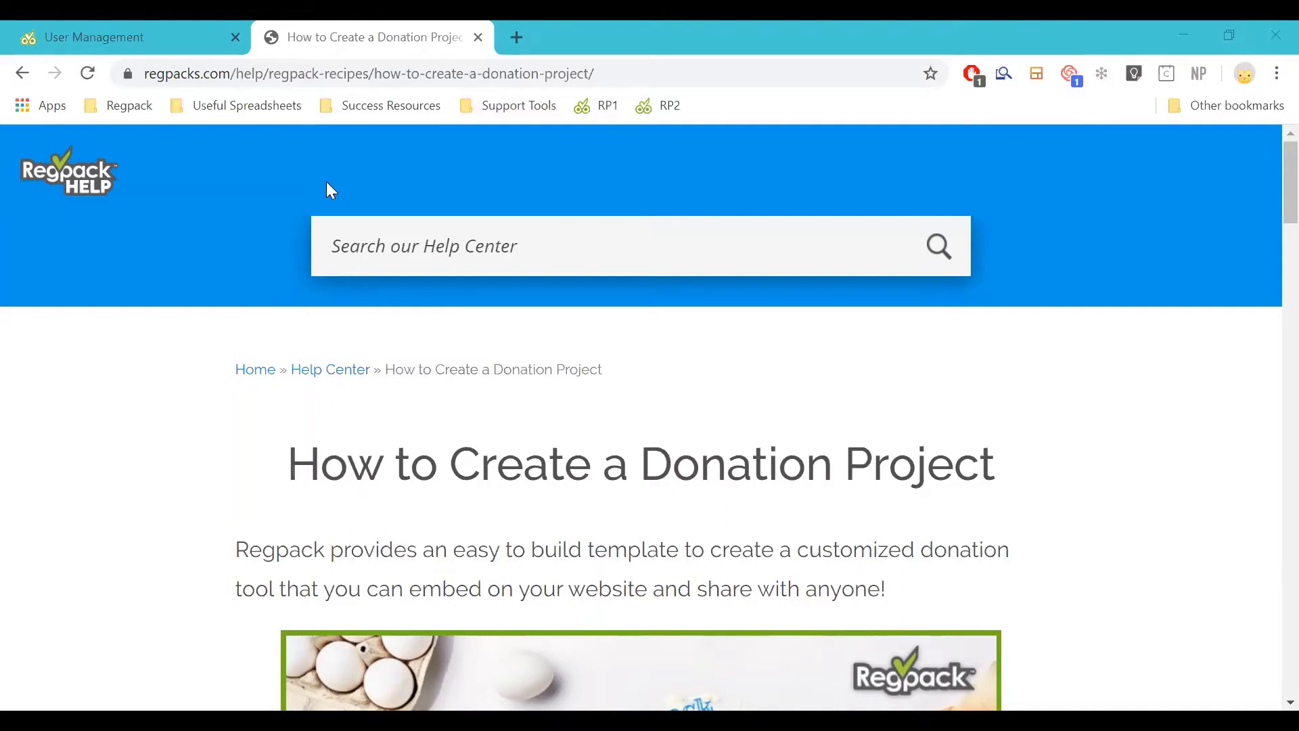
# Go back to the admin users list and open Project Settings
pyautogui.scroll(-1, 528, 357)
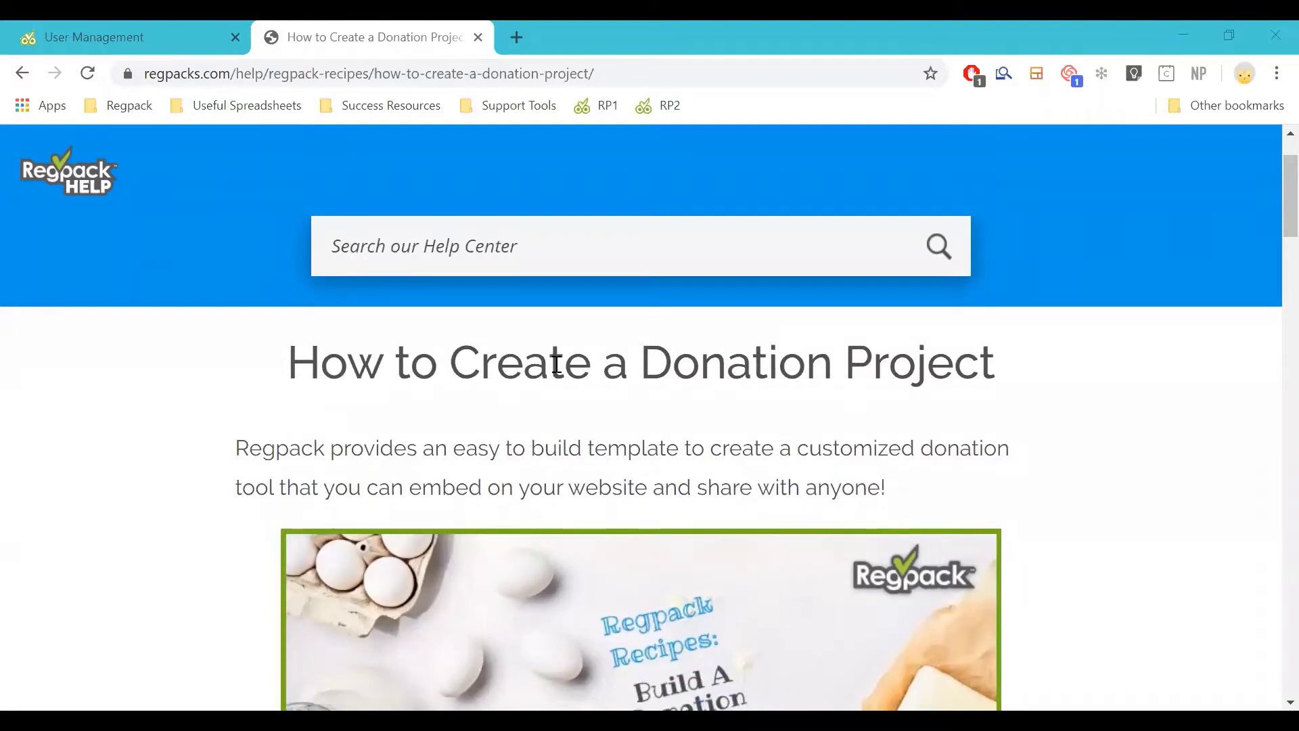
pyautogui.scroll(-3, 662, 345)
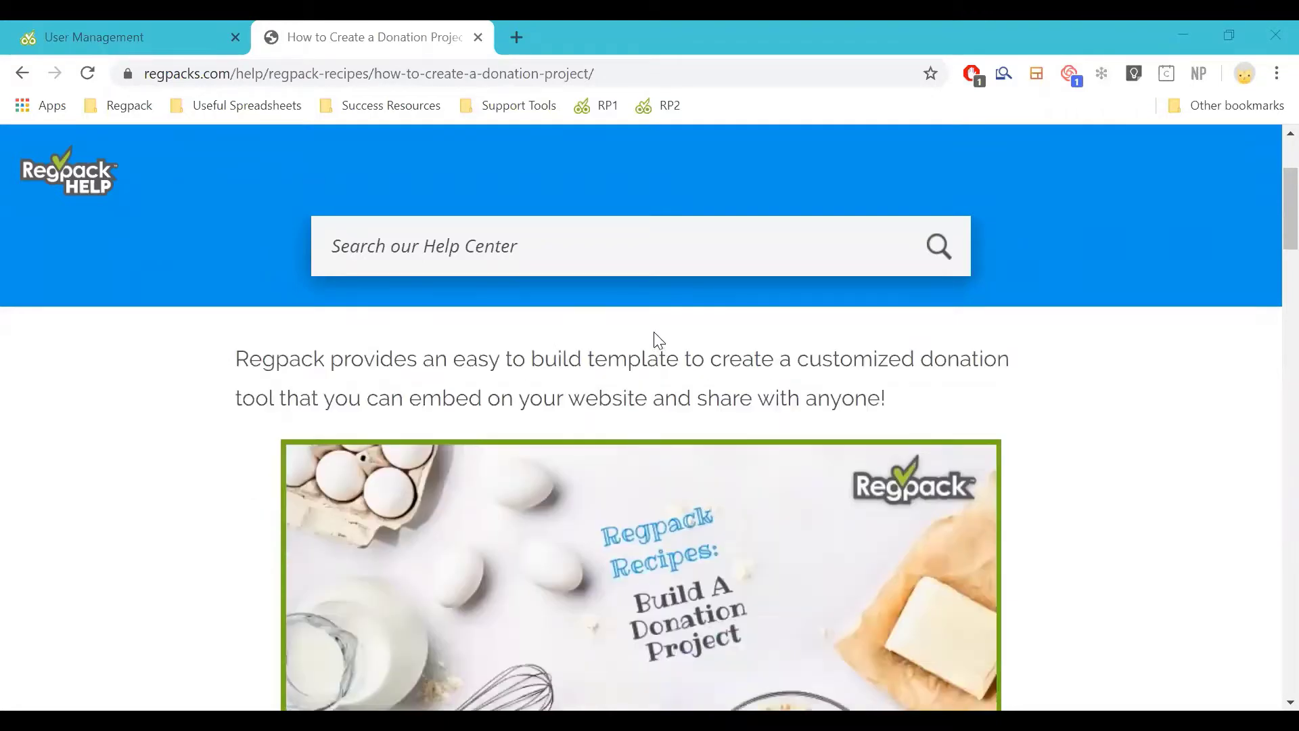
pyautogui.scroll(-6, 666, 354)
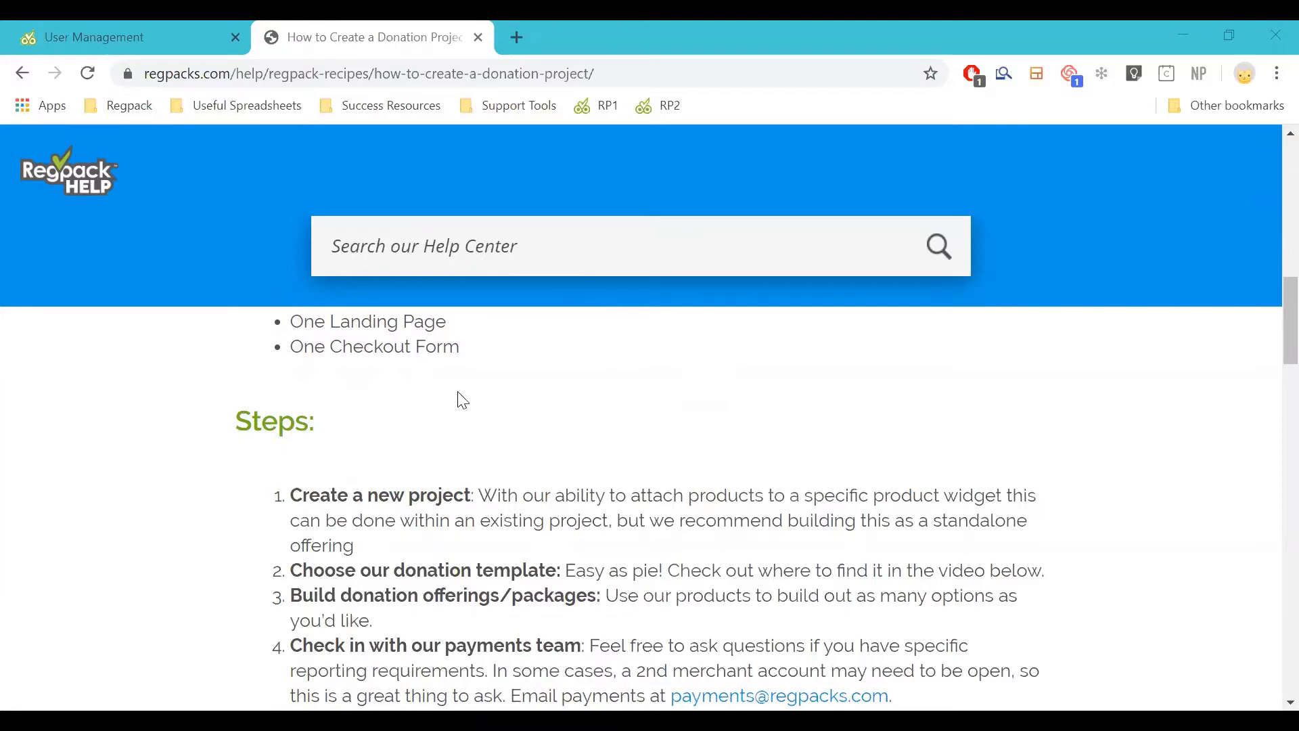
pyautogui.scroll(-1, 458, 398)
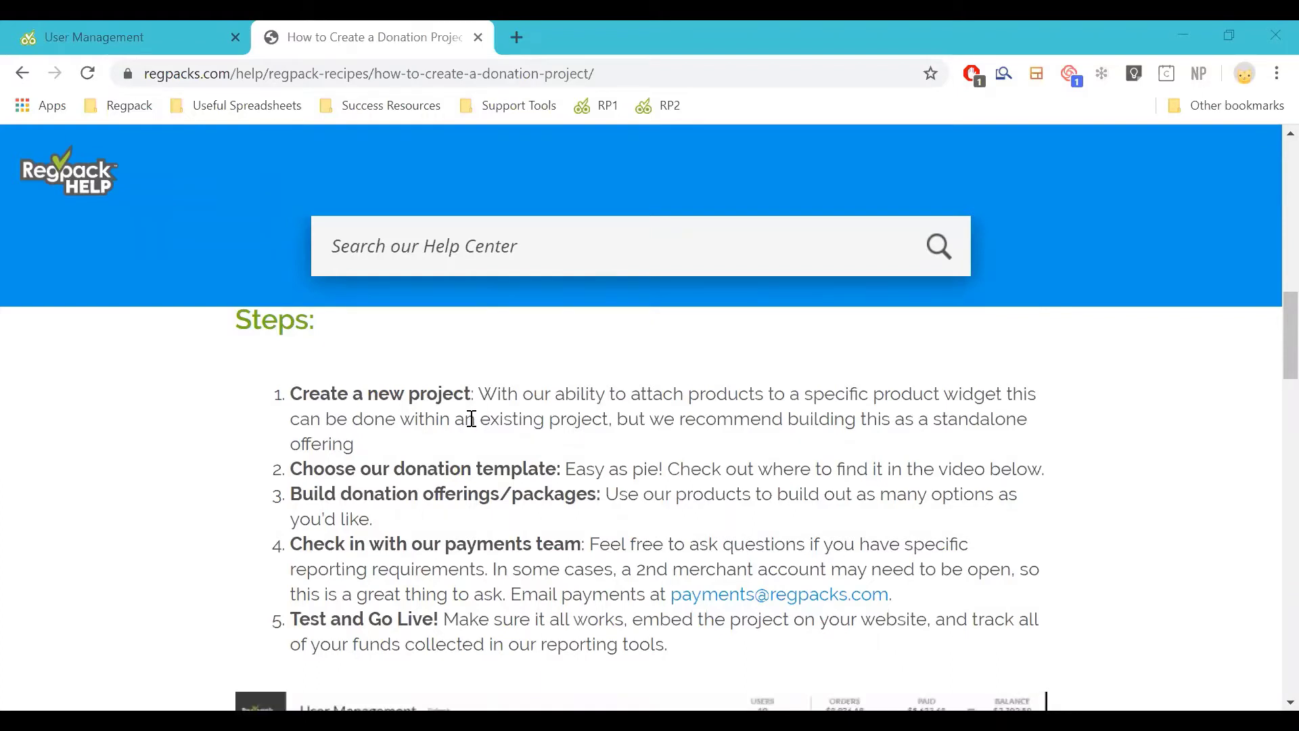
pyautogui.scroll(-1, 471, 419)
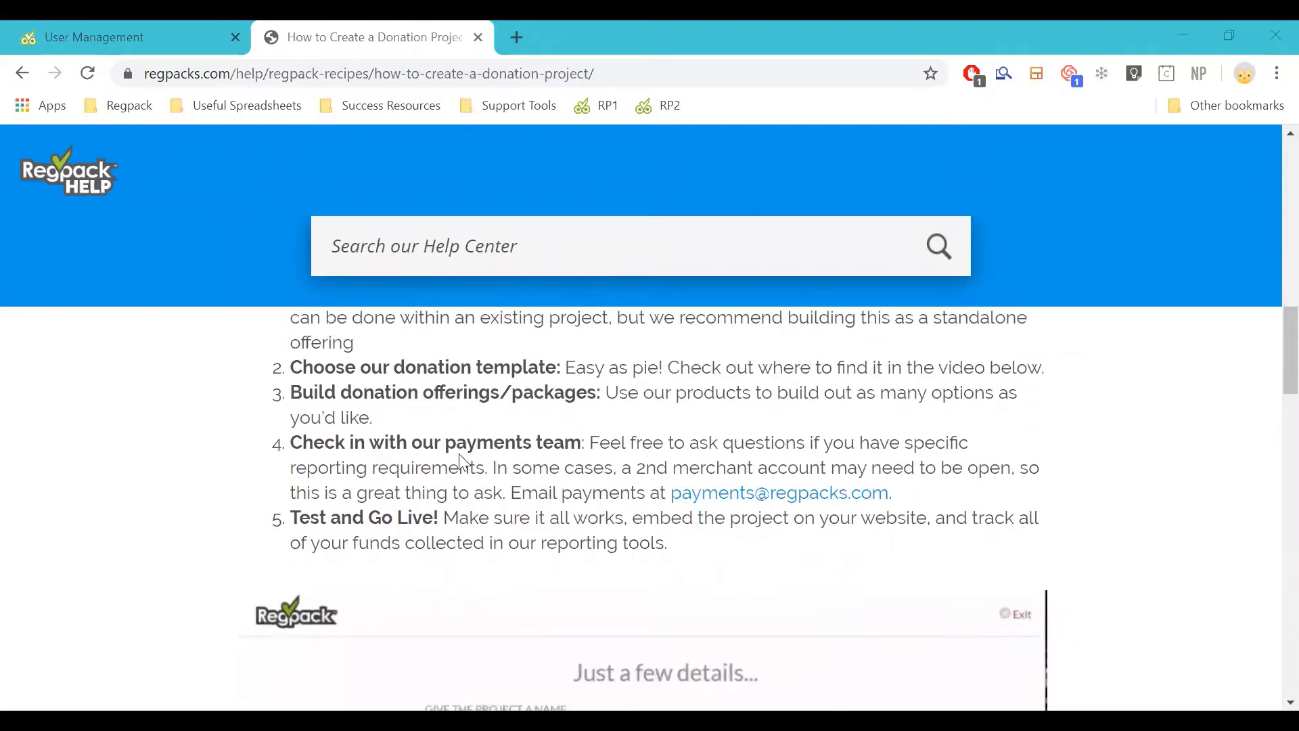
pyautogui.scroll(-1, 460, 460)
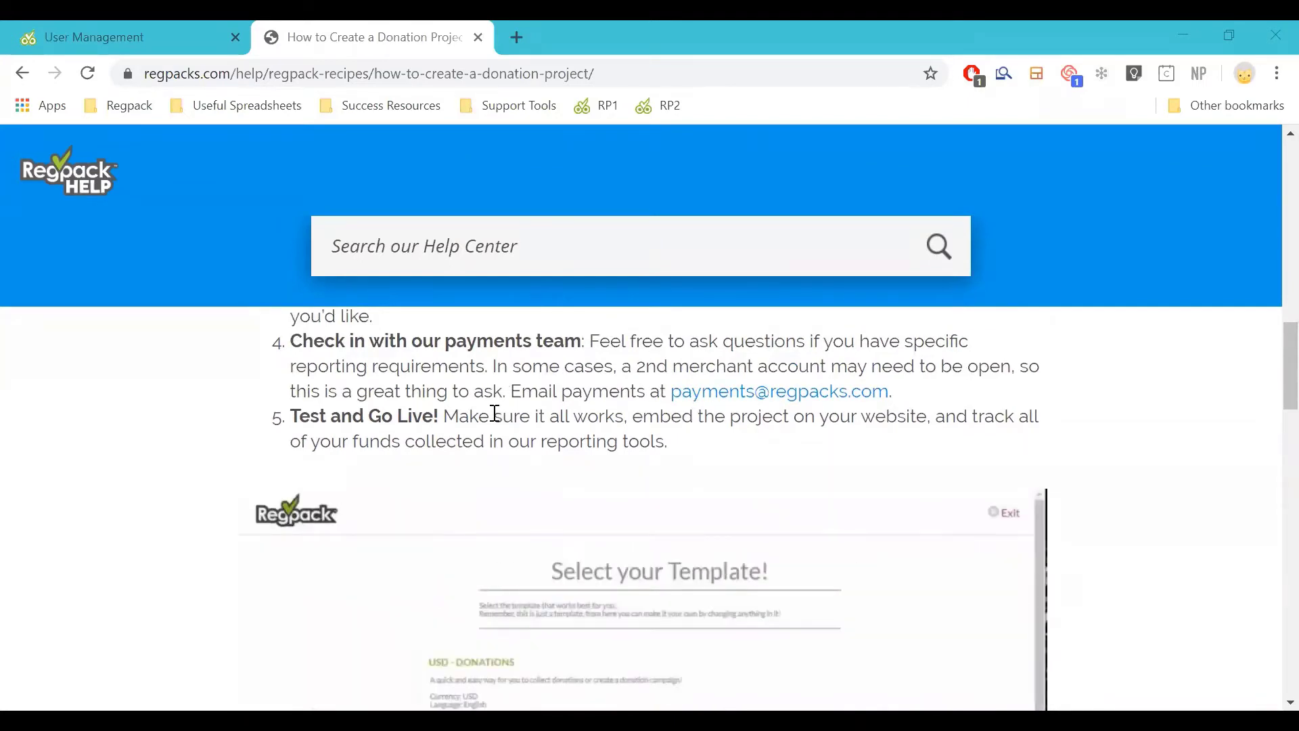
pyautogui.scroll(-2, 500, 426)
pyautogui.scroll(-7, 499, 427)
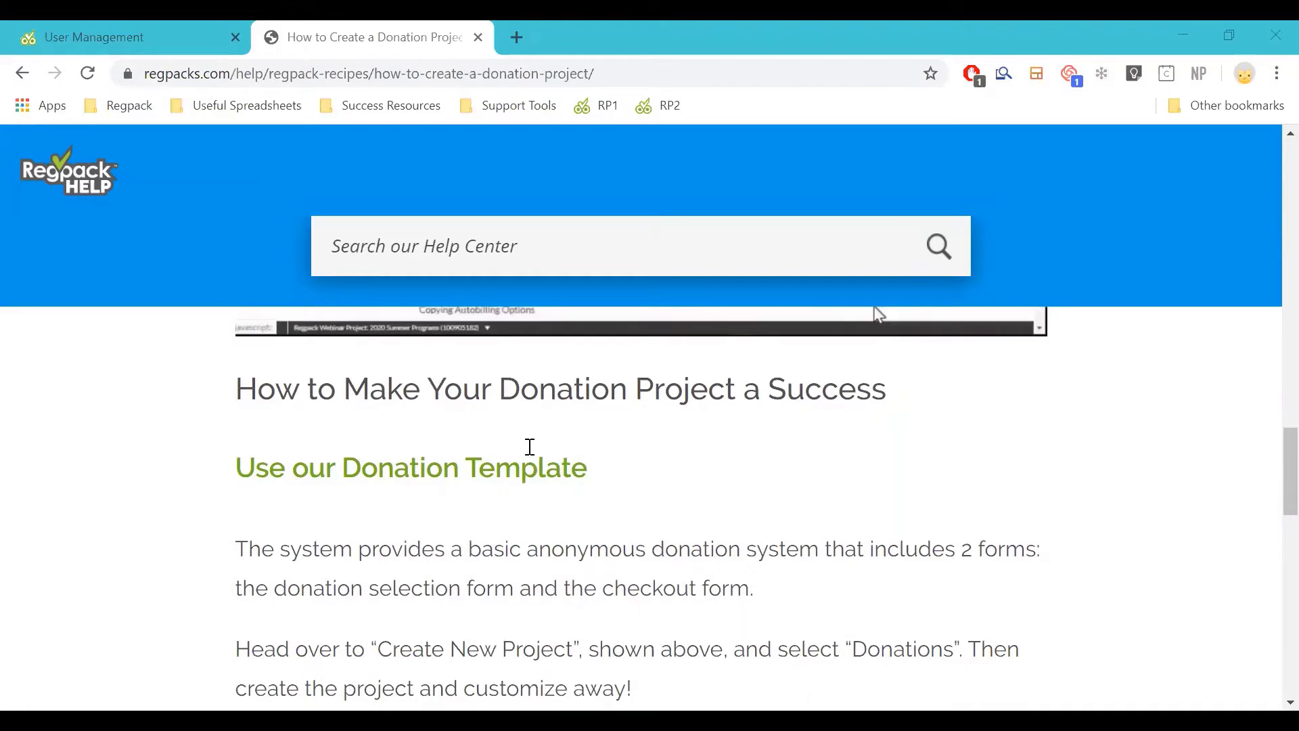
pyautogui.scroll(-2, 611, 418)
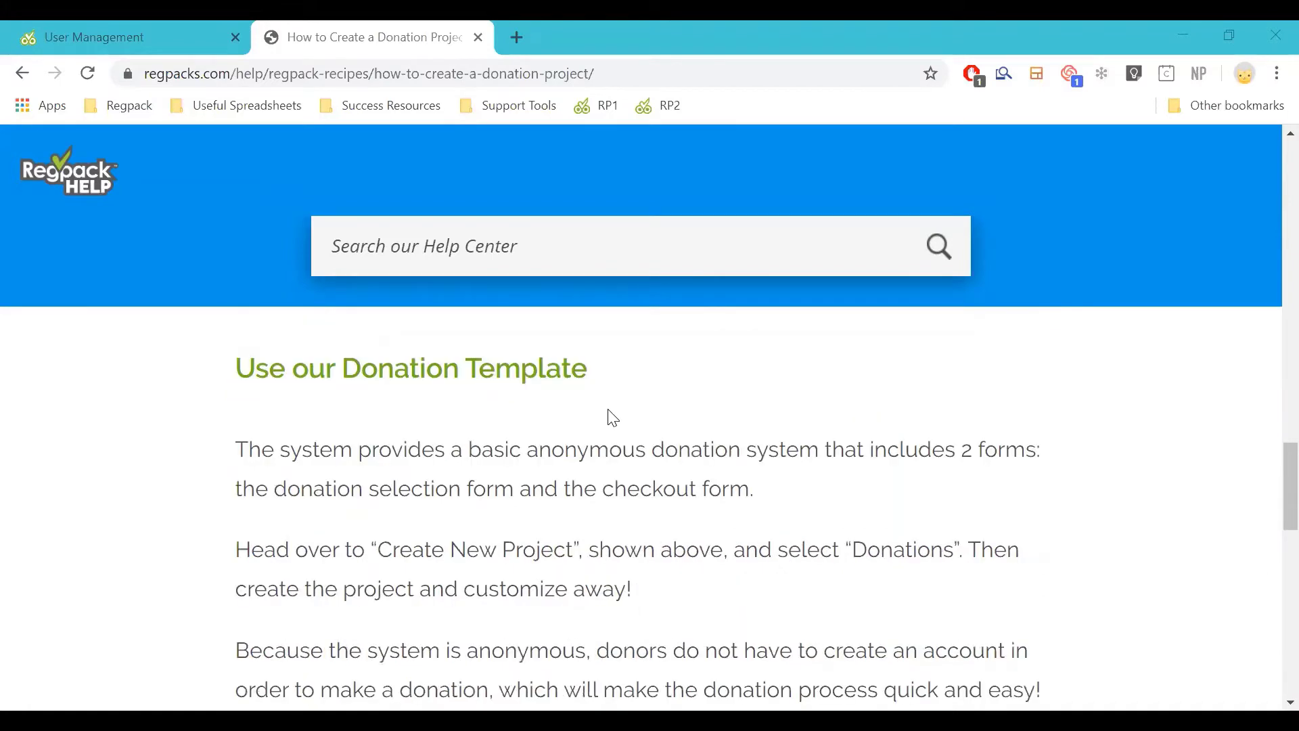
pyautogui.scroll(-2, 603, 478)
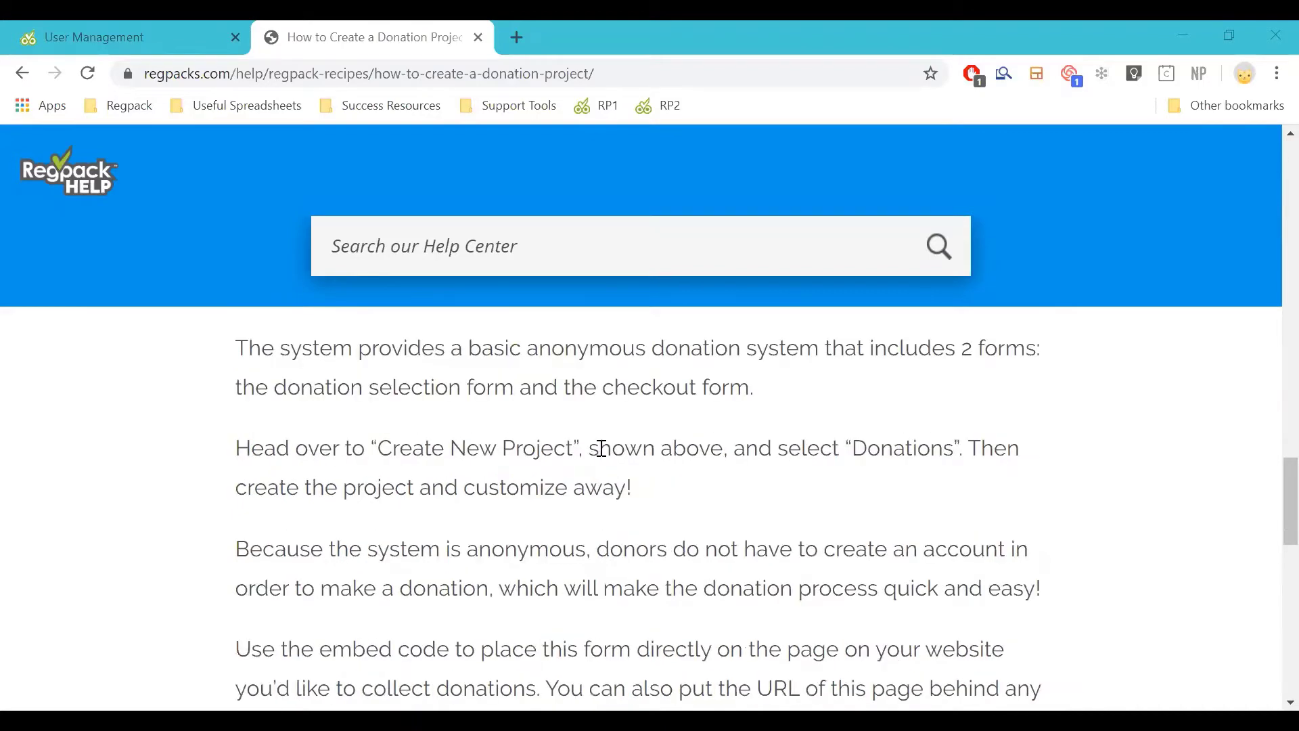
pyautogui.scroll(-2, 591, 447)
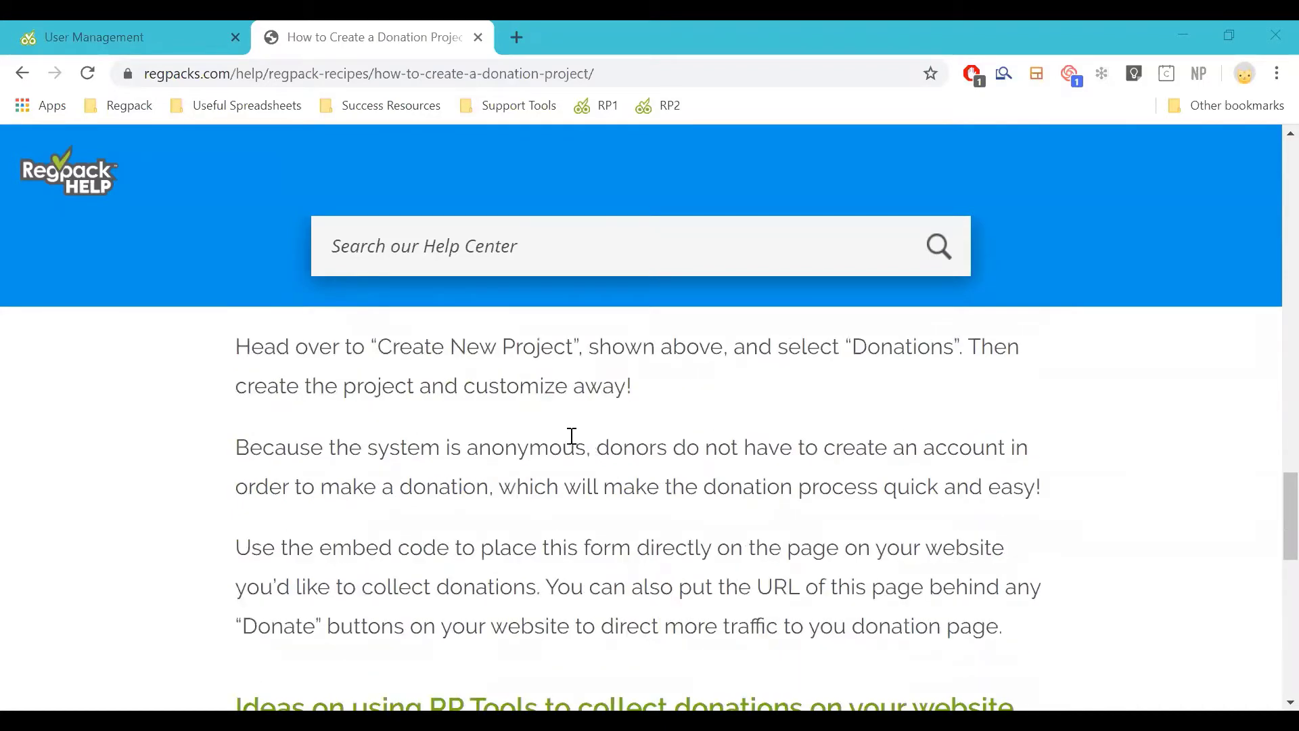
pyautogui.scroll(-2, 572, 439)
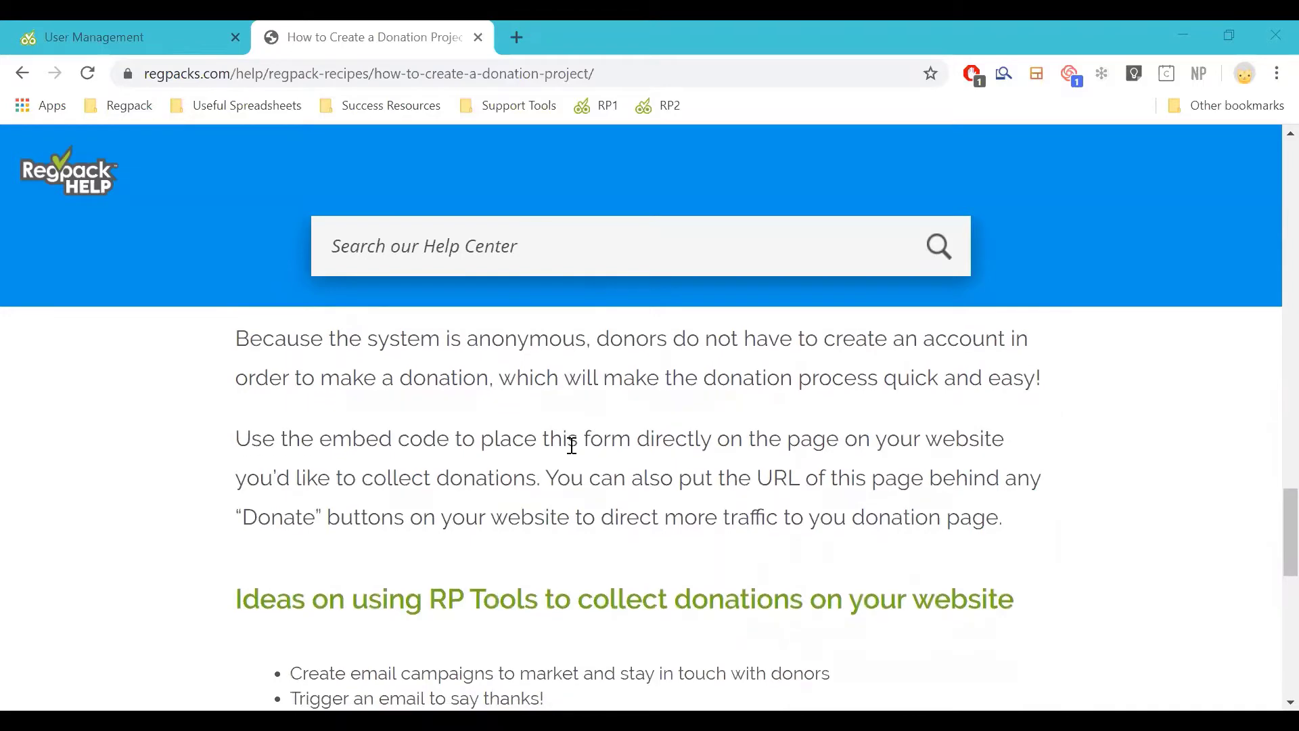
pyautogui.scroll(-2, 575, 446)
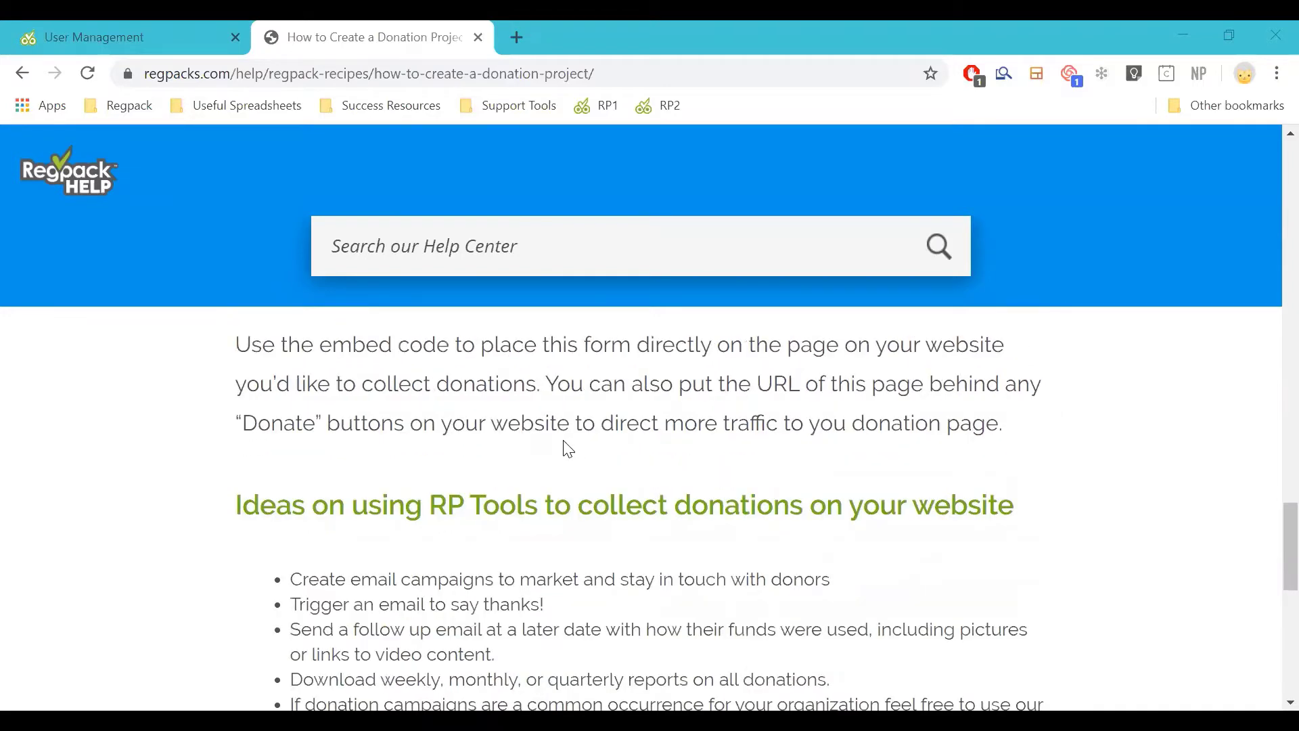
pyautogui.scroll(-2, 559, 433)
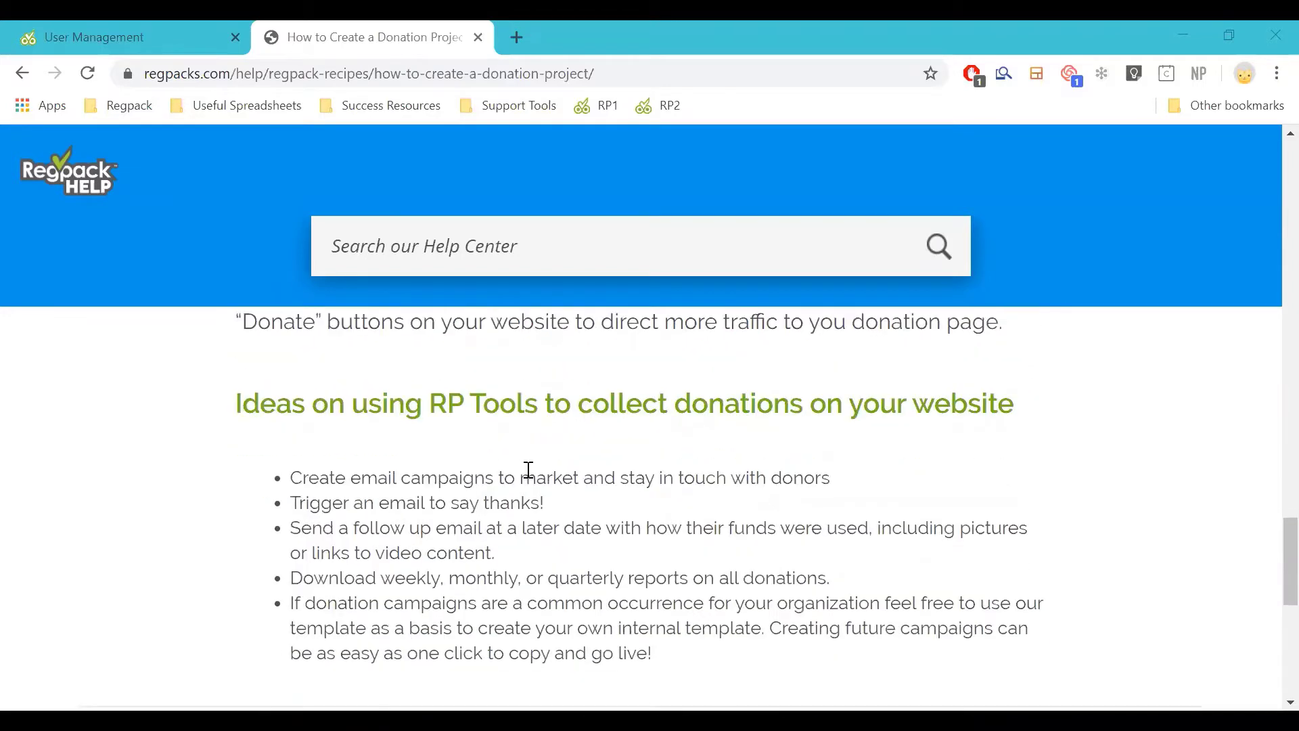
pyautogui.scroll(-4, 530, 473)
pyautogui.scroll(2, 537, 457)
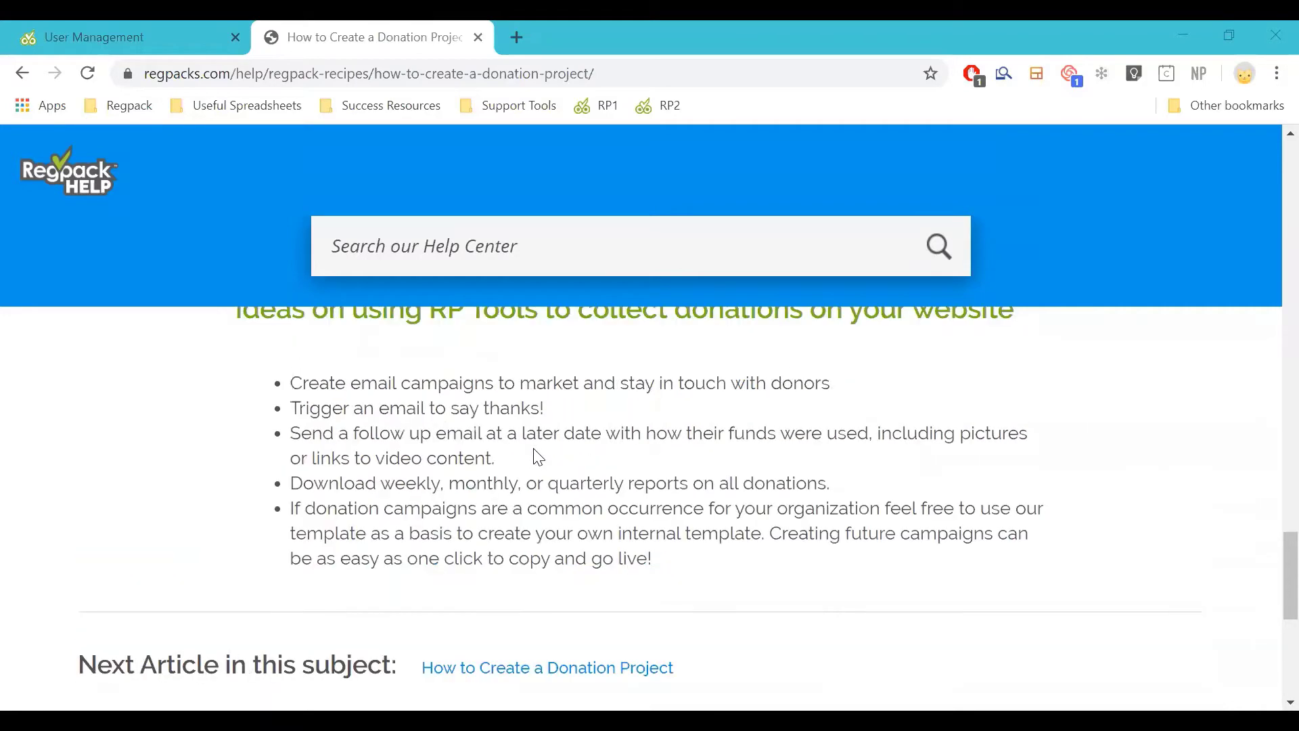
pyautogui.scroll(2, 538, 457)
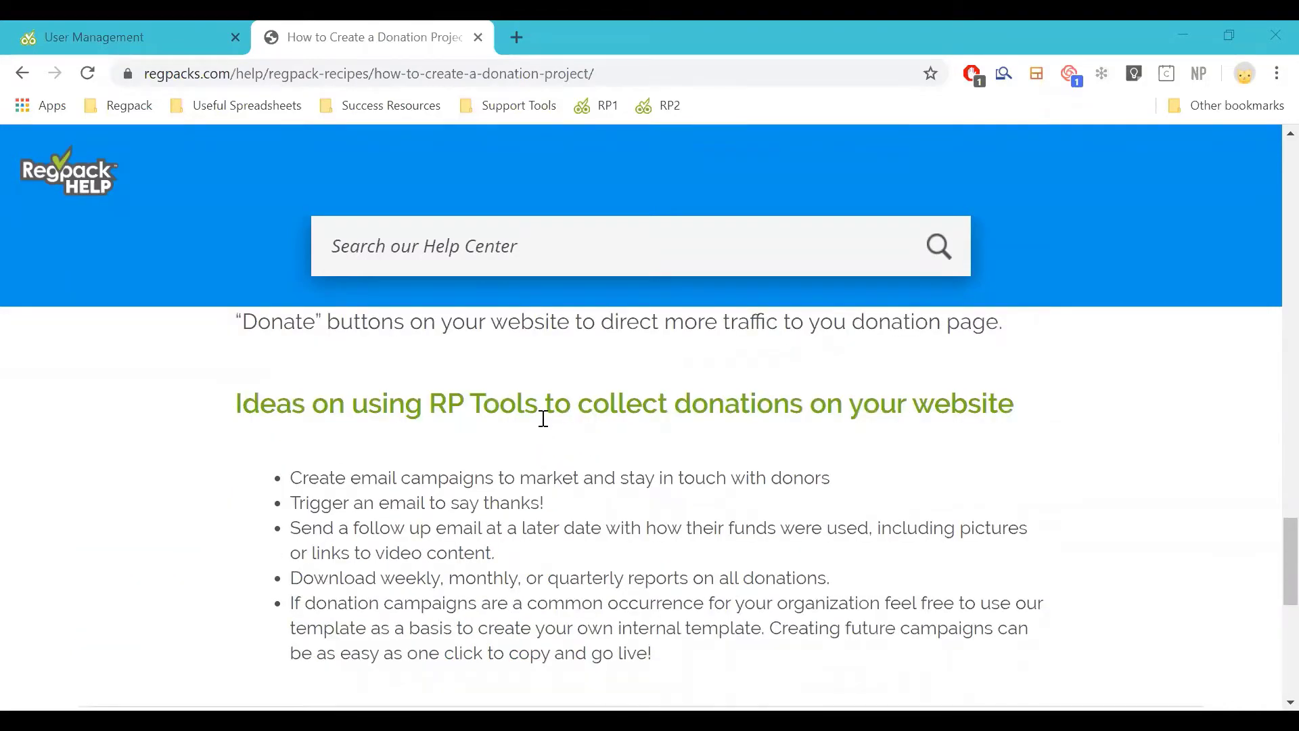
pyautogui.click(174, 28)
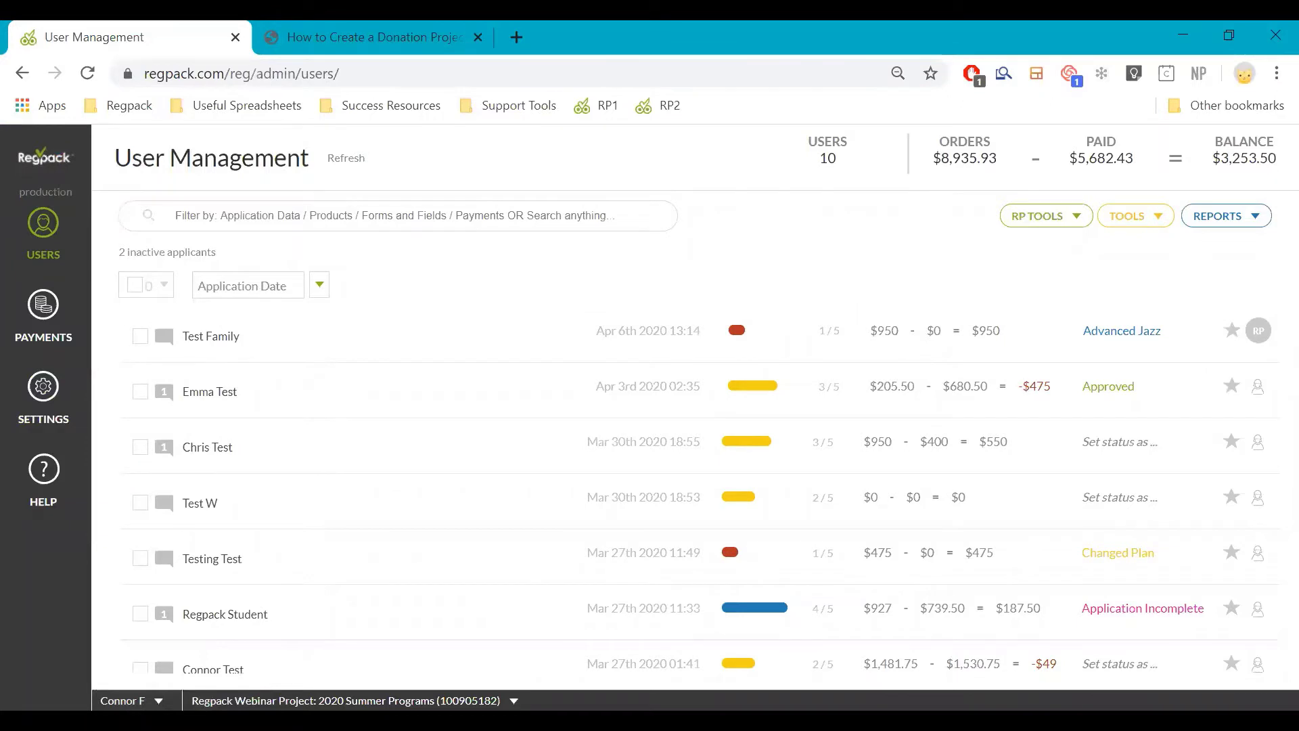
pyautogui.click(194, 520)
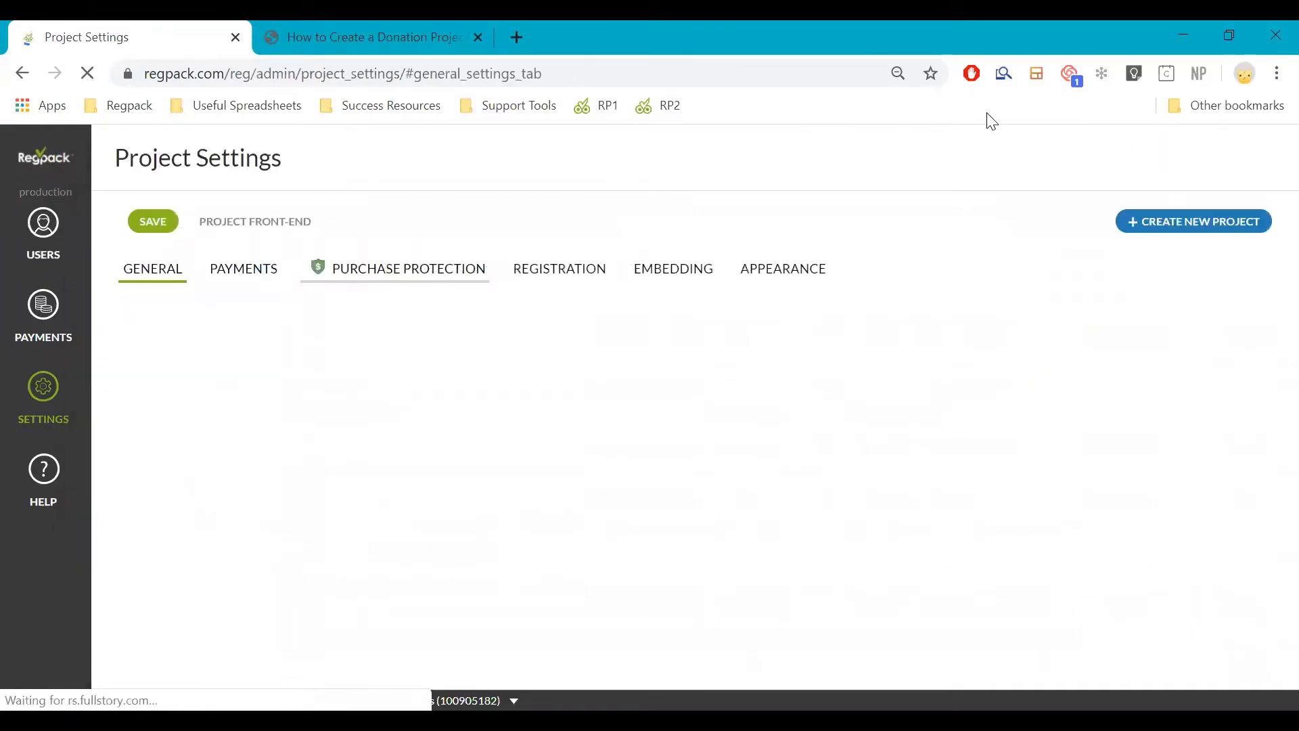
# Start a new project with the Donations template type to show the USD and CAD - DONATIONS templates
pyautogui.click(1205, 234)
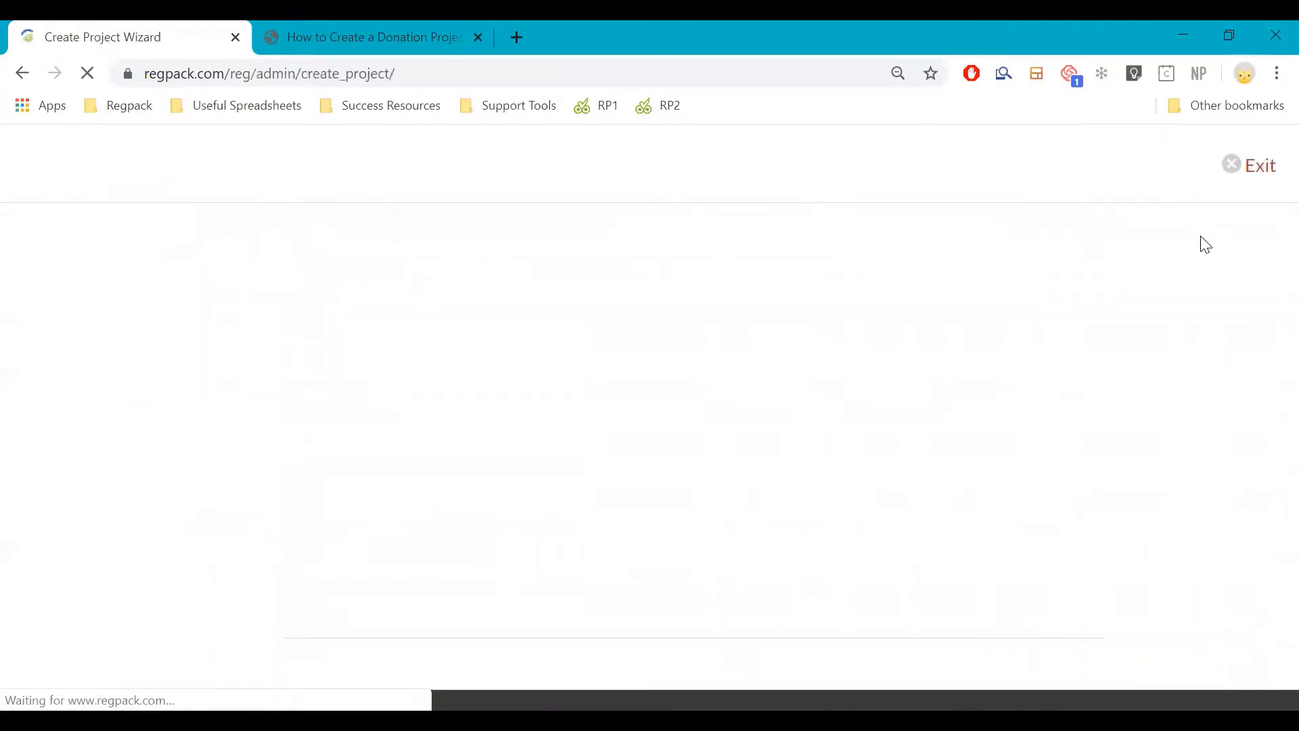
pyautogui.scroll(-3, 340, 473)
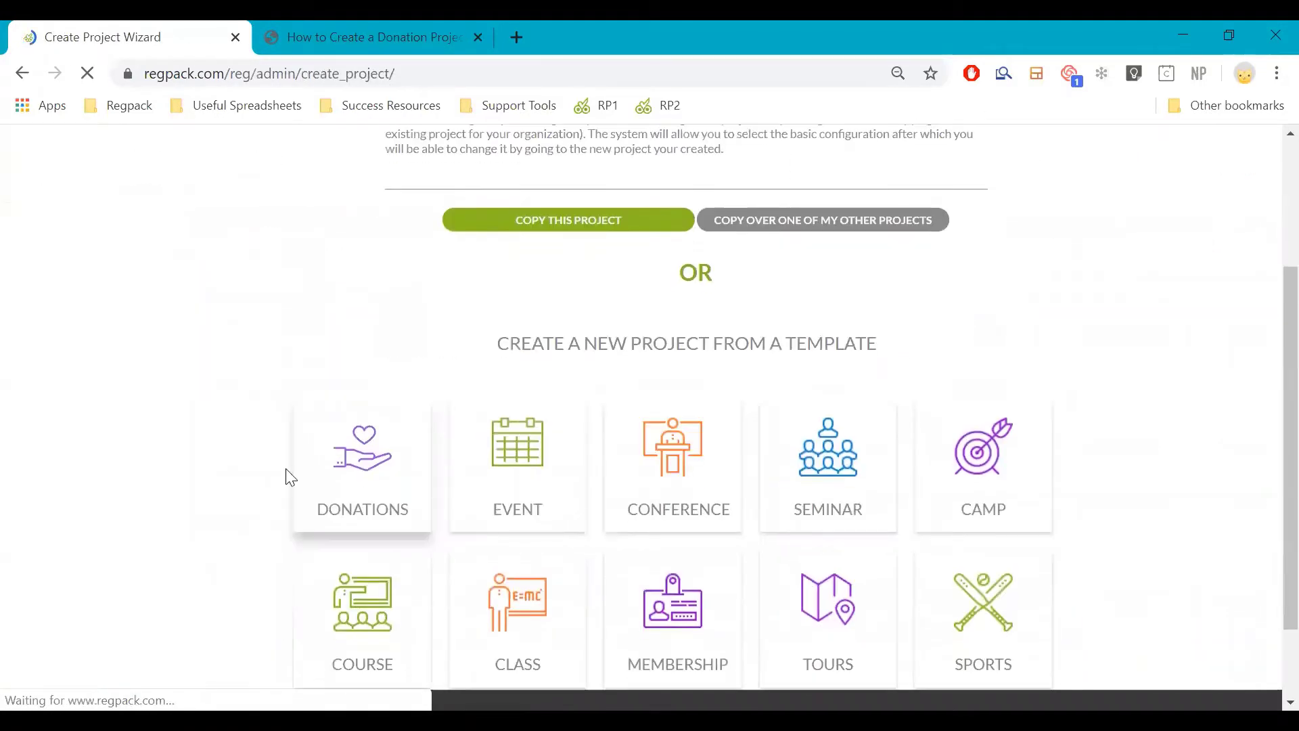
pyautogui.click(356, 465)
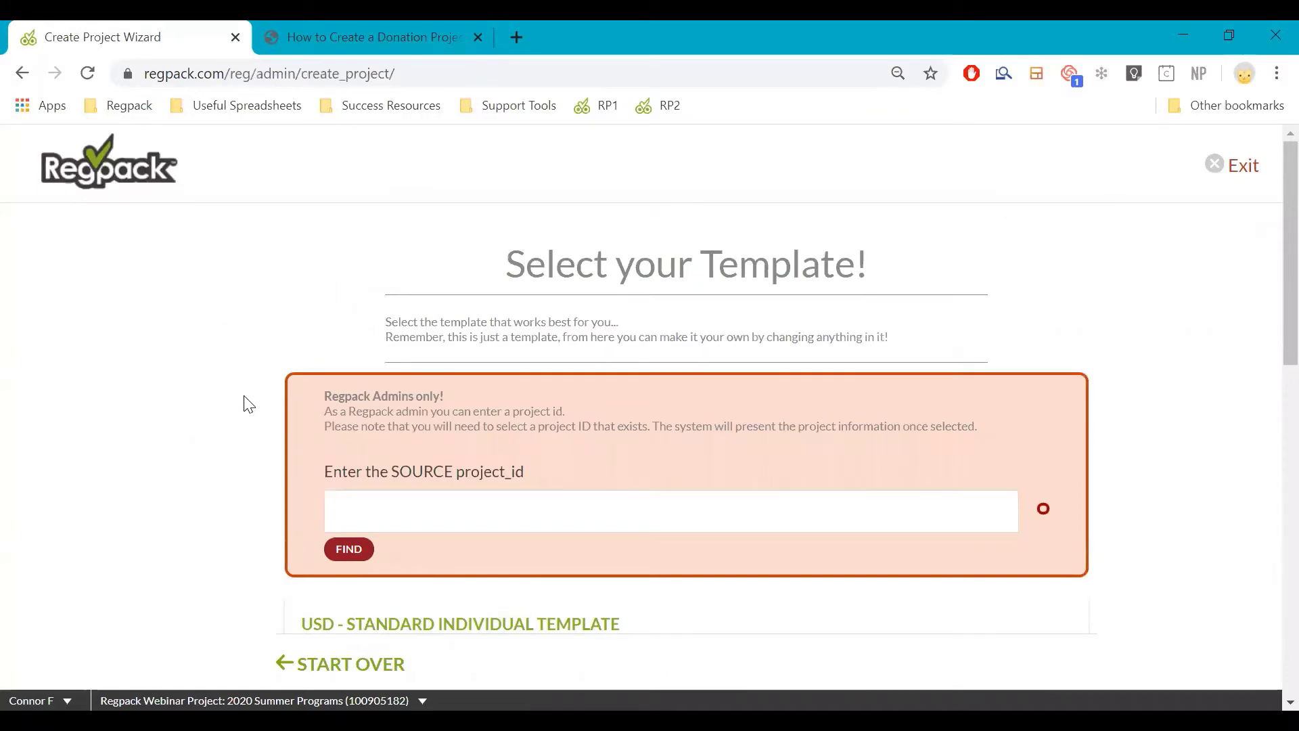
pyautogui.scroll(-2, 260, 414)
pyautogui.scroll(-2, 286, 418)
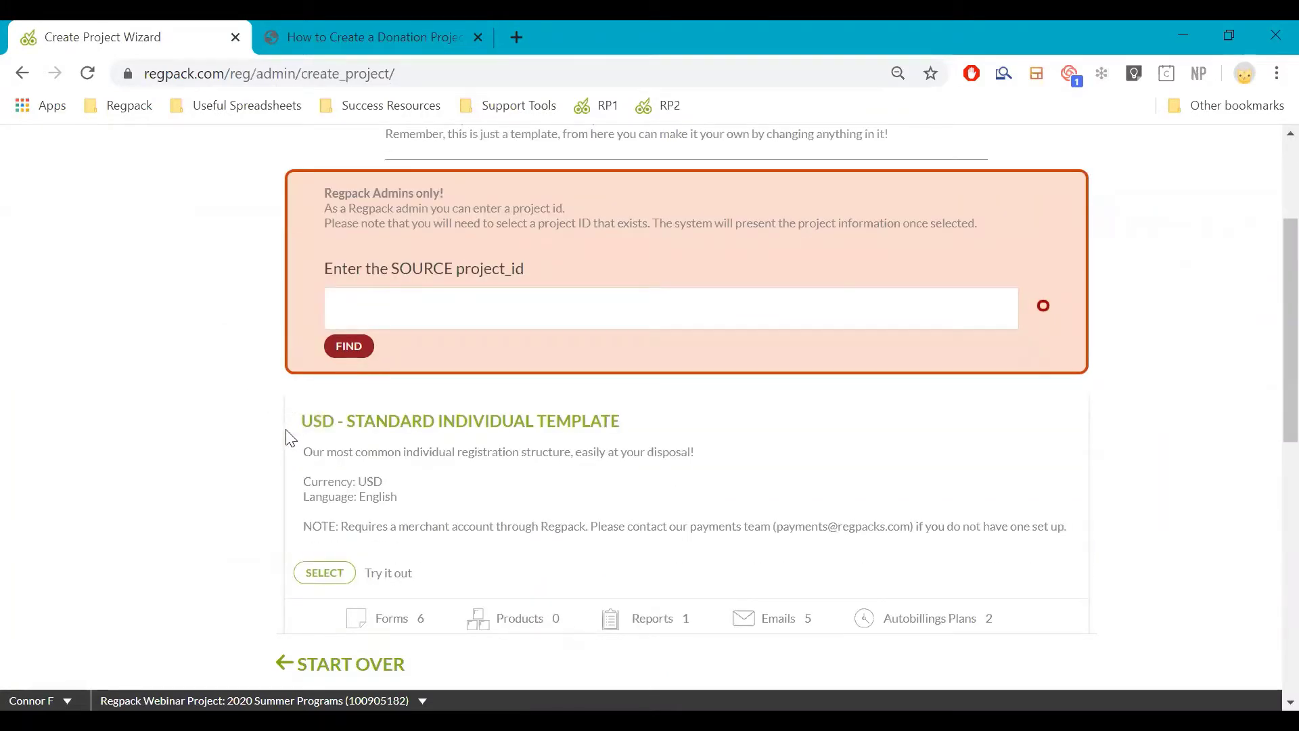
pyautogui.scroll(-10, 284, 440)
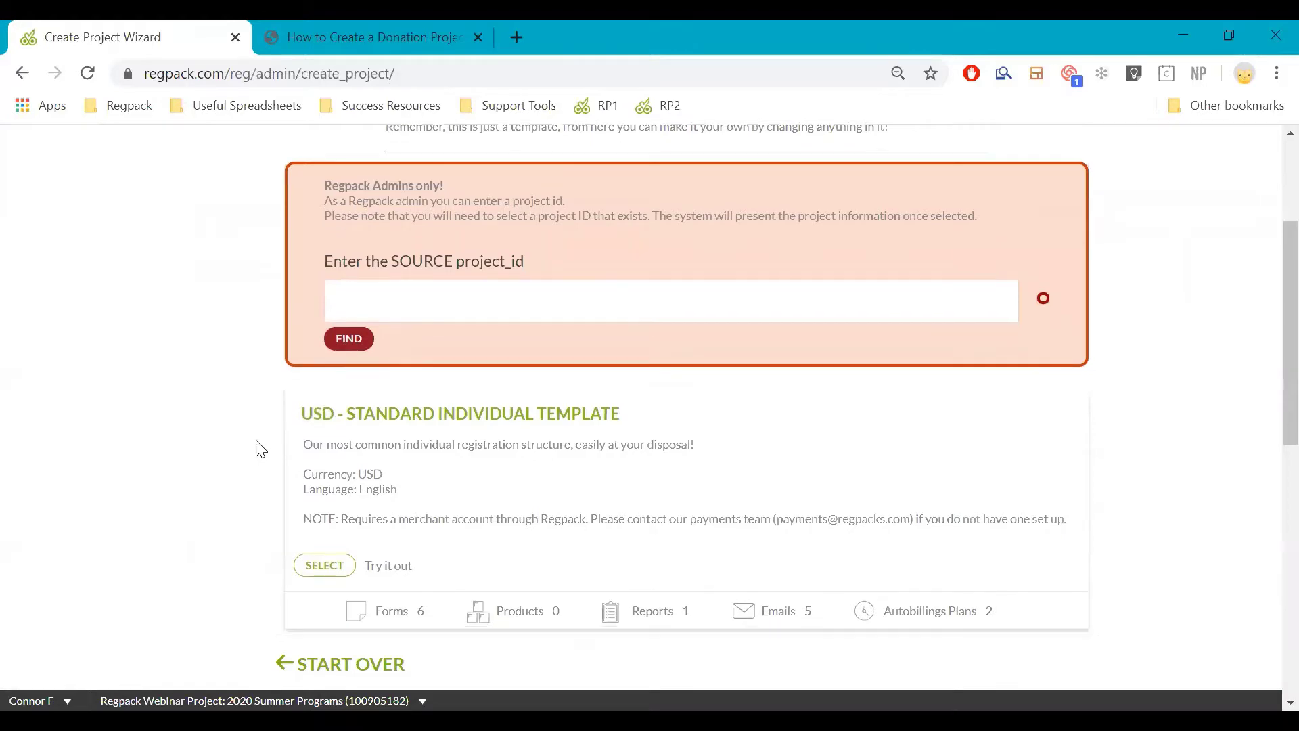
pyautogui.scroll(6, 263, 435)
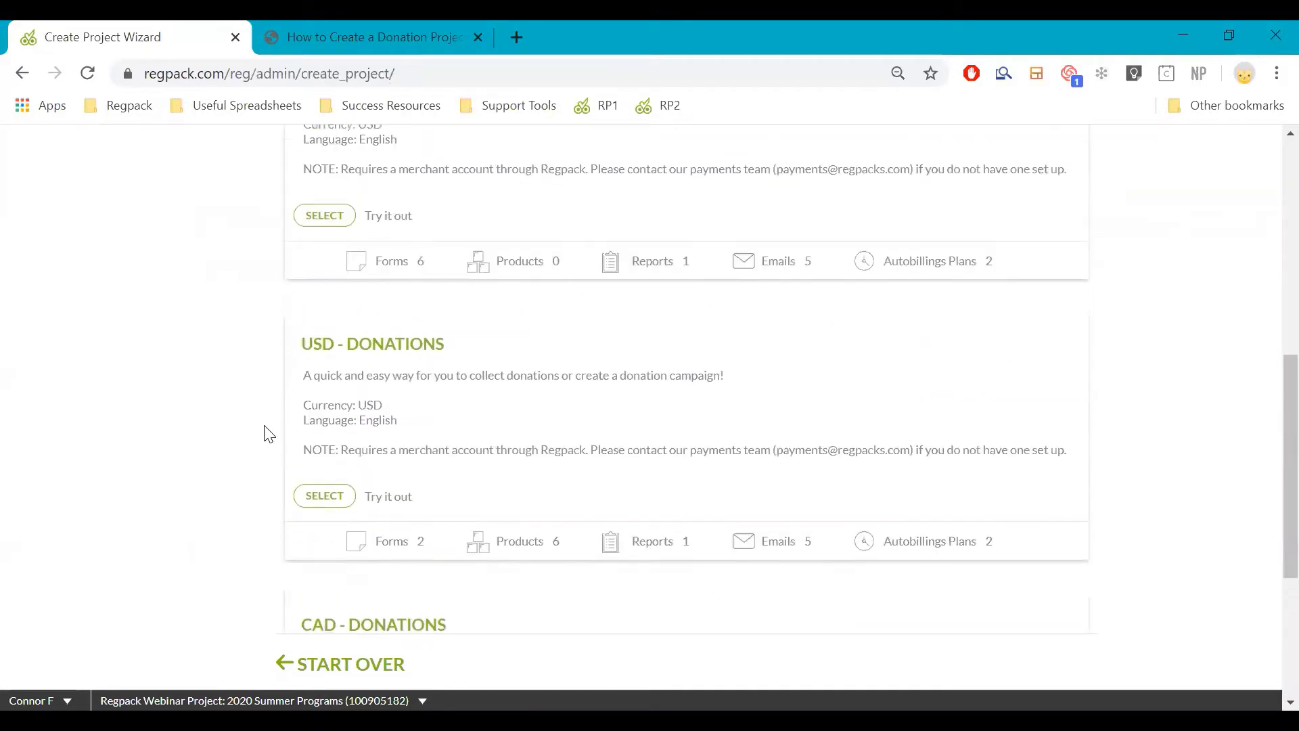
pyautogui.scroll(-5, 269, 433)
pyautogui.scroll(3, 274, 428)
pyautogui.scroll(7, 277, 425)
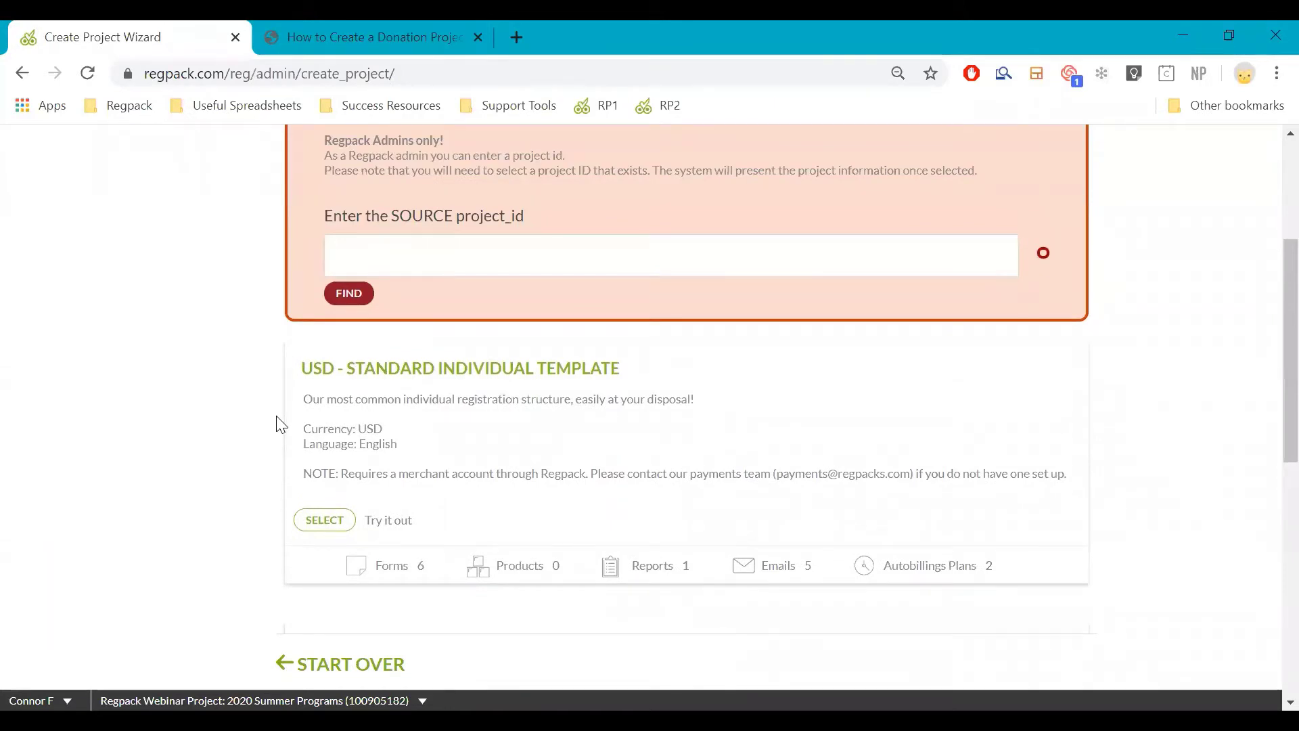
pyautogui.scroll(-5, 278, 424)
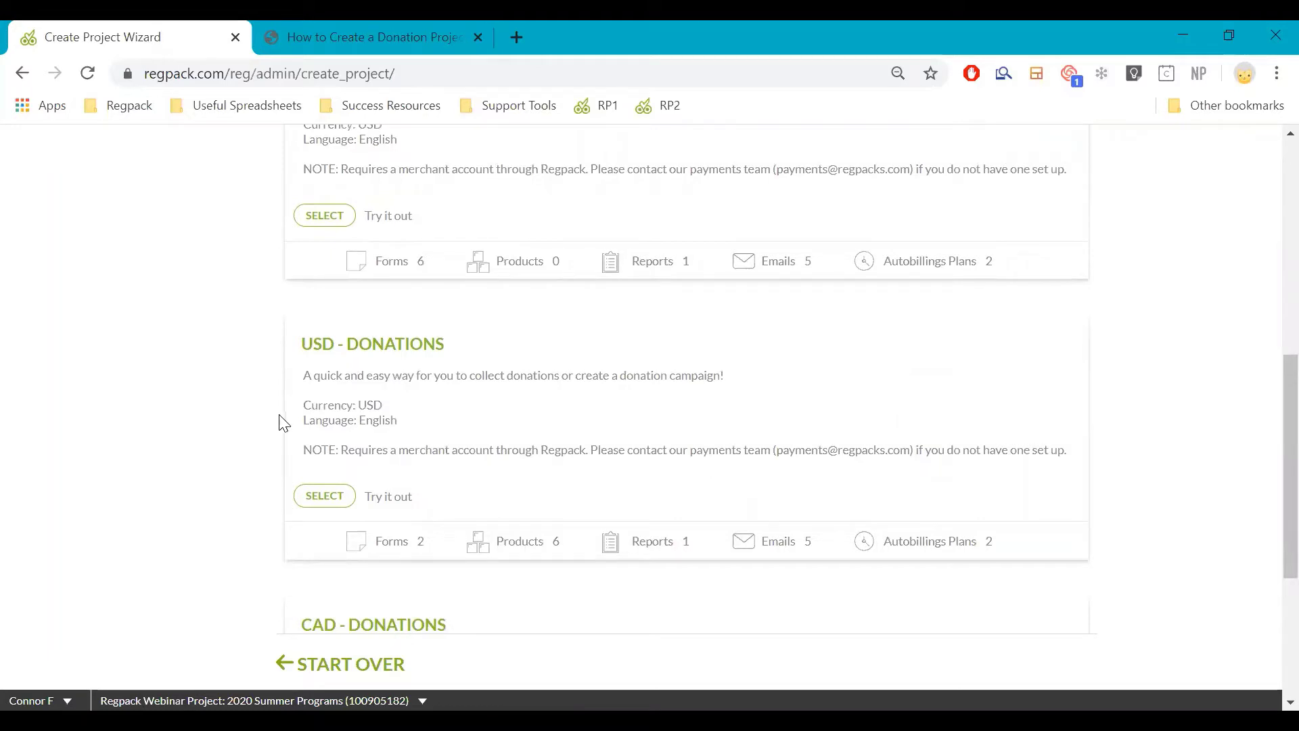
pyautogui.scroll(5, 481, 522)
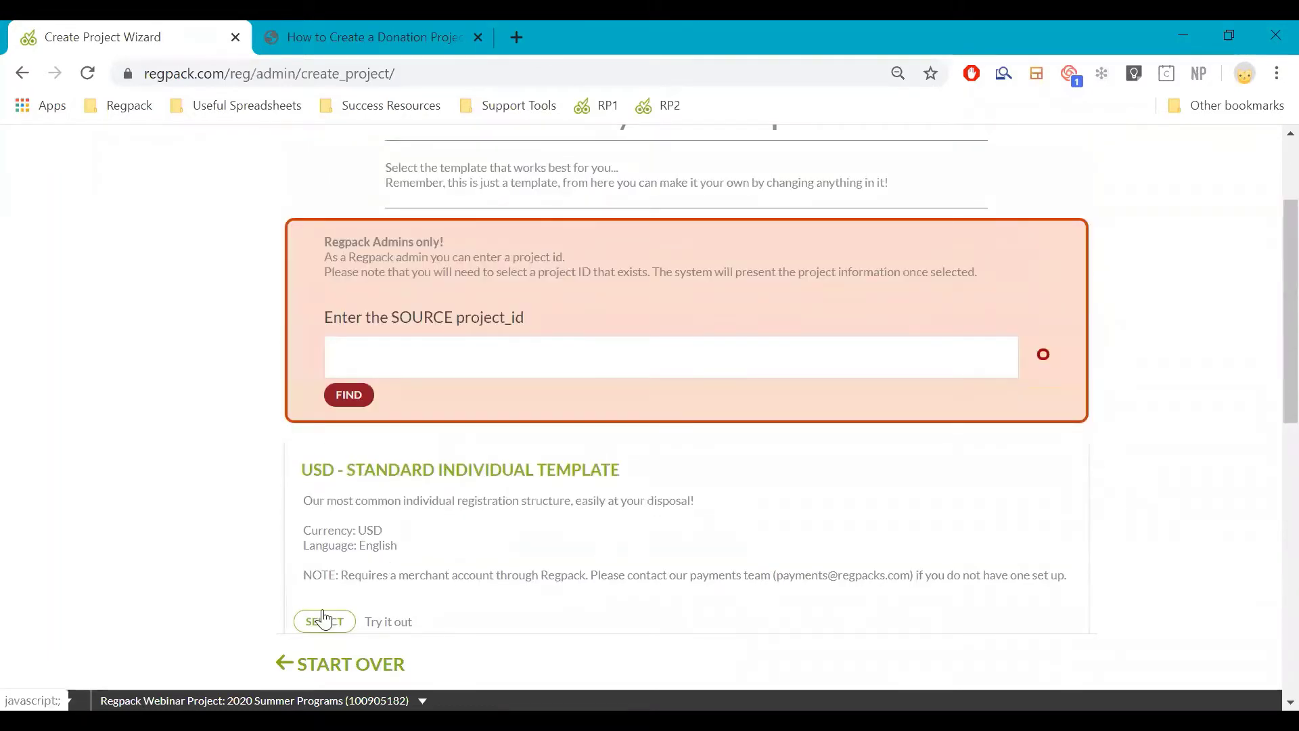
# Choose the USD standard individual template and name the project 'Webinar Donations Example', leaving Project Manager at NO
pyautogui.click(324, 619)
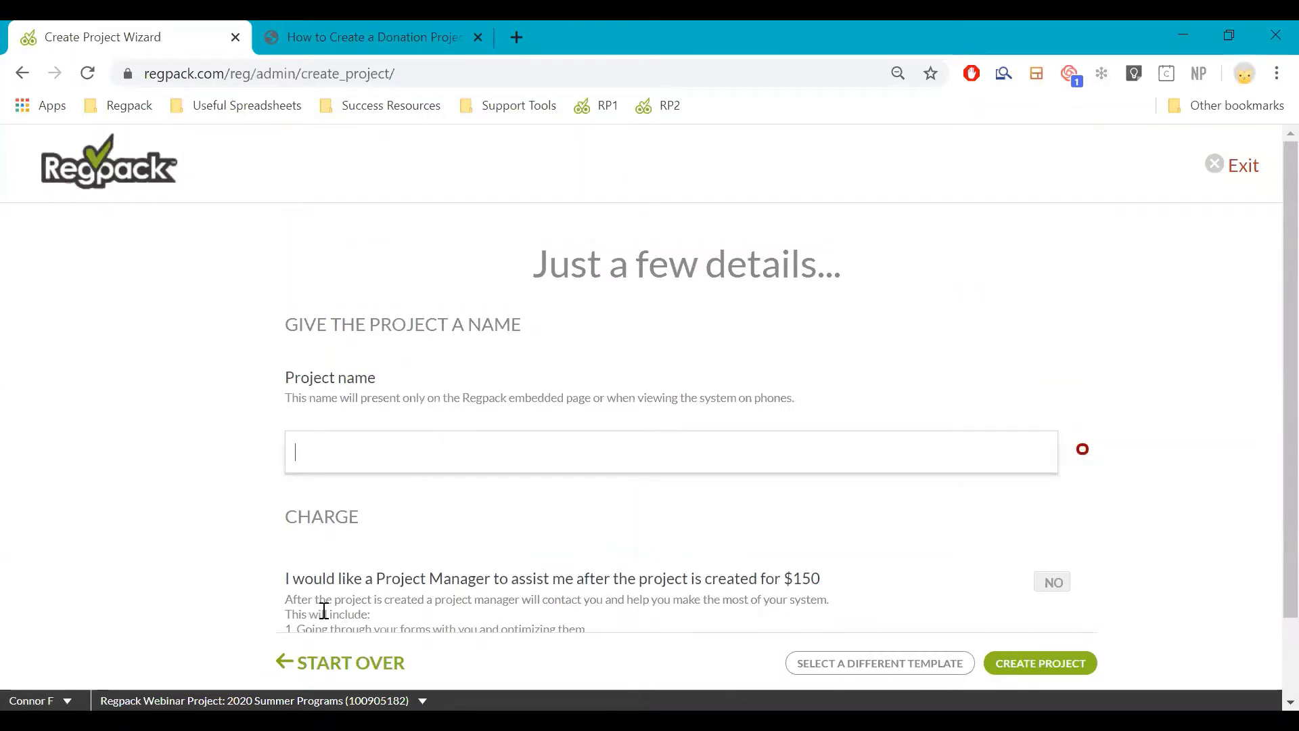
pyautogui.scroll(-1, 352, 438)
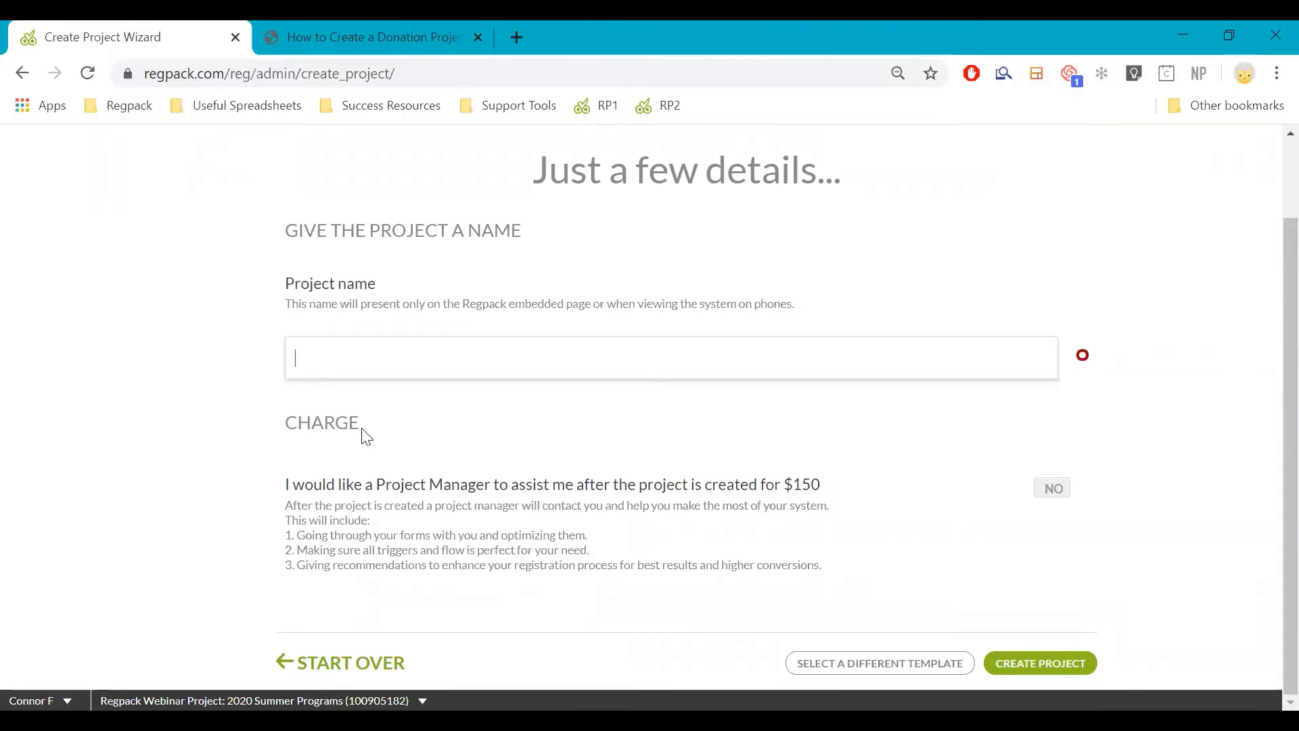
pyautogui.write('De')
pyautogui.press('BackSpace')
pyautogui.press('BackSpace')
pyautogui.write('Webinar Donations ')
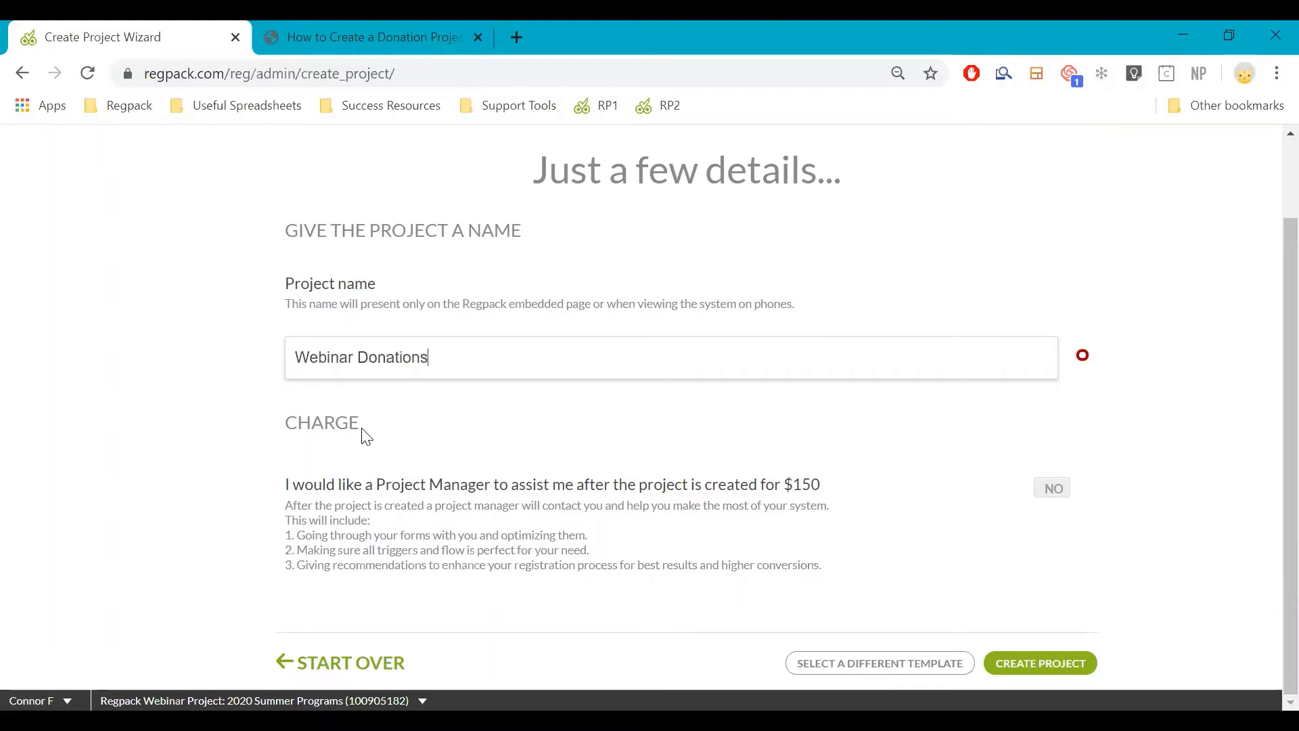
pyautogui.write('Example')
pyautogui.click(1120, 397)
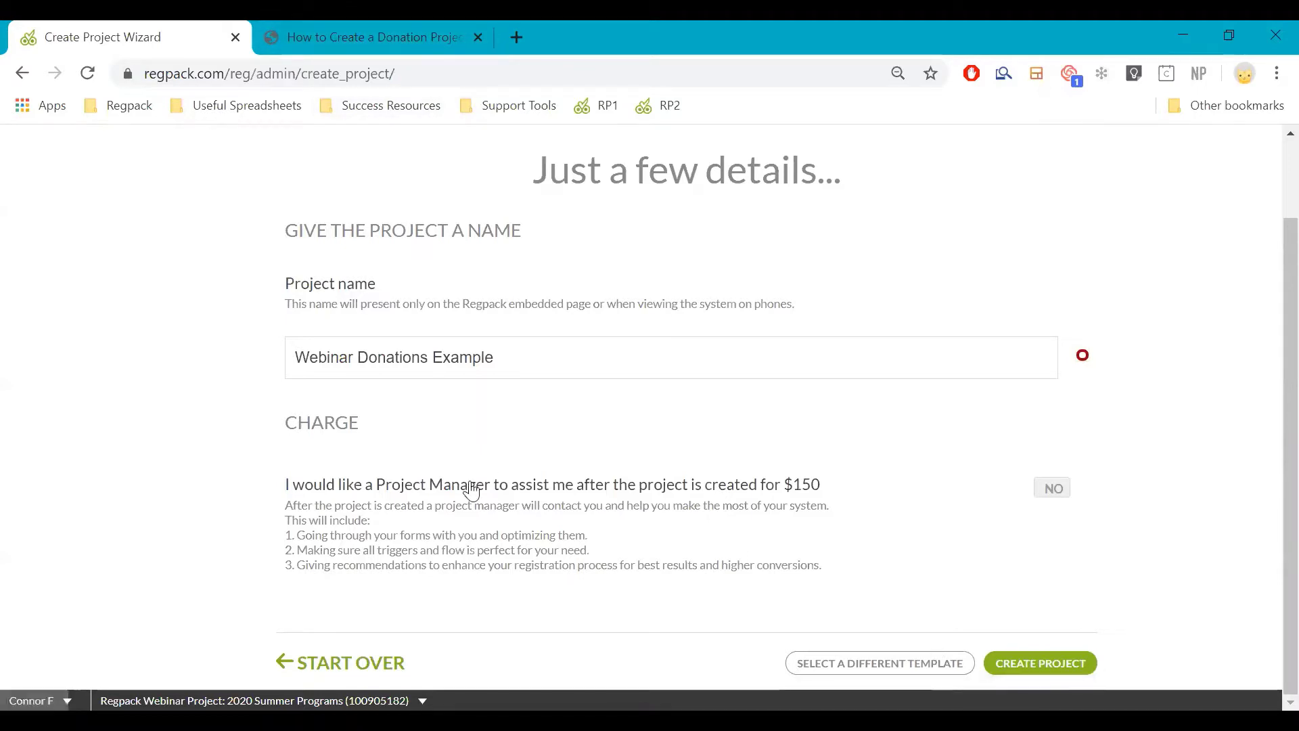
# Create the Webinar Donations Example project and enter it to see its six registration forms
pyautogui.click(1091, 674)
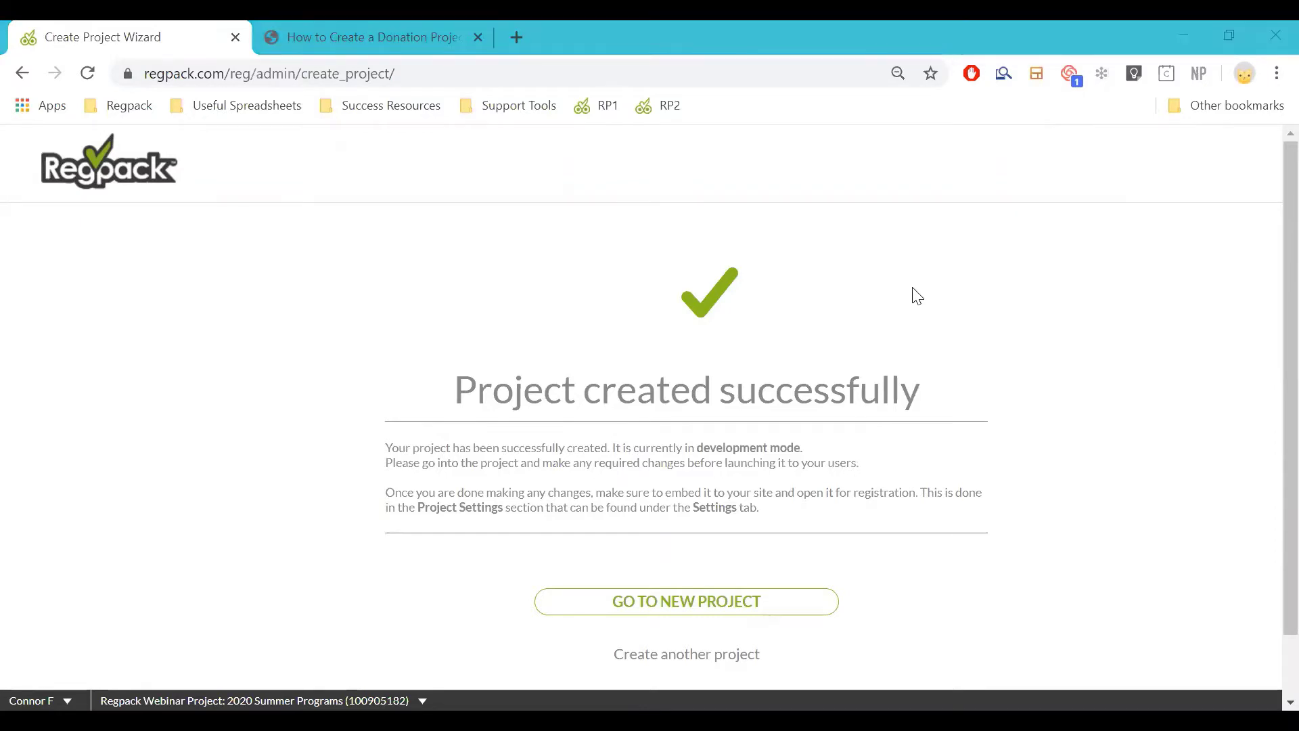
pyautogui.scroll(-2, 914, 296)
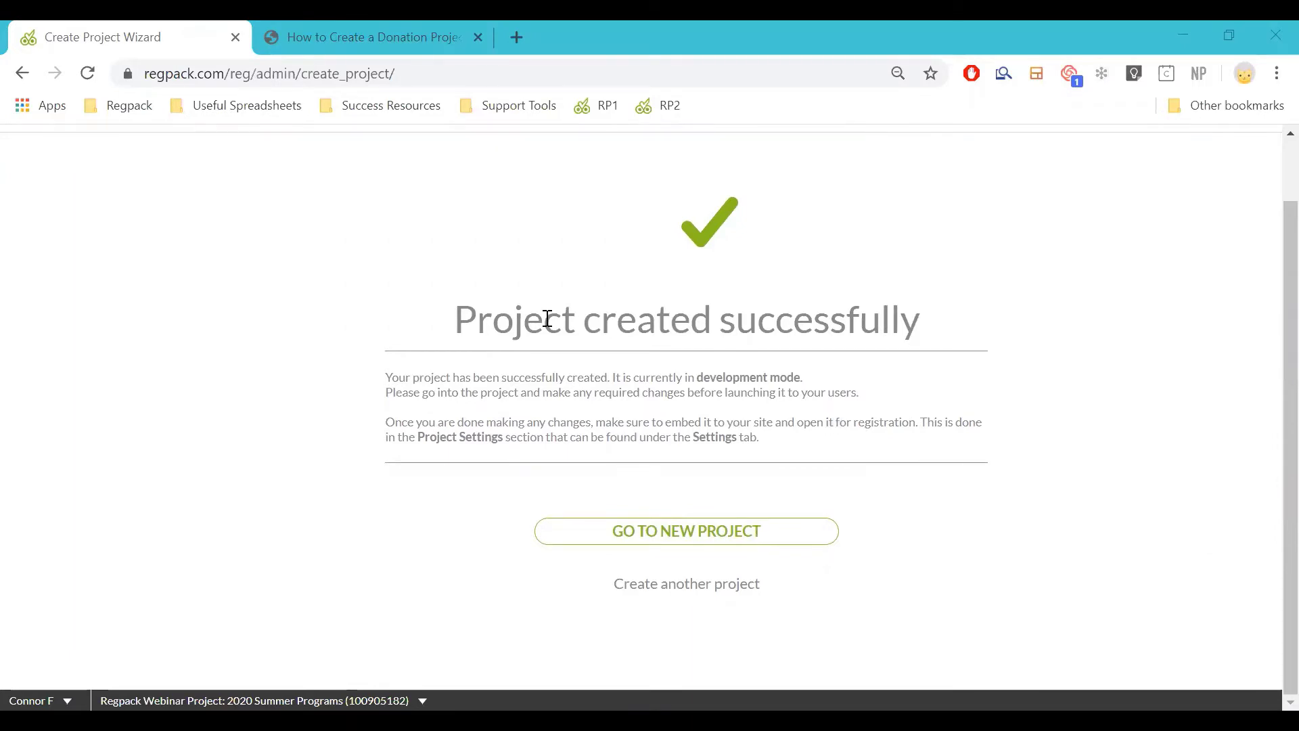
pyautogui.click(740, 530)
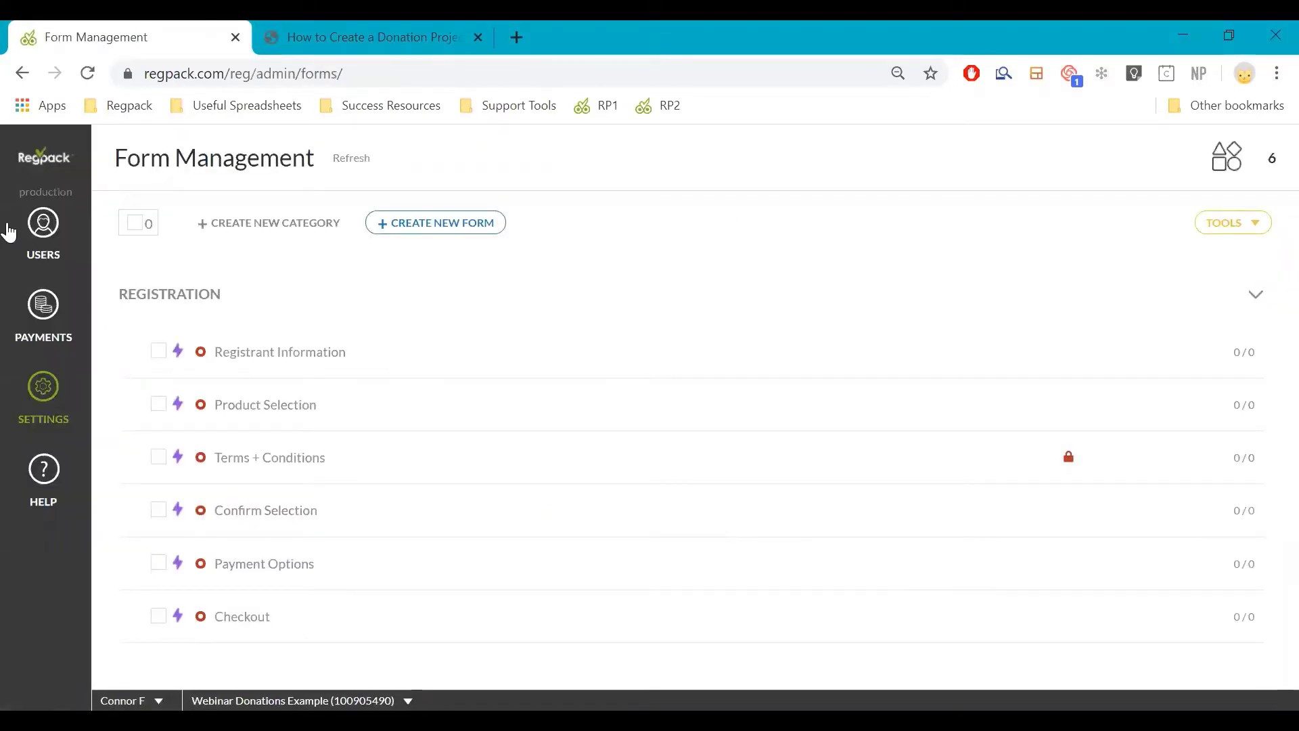
pyautogui.click(31, 220)
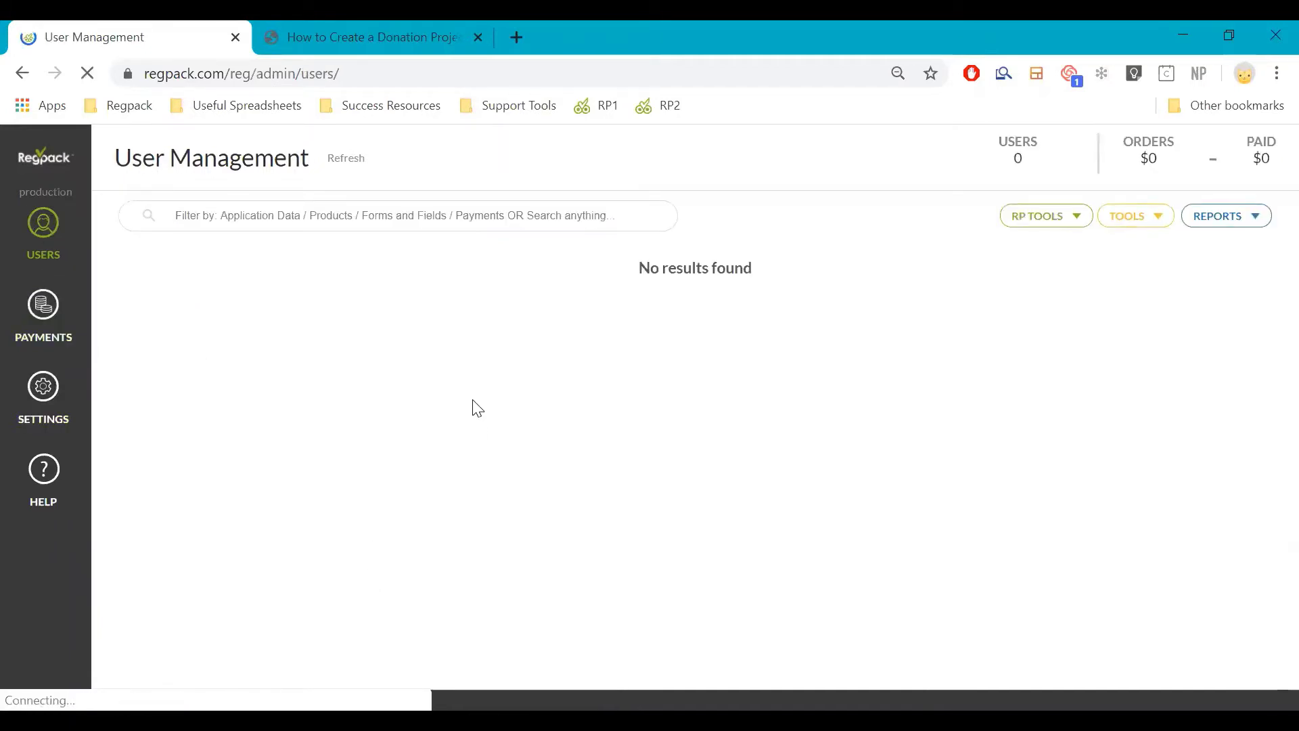
pyautogui.click(32, 382)
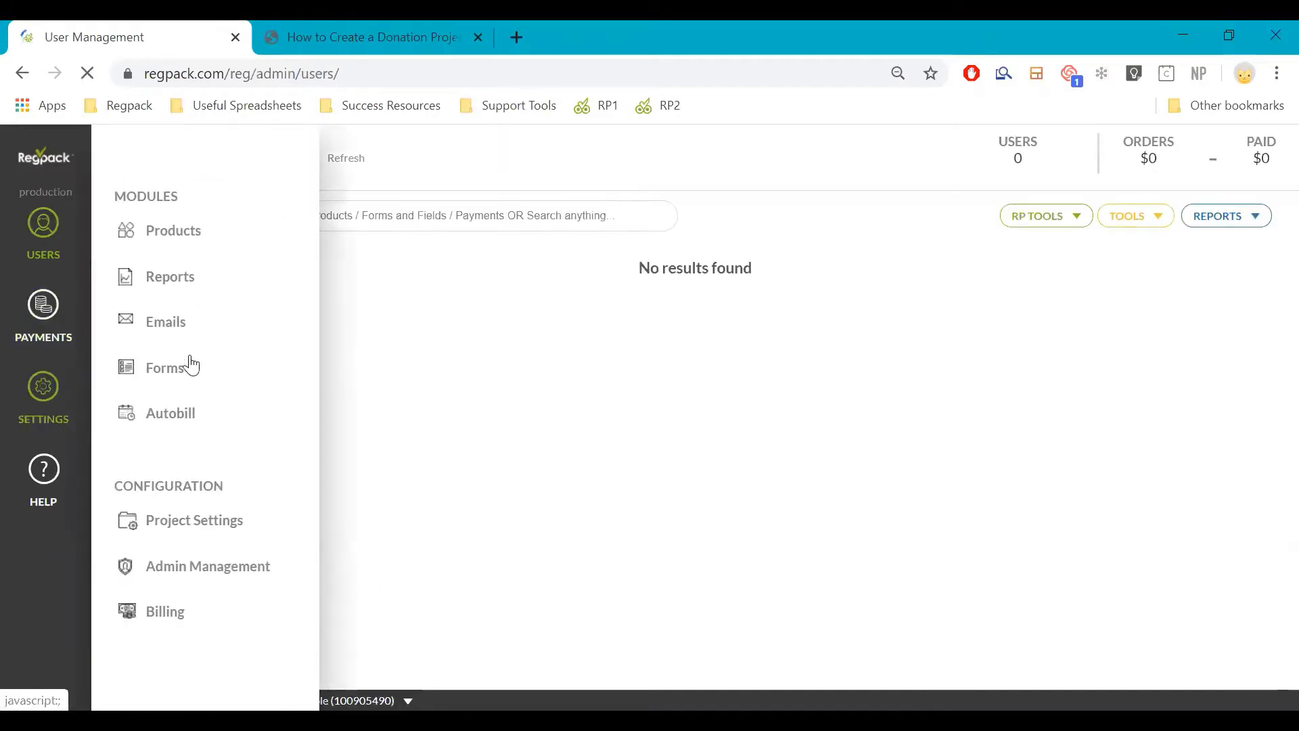
pyautogui.click(182, 368)
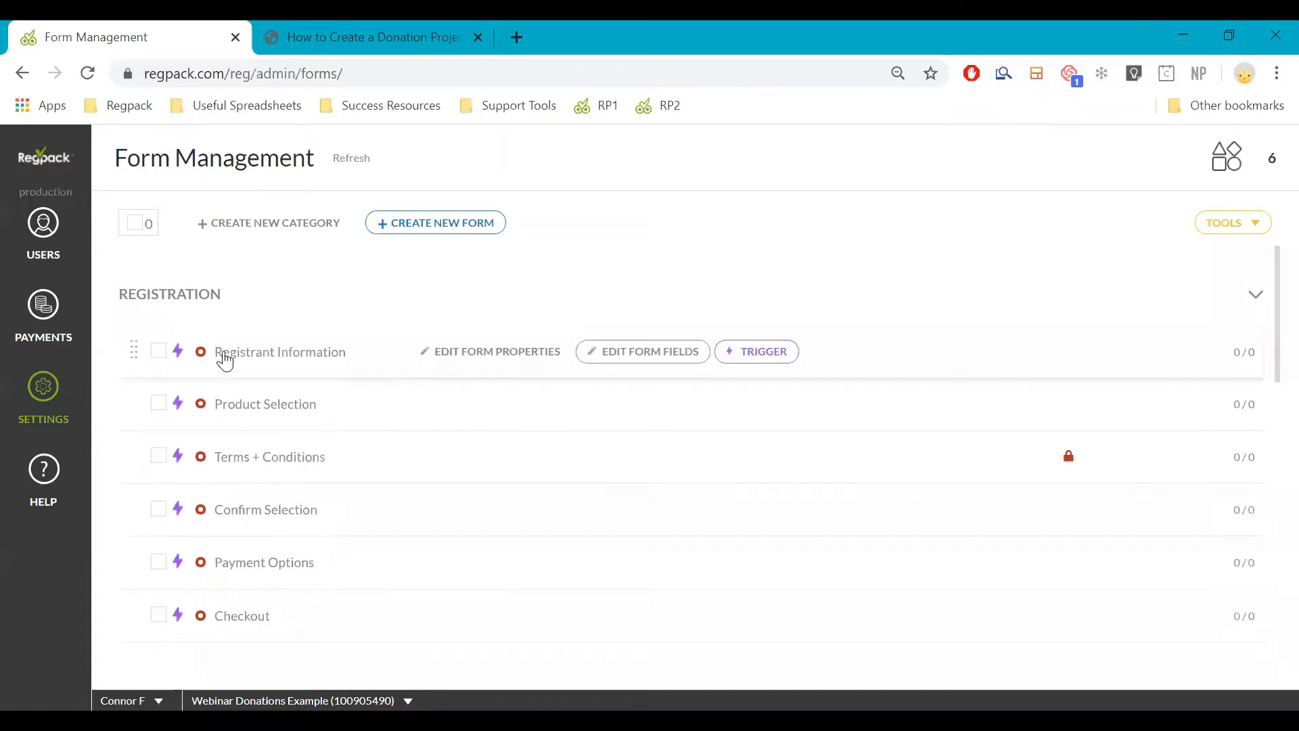
pyautogui.click(644, 353)
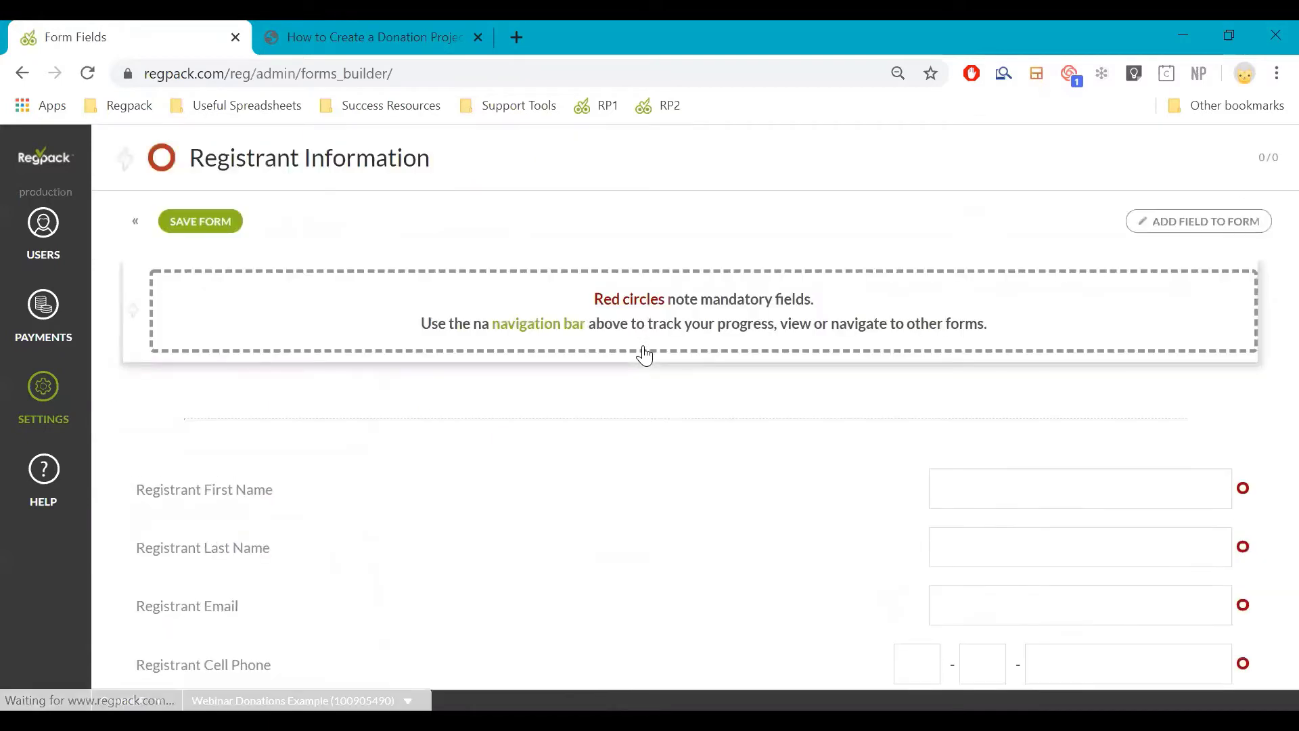
pyautogui.scroll(-3, 644, 359)
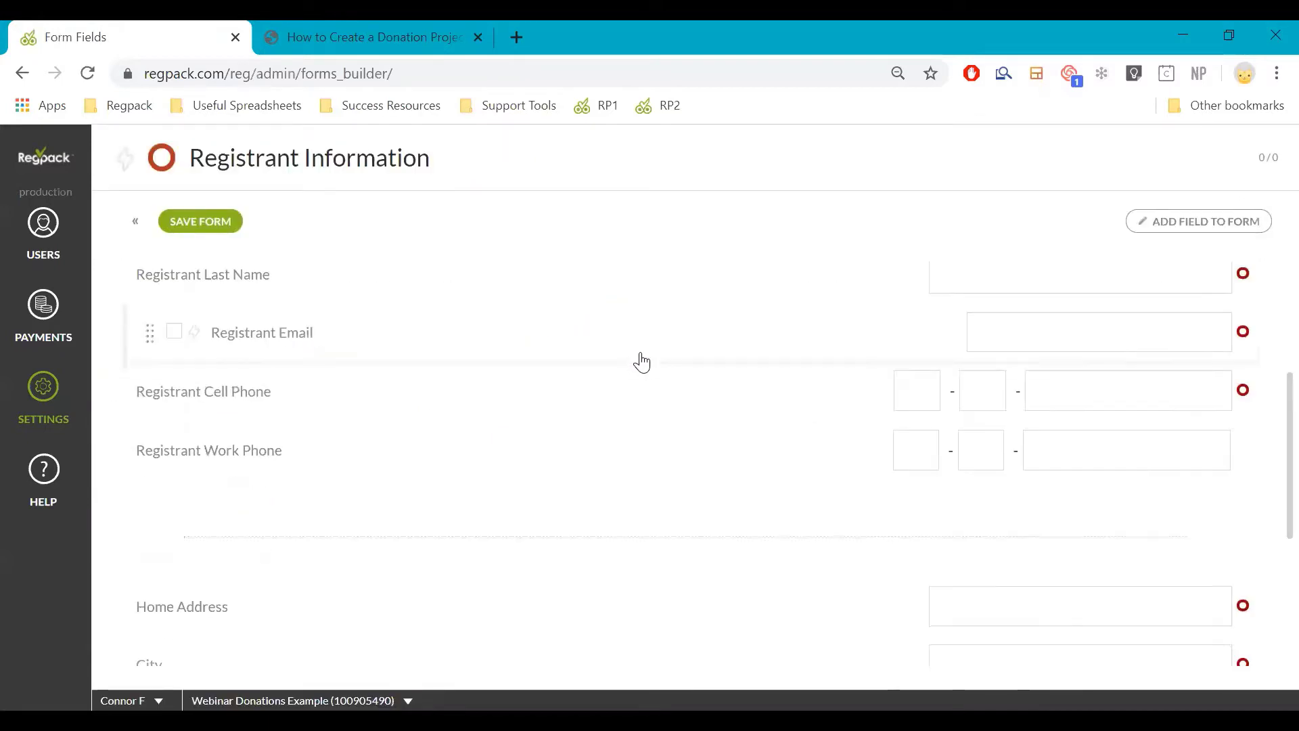
pyautogui.scroll(2, 643, 375)
pyautogui.scroll(-5, 650, 383)
pyautogui.scroll(6, 637, 412)
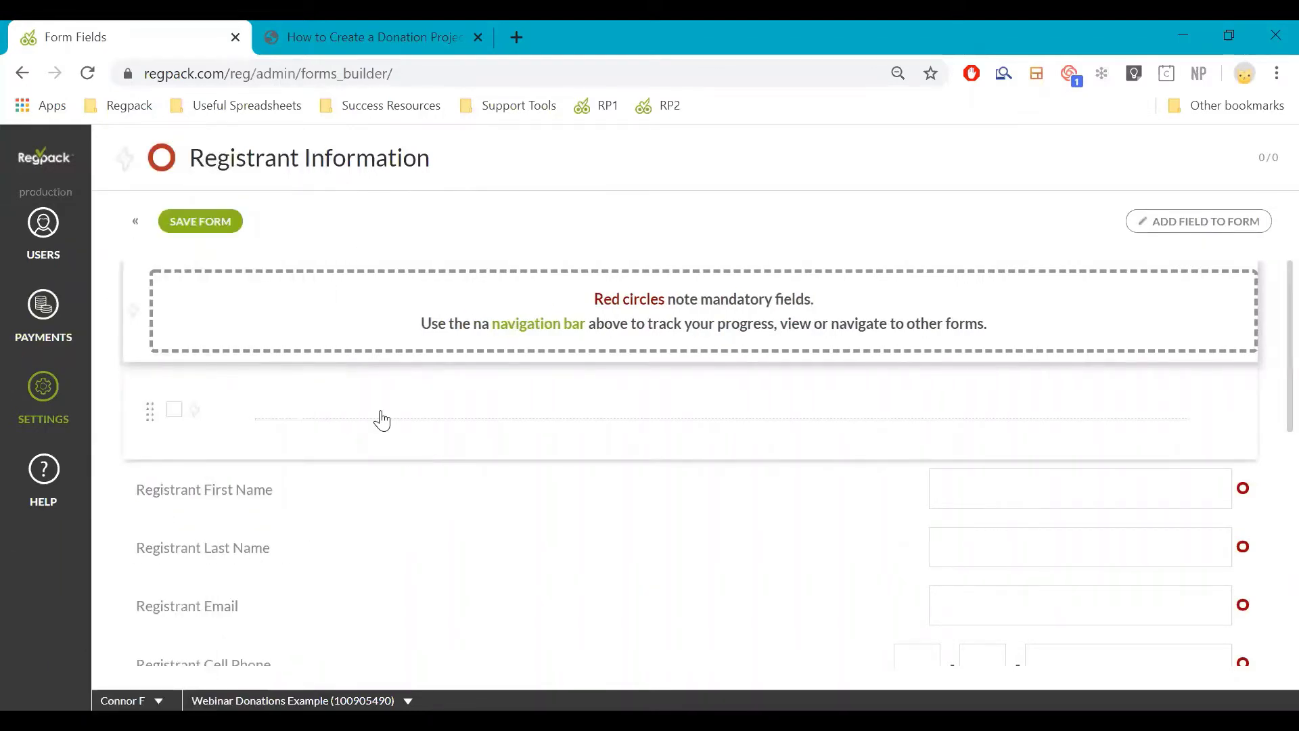
pyautogui.scroll(-10, 380, 418)
pyautogui.scroll(4, 485, 297)
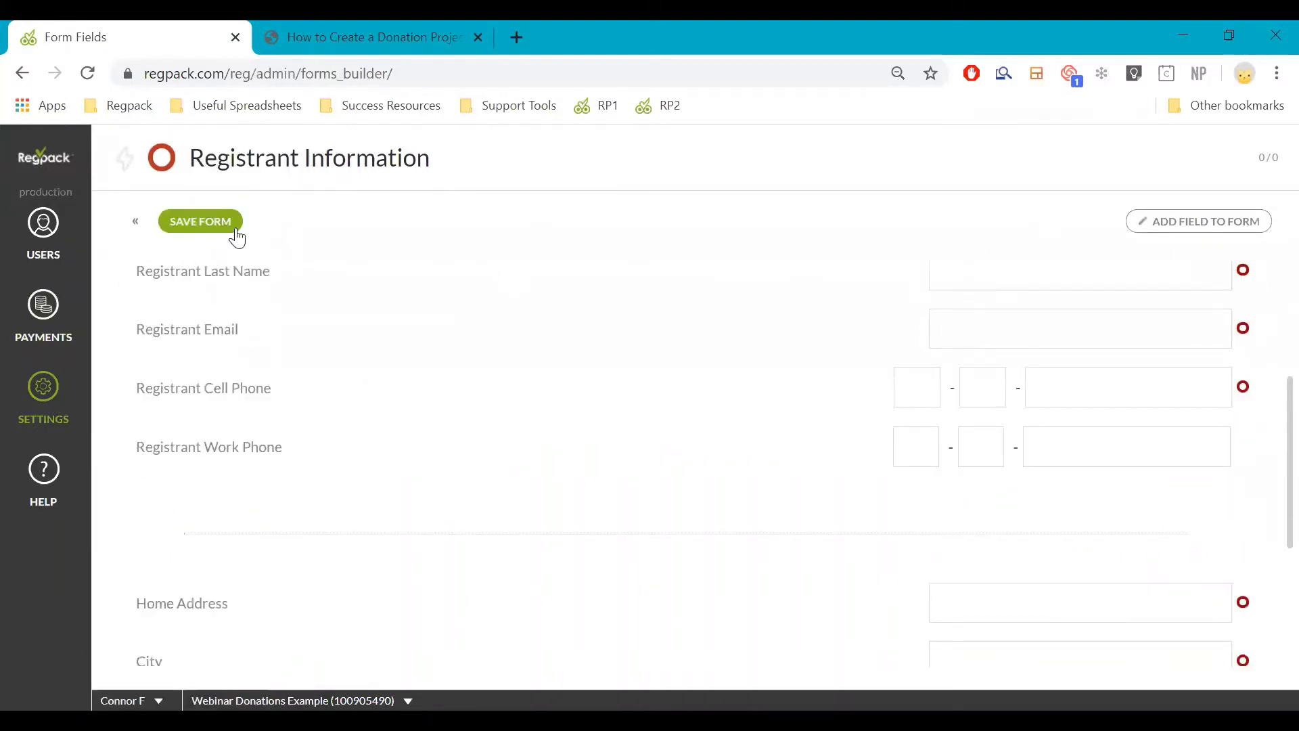
pyautogui.click(1193, 218)
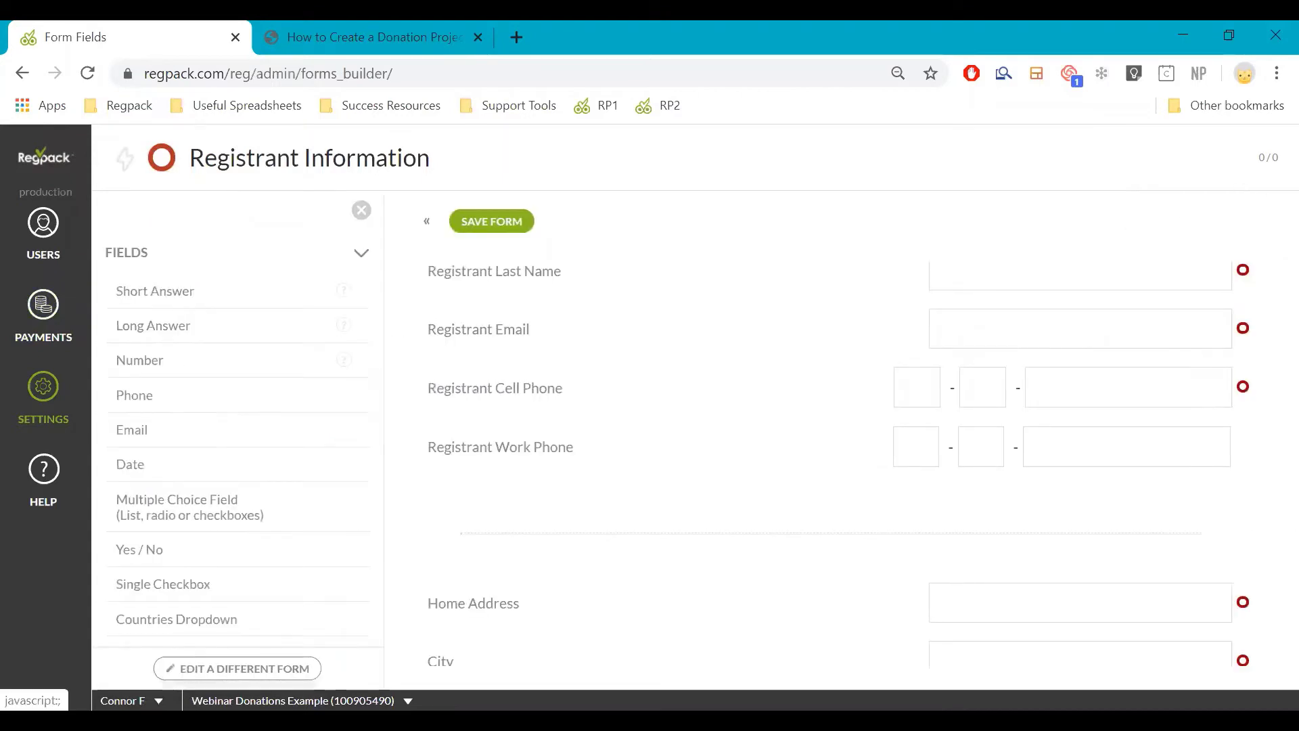
pyautogui.click(237, 668)
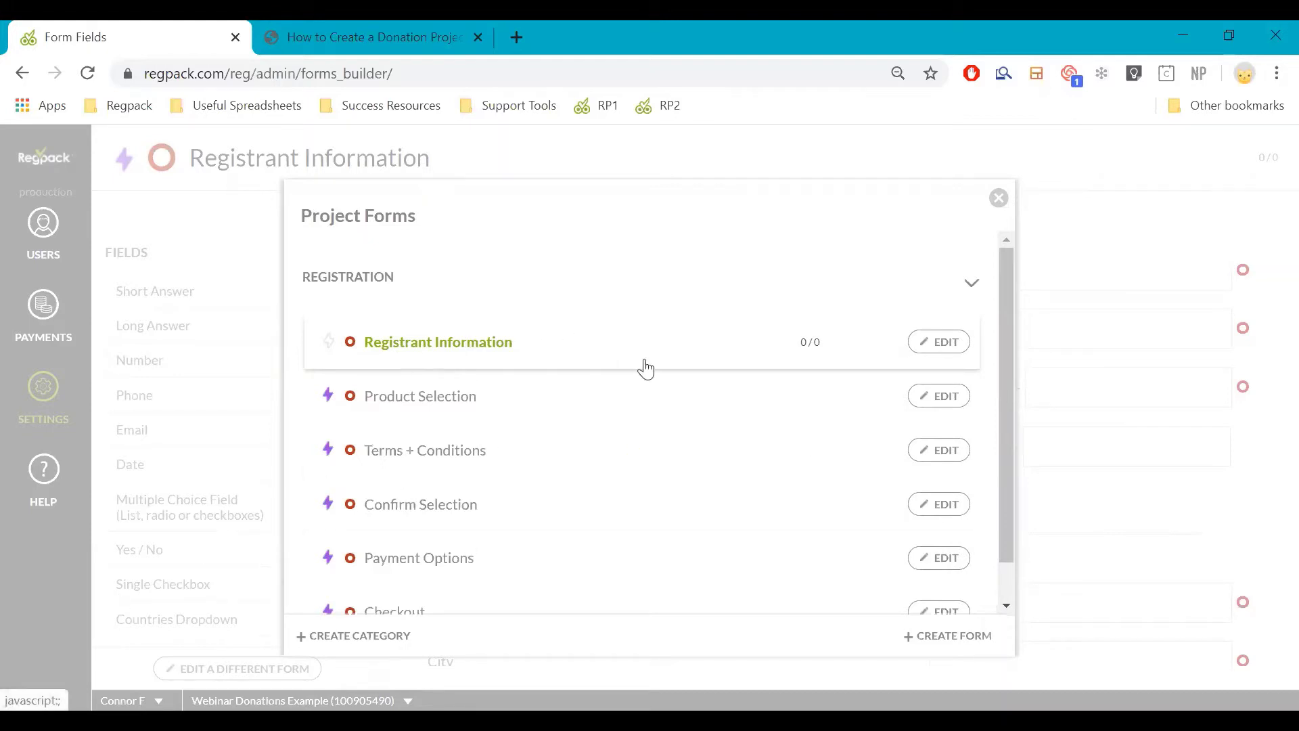
pyautogui.click(998, 198)
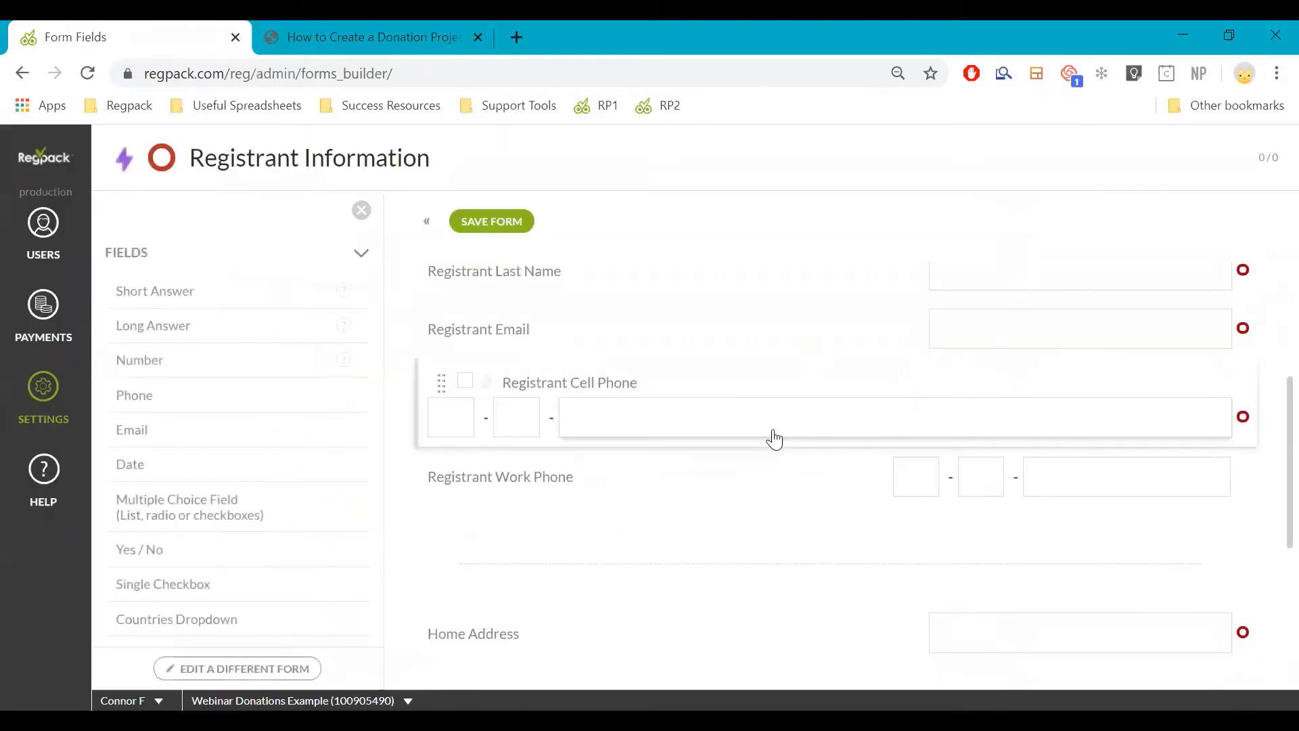
pyautogui.scroll(-3, 781, 440)
pyautogui.scroll(5, 618, 517)
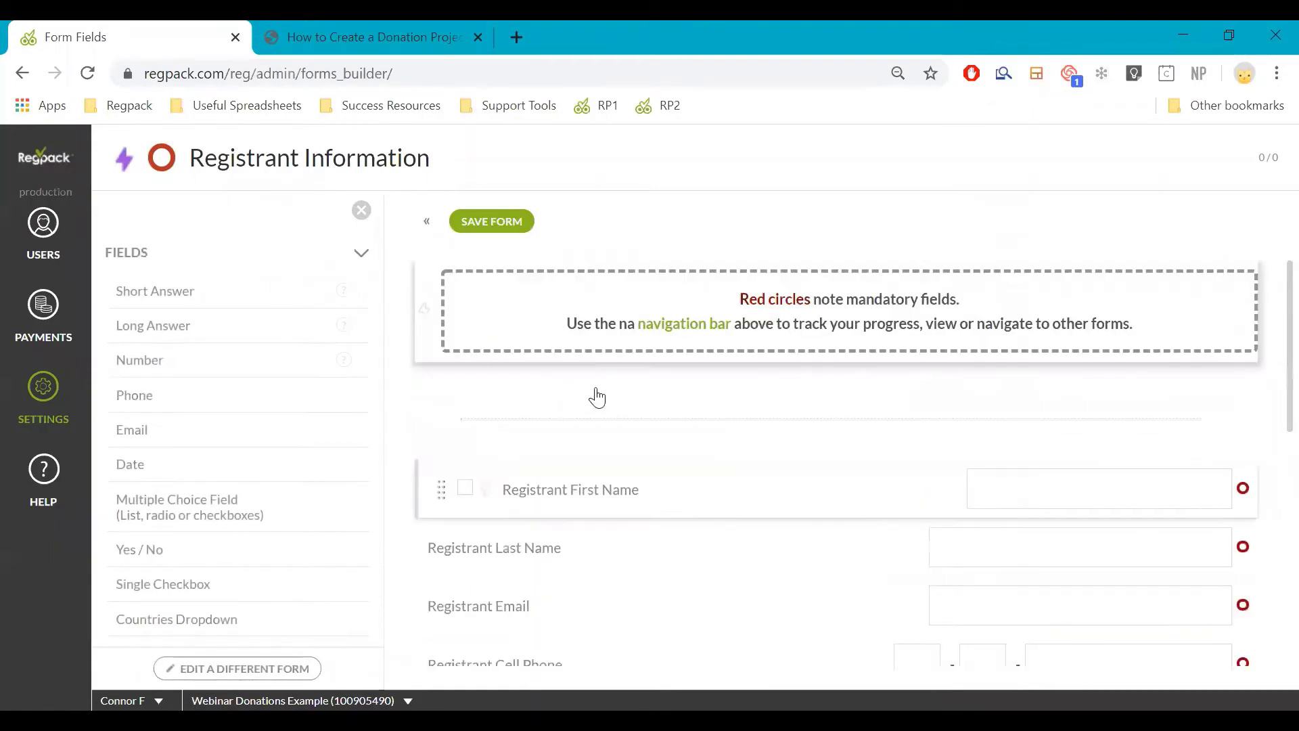
pyautogui.click(43, 396)
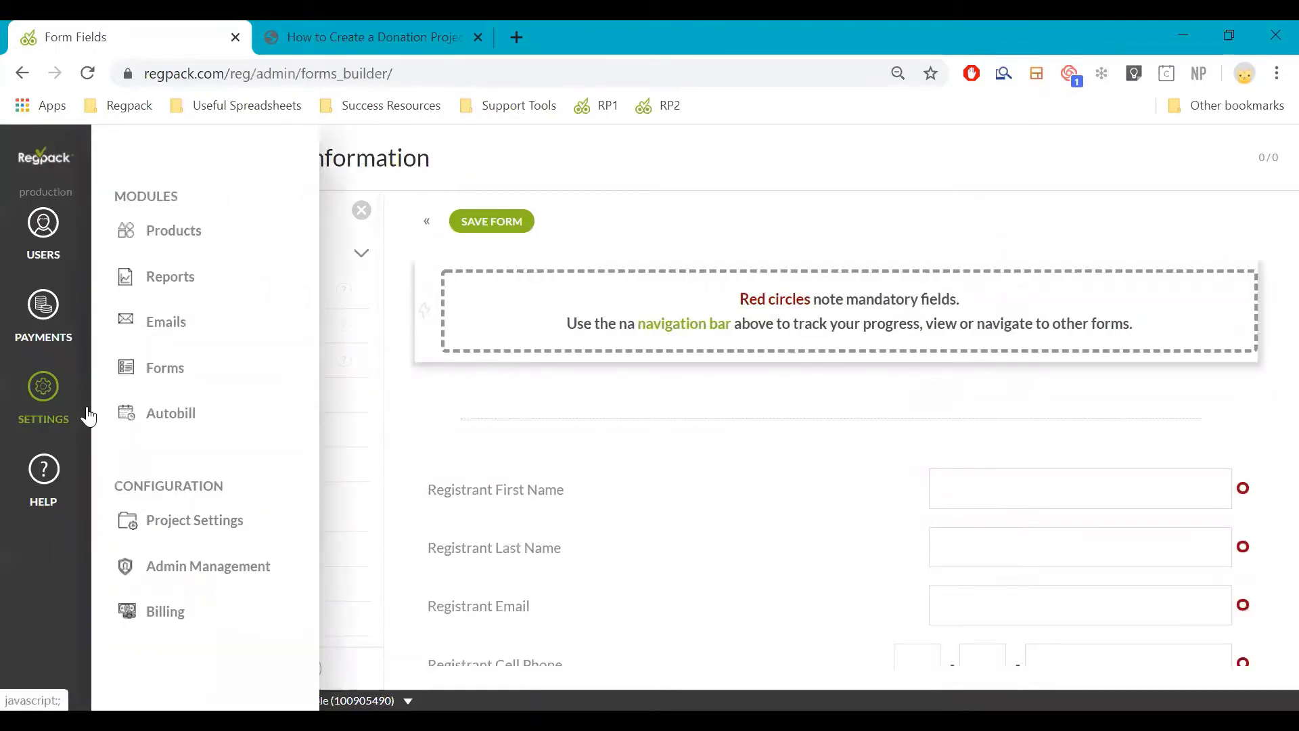
pyautogui.click(426, 224)
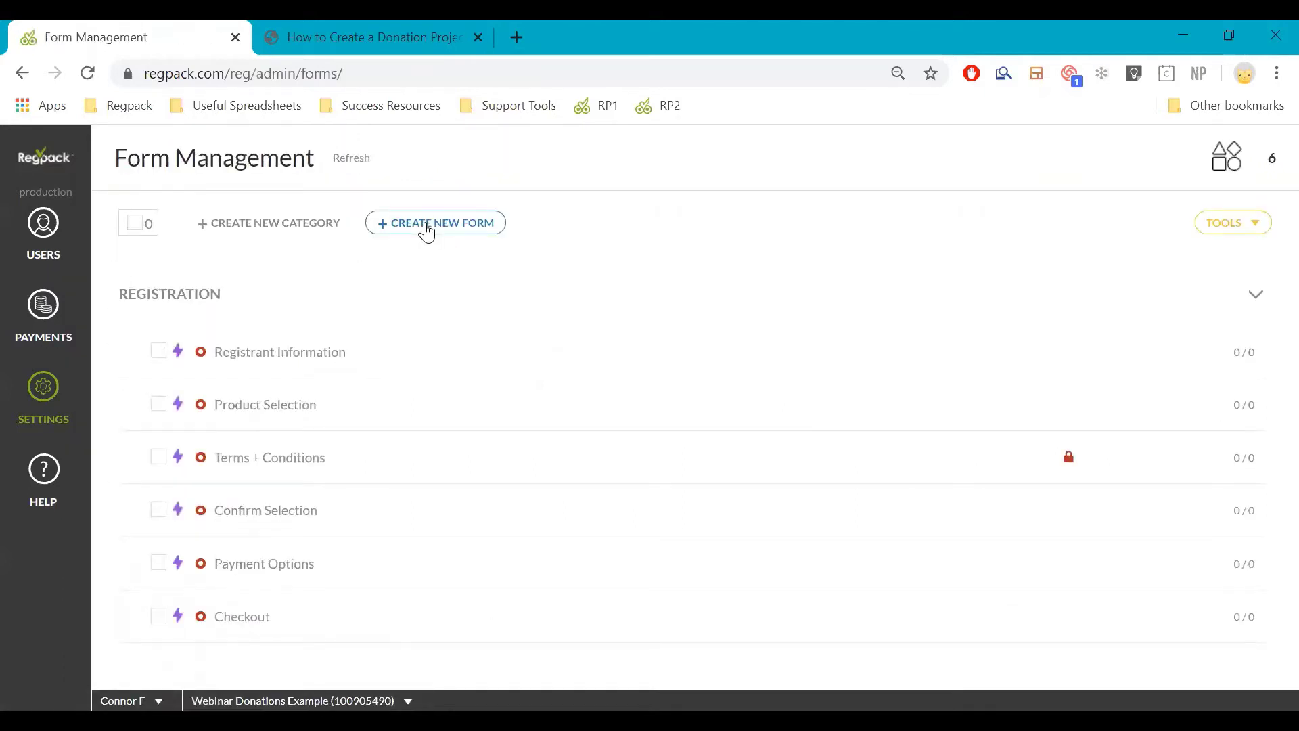
pyautogui.moveTo(728, 359)
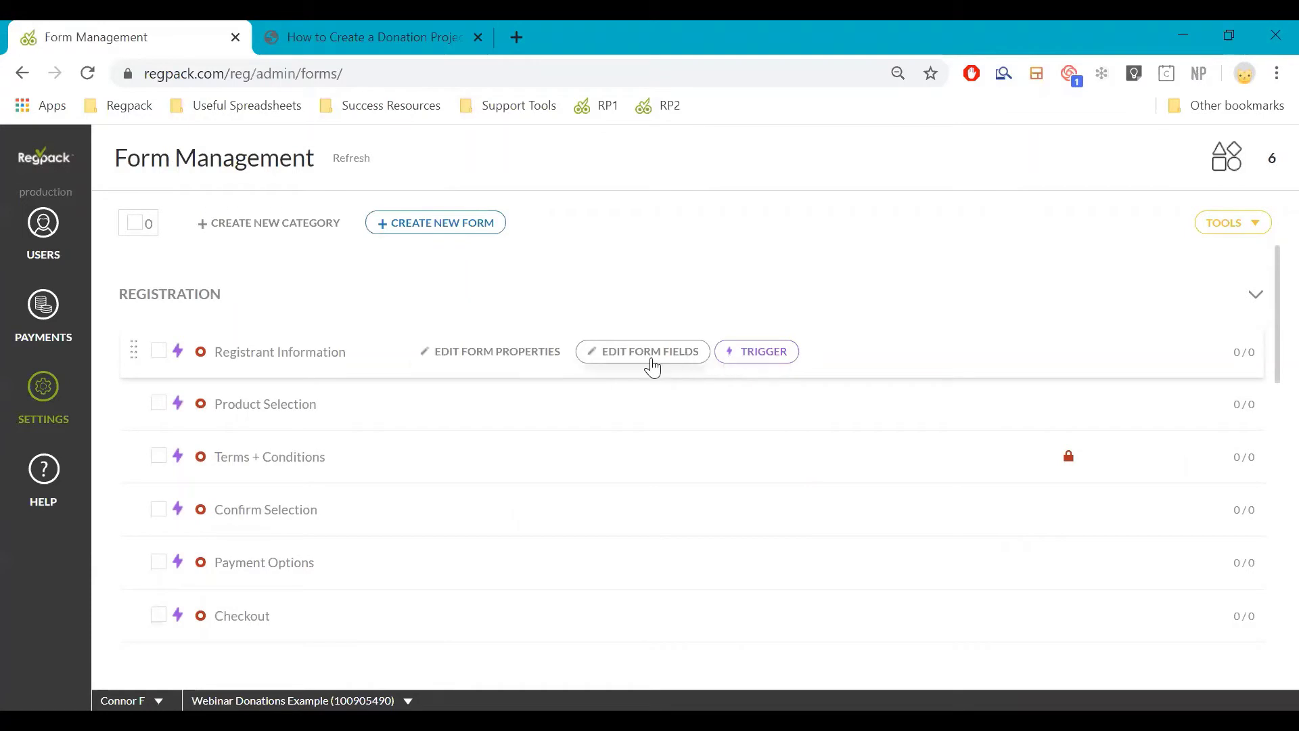
# Turn Anonymous on in the Registrant Information form properties and update the form
pyautogui.click(534, 349)
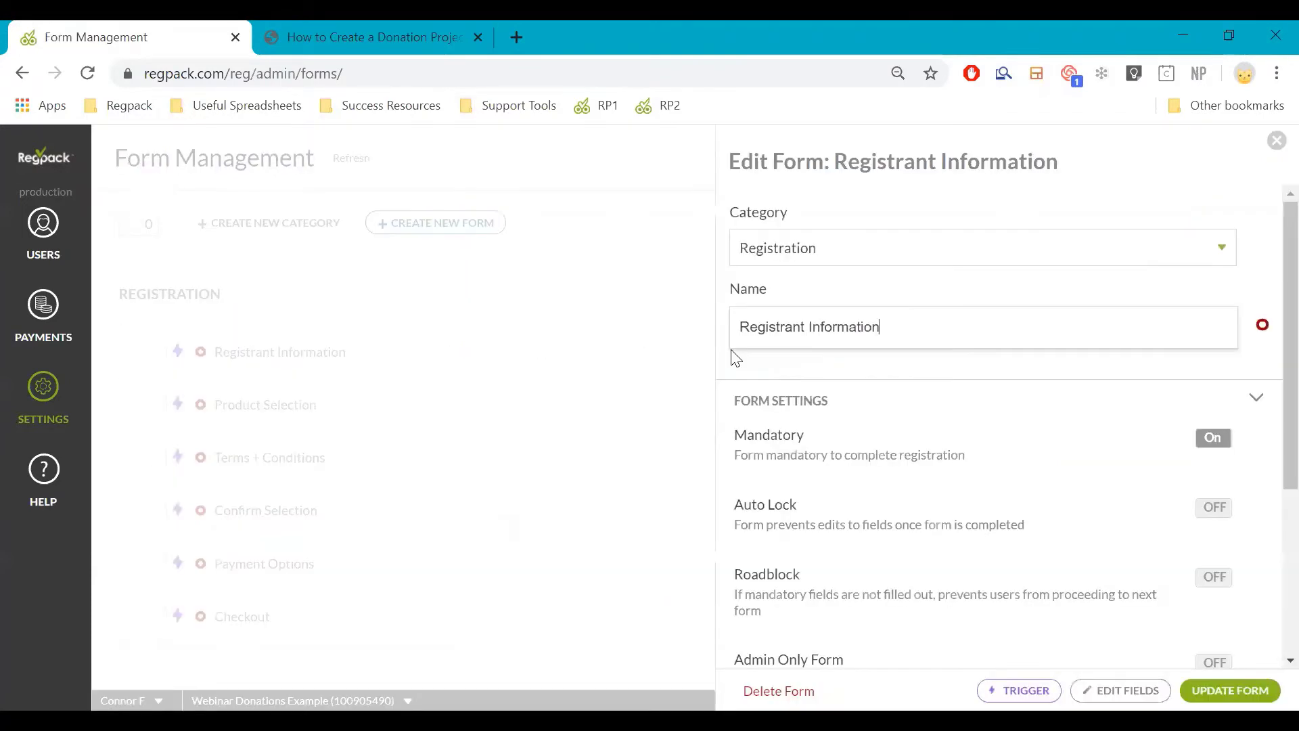
pyautogui.scroll(-3, 1126, 552)
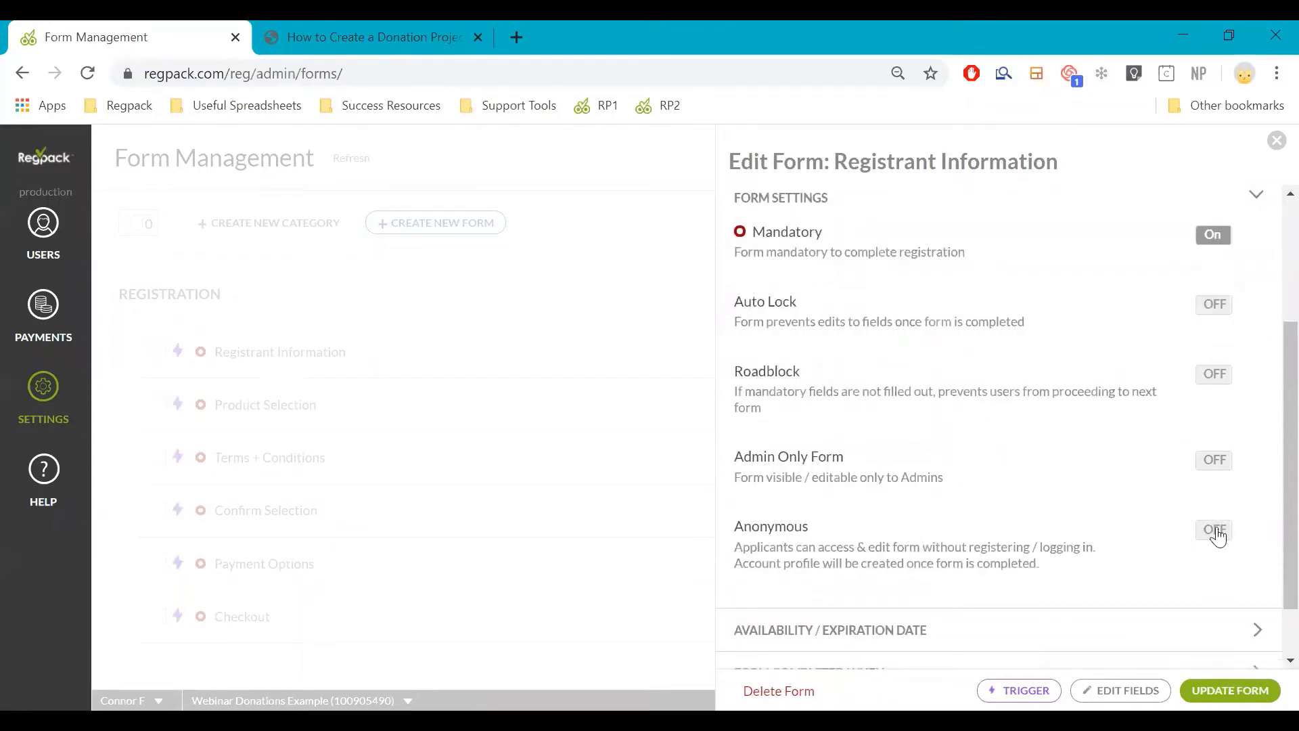
pyautogui.click(1213, 536)
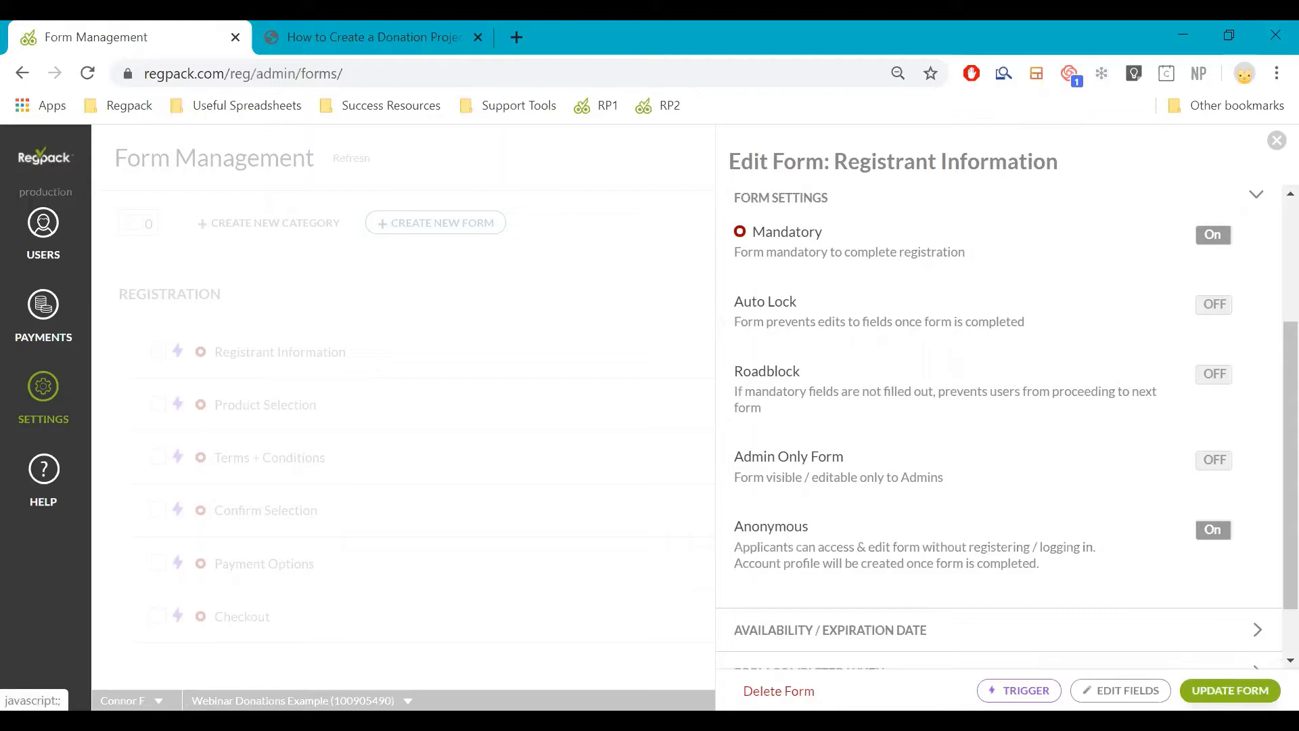
pyautogui.click(1231, 690)
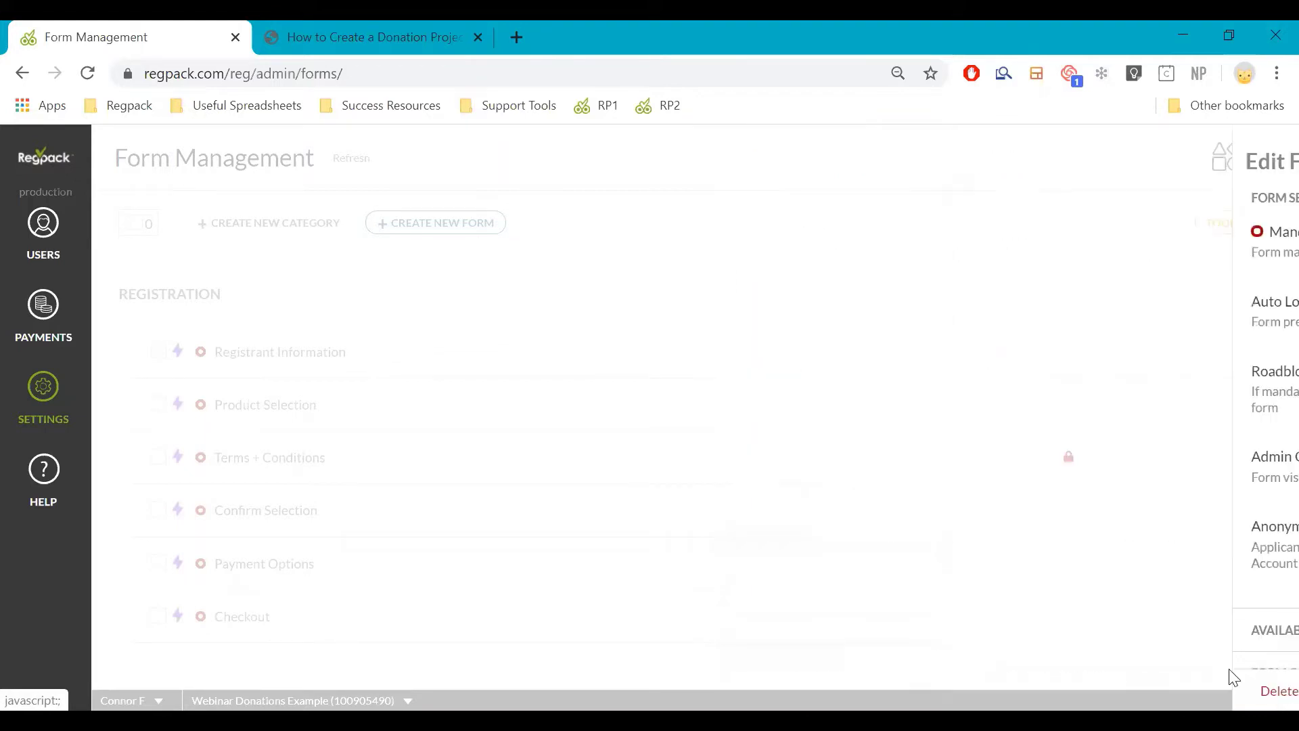
pyautogui.click(14, 418)
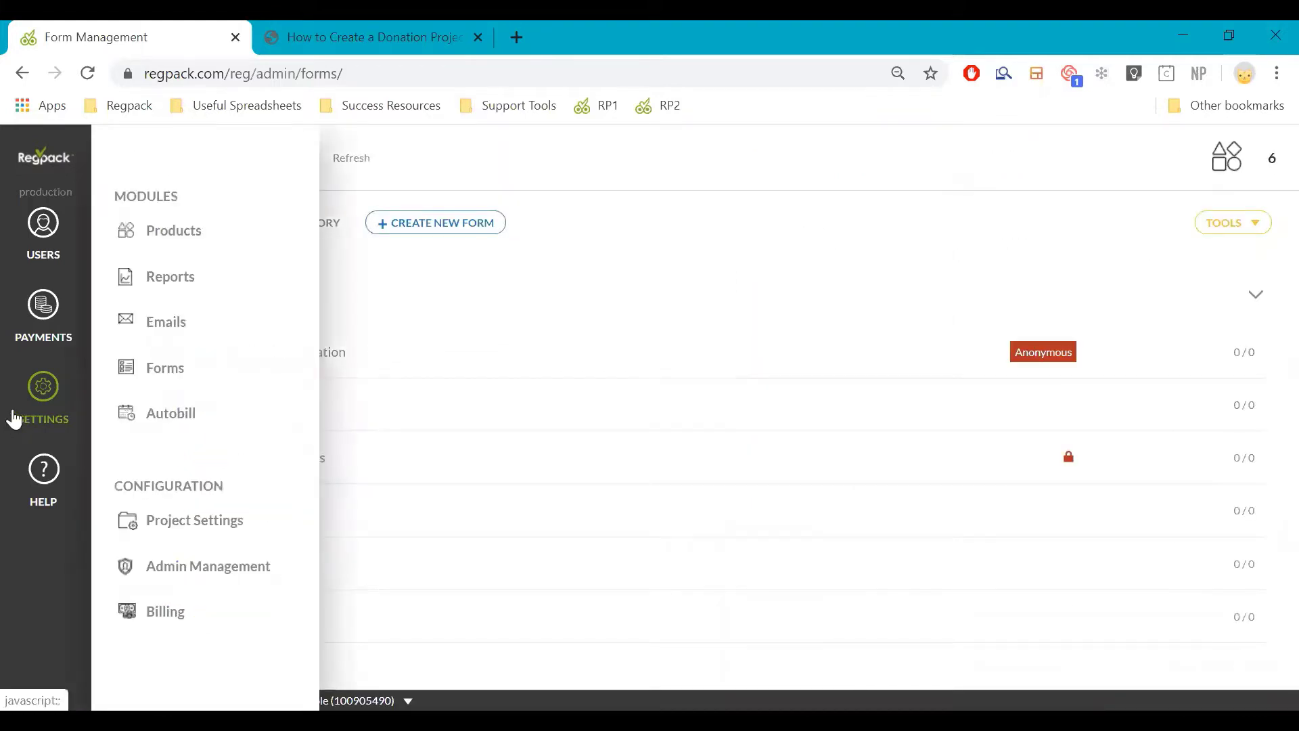
# Set the registration Project Start Page to Registrant Information, then return to the forms list
pyautogui.click(195, 524)
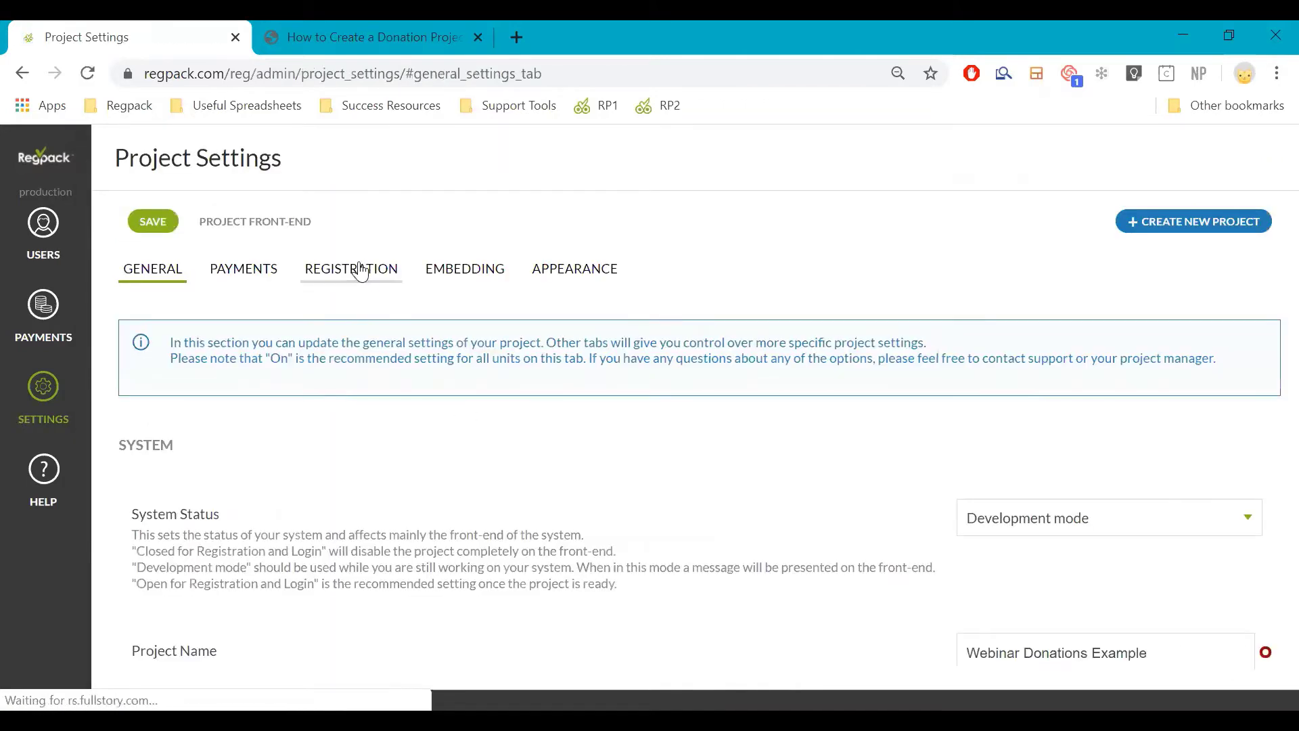
pyautogui.click(361, 271)
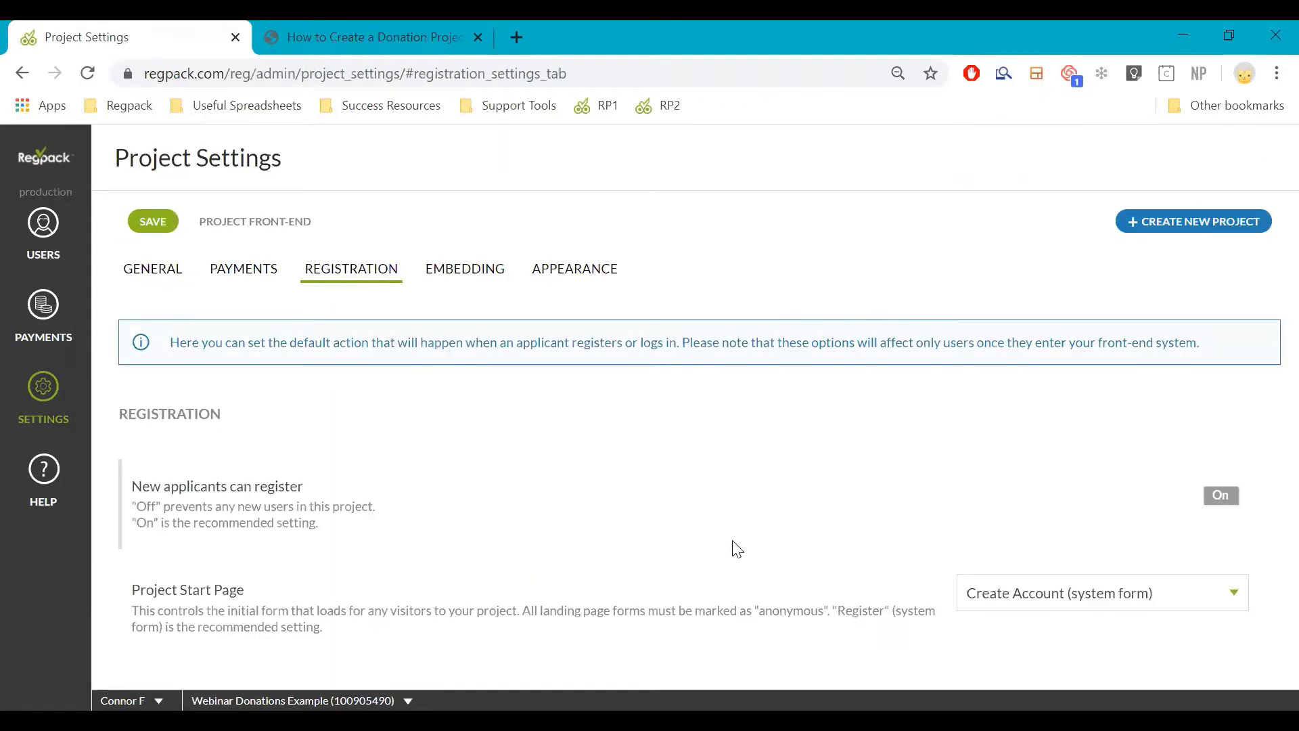
pyautogui.scroll(-2, 720, 516)
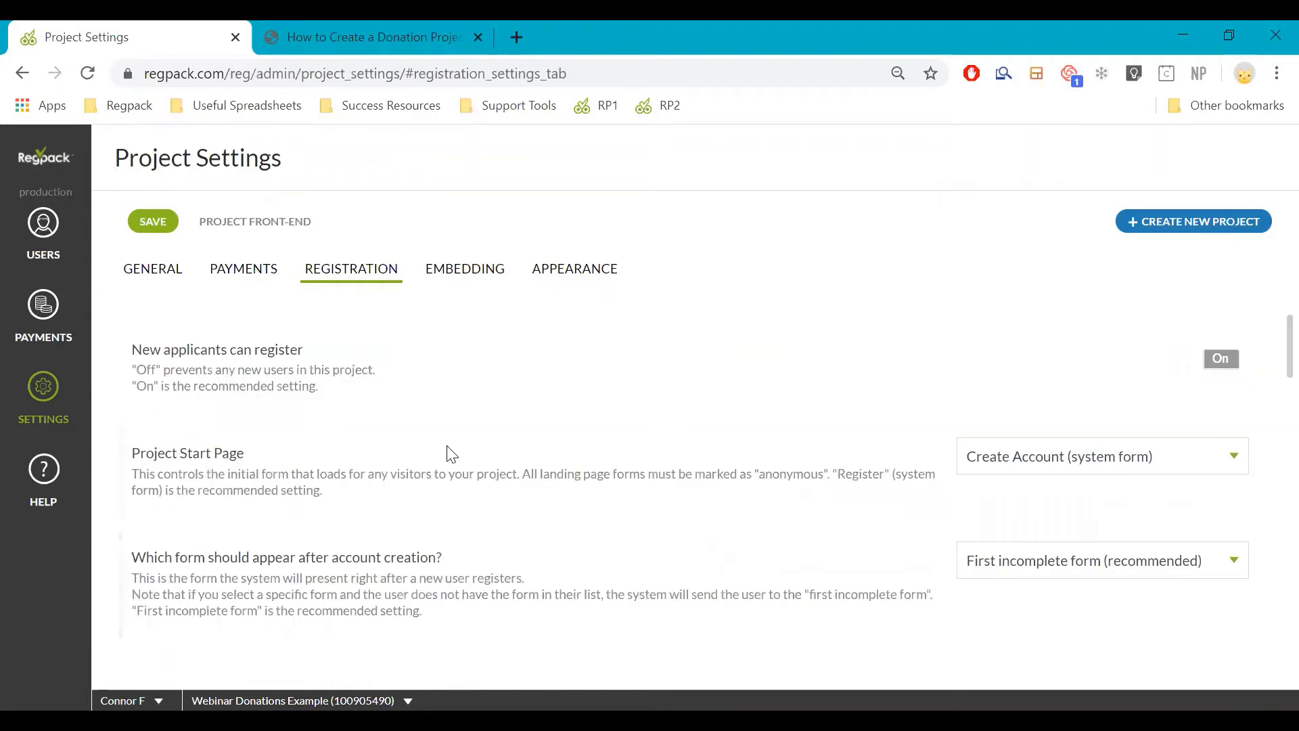
pyautogui.click(1073, 461)
pyautogui.click(1053, 516)
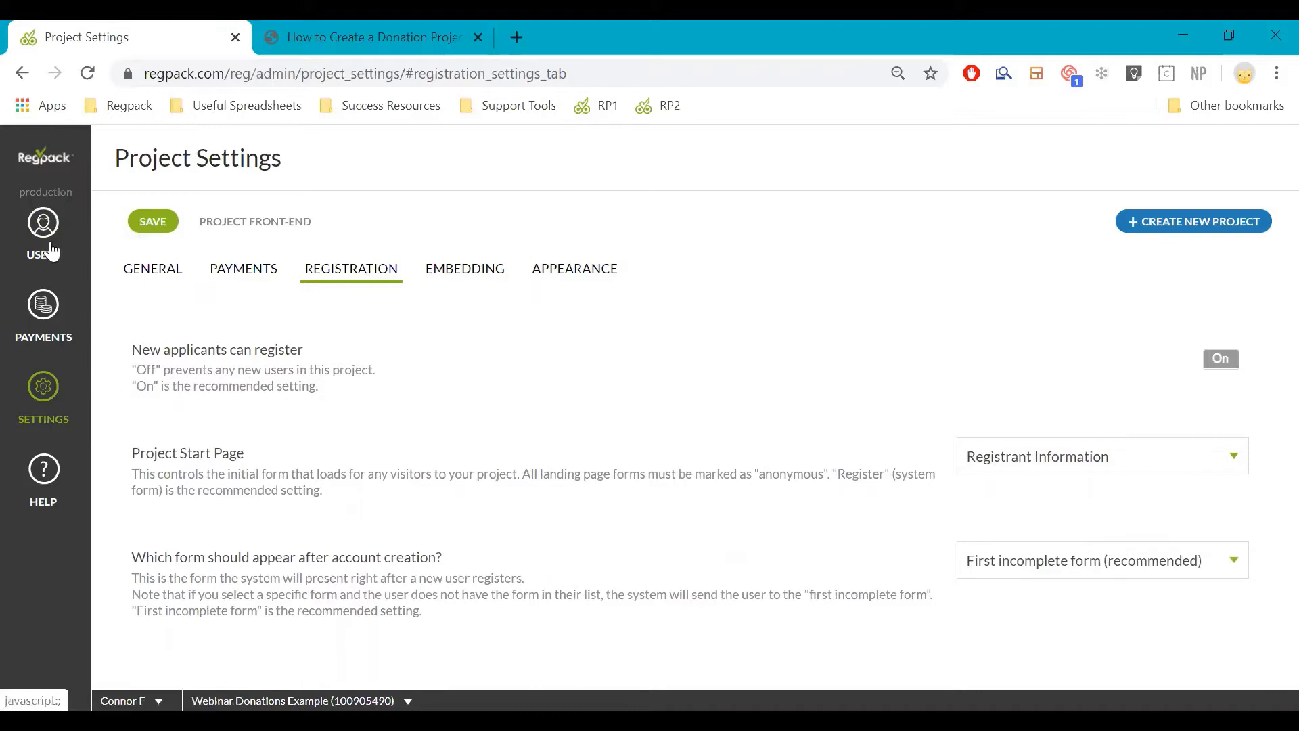
pyautogui.moveTo(90, 395)
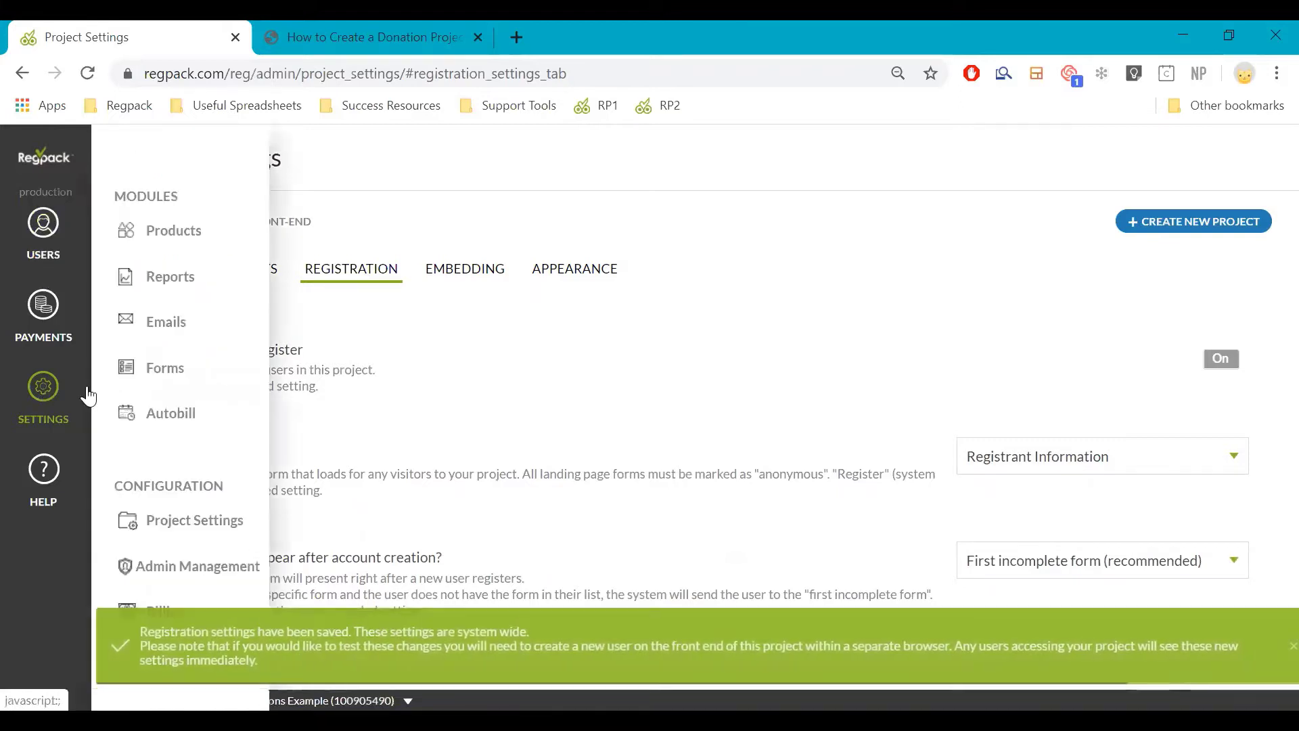
pyautogui.click(122, 381)
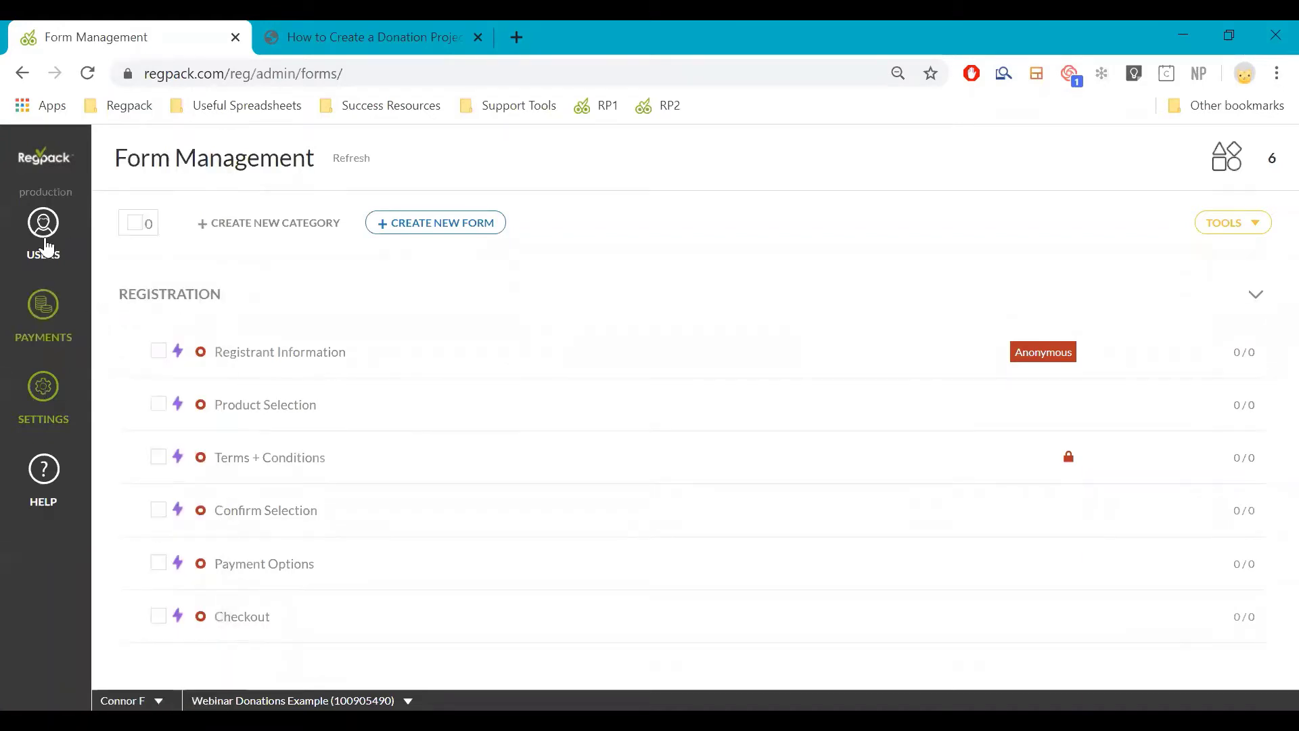
pyautogui.click(39, 436)
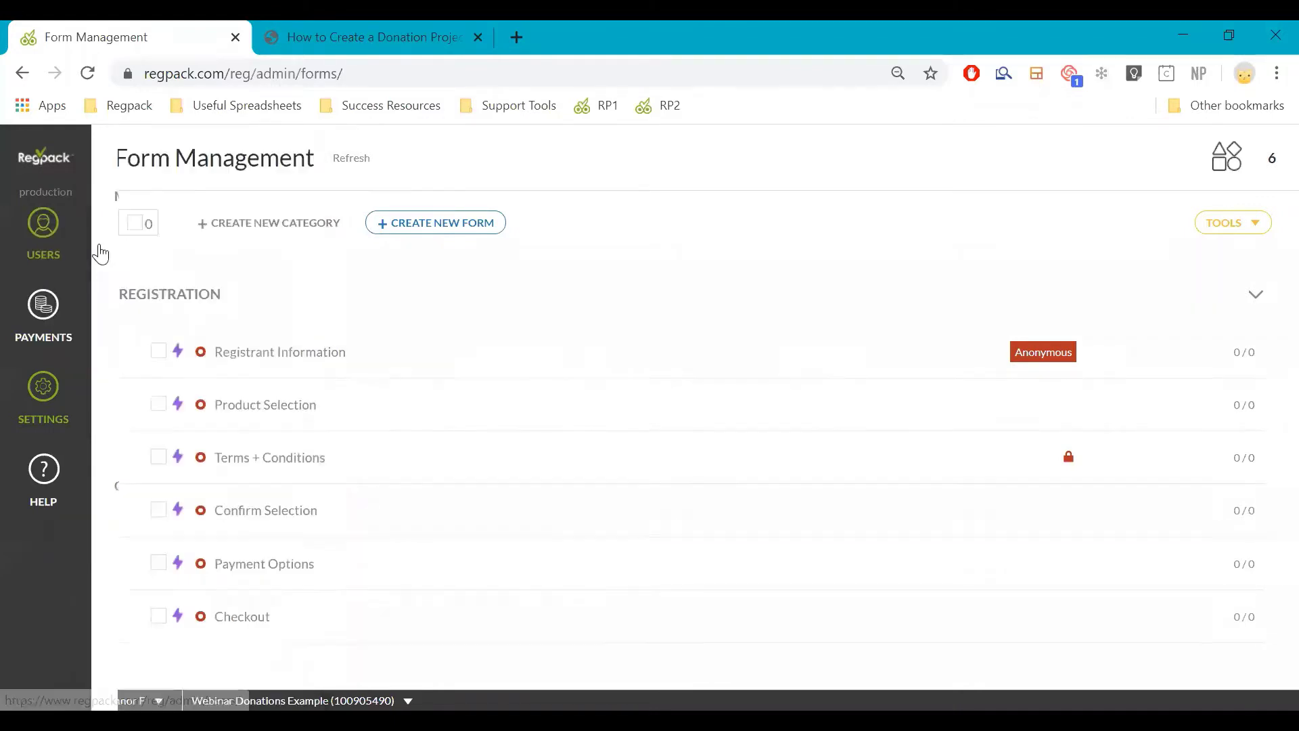
pyautogui.moveTo(292, 408)
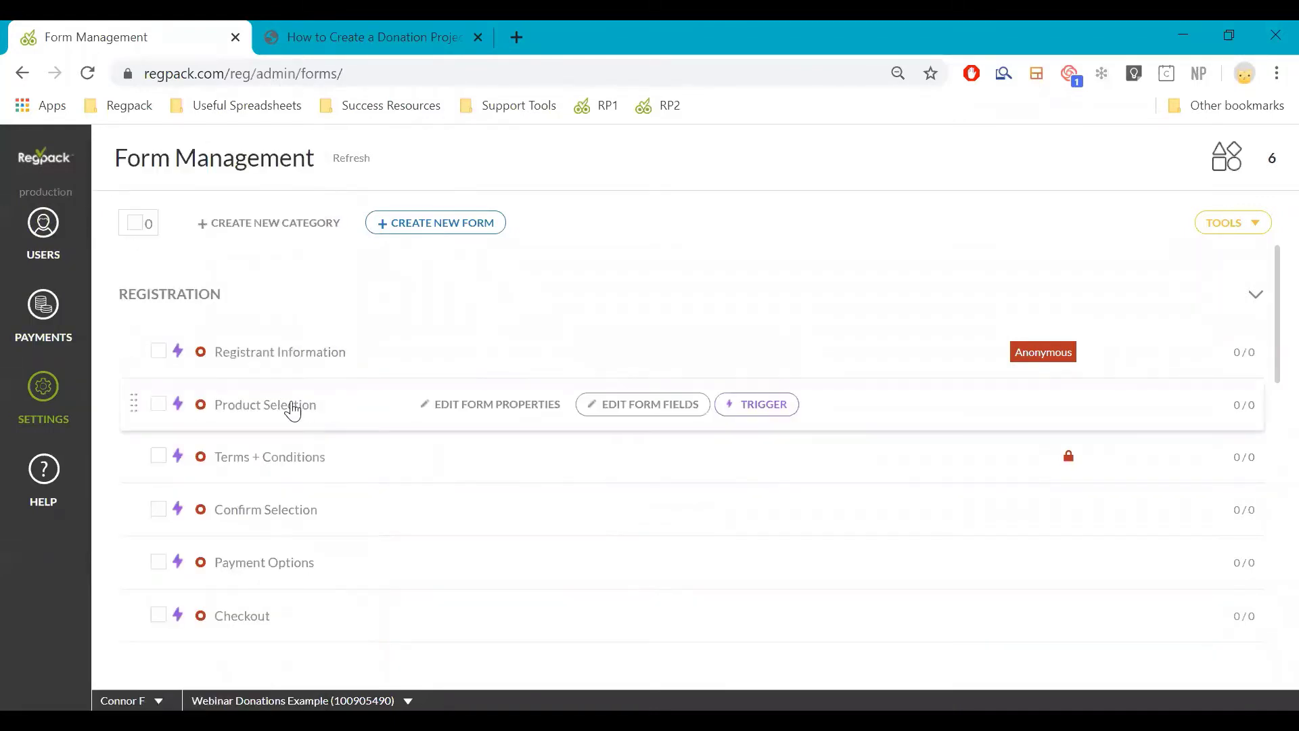
pyautogui.click(606, 411)
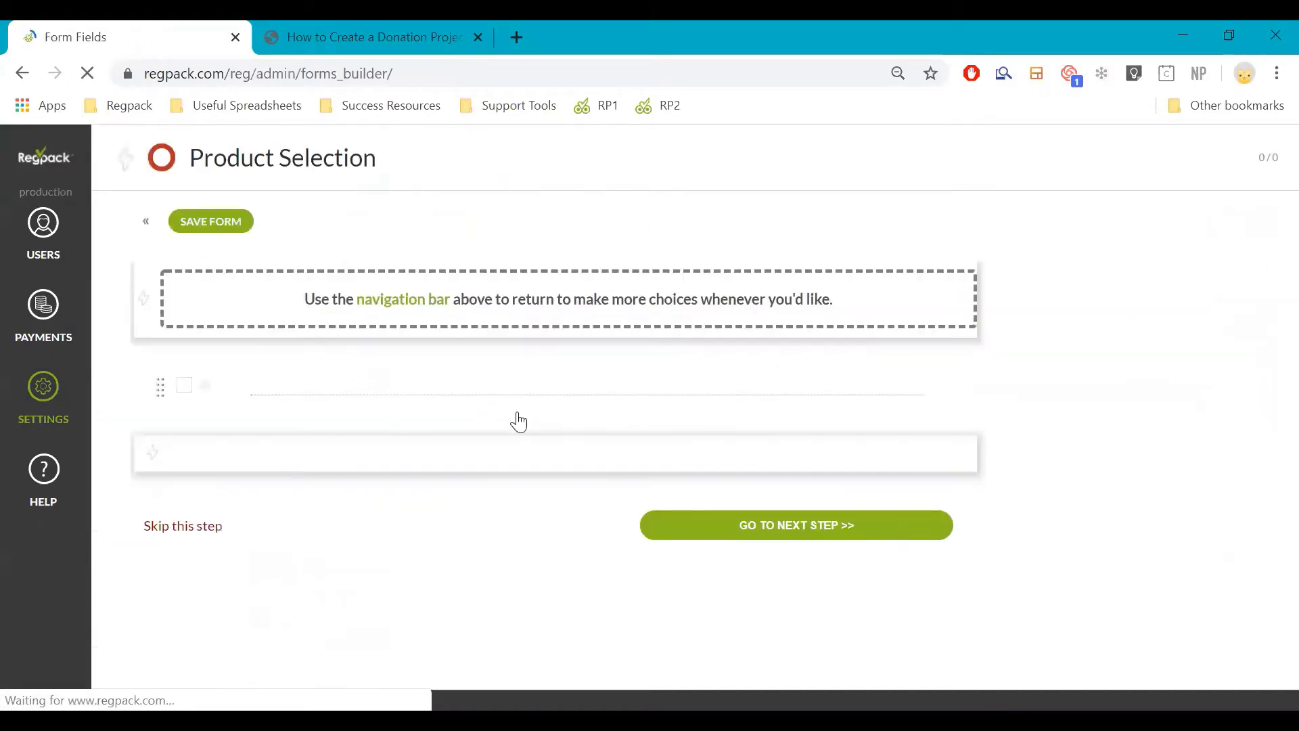
pyautogui.click(548, 472)
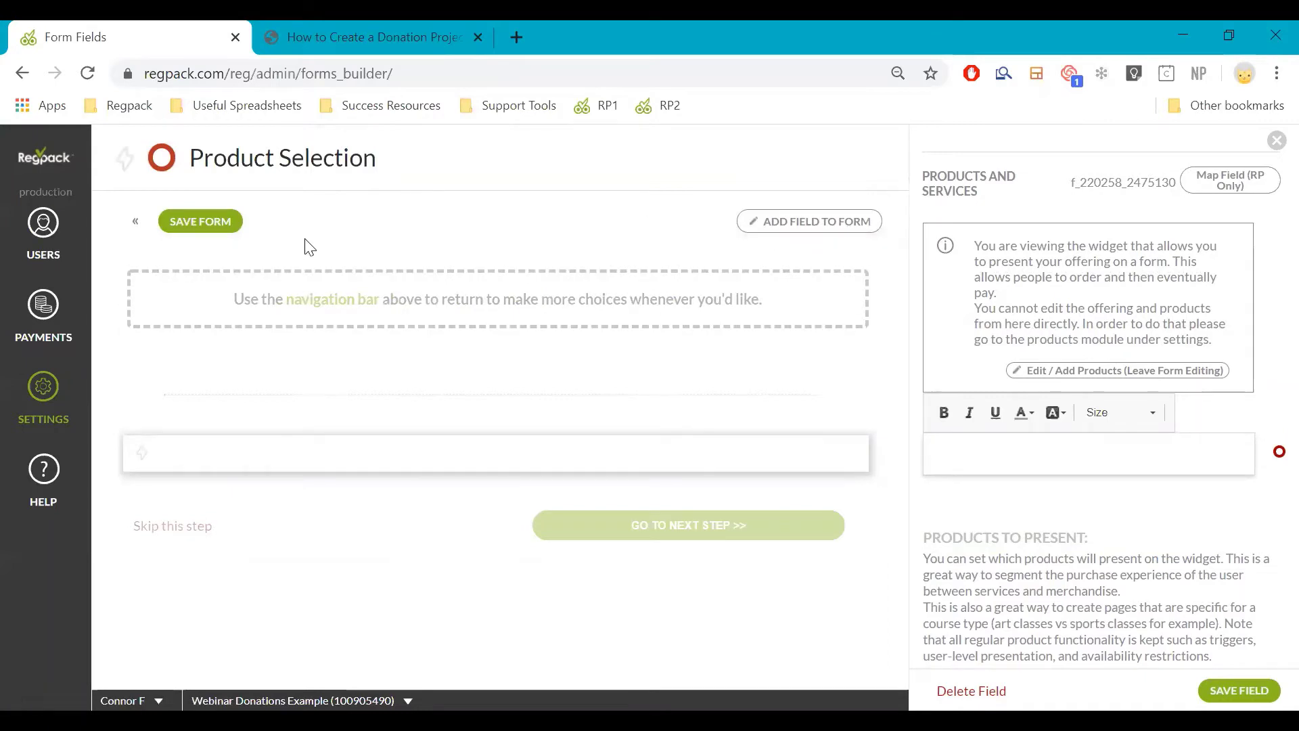
pyautogui.click(873, 234)
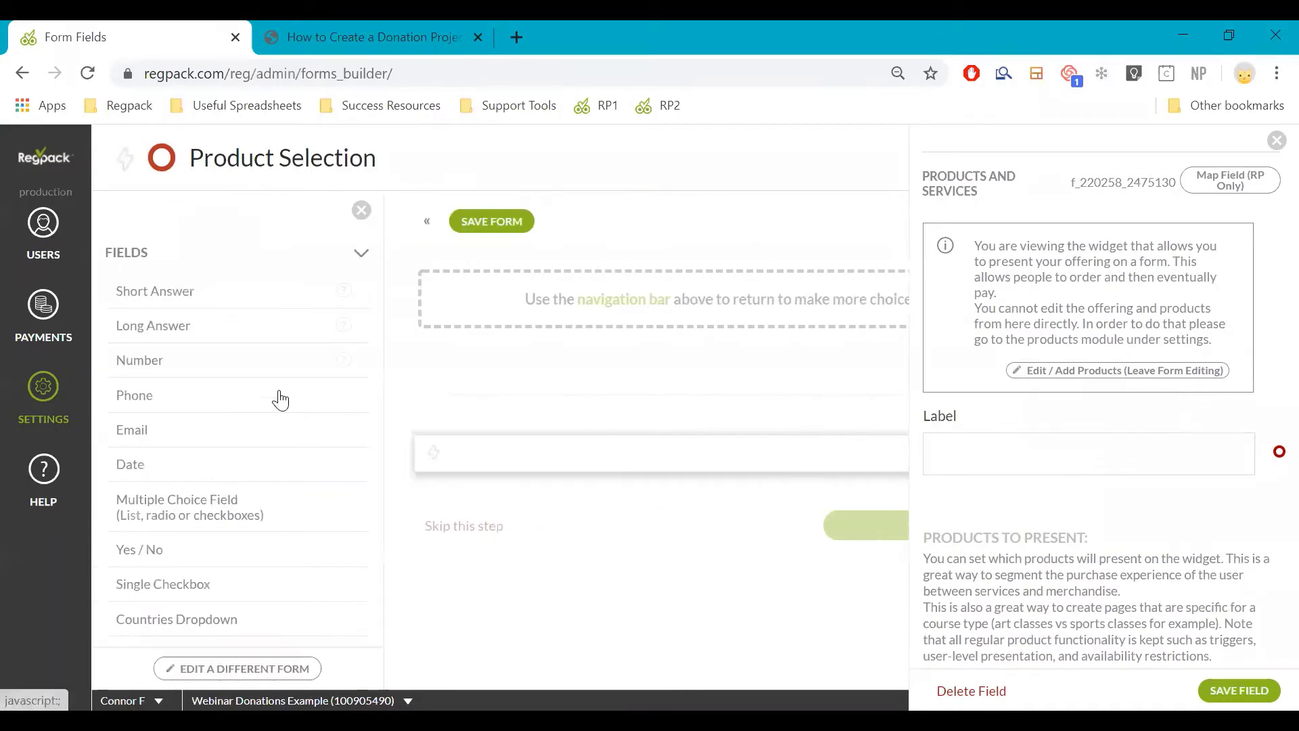
pyautogui.scroll(-5, 276, 412)
pyautogui.click(300, 533)
pyautogui.scroll(-2, 270, 527)
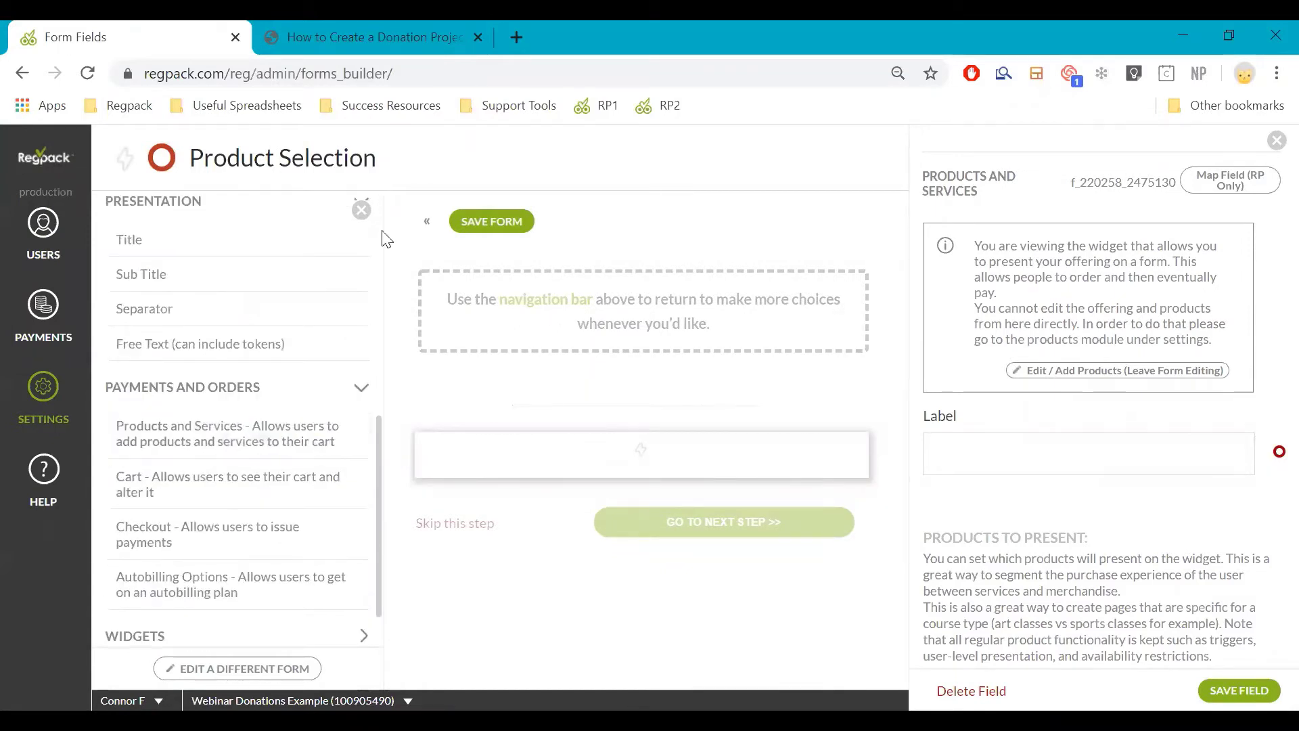
pyautogui.click(423, 230)
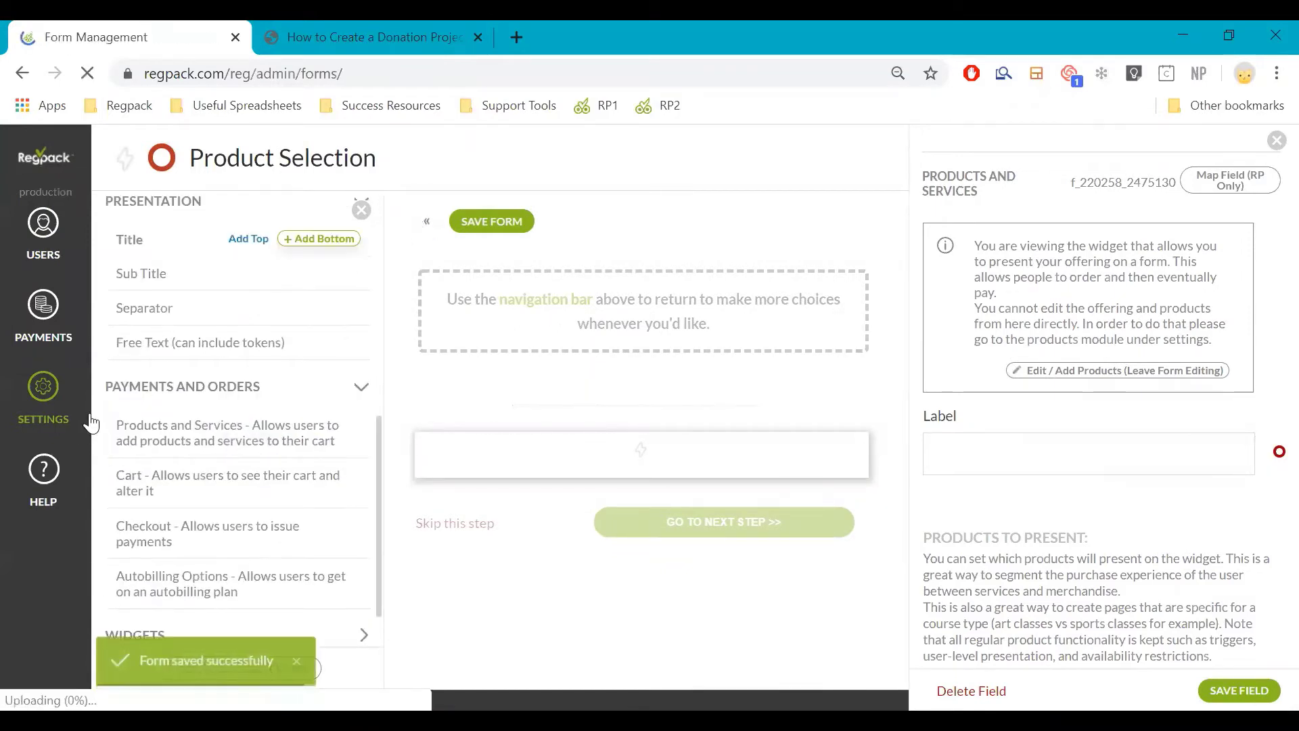
pyautogui.click(43, 387)
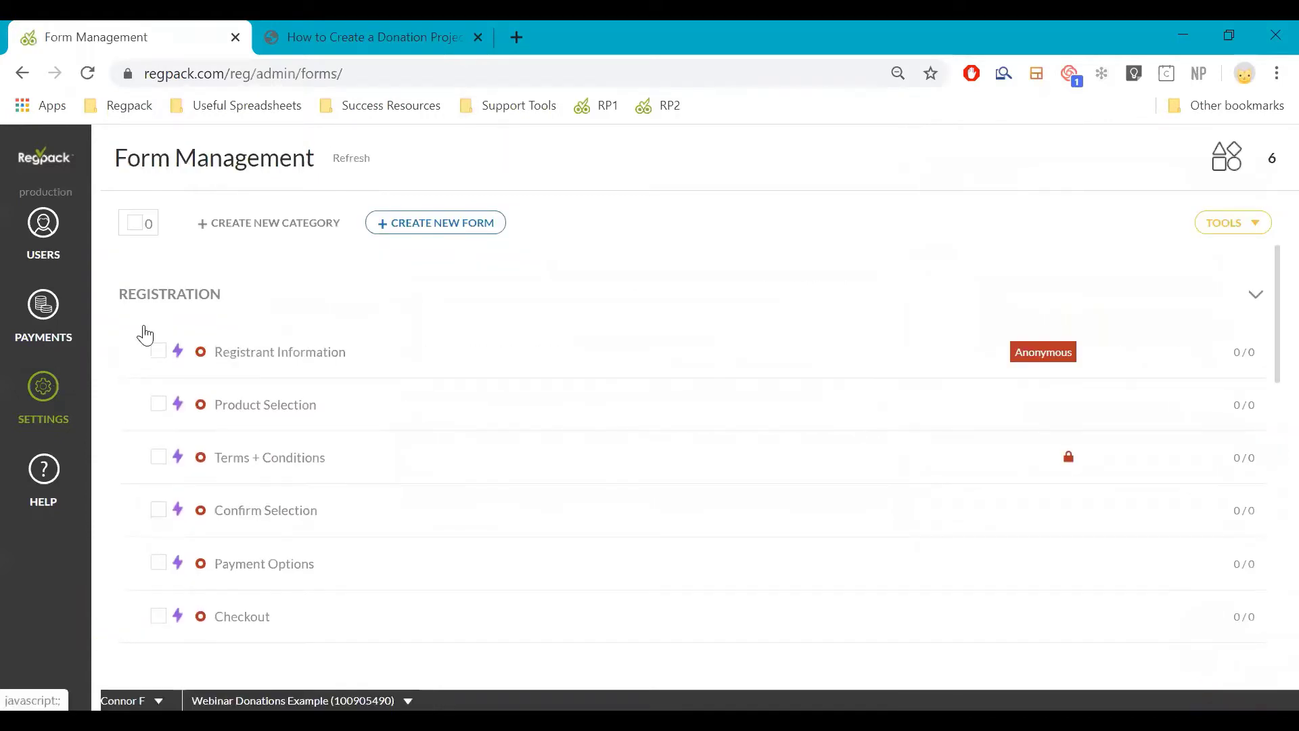
# Start a new product category named 'Donation Options' in Product Management
pyautogui.click(160, 225)
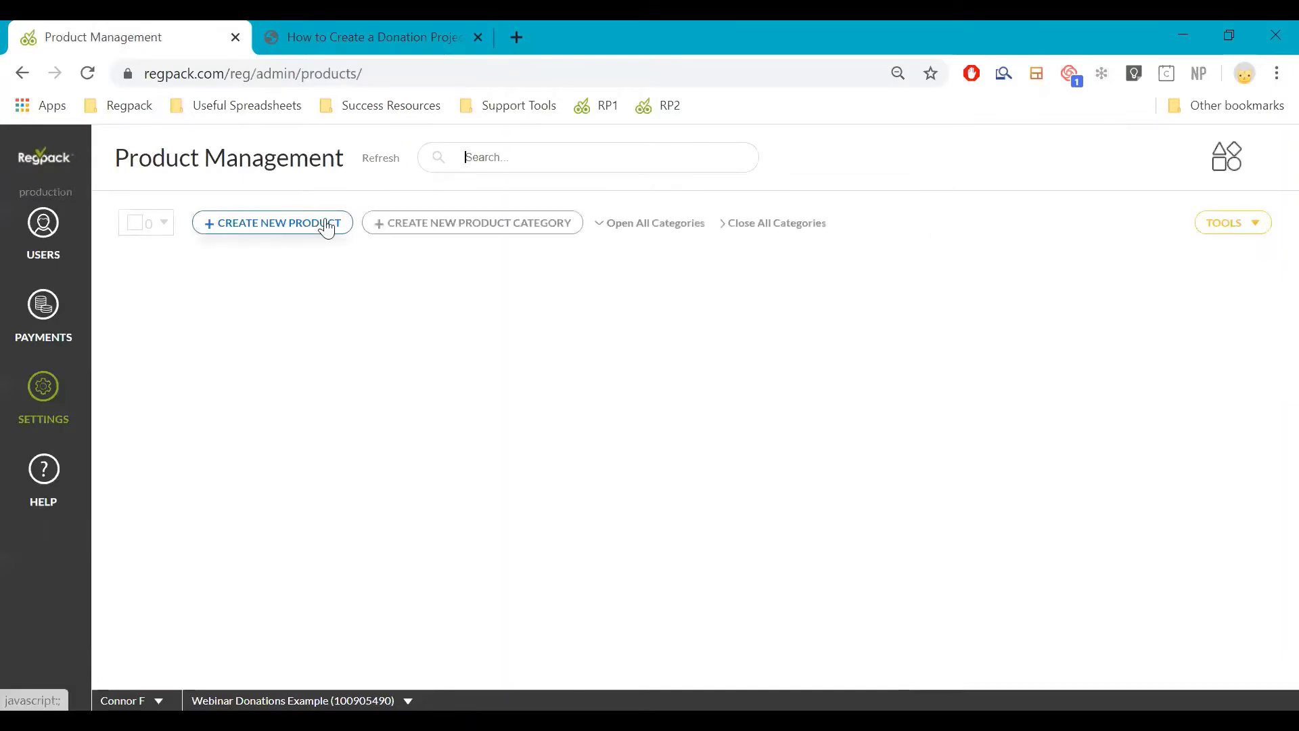
pyautogui.click(507, 230)
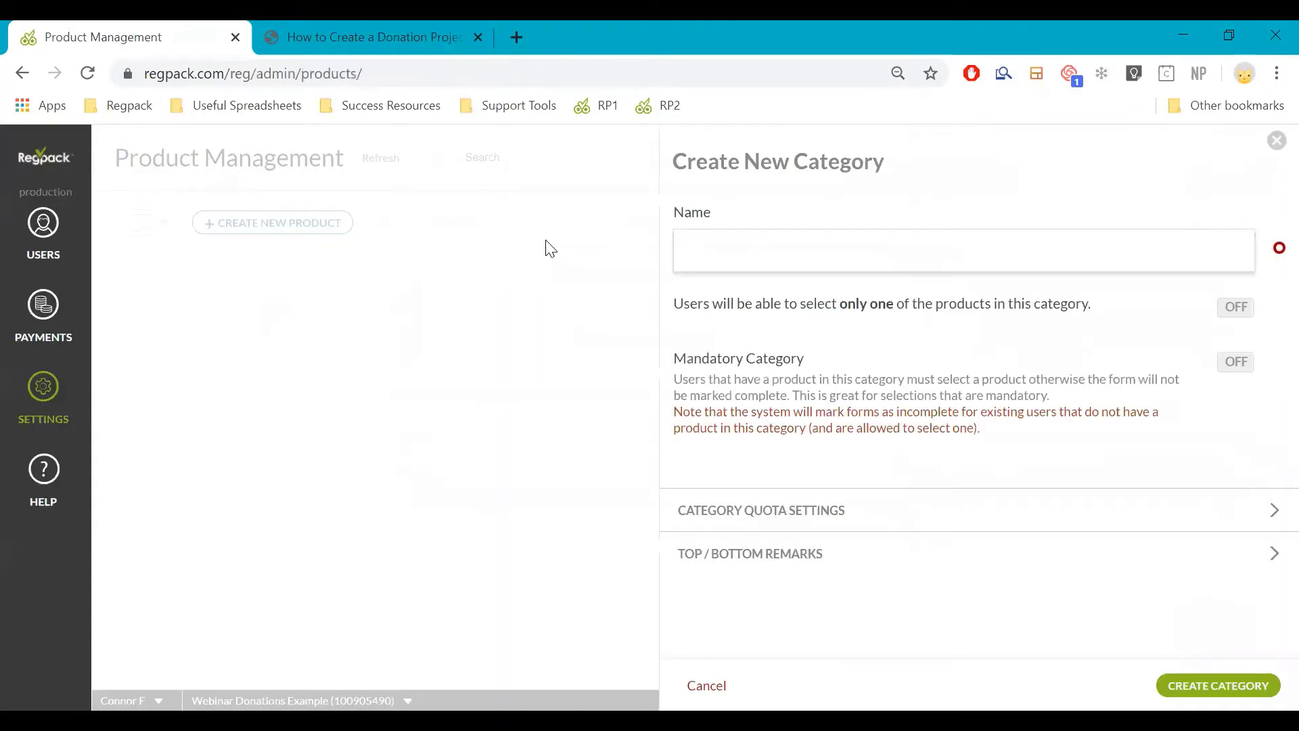
pyautogui.write('Donations Options')
pyautogui.press('BackSpace')
# Make the category mandatory, keep multiple products allowed, and create it
pyautogui.click(1251, 310)
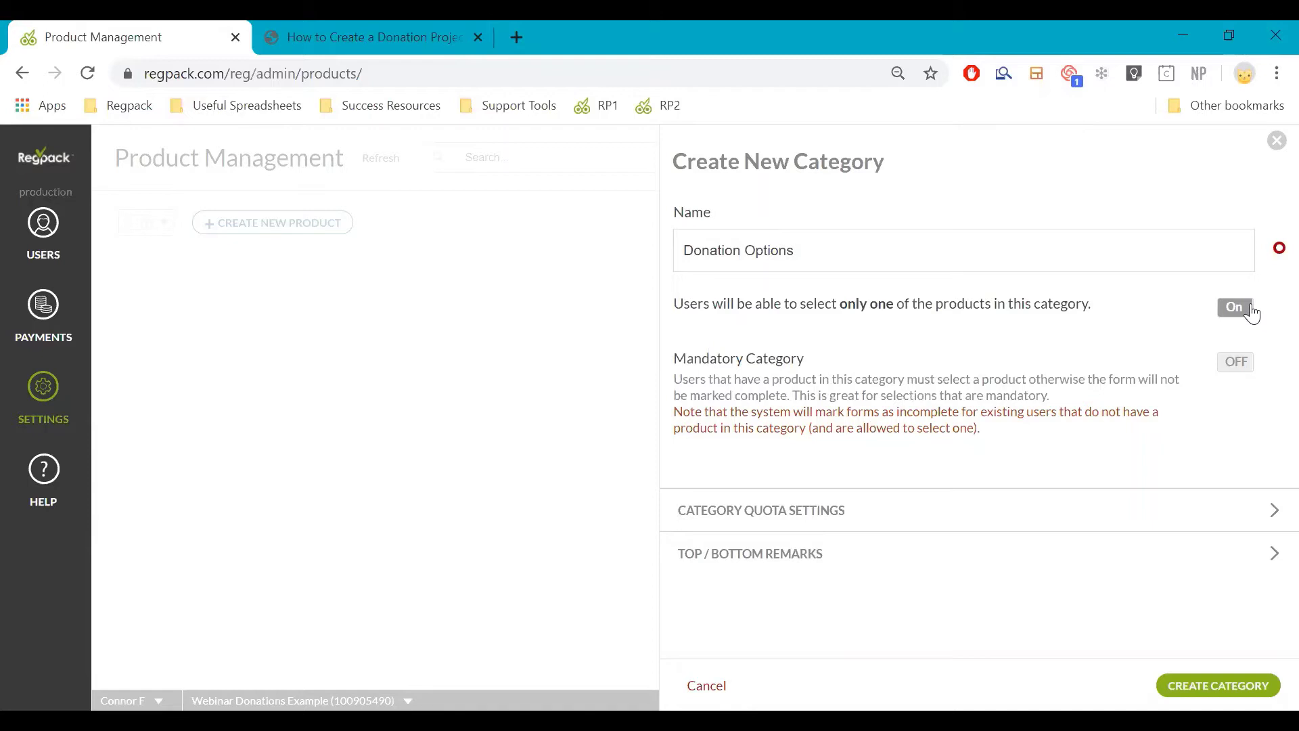
pyautogui.click(1252, 311)
pyautogui.click(1236, 362)
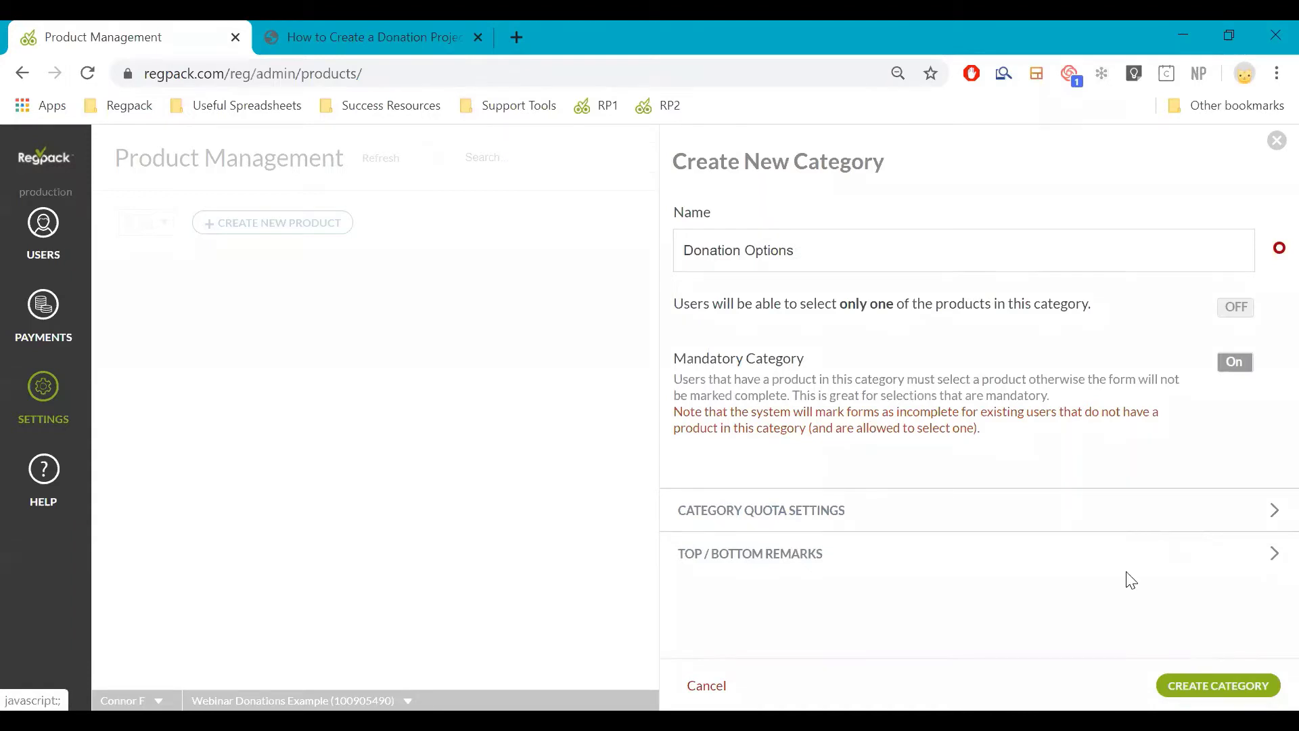
pyautogui.click(1051, 524)
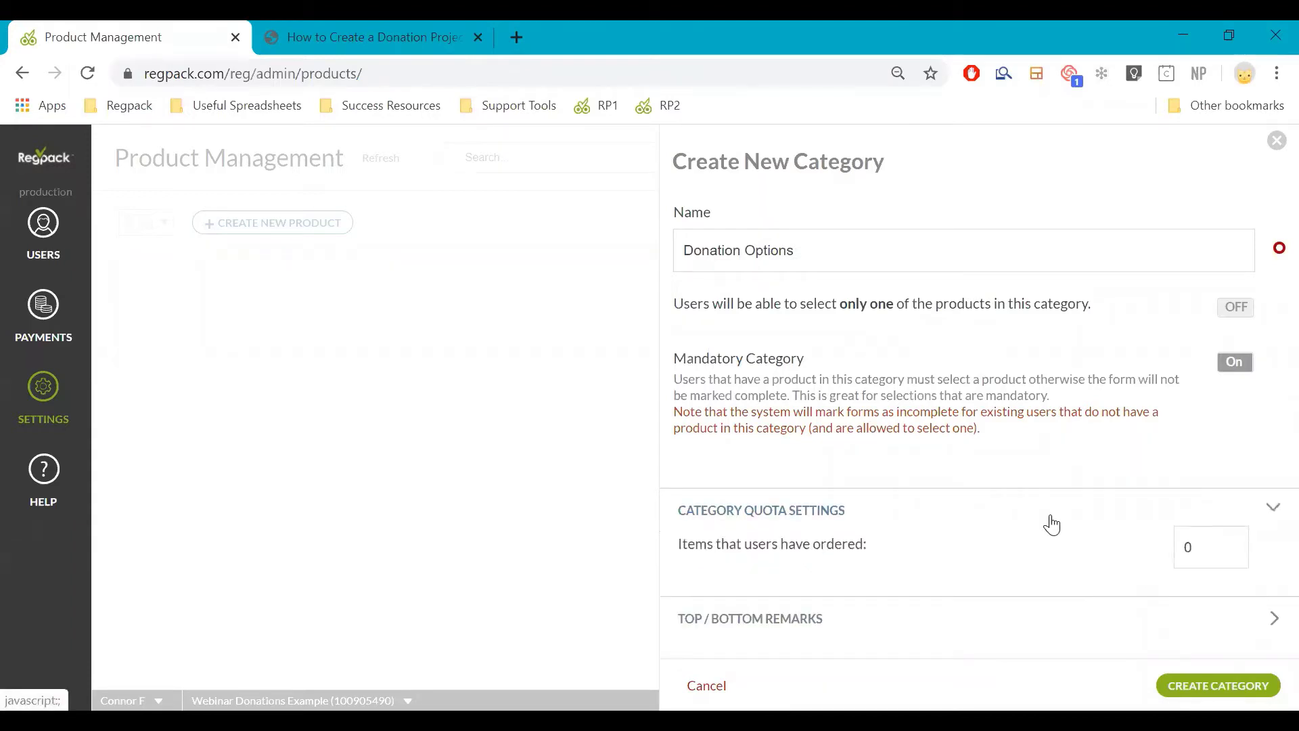
pyautogui.click(1050, 525)
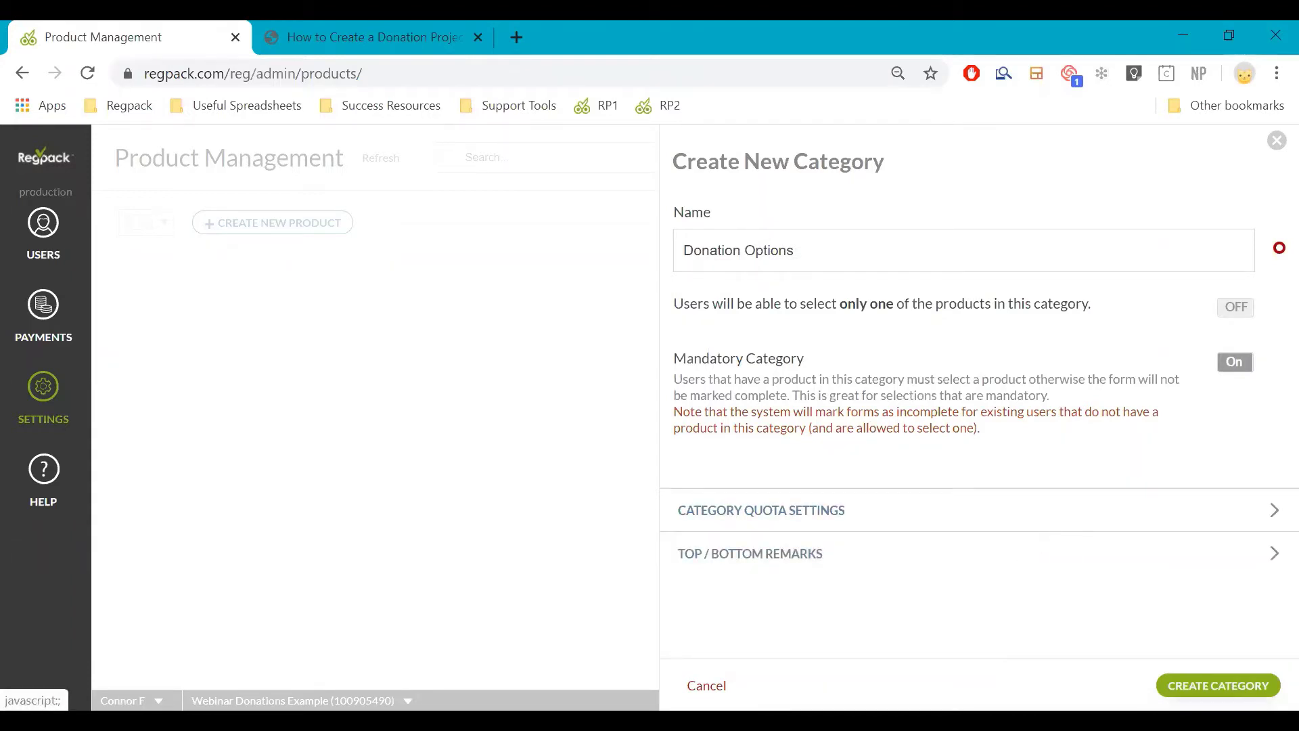
pyautogui.click(1218, 685)
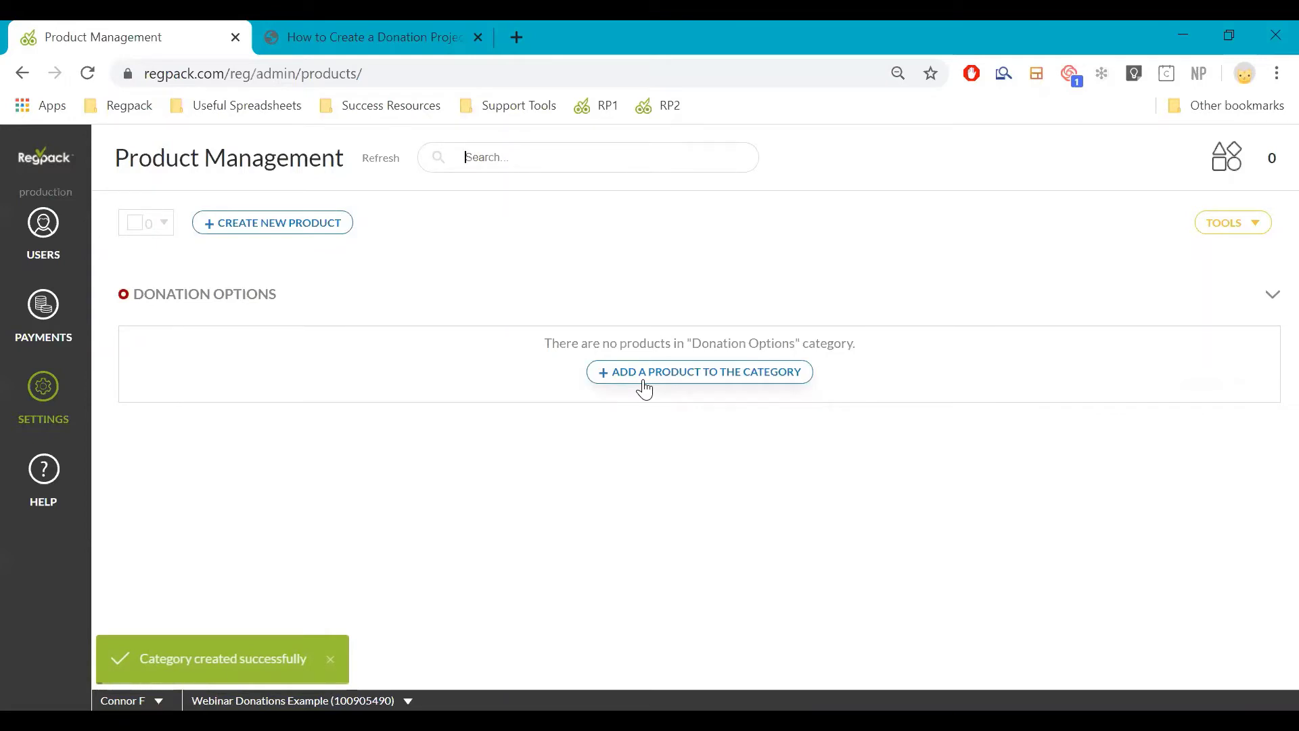
pyautogui.click(645, 387)
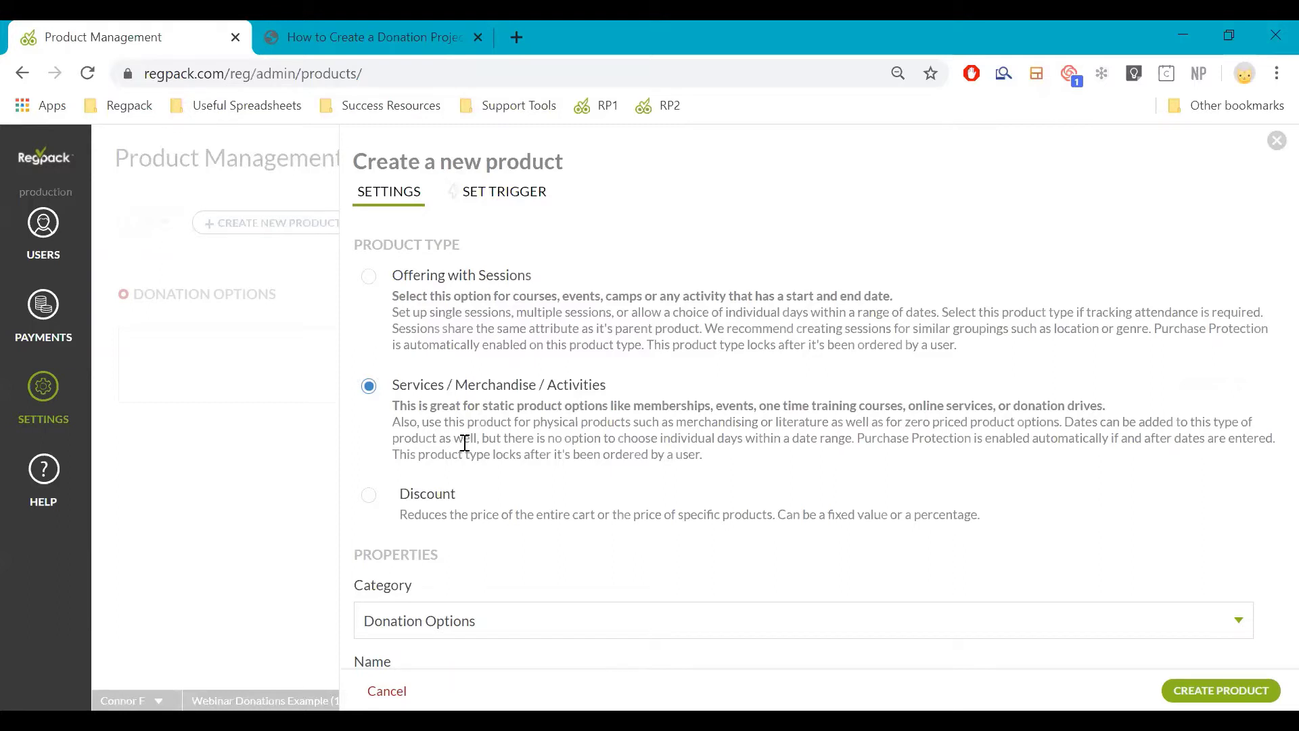
# Name the product 'Platinum Donor' and enter a price of 1000
pyautogui.scroll(-6, 465, 443)
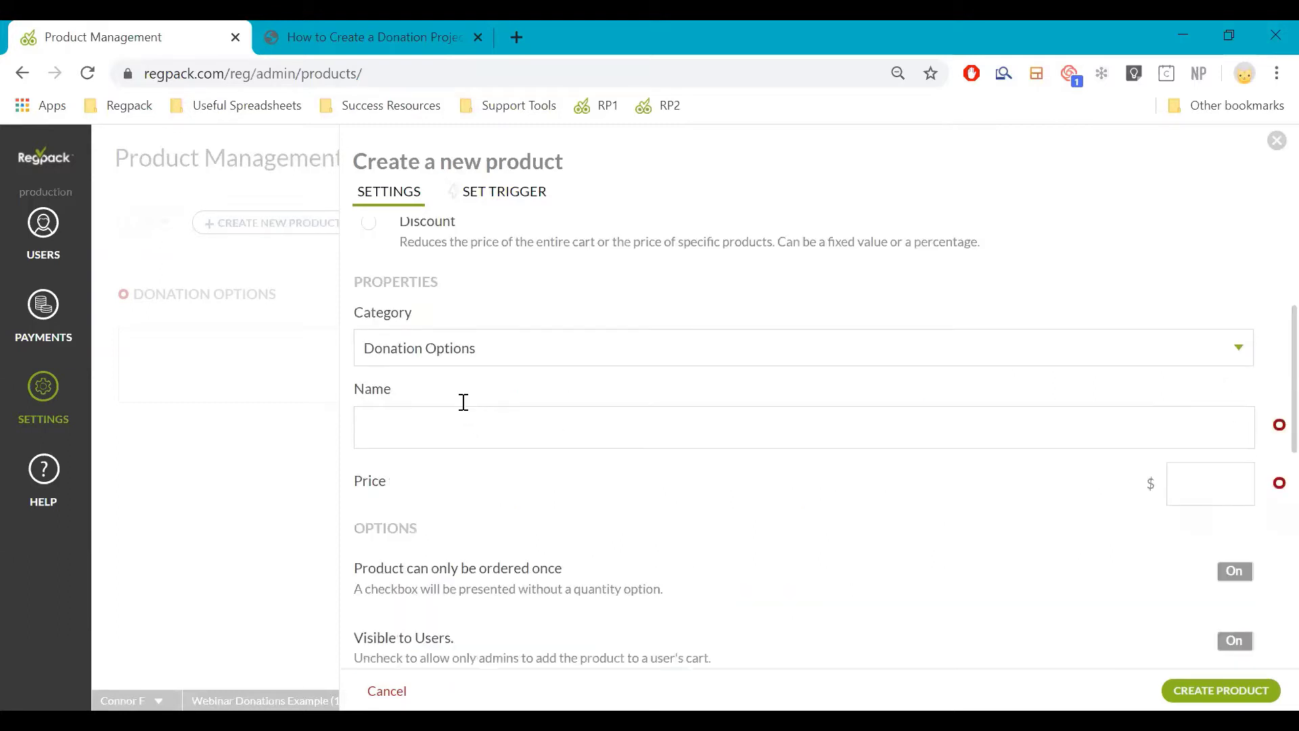
pyautogui.click(464, 406)
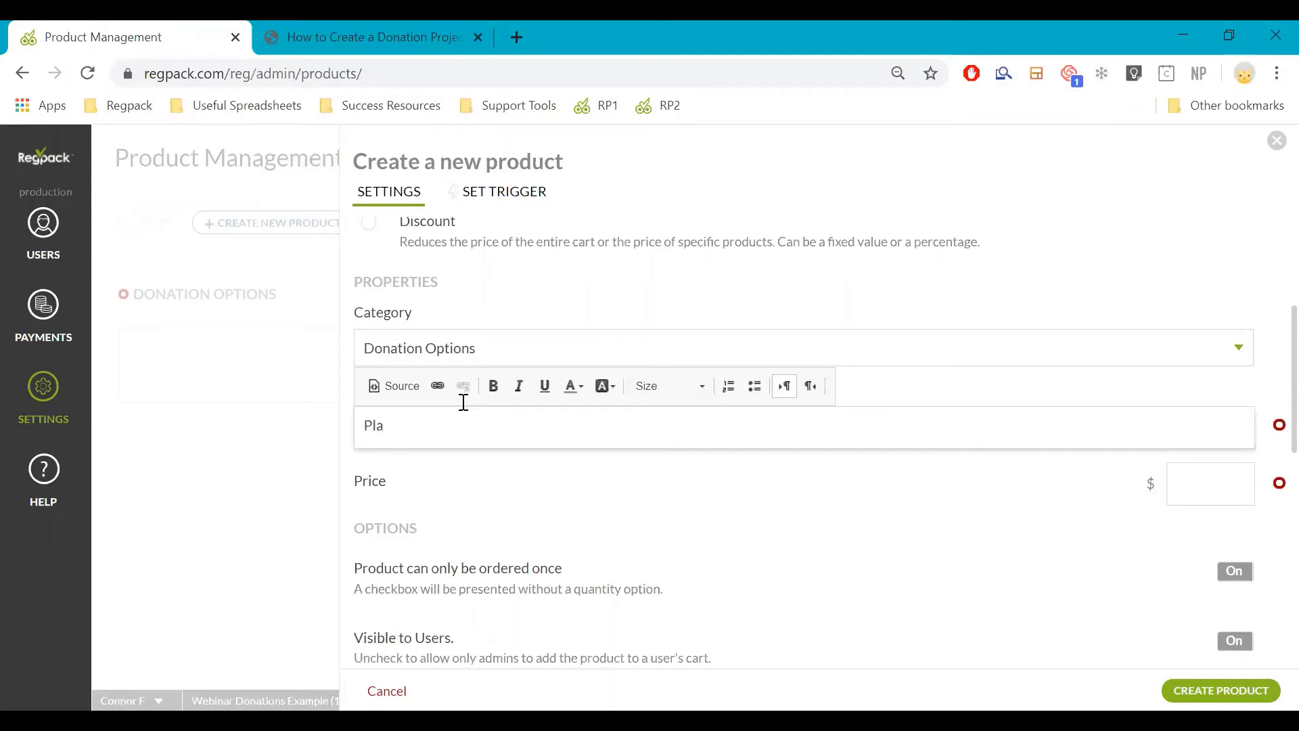
pyautogui.write('Platinum A')
pyautogui.press('BackSpace')
pyautogui.write('Donor')
pyautogui.click(1169, 492)
pyautogui.write('1000')
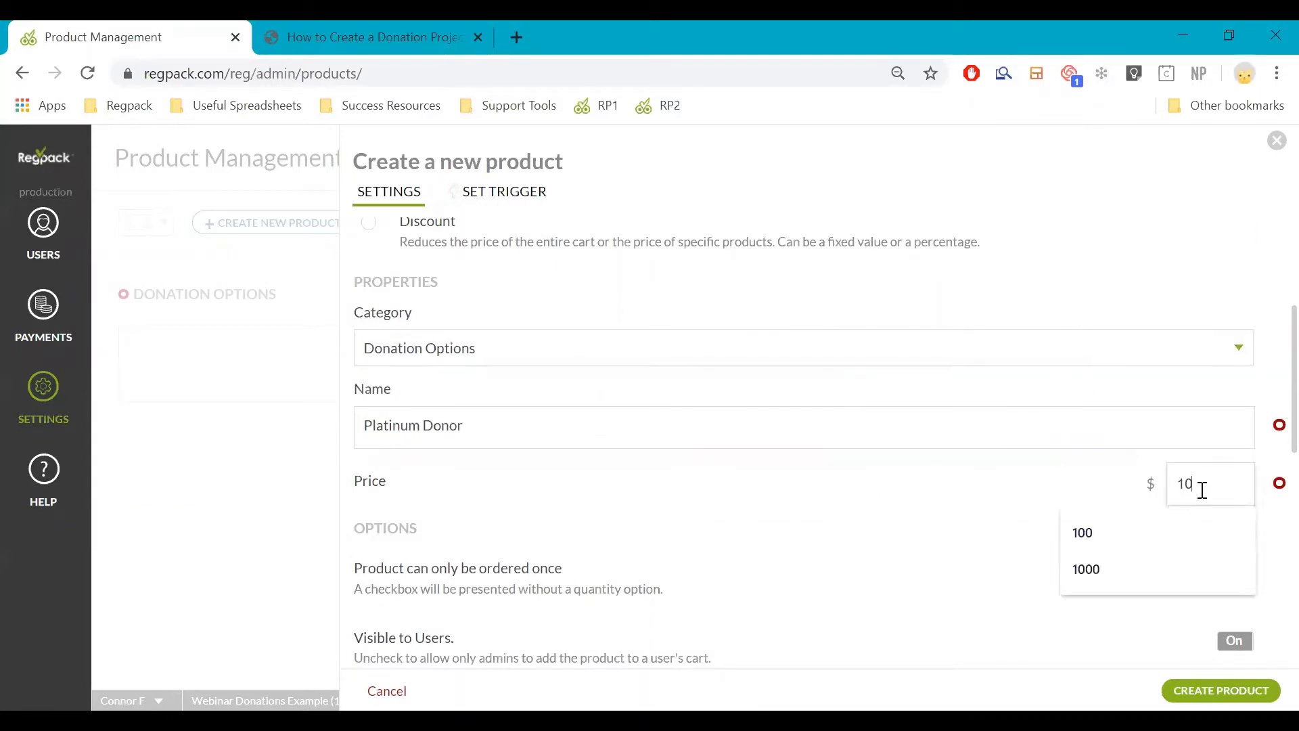
pyautogui.click(992, 498)
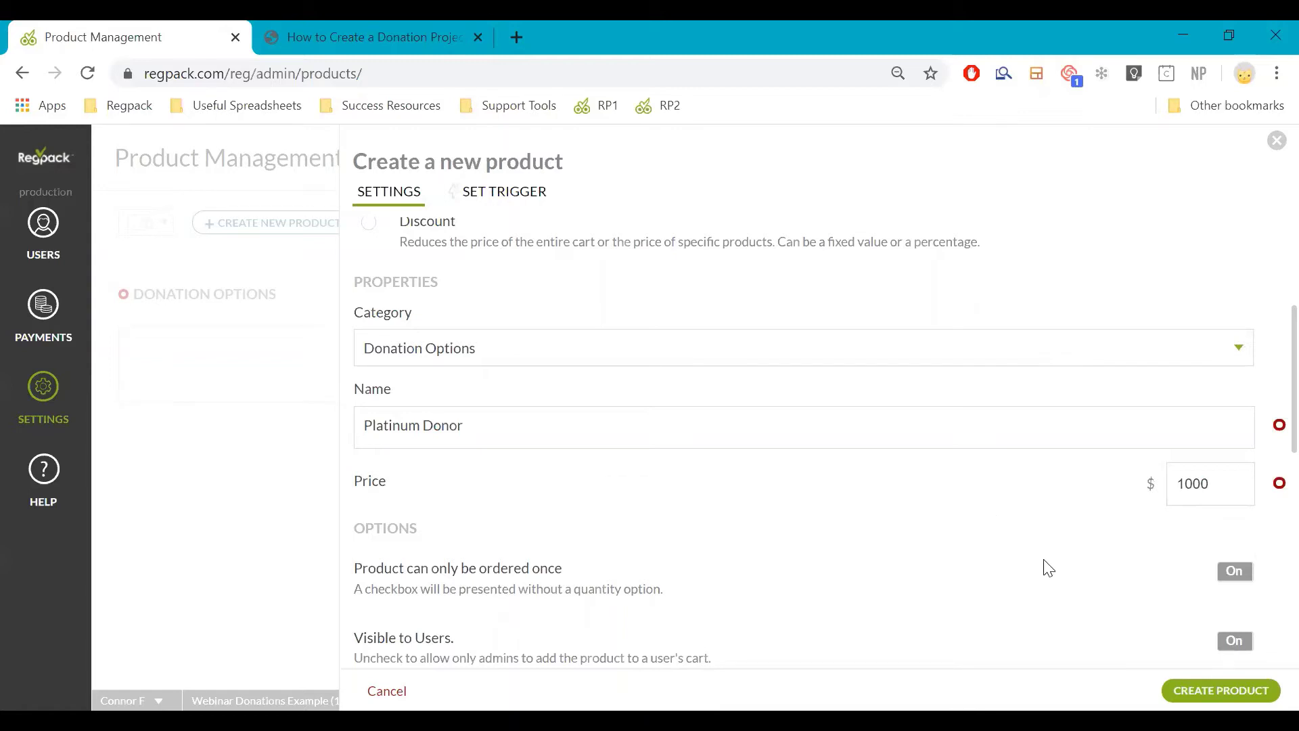
# Re-enter the 1000 price and keep the product limited to being ordered once
pyautogui.scroll(-2, 1042, 562)
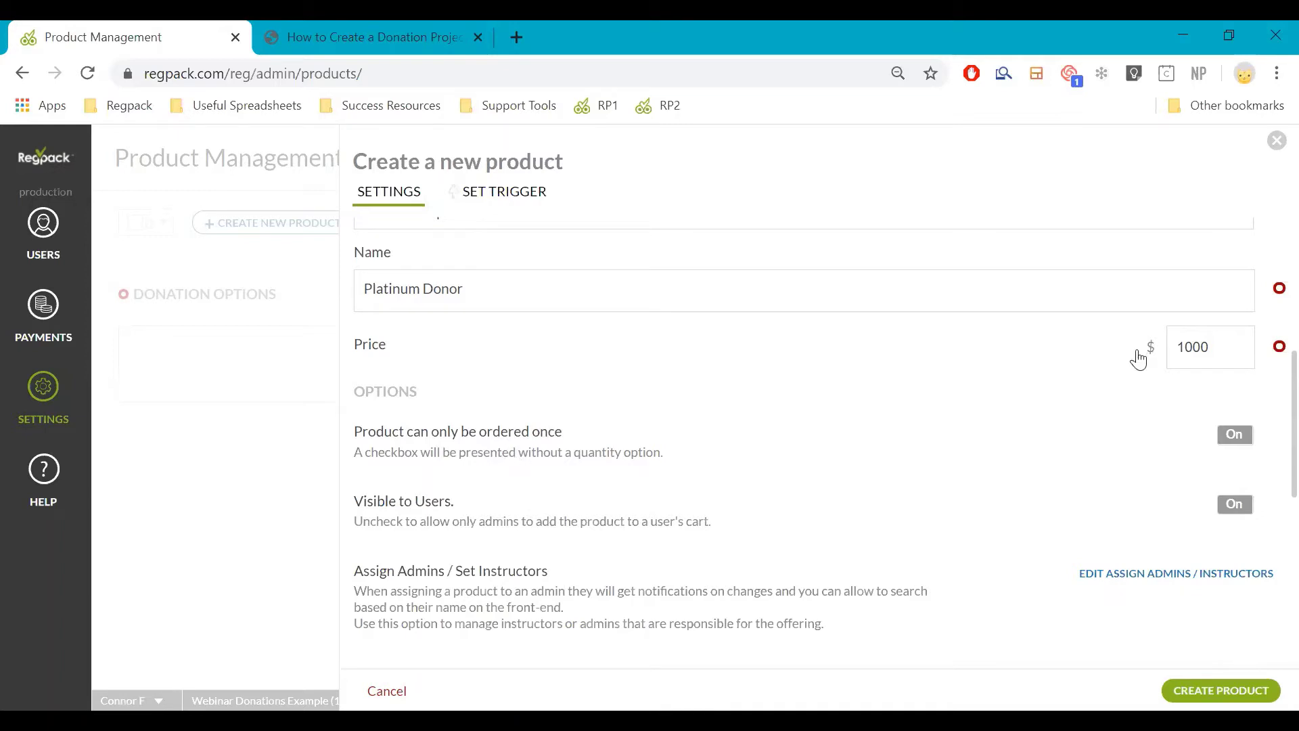
pyautogui.click(1219, 340)
pyautogui.doubleClick(1218, 344)
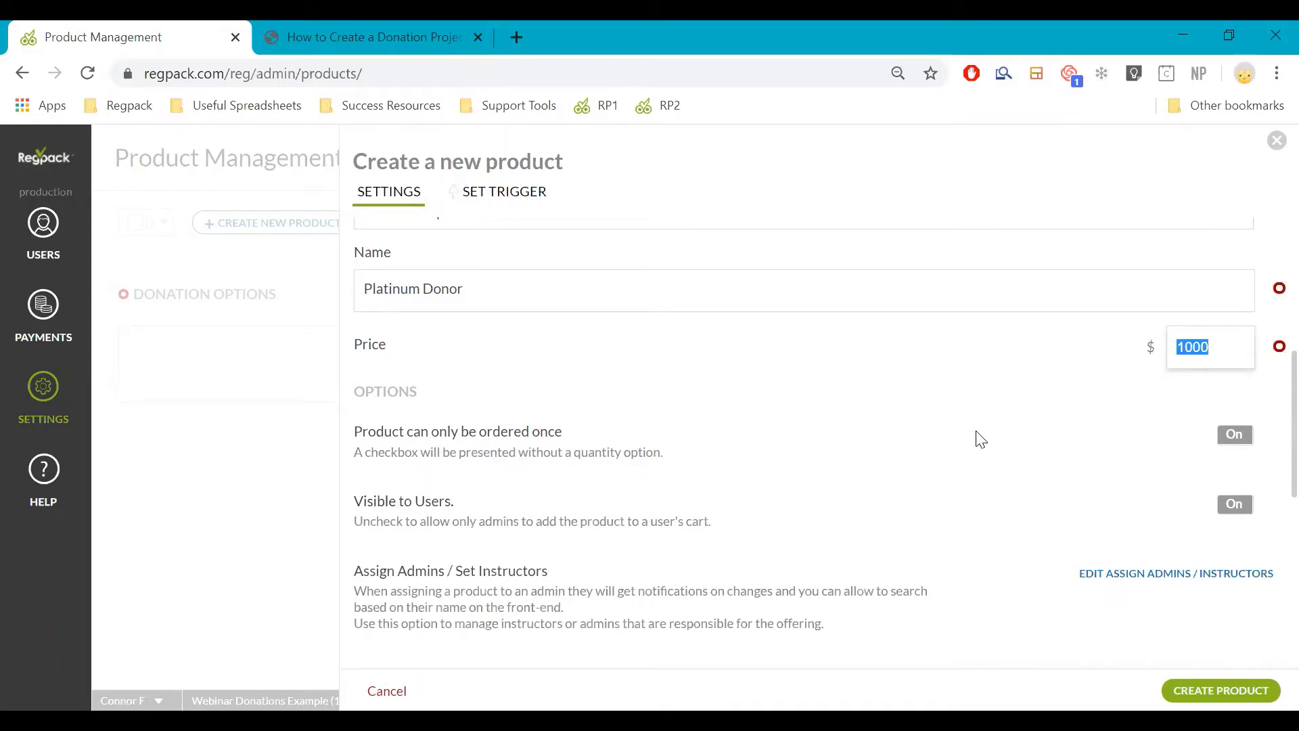
pyautogui.click(1222, 436)
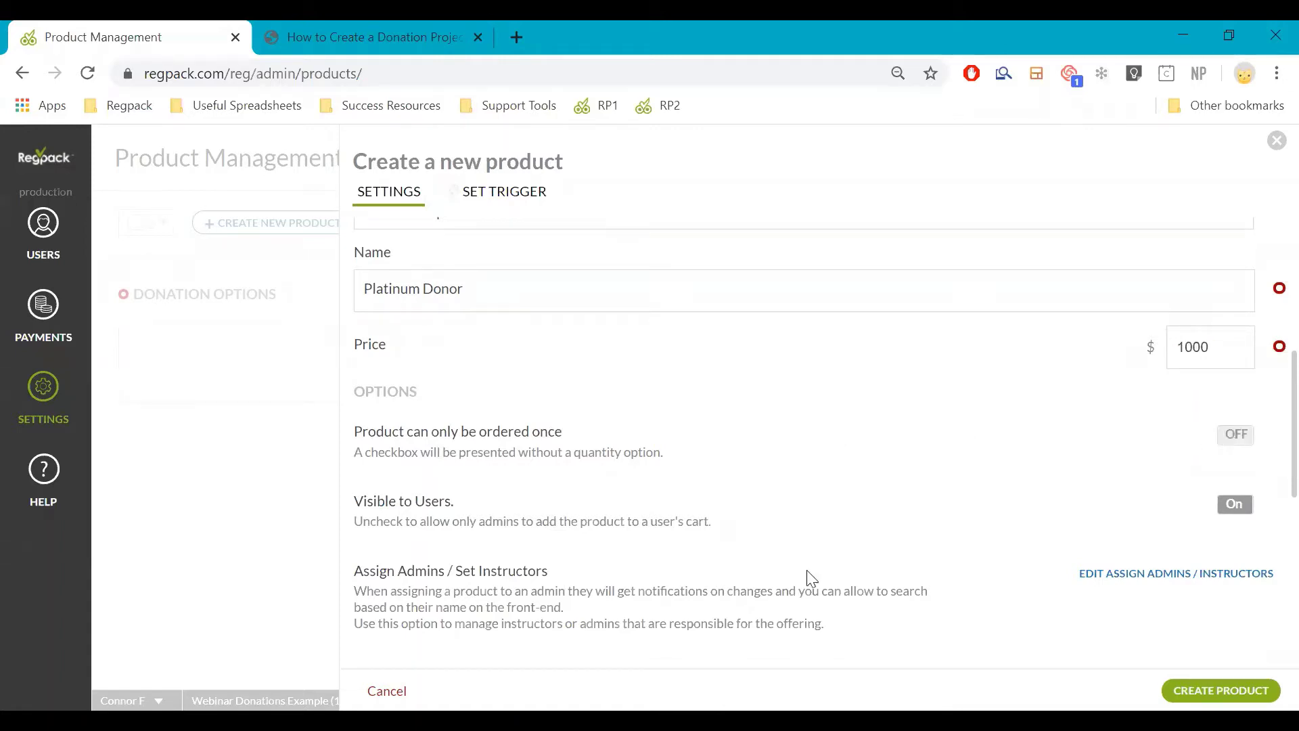
pyautogui.doubleClick(1207, 343)
pyautogui.write('10')
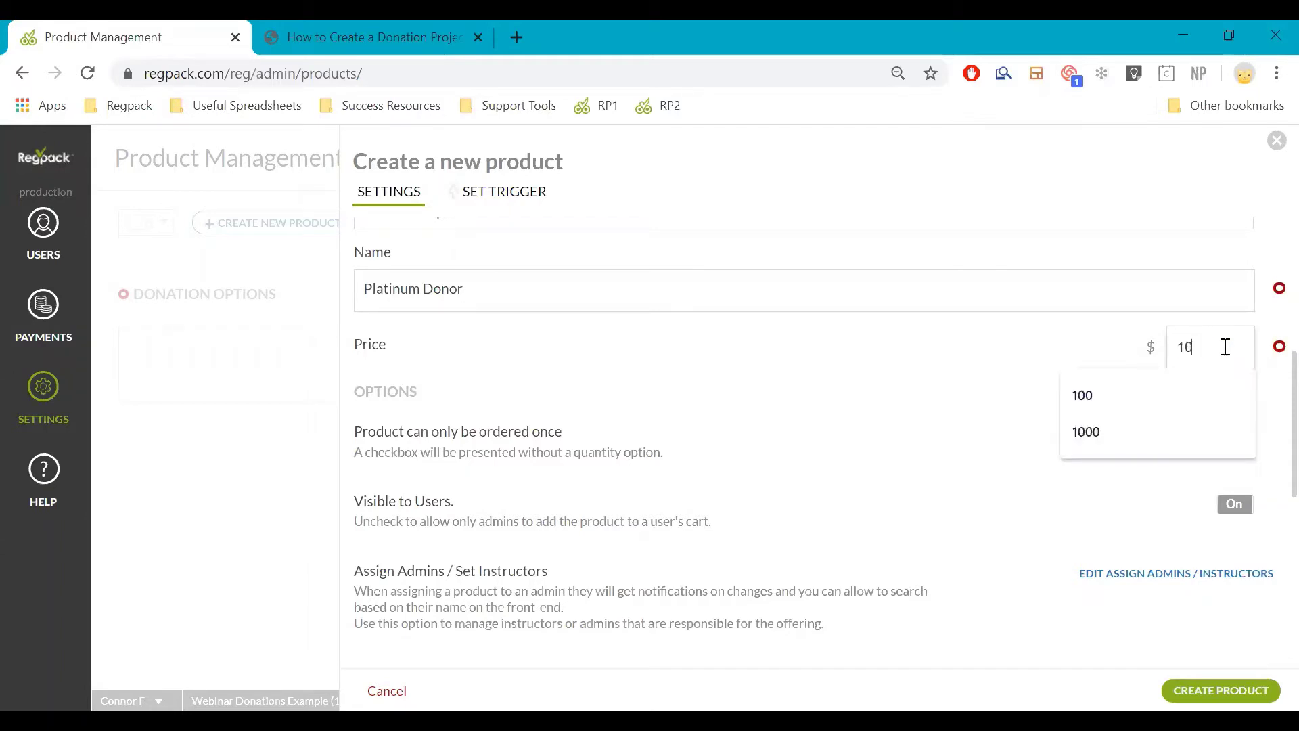
pyautogui.click(615, 360)
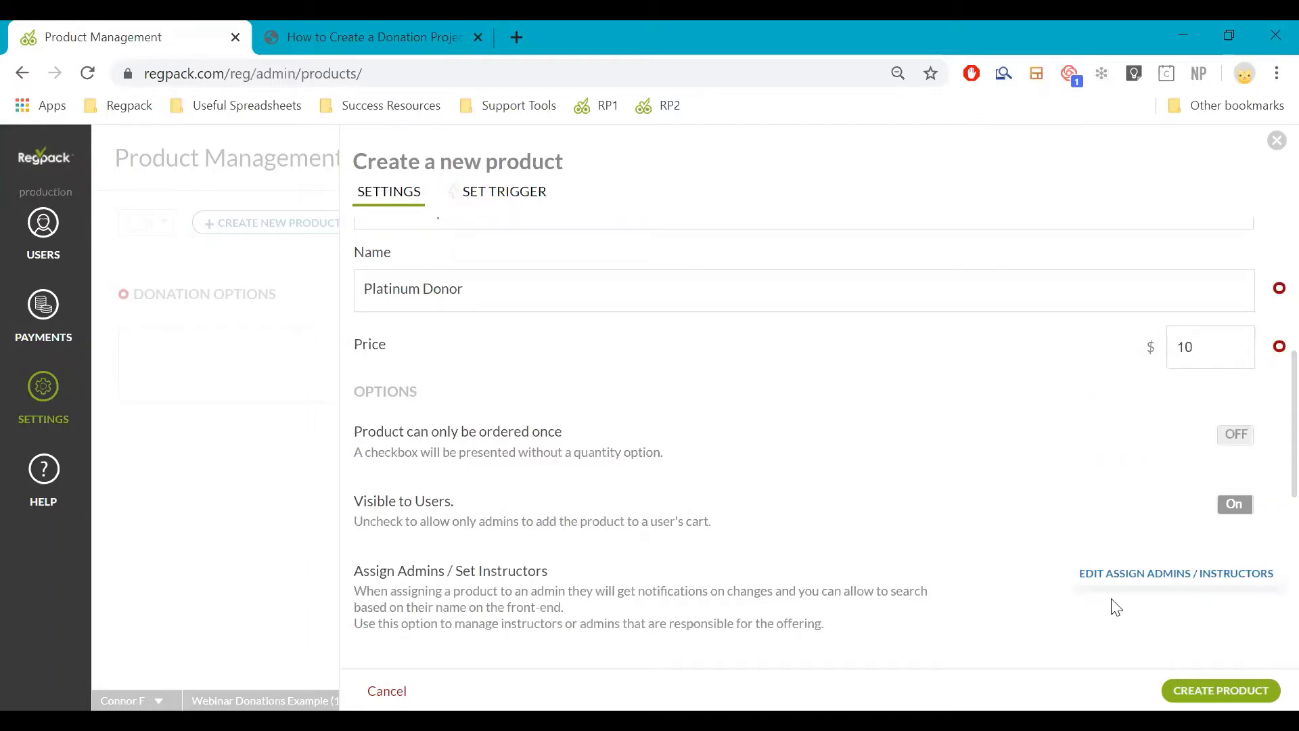
pyautogui.click(1243, 345)
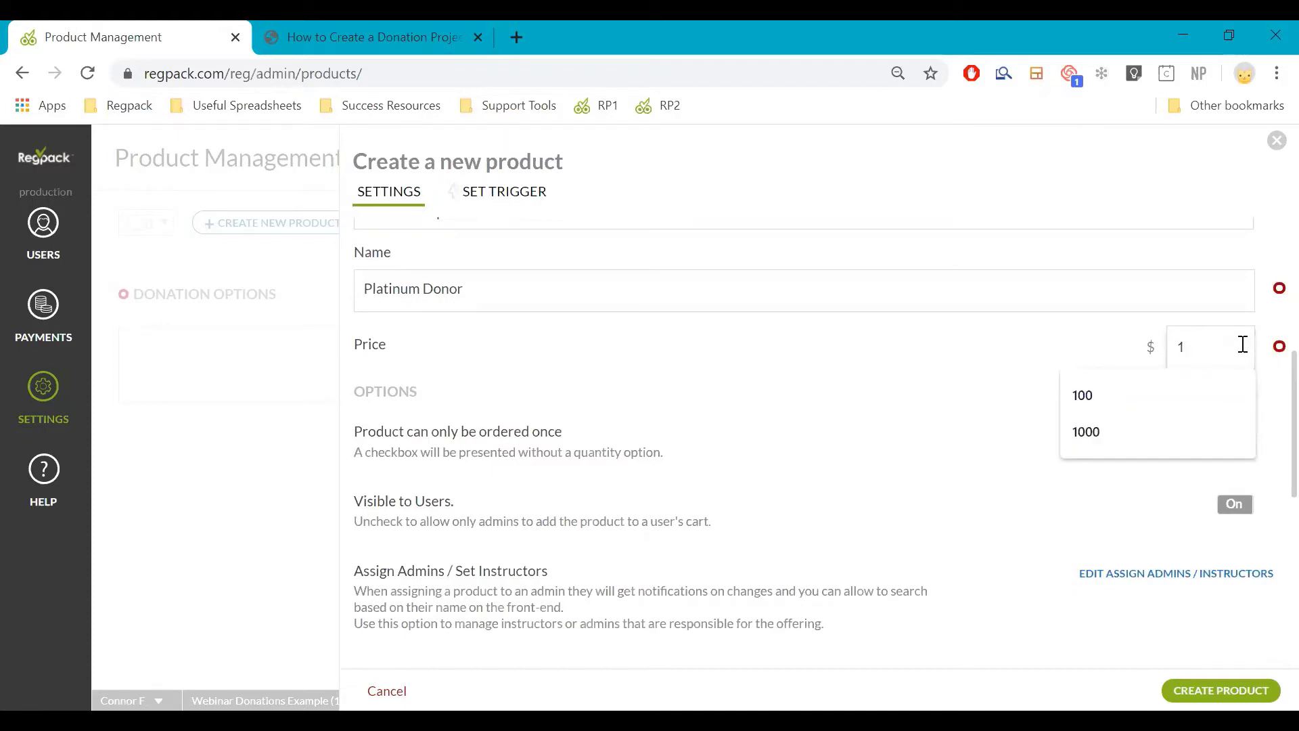
pyautogui.write('000')
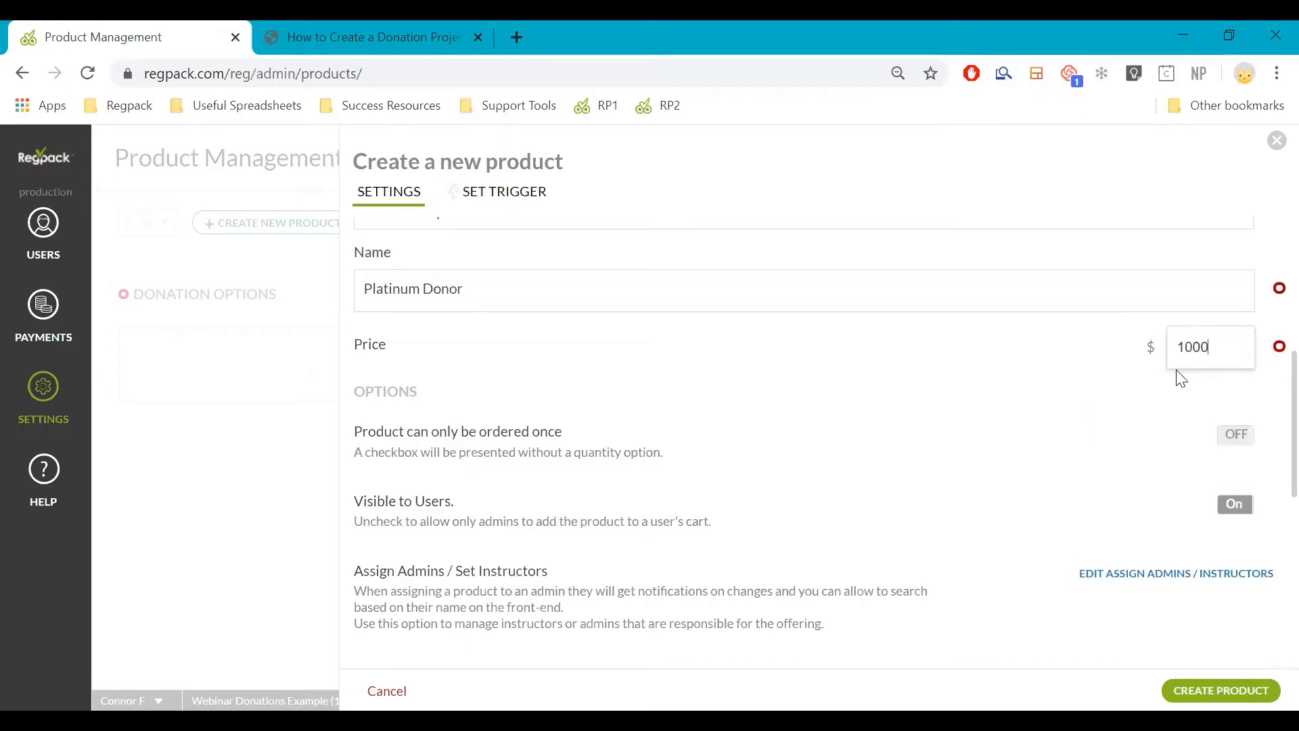
pyautogui.click(1241, 433)
# Leave the product description empty and collapse the activity start and end date section
pyautogui.scroll(-4, 507, 384)
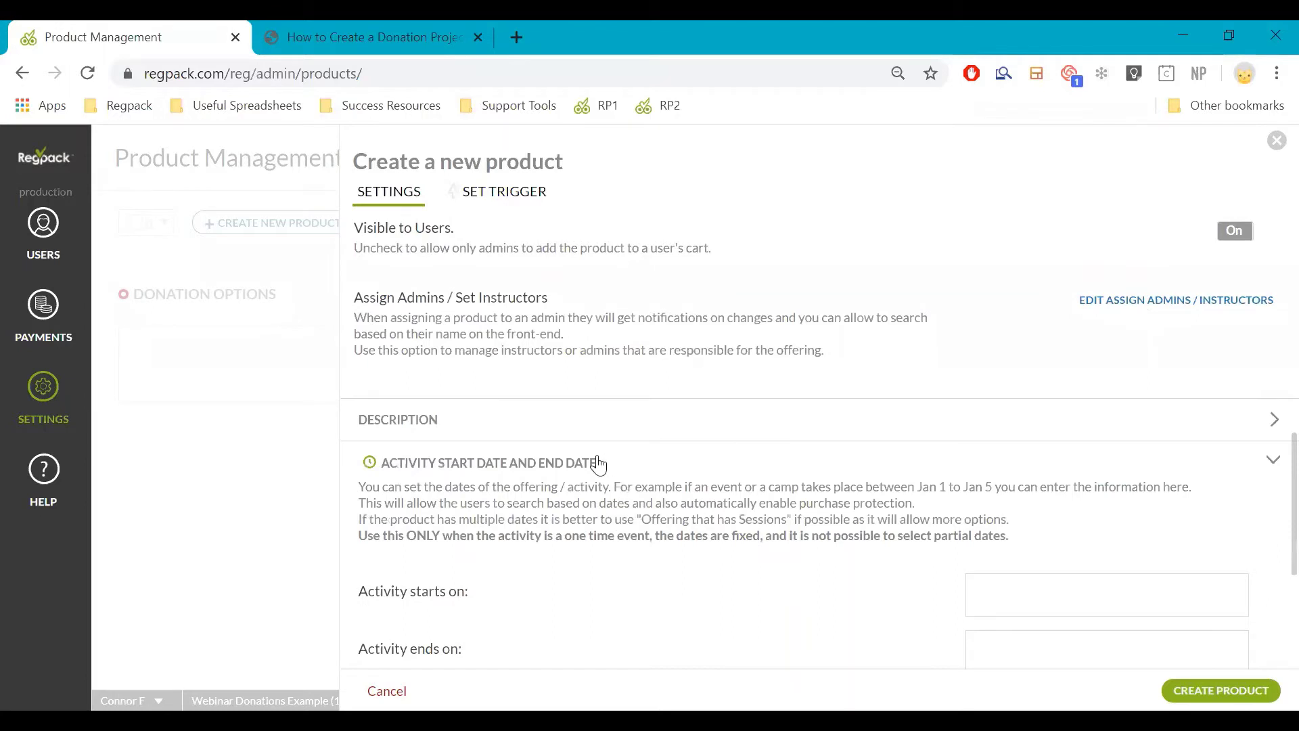
pyautogui.click(604, 431)
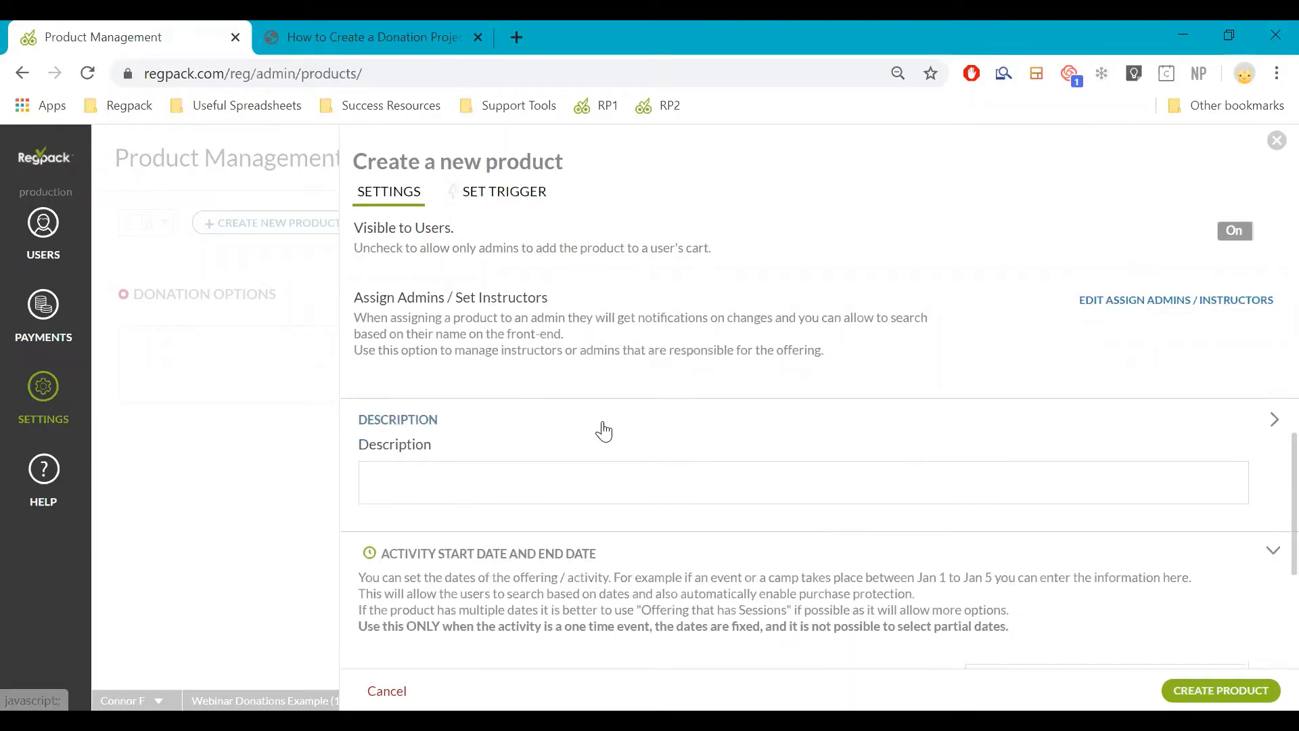
pyautogui.click(563, 479)
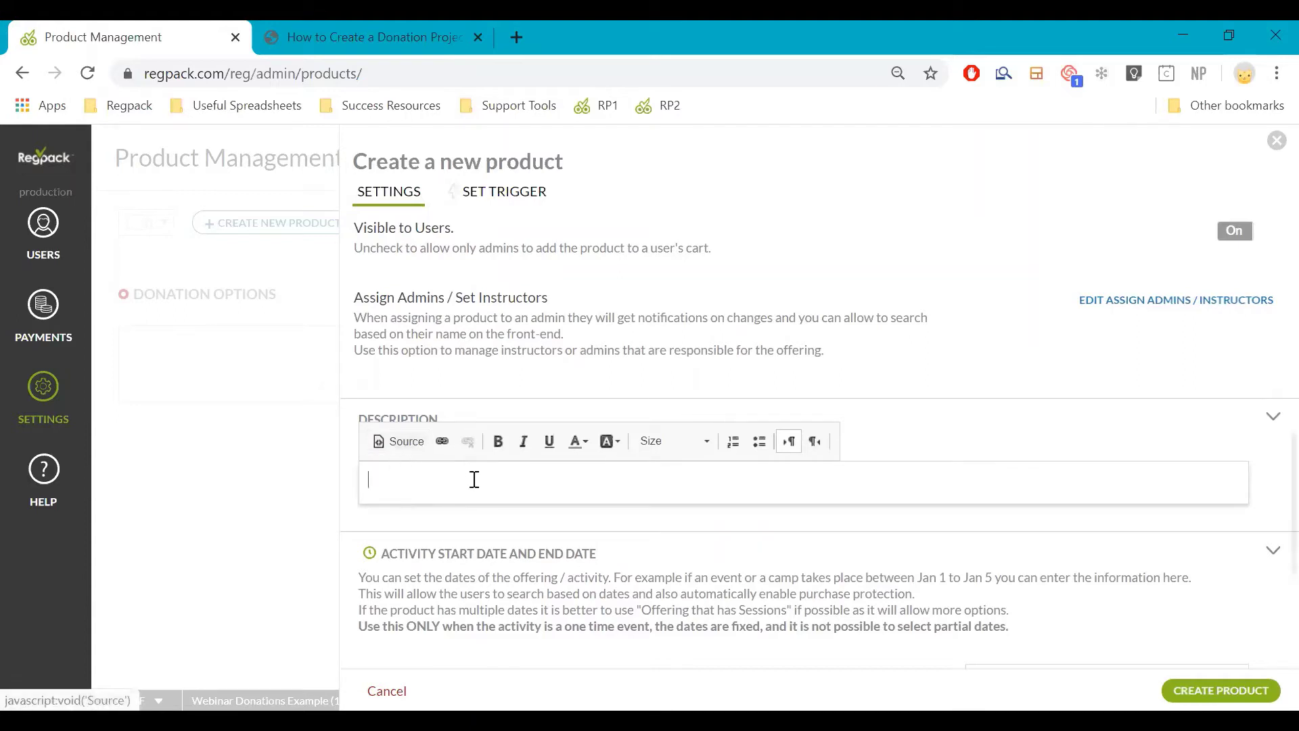
pyautogui.click(1272, 437)
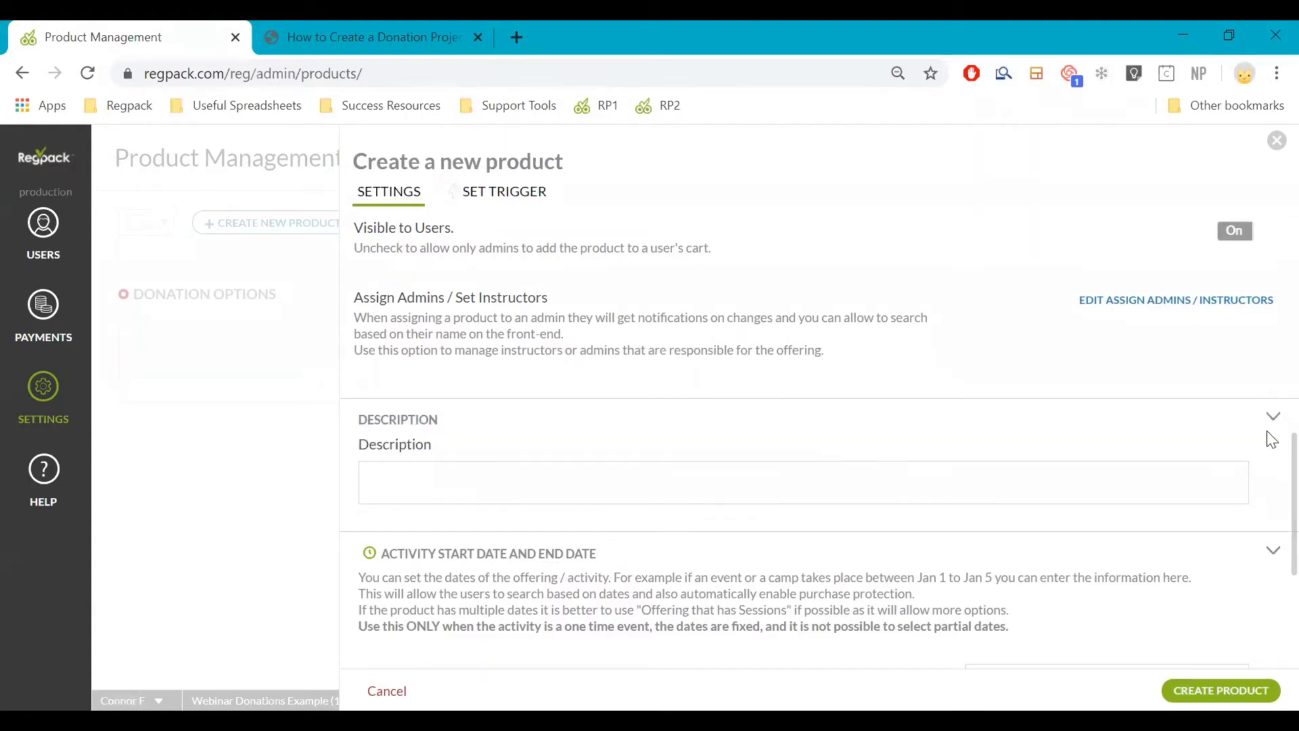
pyautogui.scroll(-4, 1142, 487)
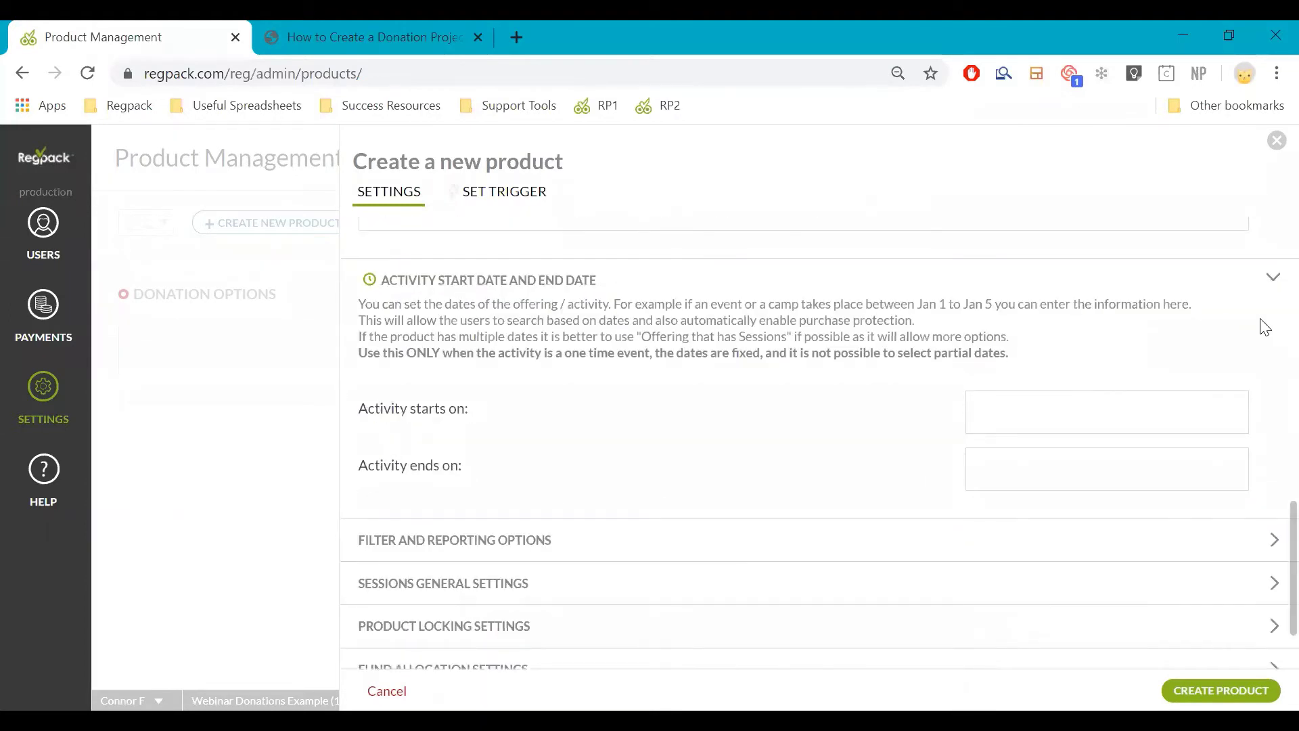
pyautogui.click(1021, 288)
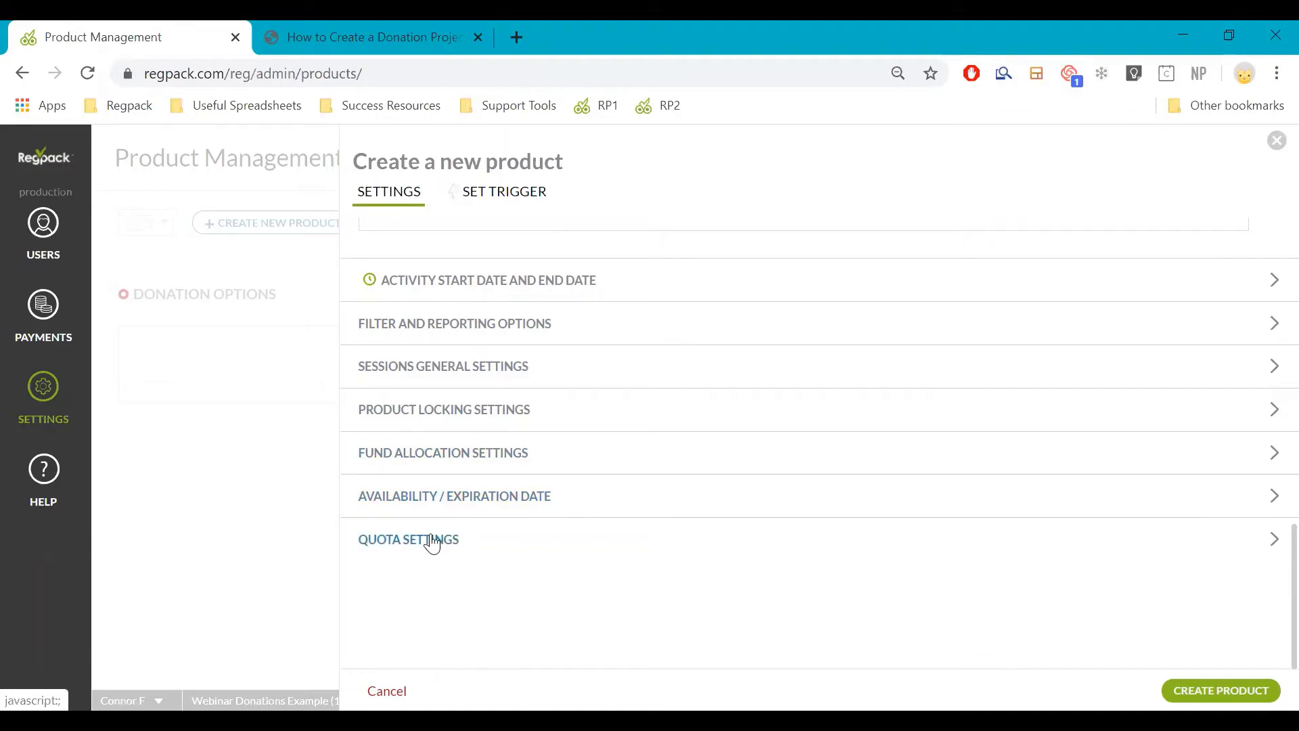
# Keep 'Lock once added to cart' off in Product Locking Settings and create Platinum Donor
pyautogui.click(426, 411)
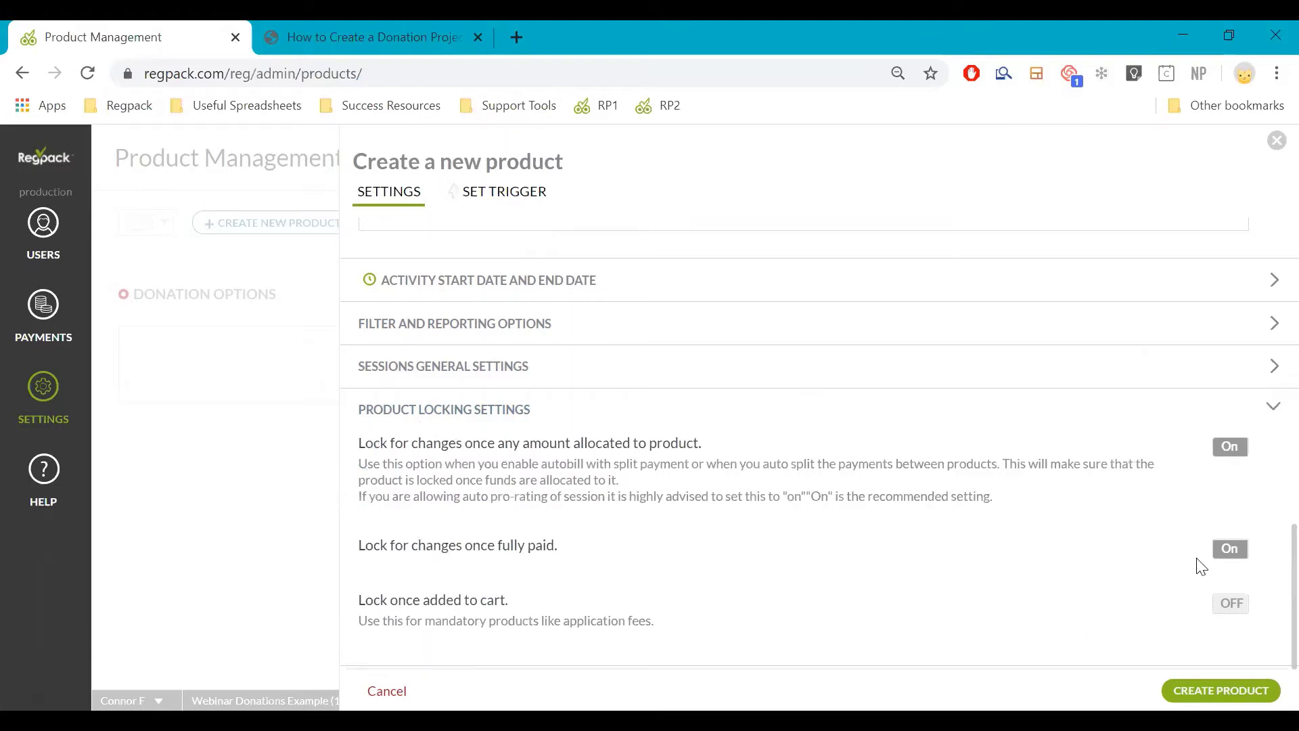
pyautogui.click(1229, 604)
pyautogui.click(1226, 606)
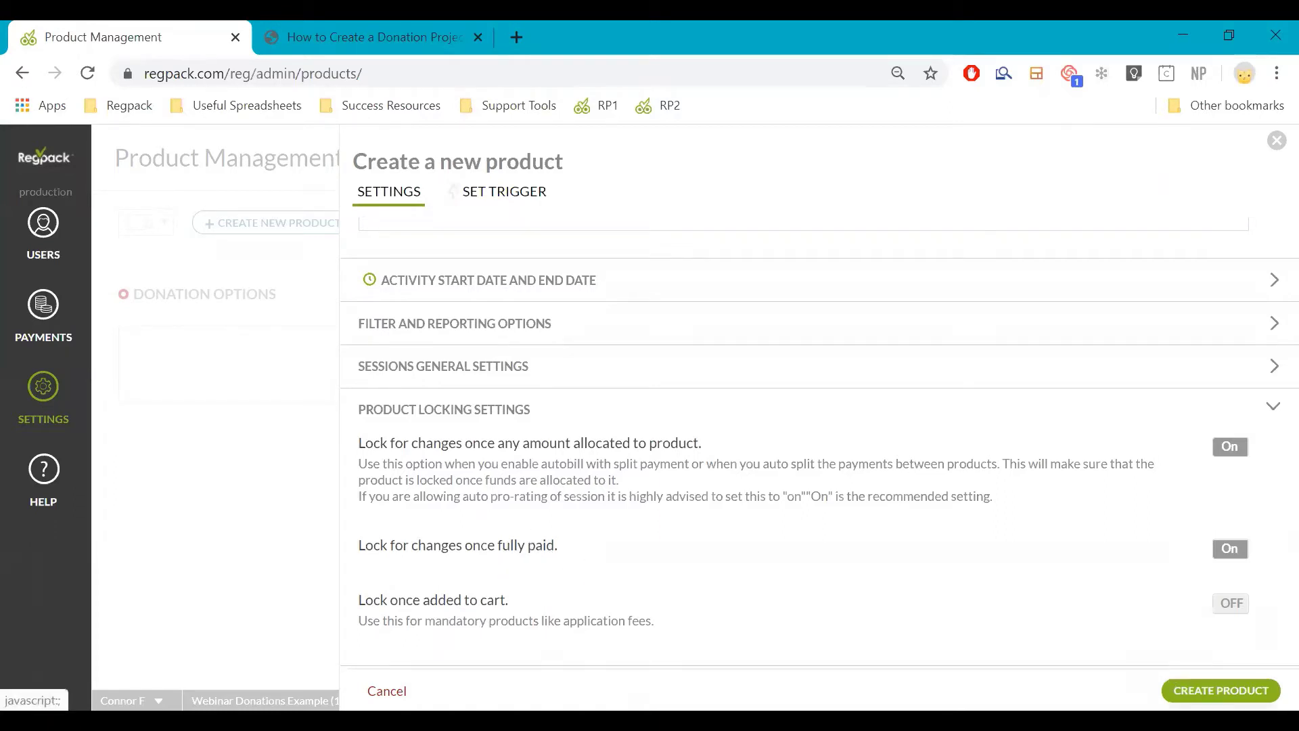
pyautogui.click(1221, 690)
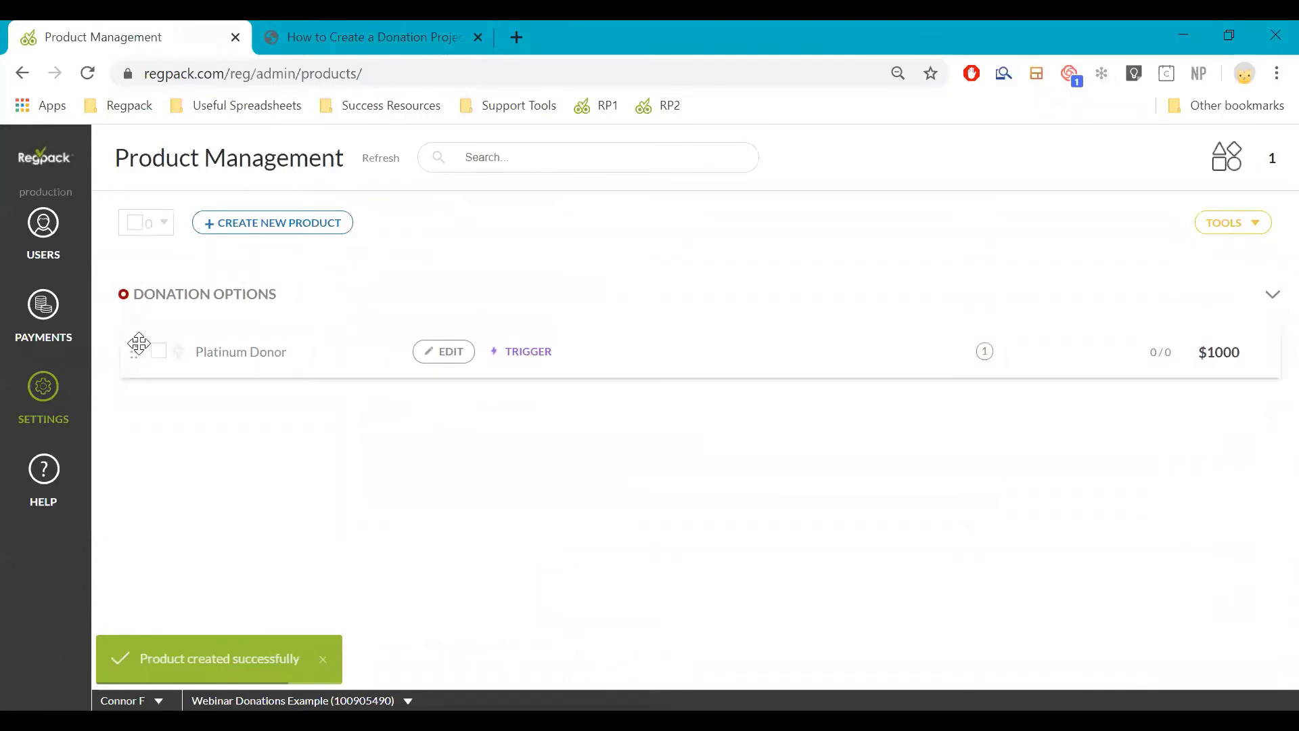
# Make a copy of the Platinum Donor product and open the copy for editing
pyautogui.click(155, 352)
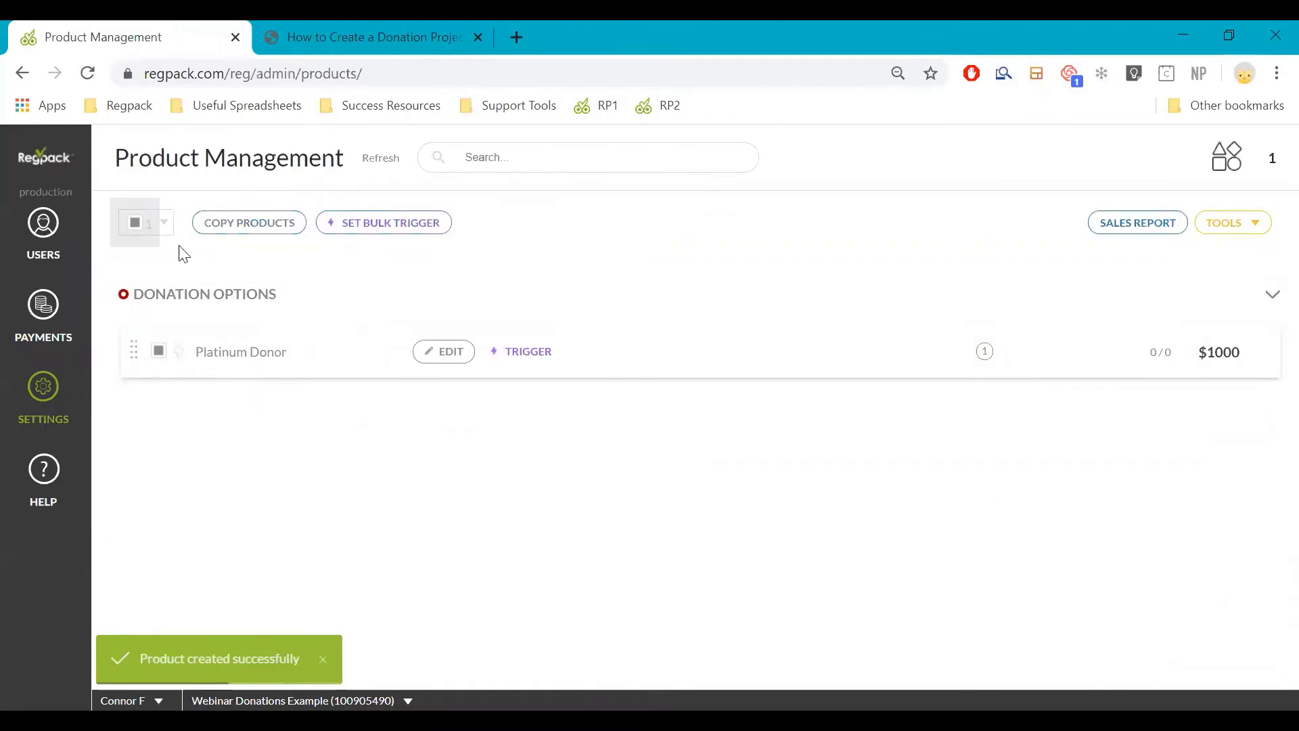
pyautogui.click(210, 233)
pyautogui.click(353, 361)
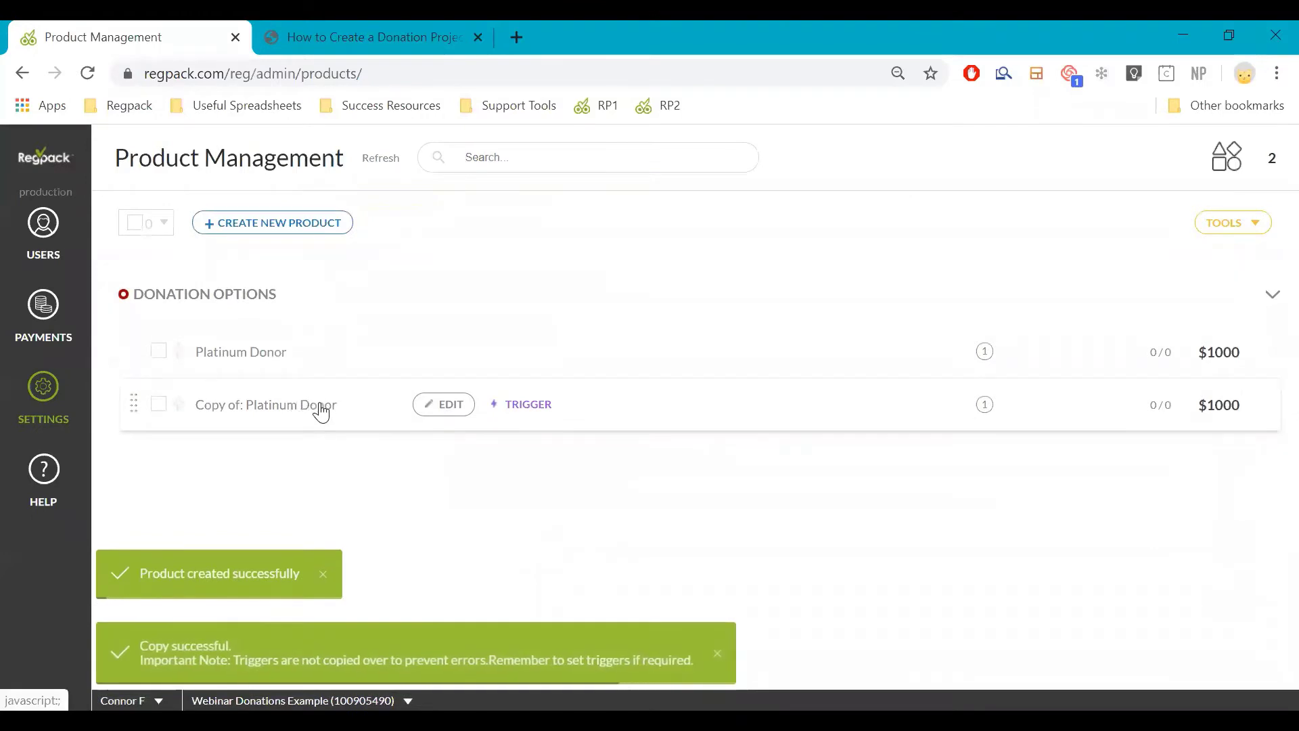
pyautogui.click(321, 408)
# Rename the copy to 'Gold Donor', set its price to 500, and save
pyautogui.scroll(-2, 406, 515)
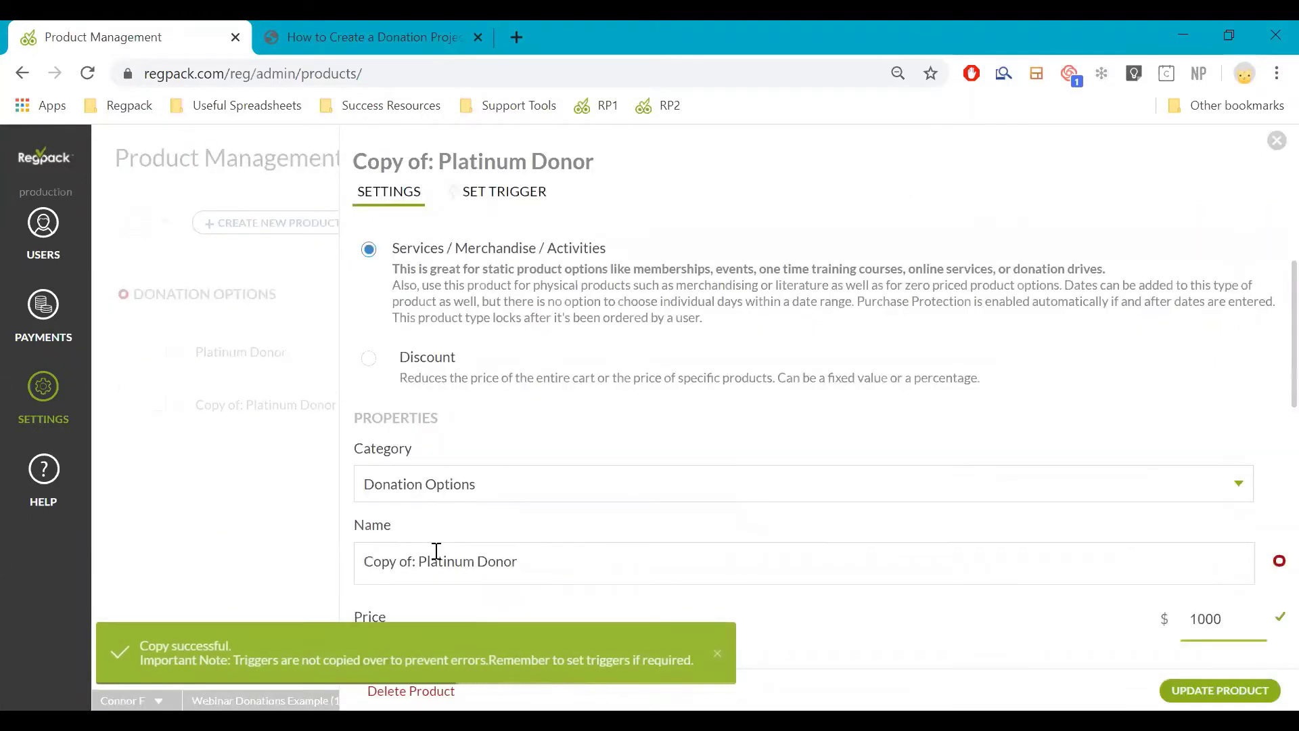
pyautogui.moveTo(480, 559); pyautogui.dragTo(277, 555)
pyautogui.write('Gold')
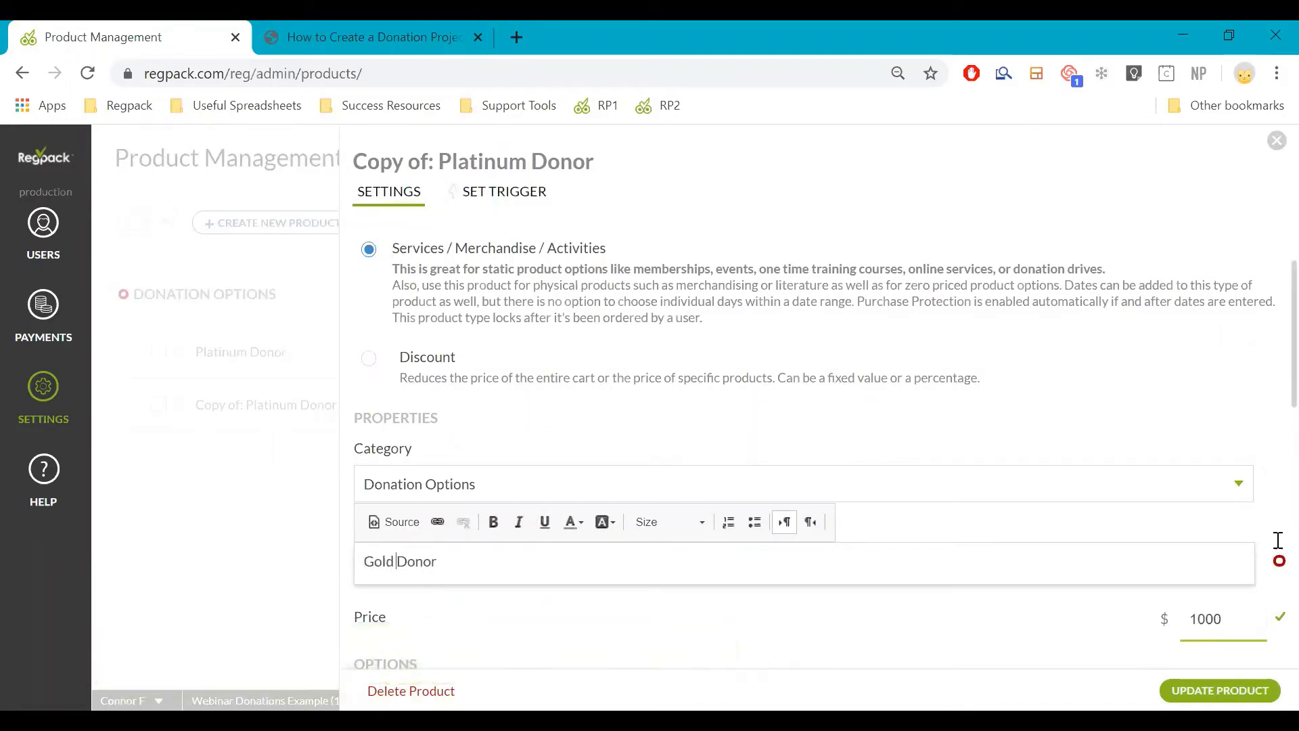
pyautogui.doubleClick(1221, 624)
pyautogui.write('500')
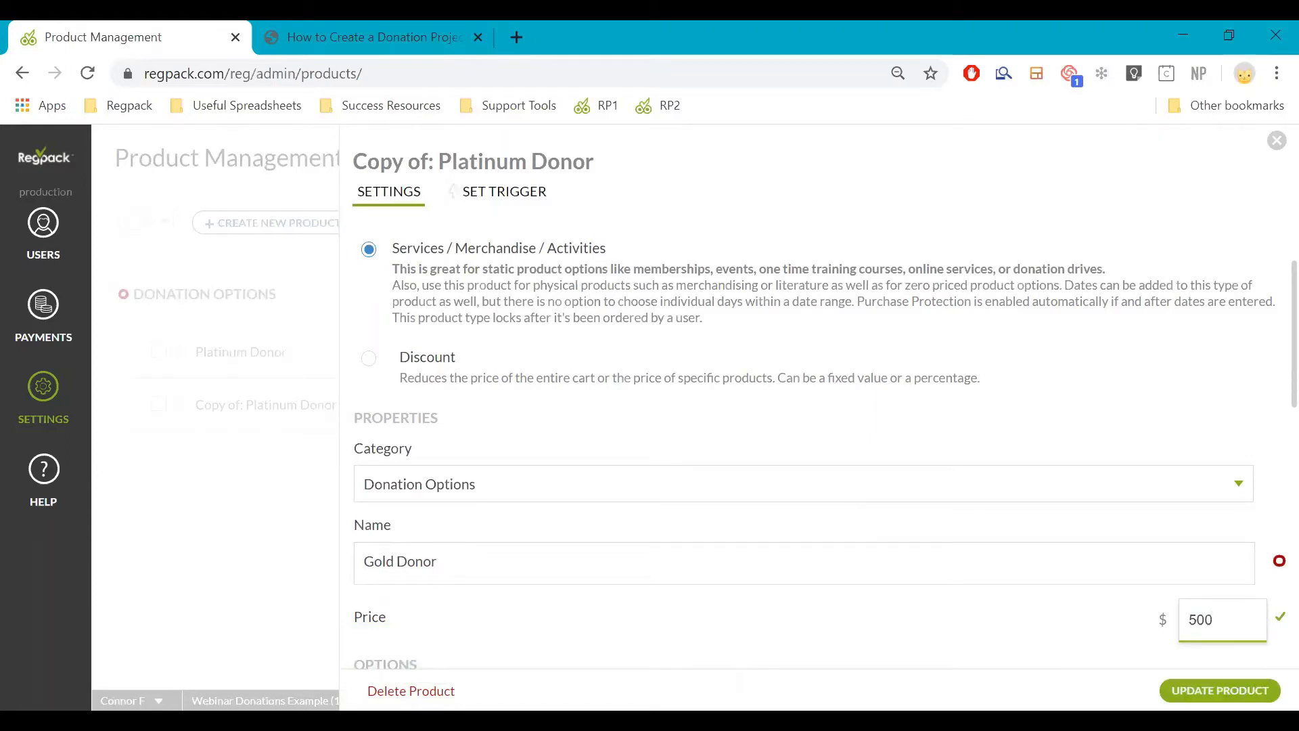
pyautogui.scroll(-2, 1106, 609)
pyautogui.click(126, 516)
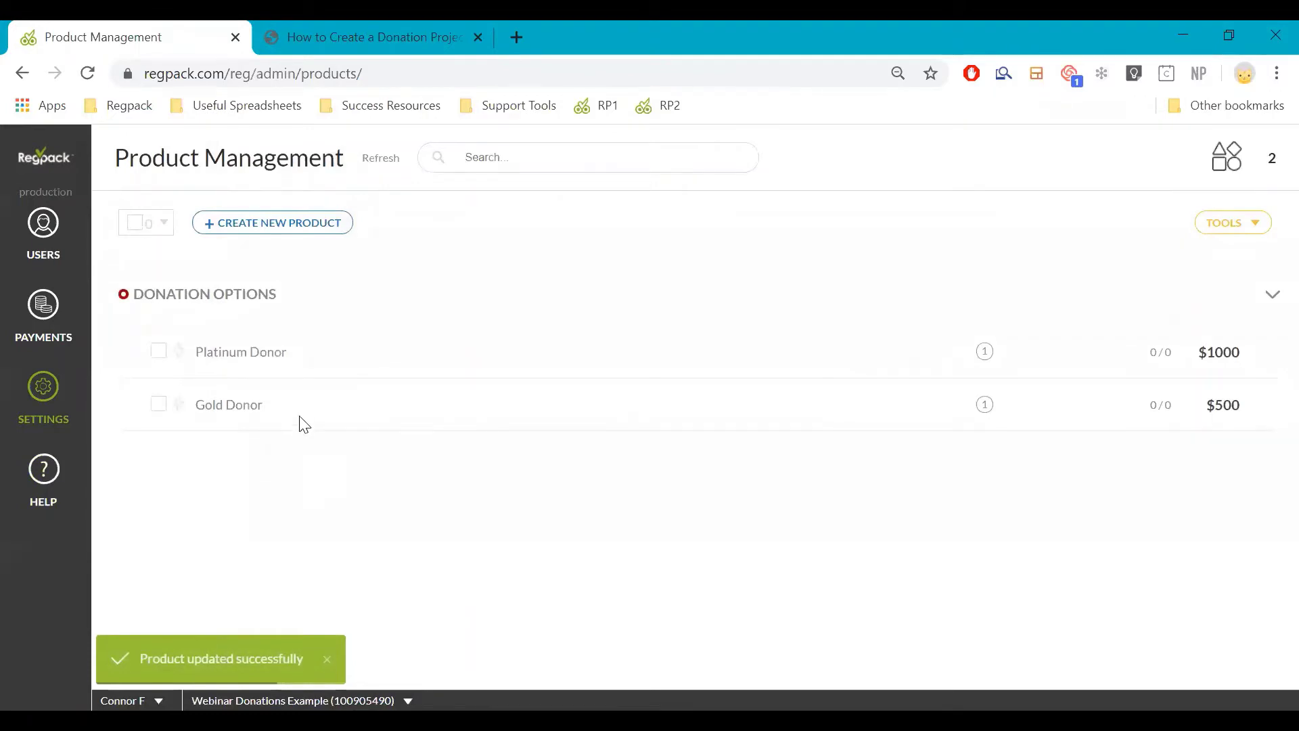
# Tick both Platinum Donor and Gold Donor, then go to Forms under Settings
pyautogui.moveTo(301, 423)
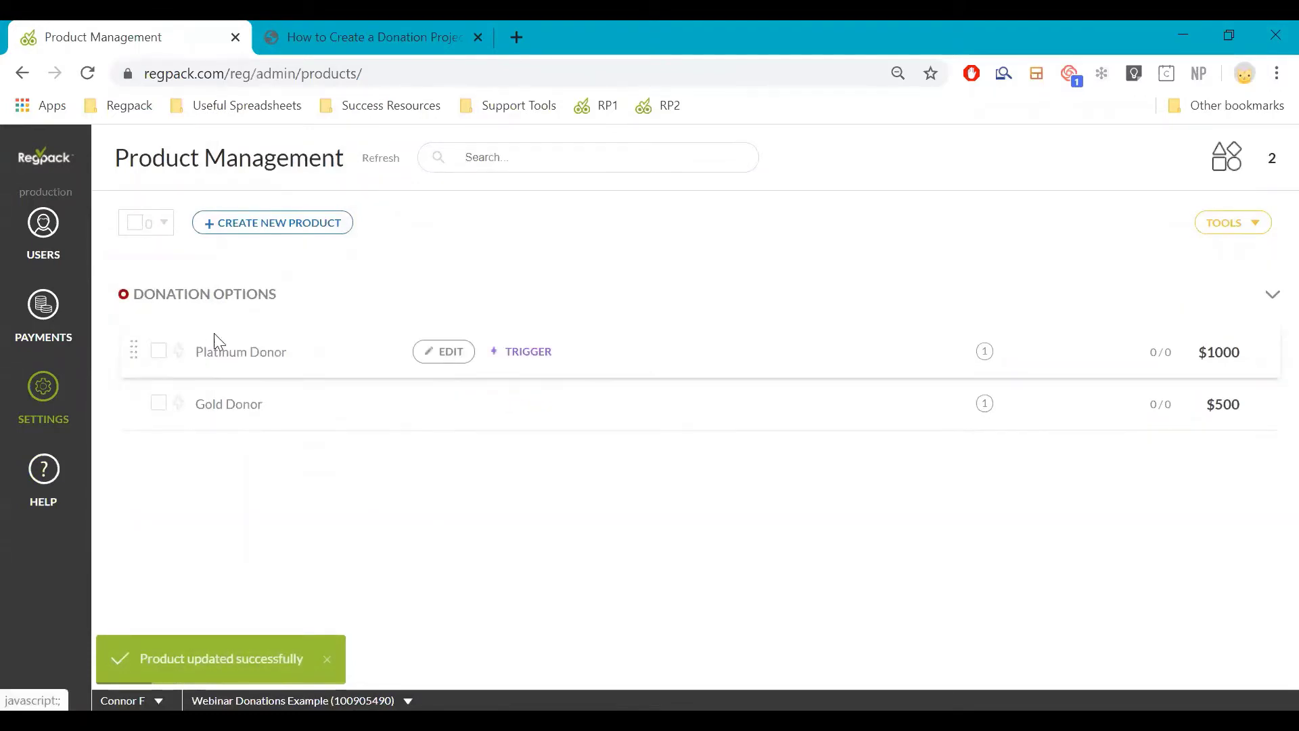
pyautogui.click(157, 351)
pyautogui.click(158, 404)
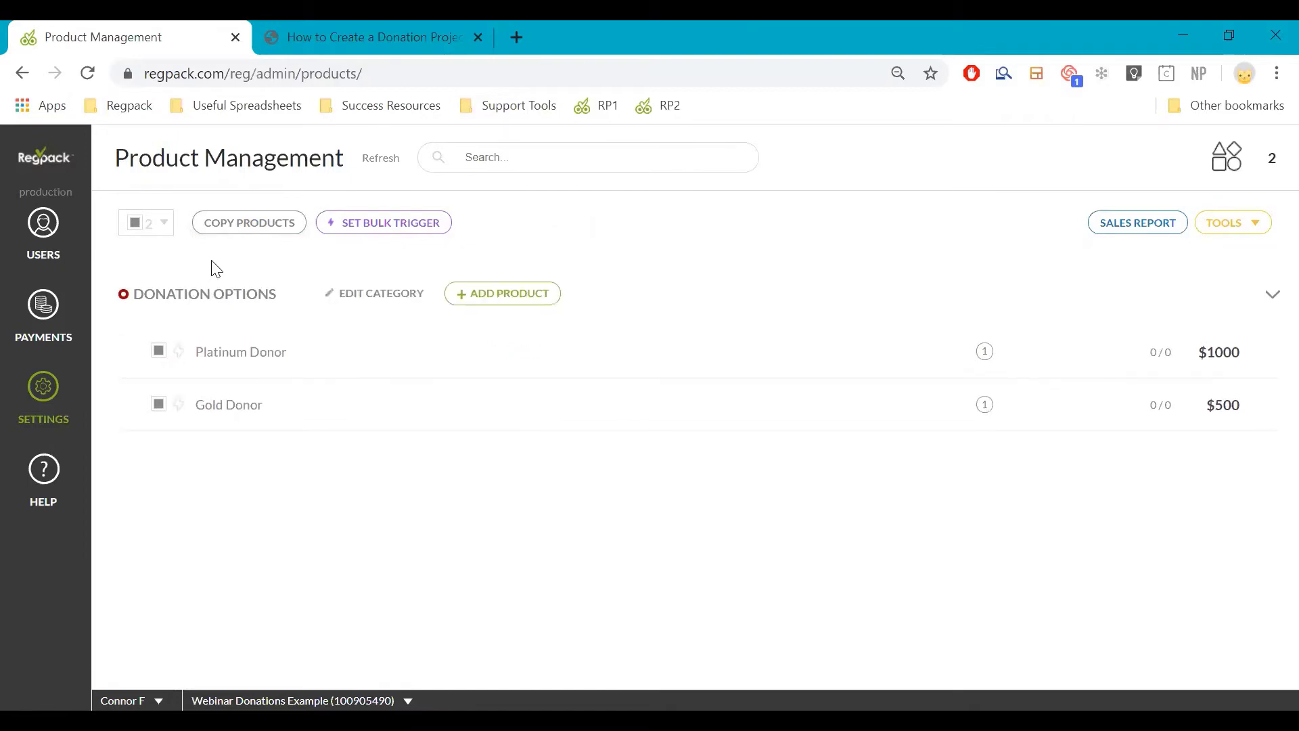
pyautogui.click(44, 384)
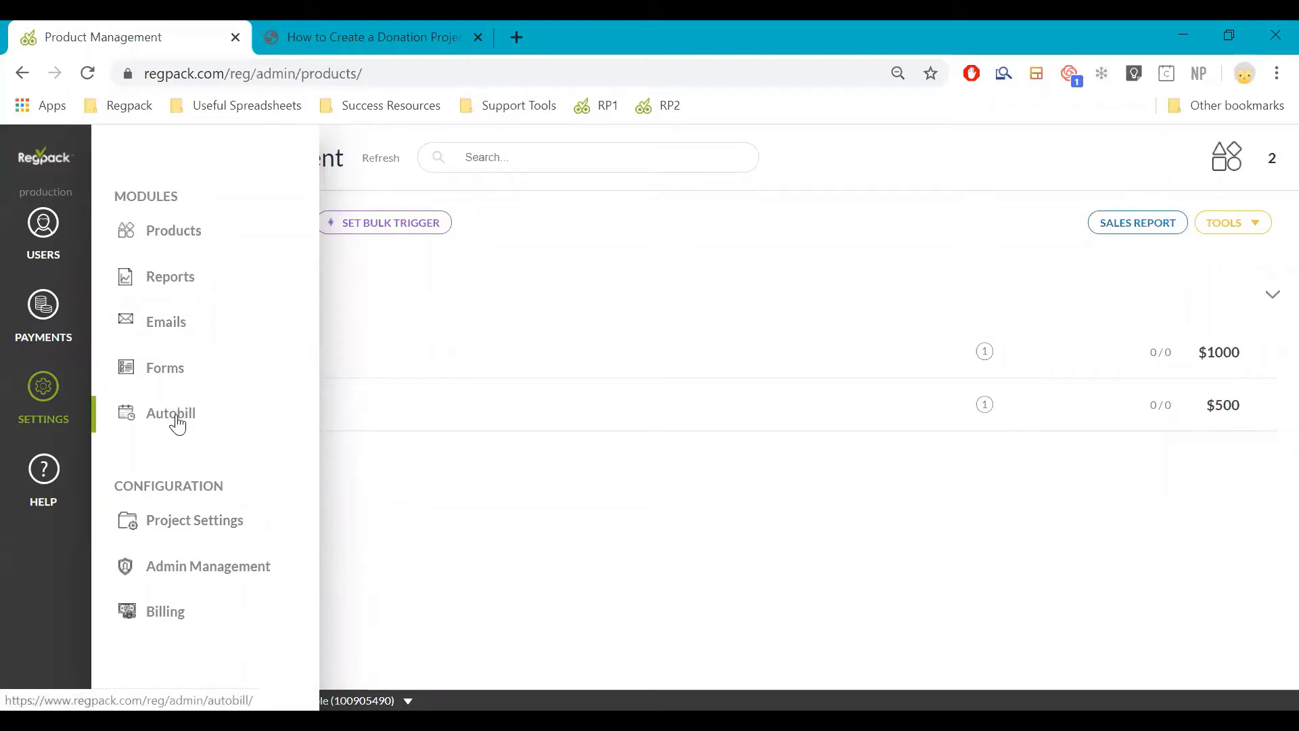
pyautogui.click(174, 368)
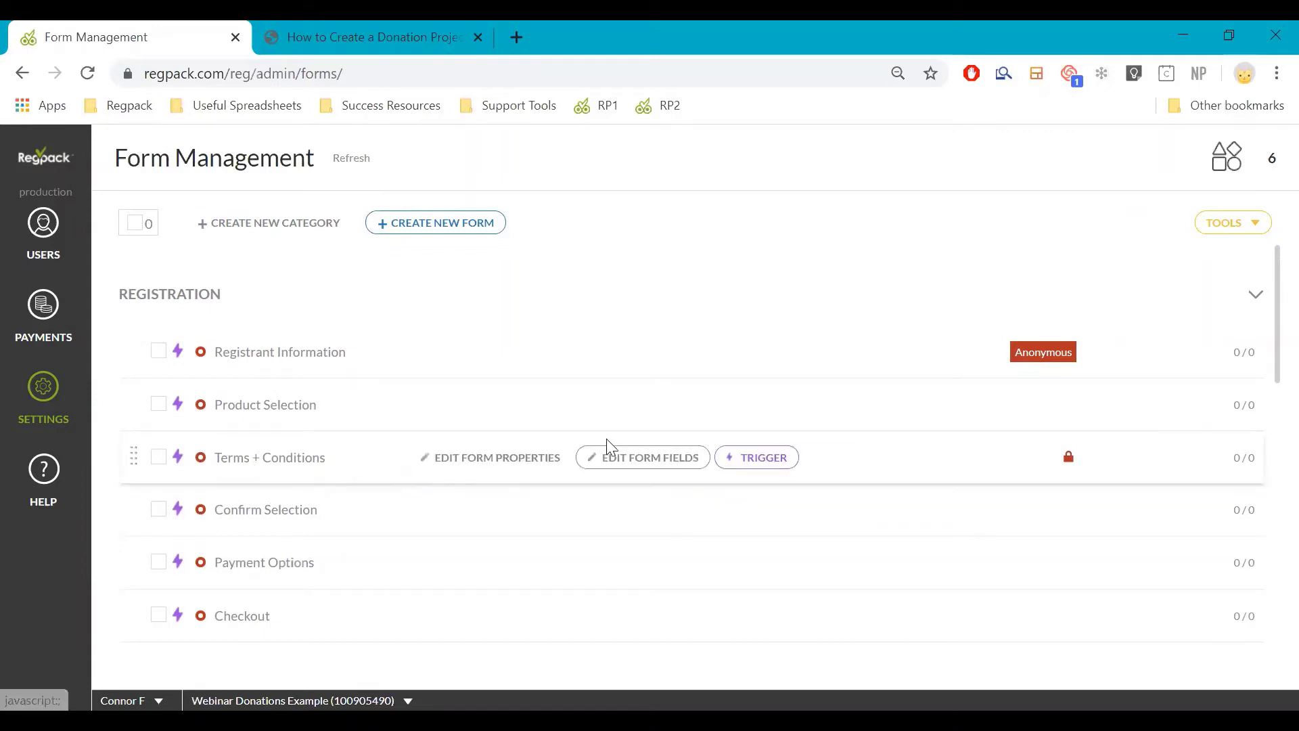
# Inspect the Terms + Conditions free-text placeholder, then go to Autobill Management from SETTINGS
pyautogui.click(601, 466)
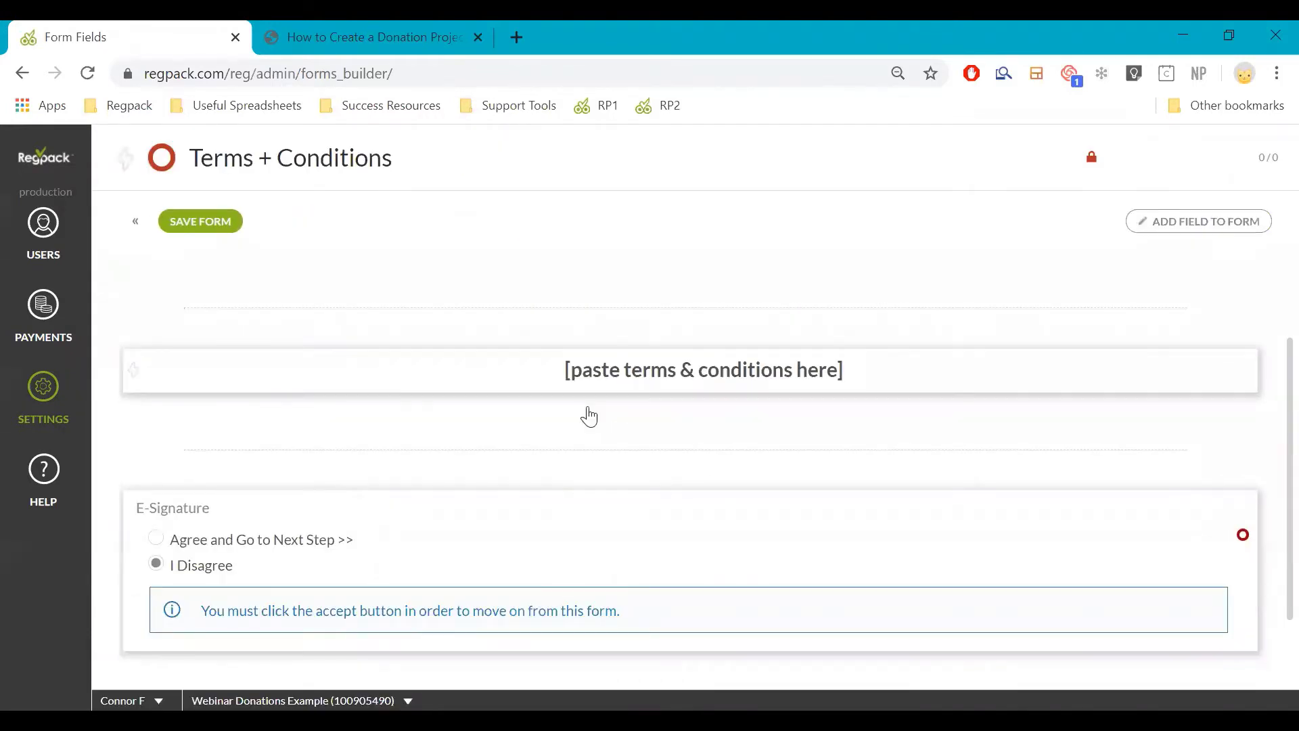
pyautogui.click(596, 373)
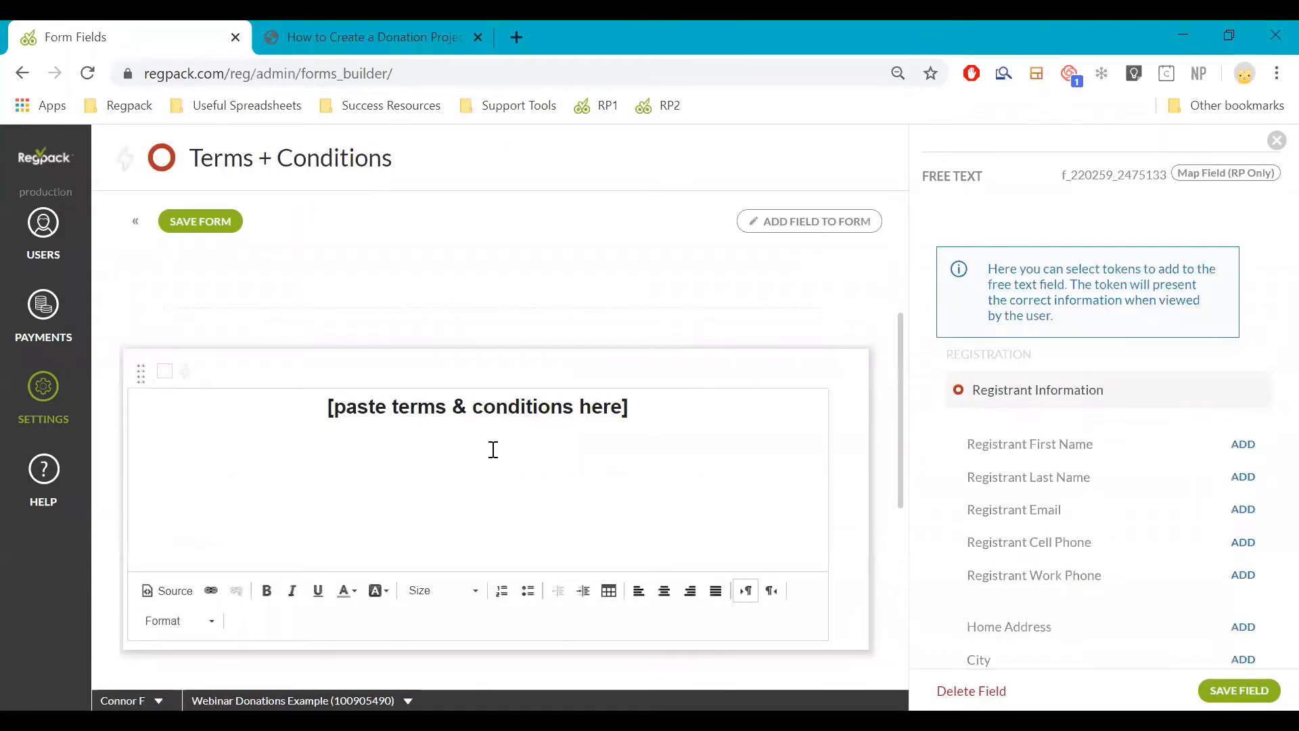
pyautogui.click(493, 450)
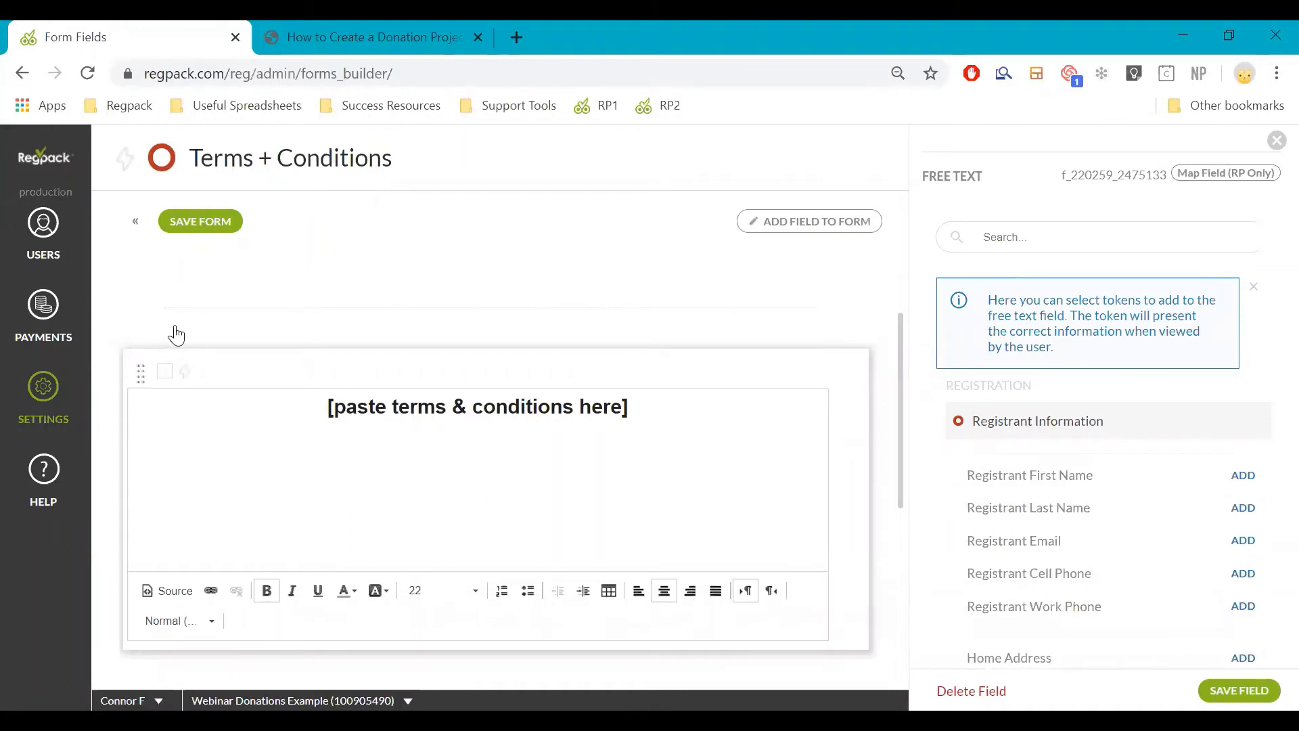
pyautogui.moveTo(90, 406)
pyautogui.click(167, 413)
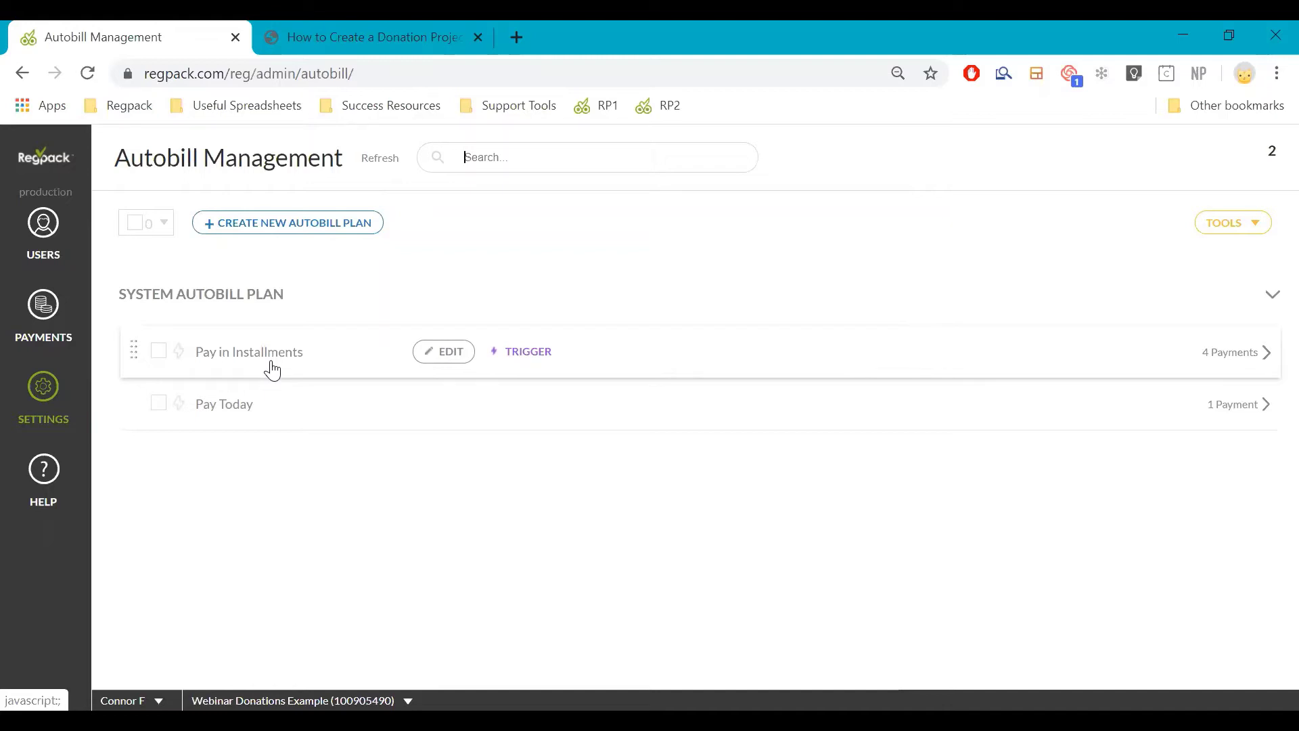
# Start a new autobill plan named 'Installment Package'
pyautogui.click(331, 221)
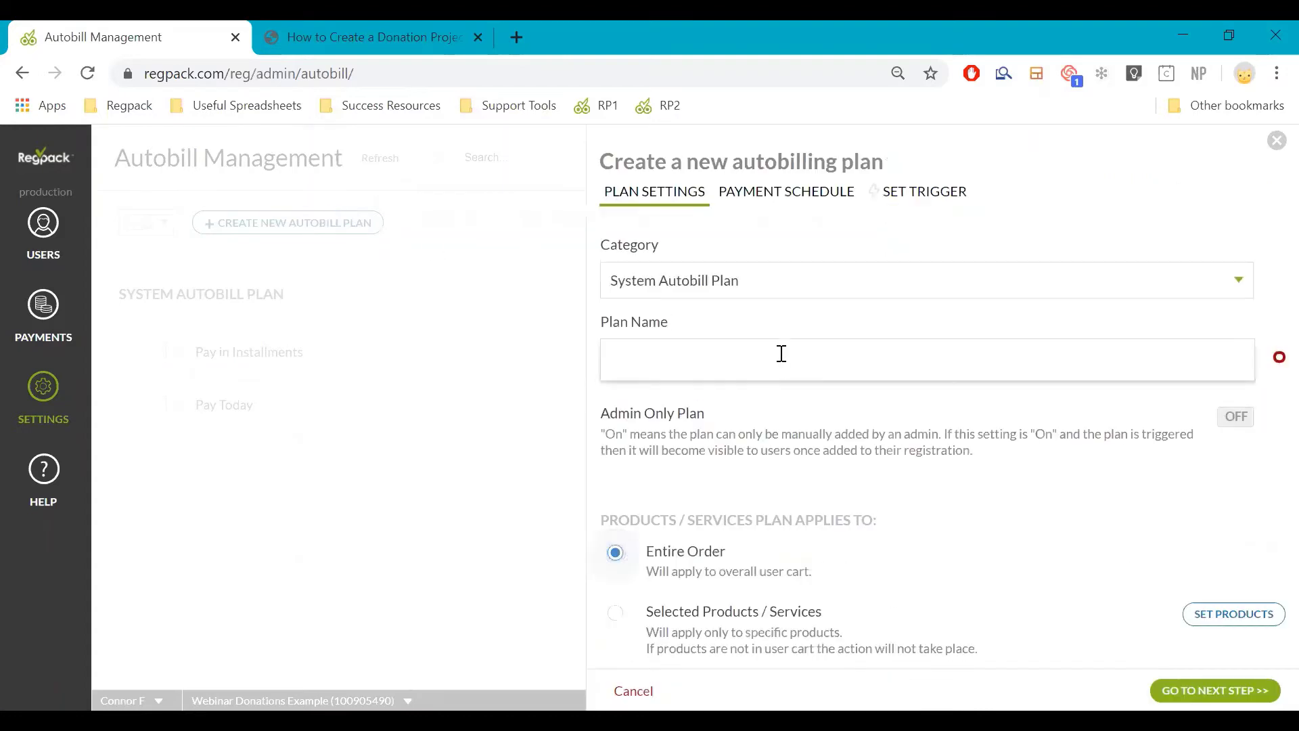
pyautogui.click(782, 354)
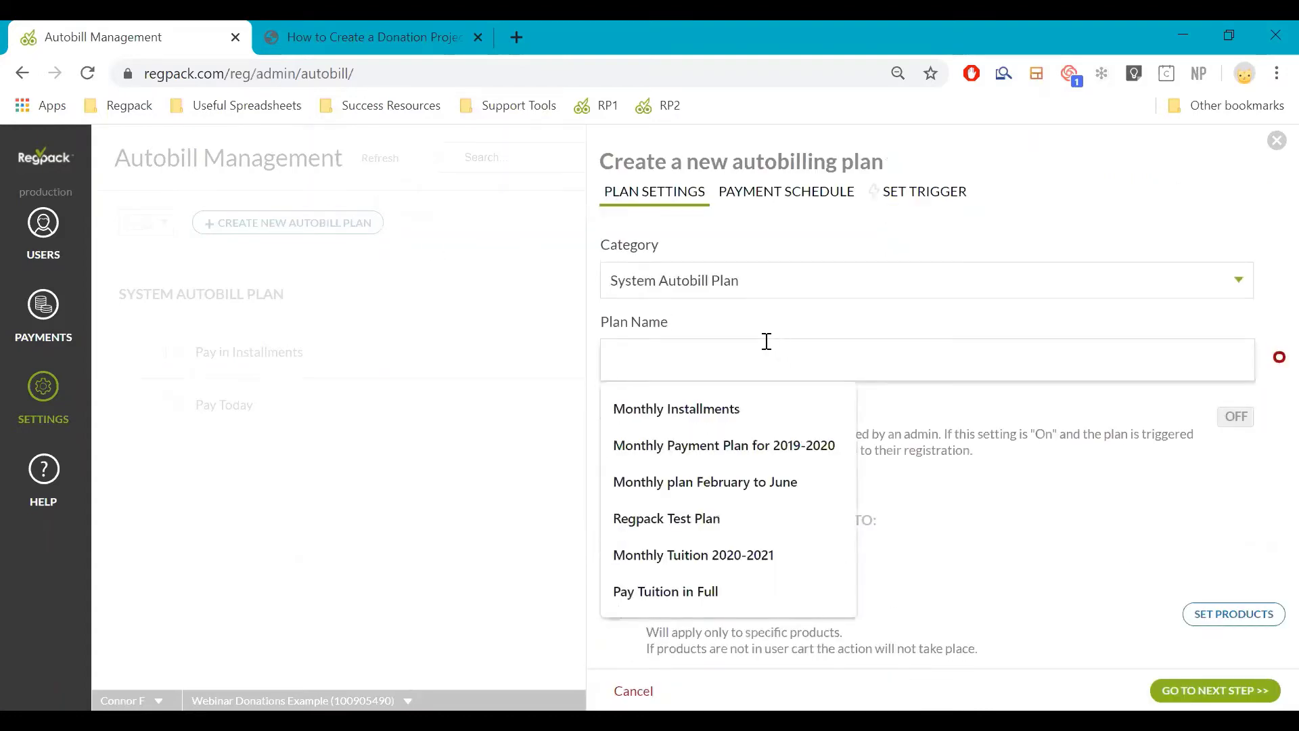
pyautogui.write('INs')
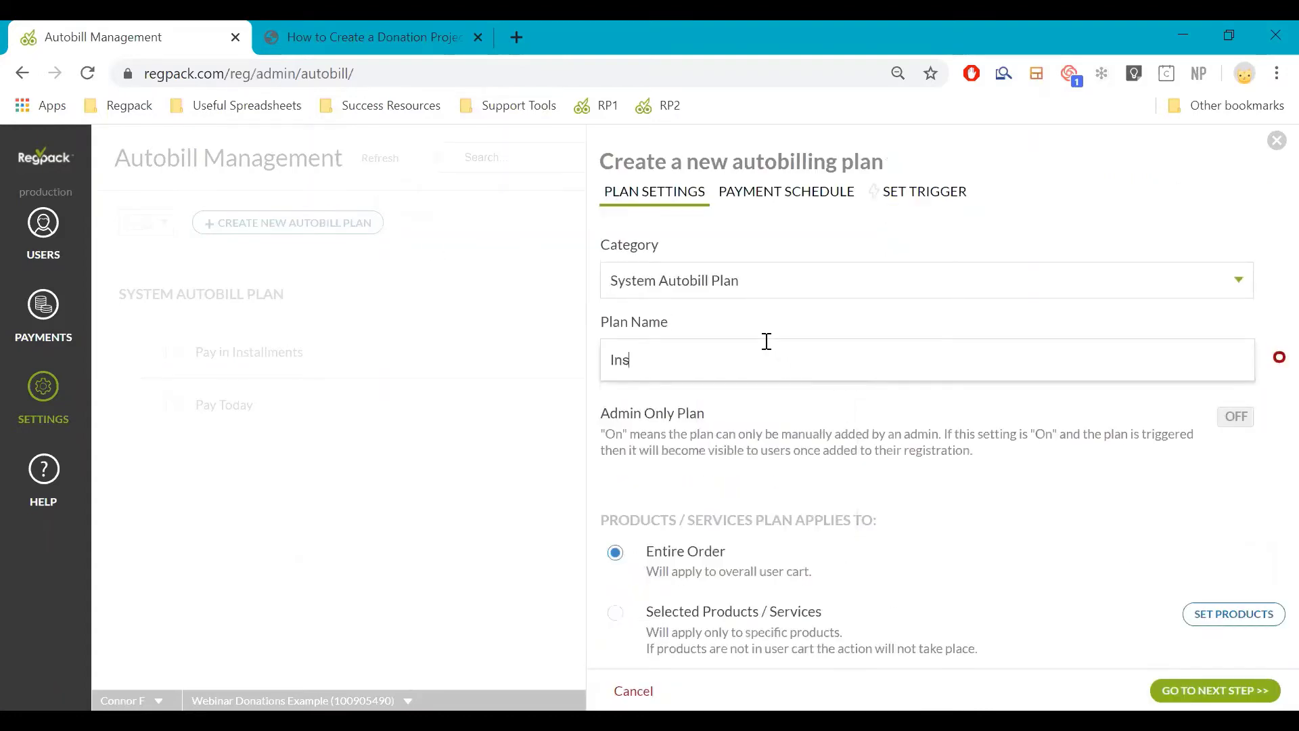
pyautogui.write('tallment Package')
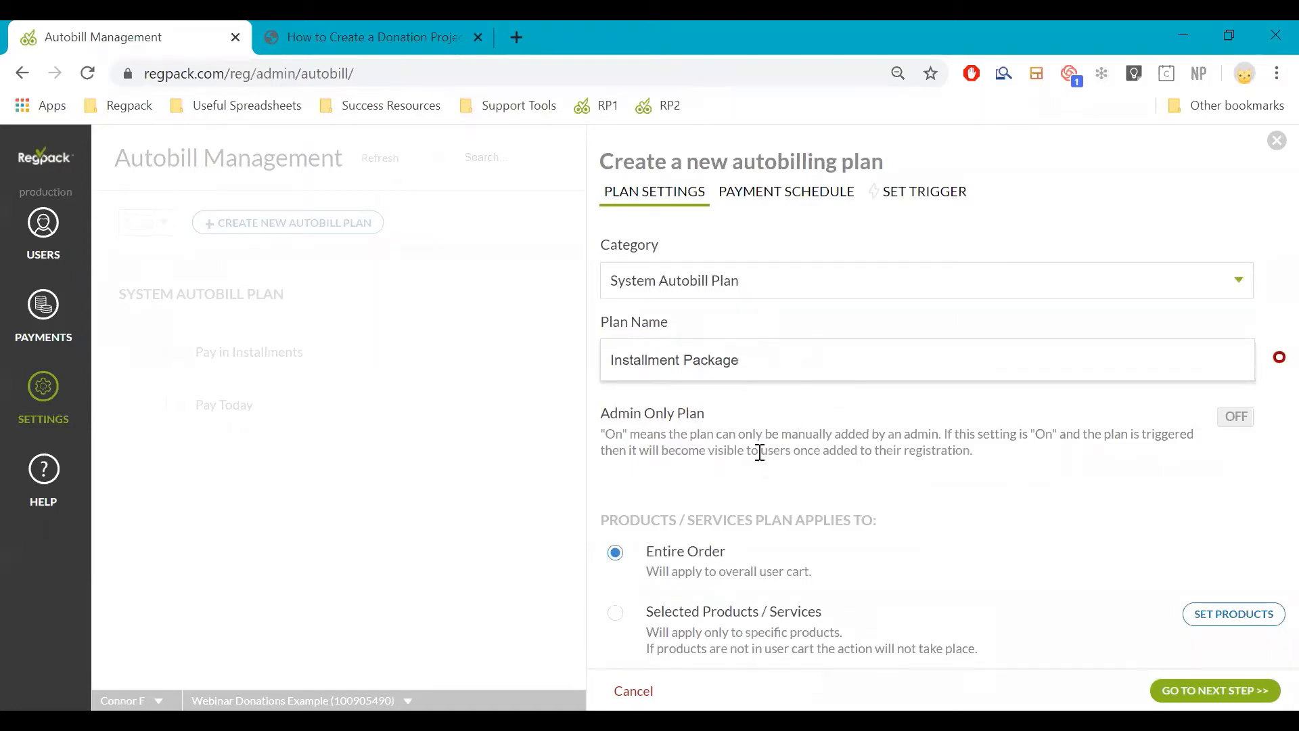
pyautogui.scroll(-2, 718, 419)
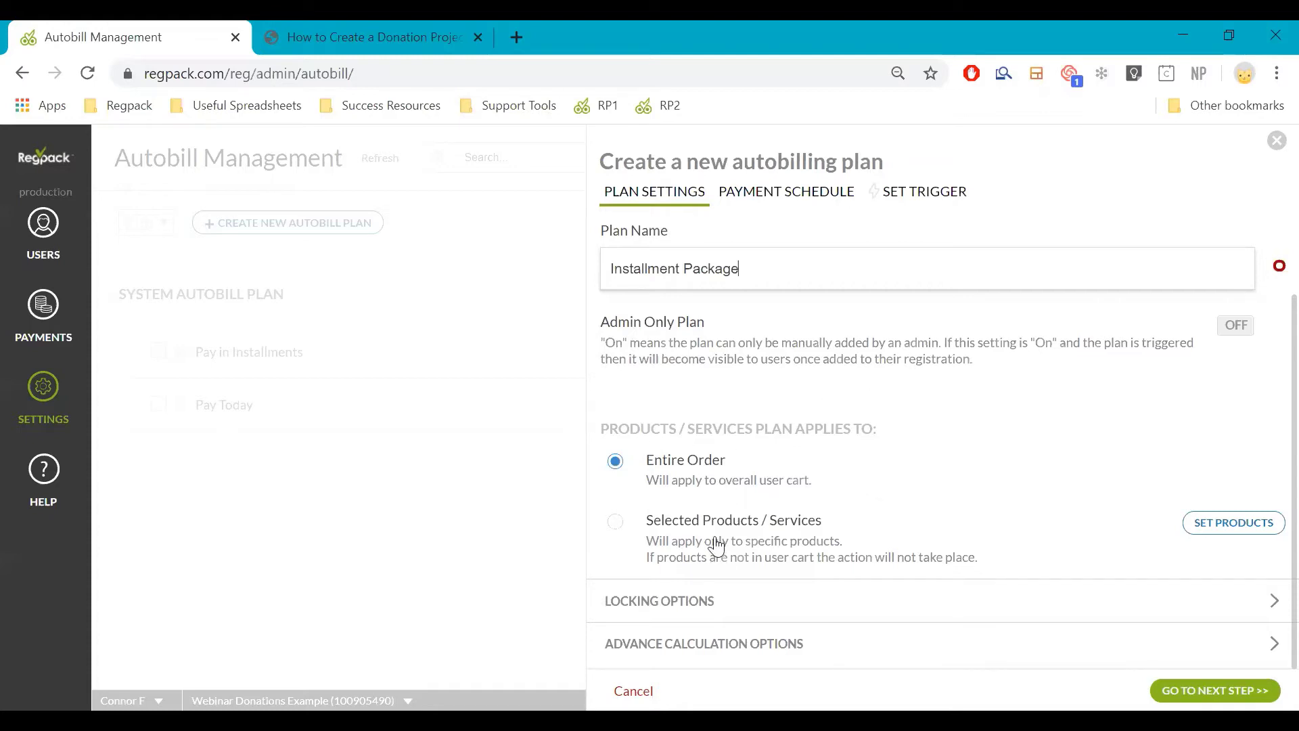
# Review the locking and advance calculation options, then continue to the payment schedule
pyautogui.click(734, 602)
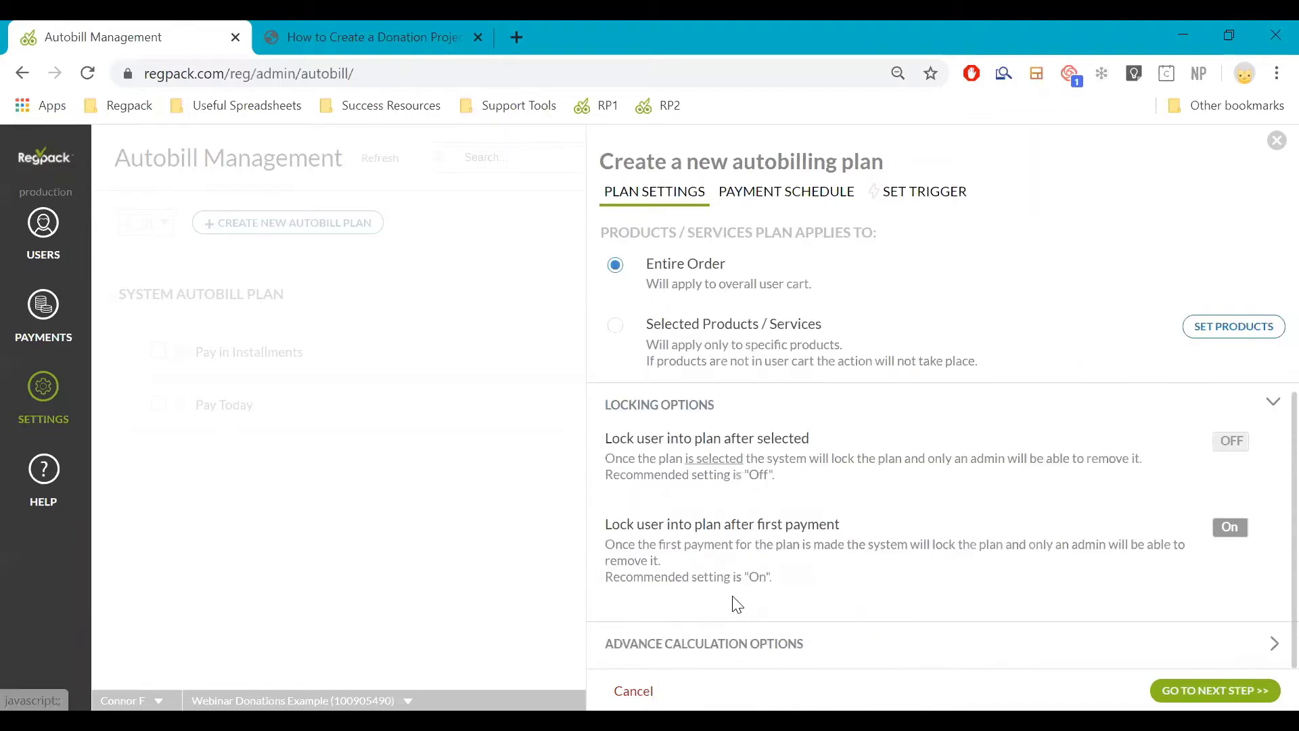
pyautogui.click(729, 406)
pyautogui.click(735, 454)
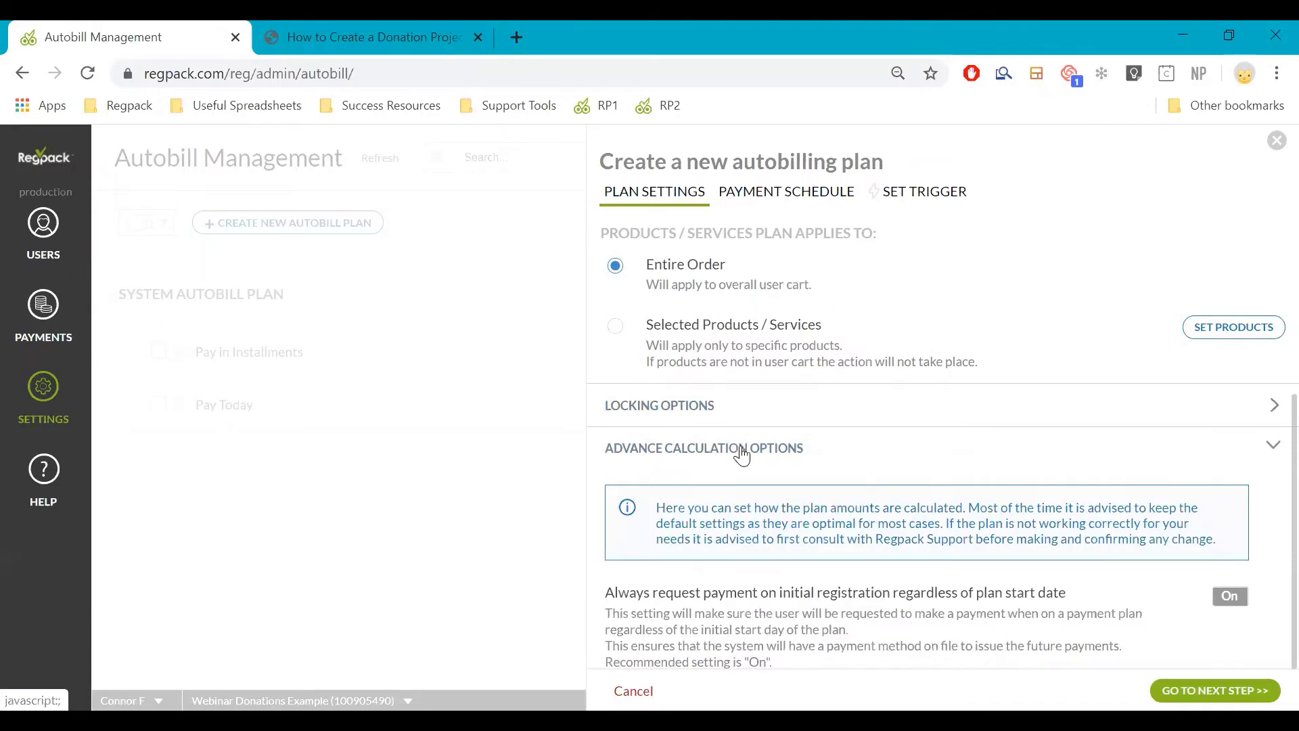
pyautogui.scroll(-7, 753, 448)
pyautogui.scroll(10, 755, 454)
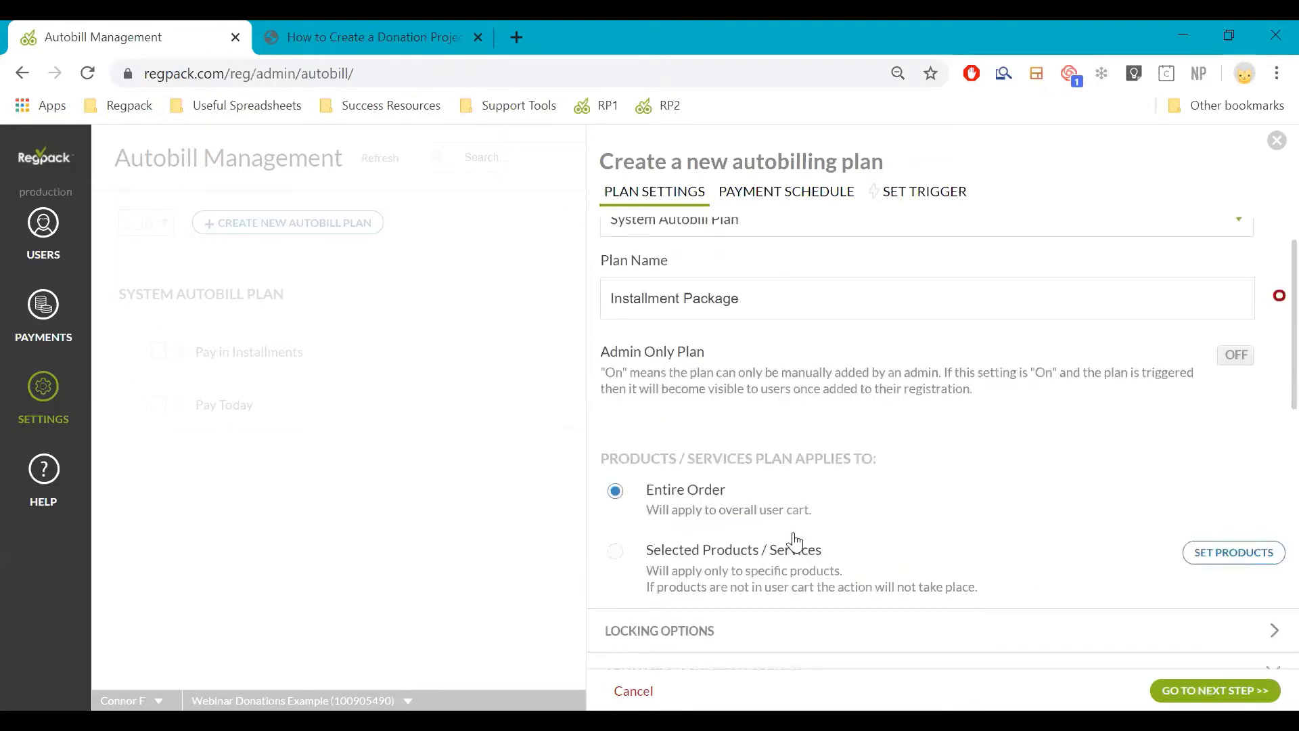
pyautogui.scroll(-4, 791, 537)
pyautogui.click(804, 404)
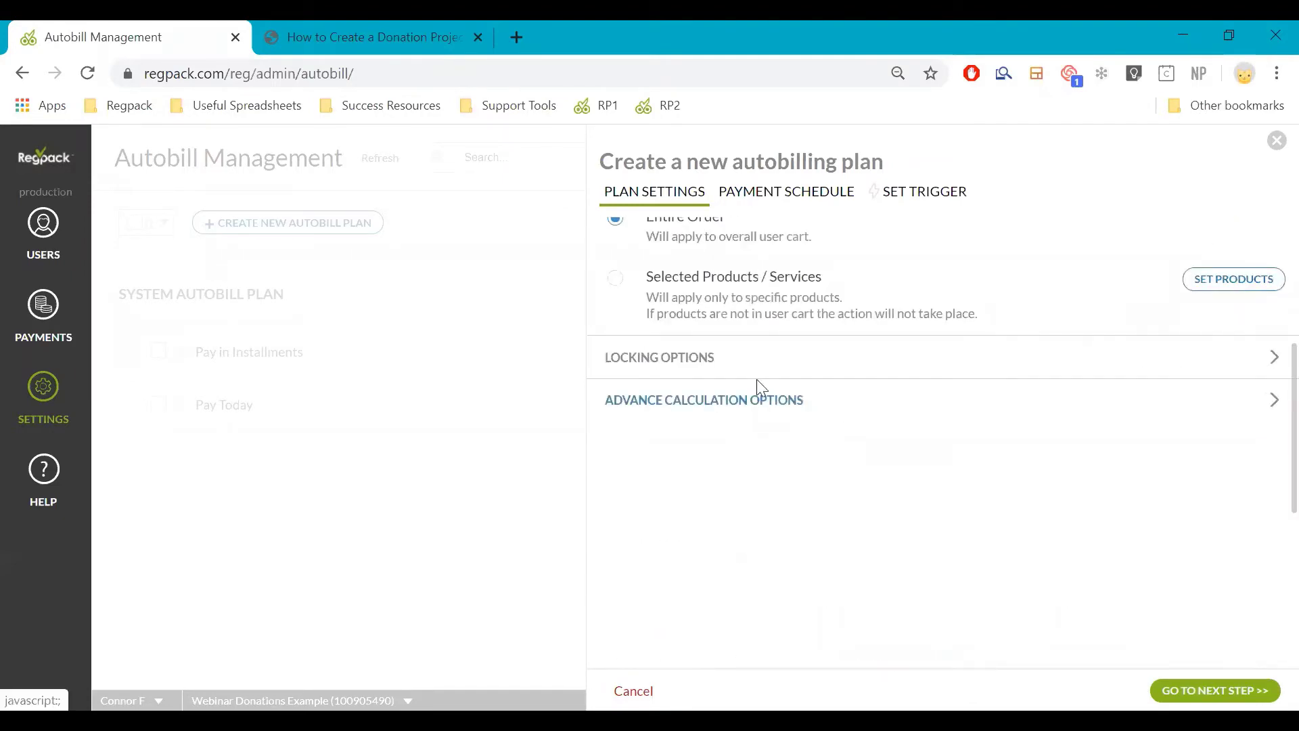
pyautogui.scroll(4, 783, 267)
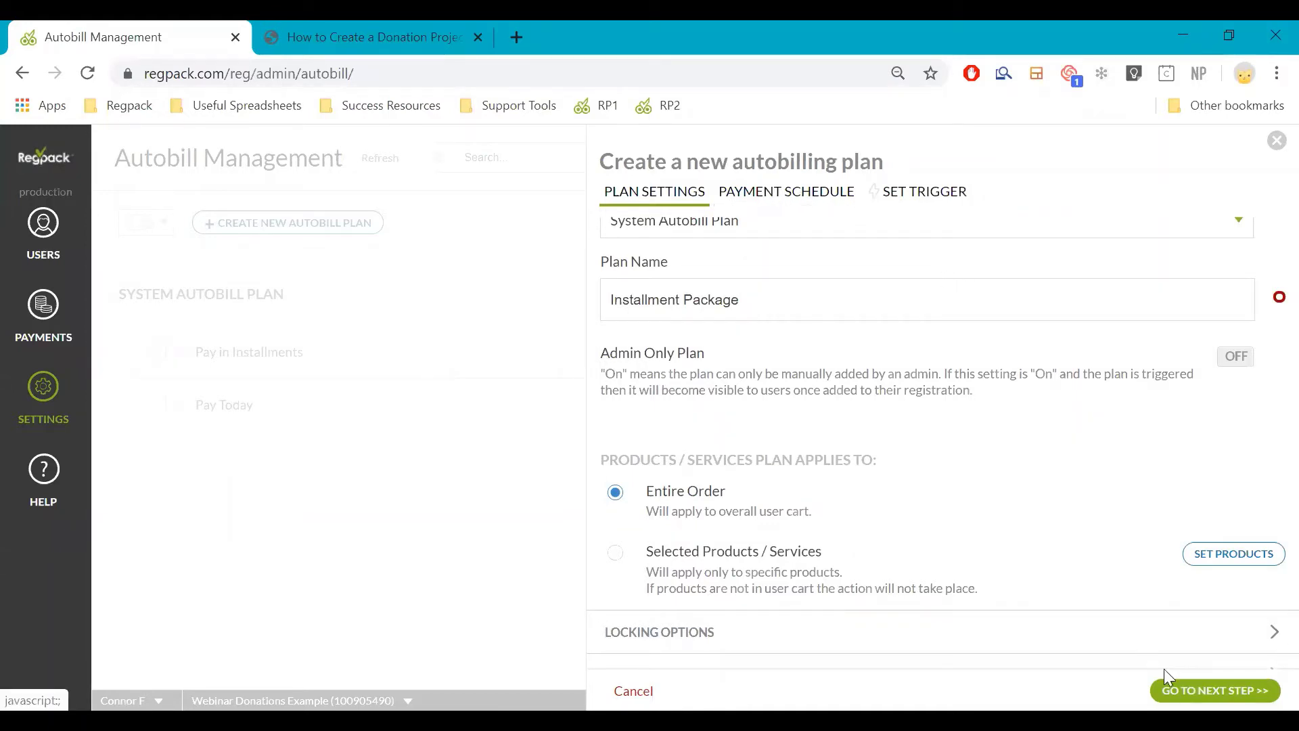
pyautogui.click(1159, 689)
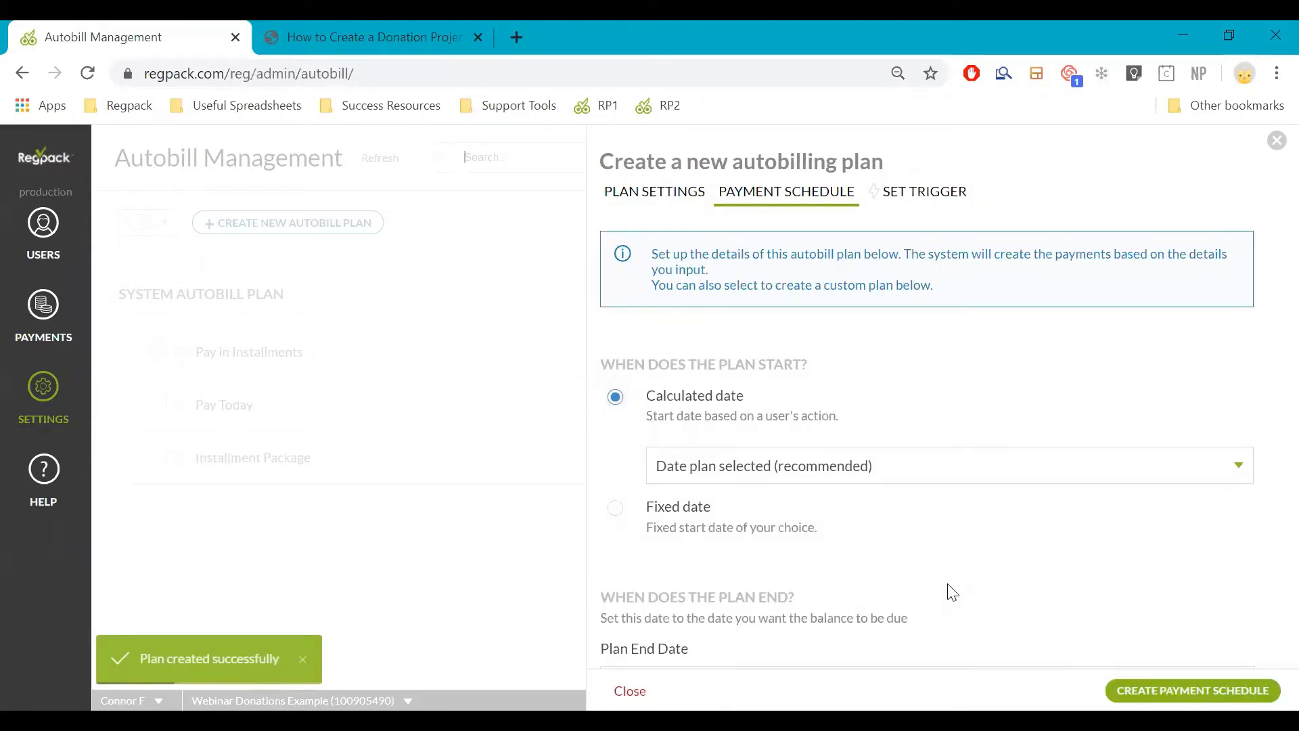
pyautogui.scroll(-8, 958, 586)
pyautogui.scroll(5, 1067, 397)
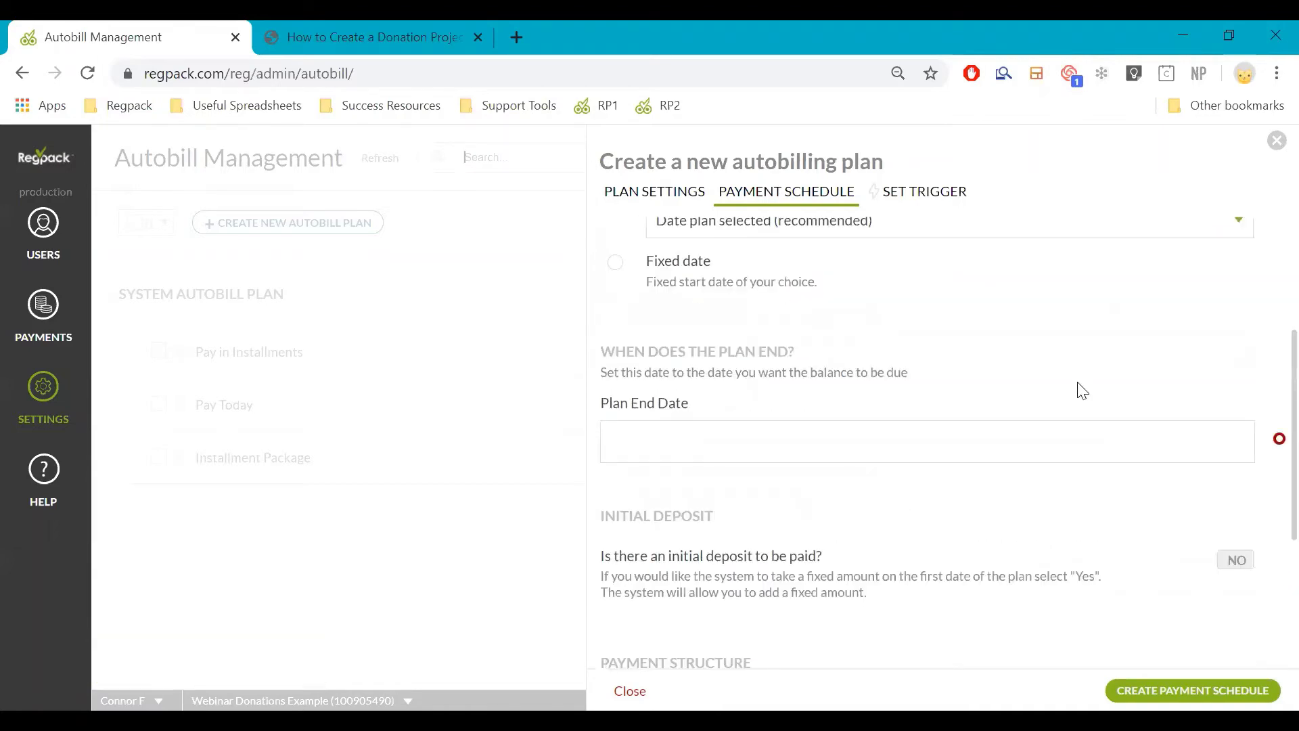
pyautogui.scroll(3, 1080, 390)
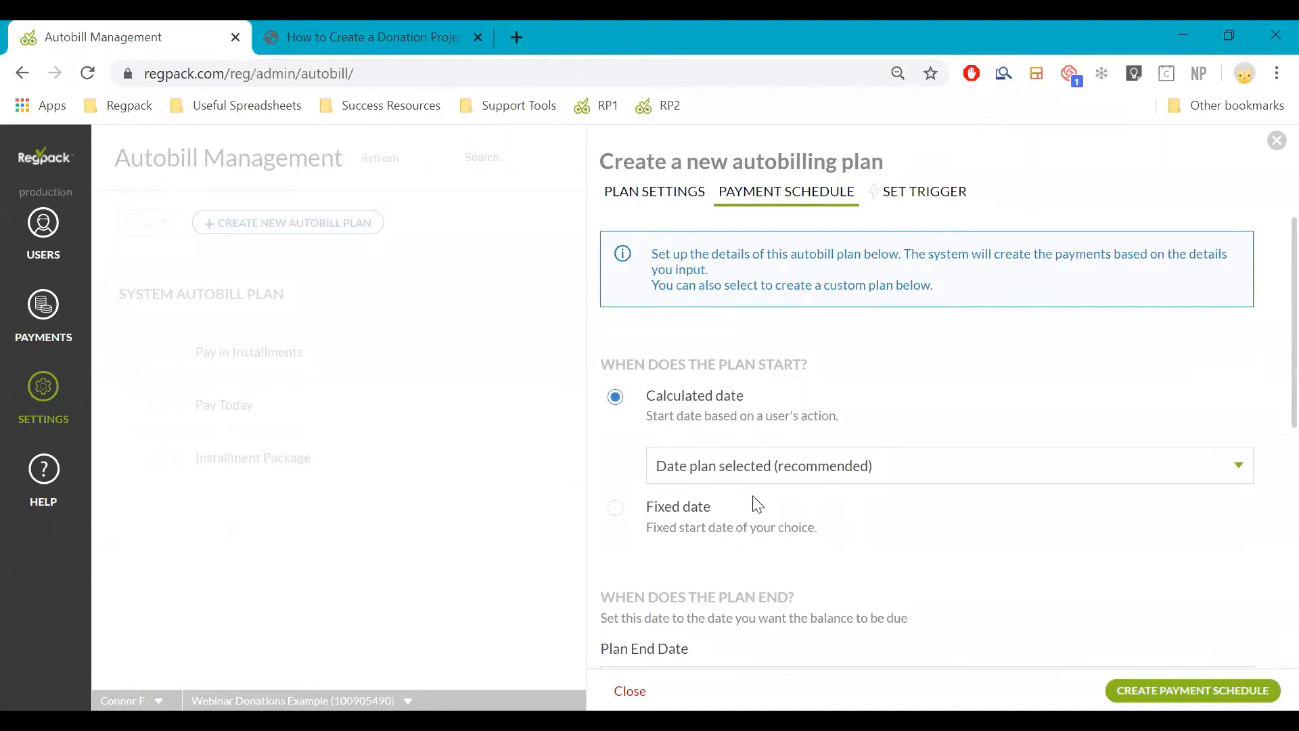
pyautogui.scroll(-2, 758, 504)
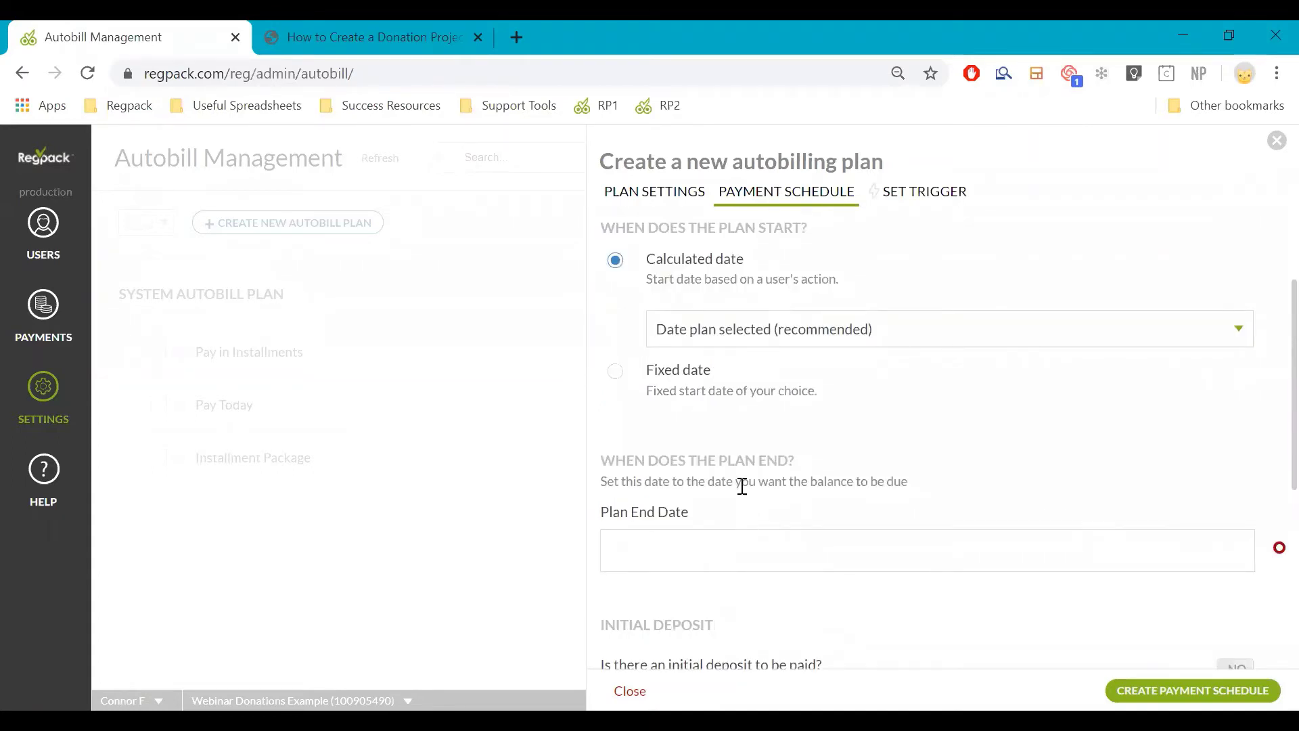
pyautogui.scroll(-2, 751, 491)
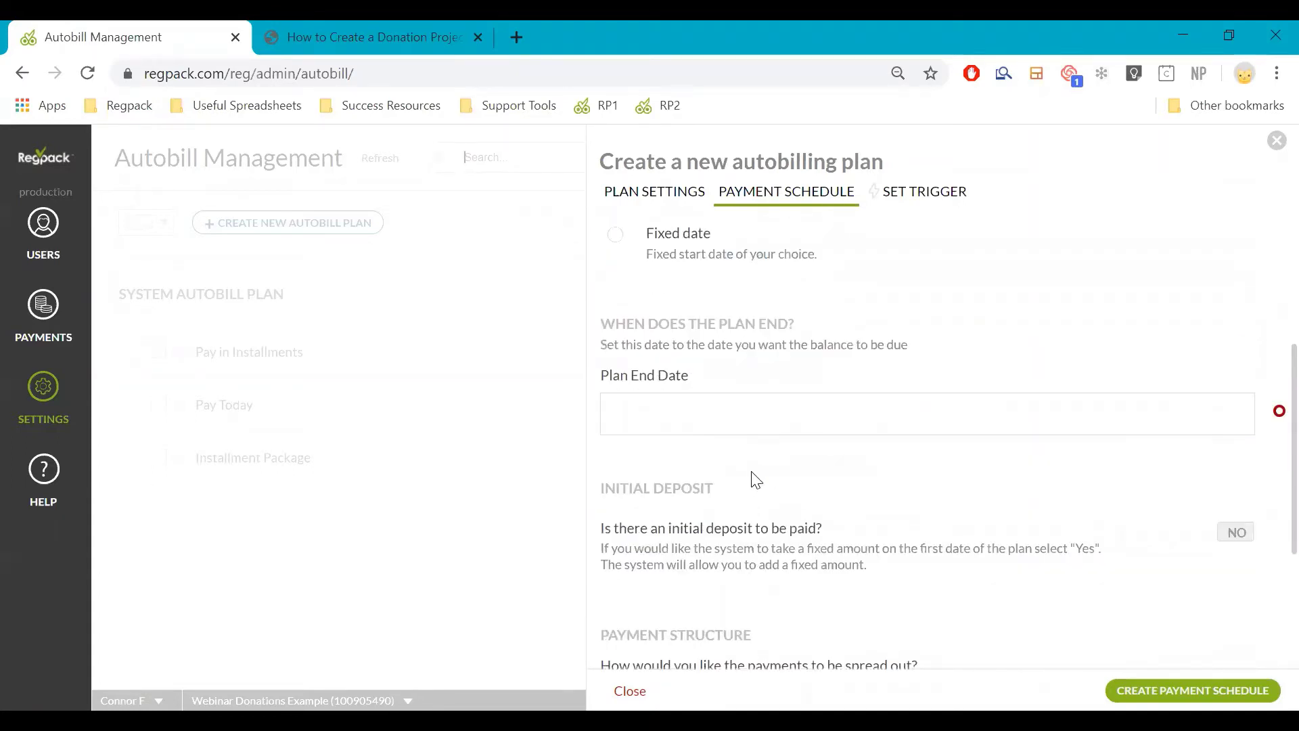
pyautogui.scroll(2, 751, 481)
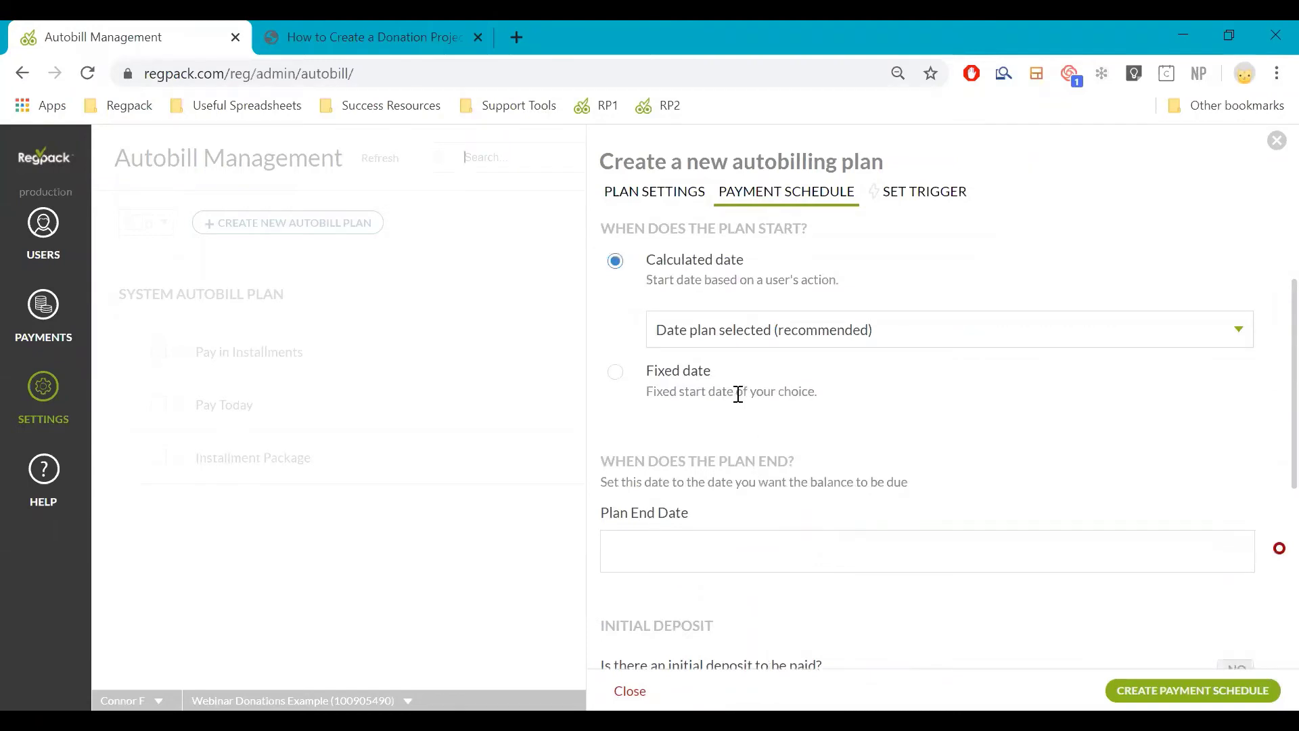
pyautogui.scroll(-2, 739, 393)
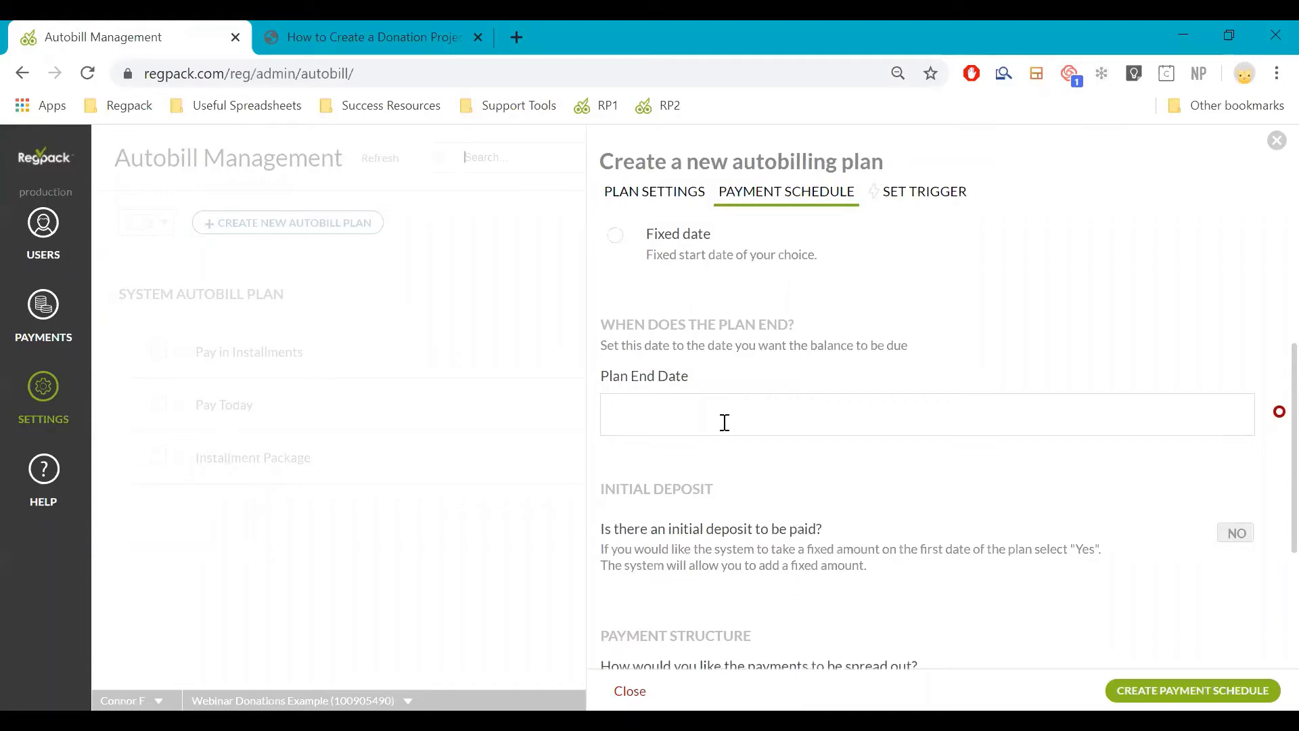
# Require an initial deposit of 50 in dollars rather than percent
pyautogui.click(748, 537)
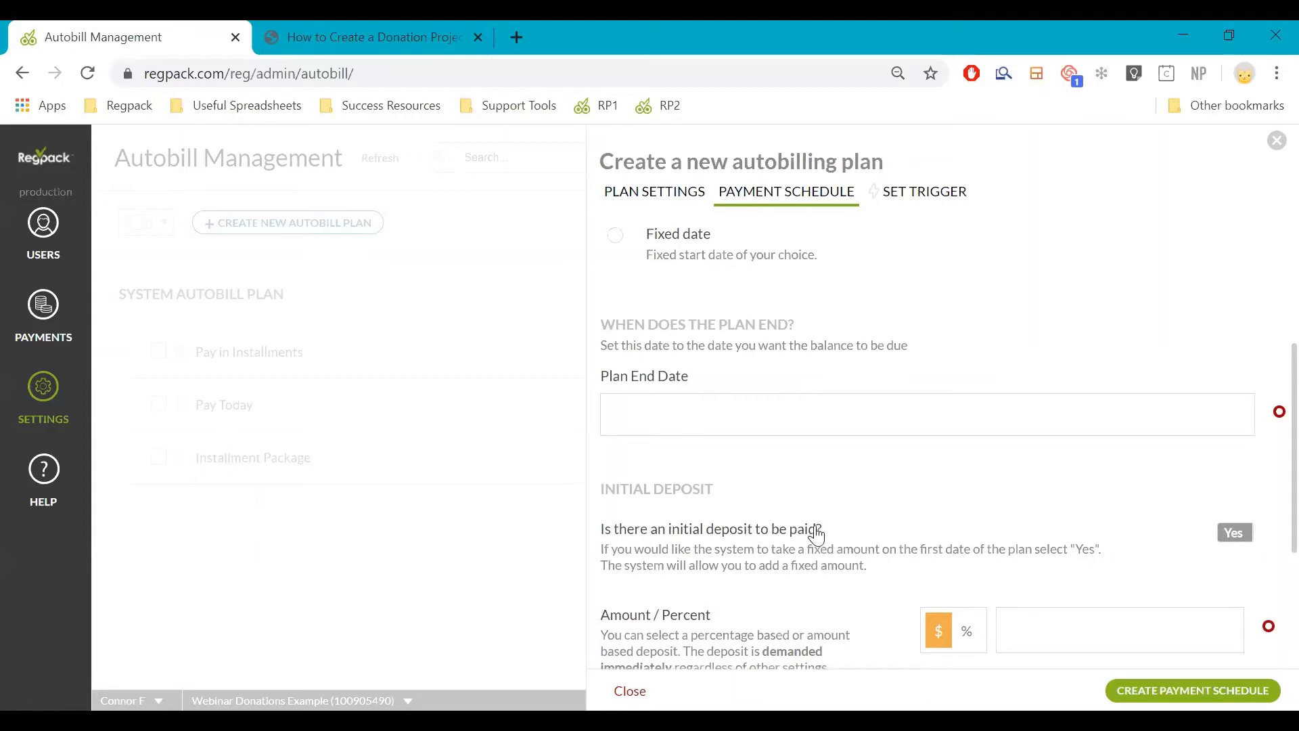
pyautogui.click(1018, 621)
pyautogui.write('50')
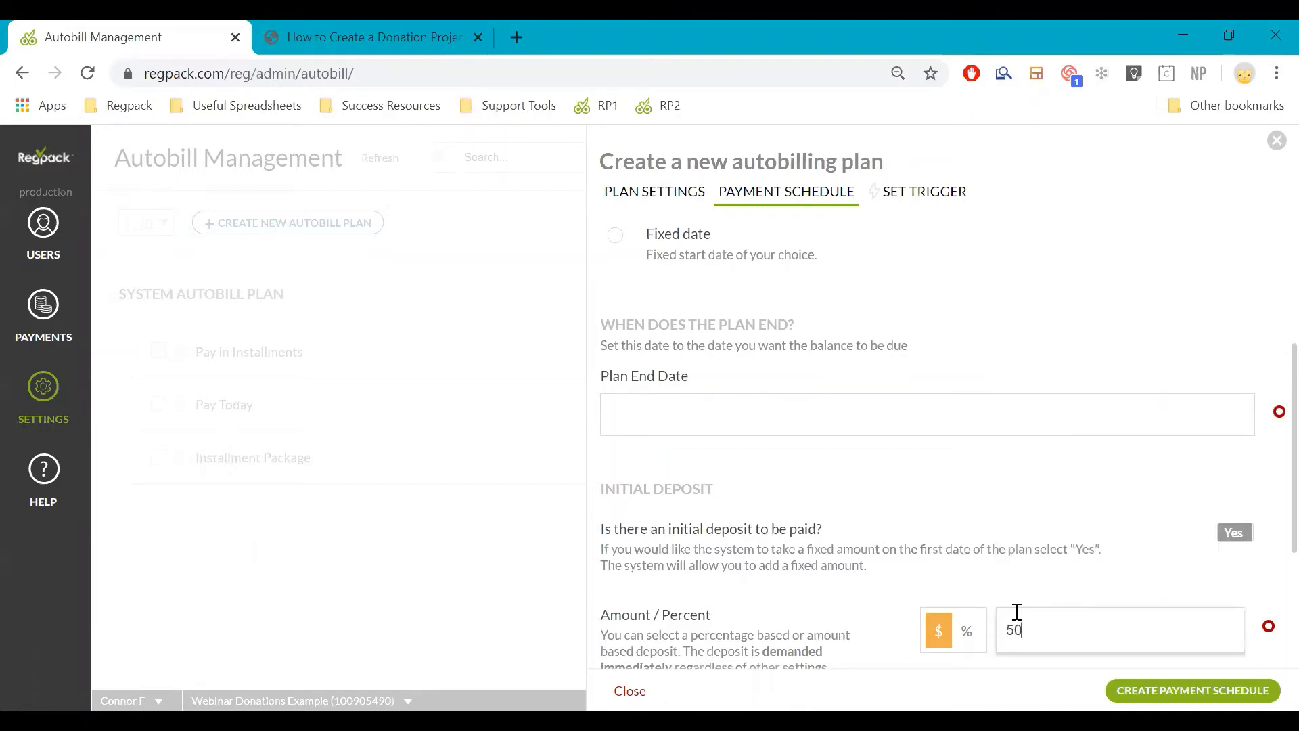
pyautogui.press('BackSpace')
pyautogui.press('BackSpace')
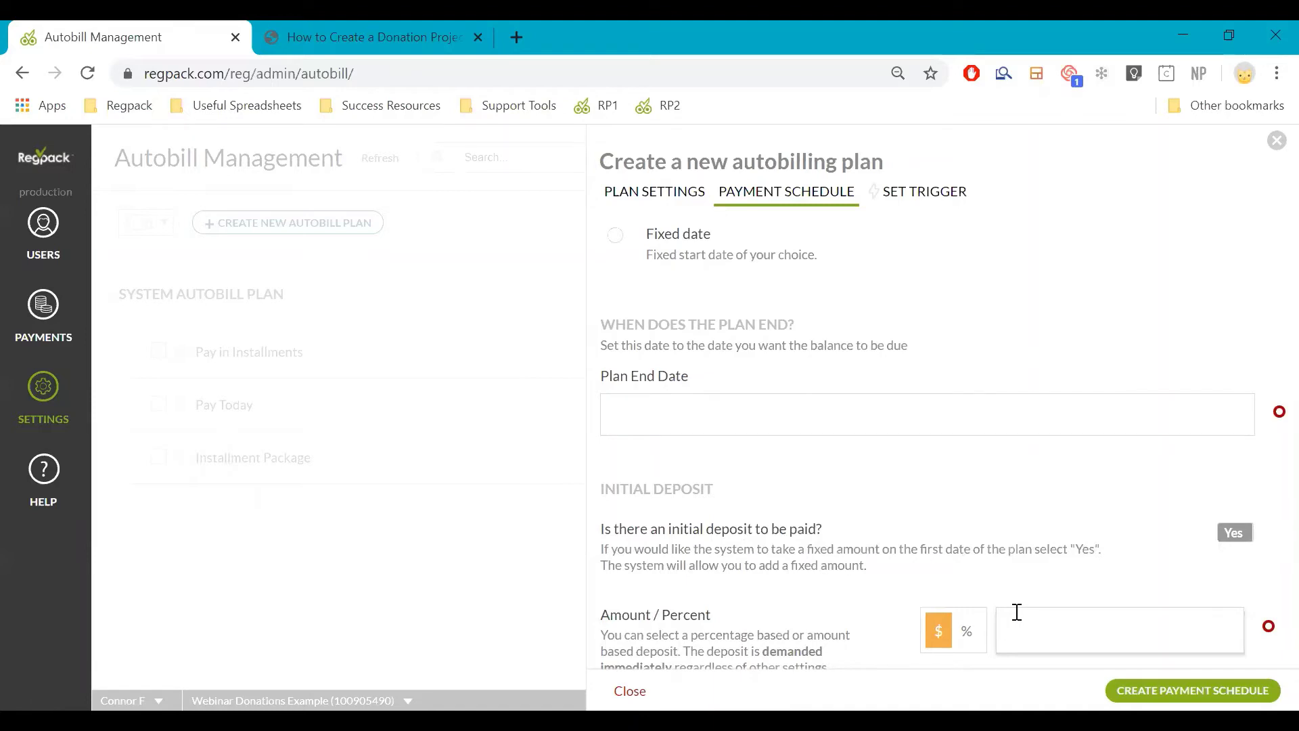
pyautogui.click(967, 631)
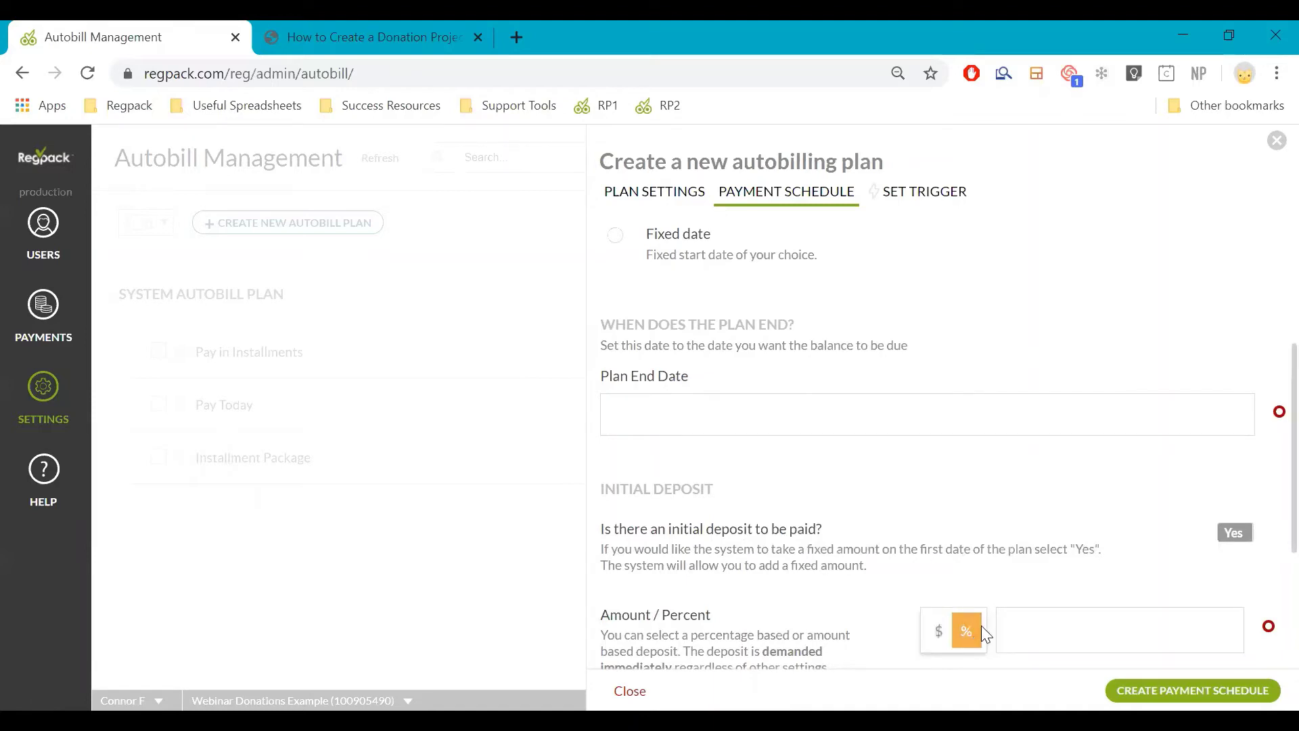
pyautogui.click(1010, 620)
pyautogui.write('50')
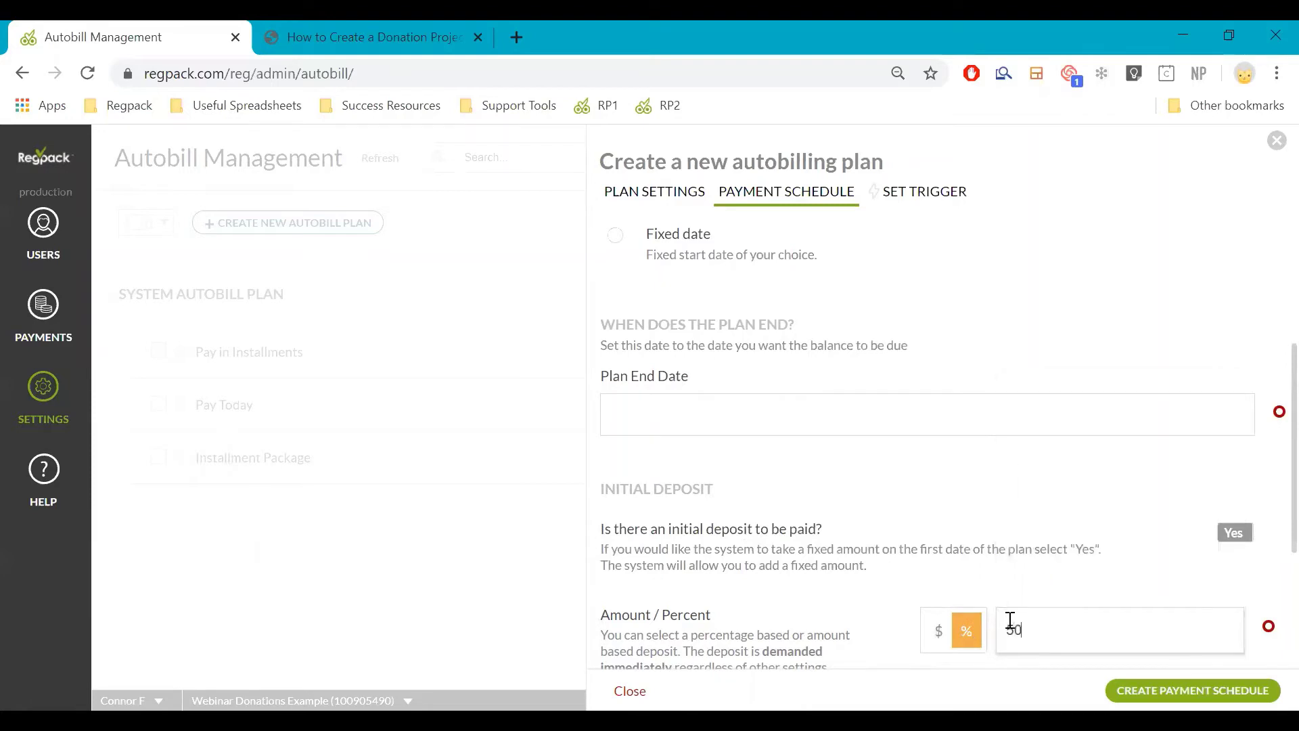
pyautogui.click(944, 630)
pyautogui.scroll(-4, 1045, 578)
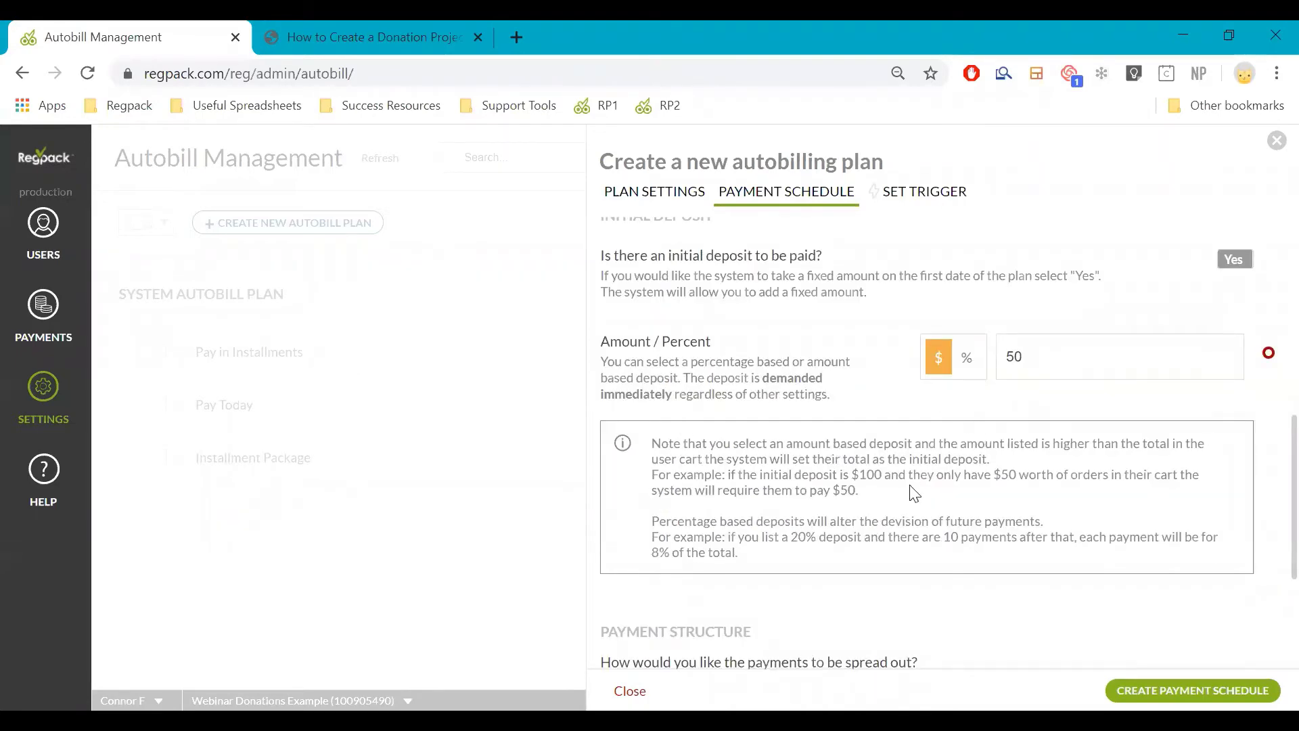
pyautogui.scroll(-2, 900, 489)
pyautogui.scroll(-2, 1018, 406)
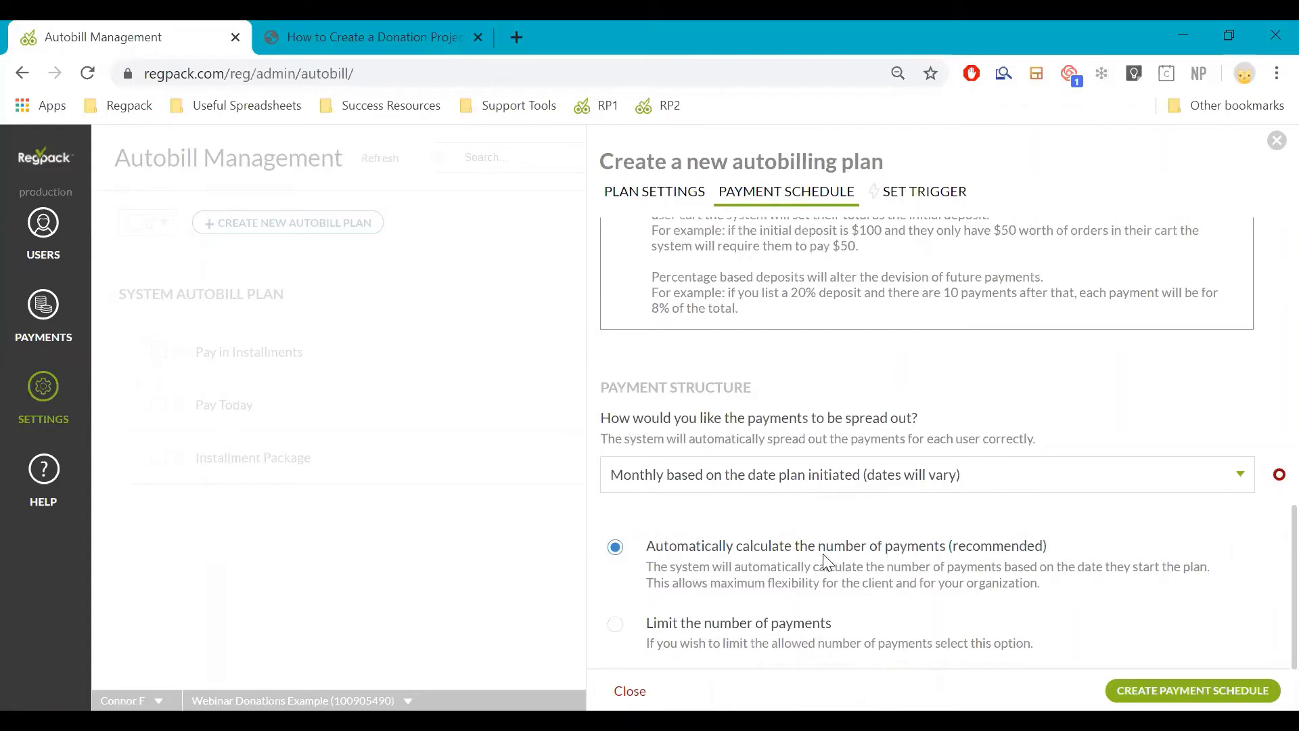
pyautogui.scroll(2, 871, 568)
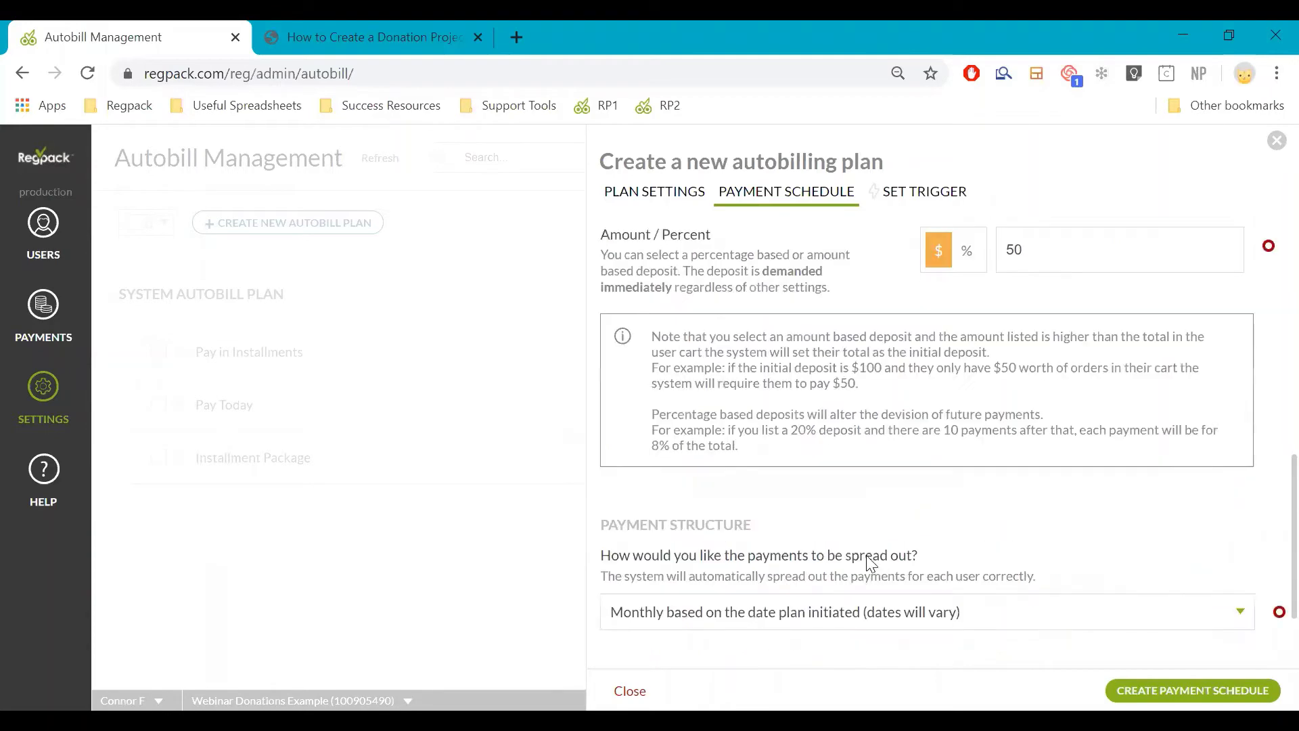
pyautogui.scroll(6, 867, 555)
# Set the plan end date to December 1, 2020
pyautogui.click(774, 444)
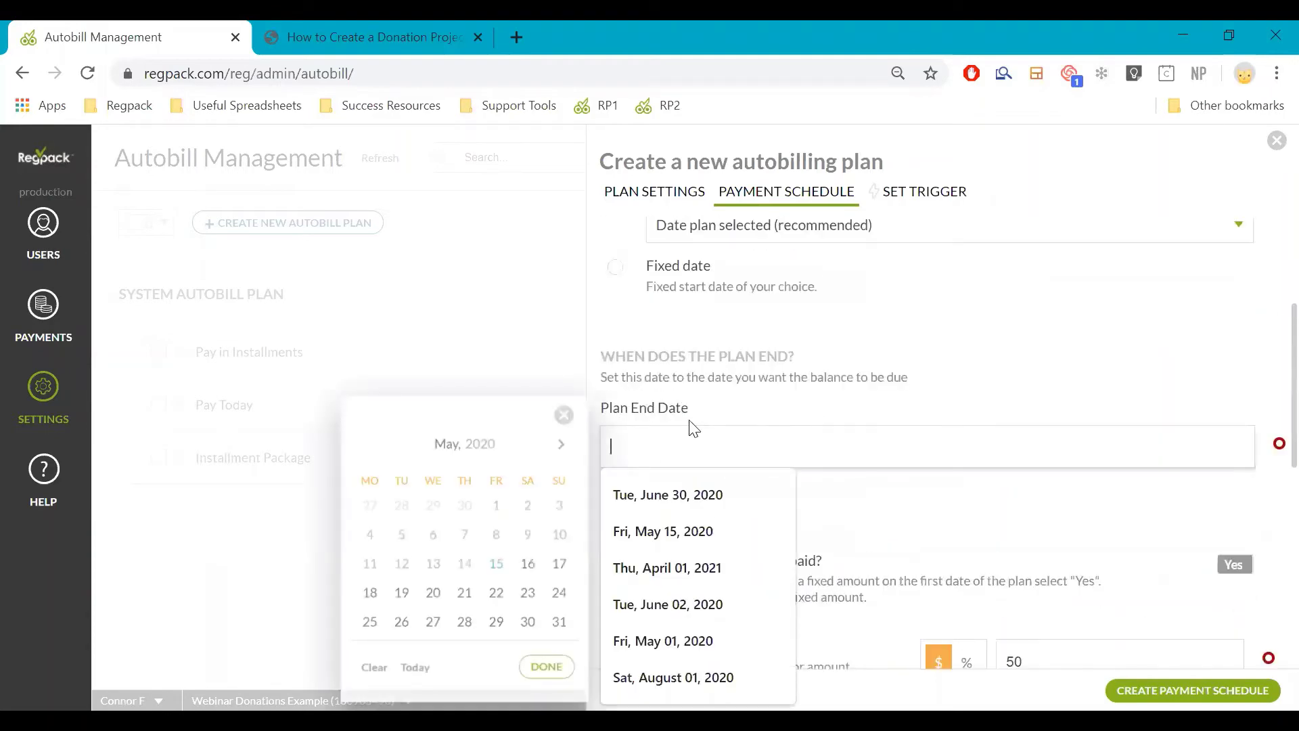
pyautogui.click(560, 459)
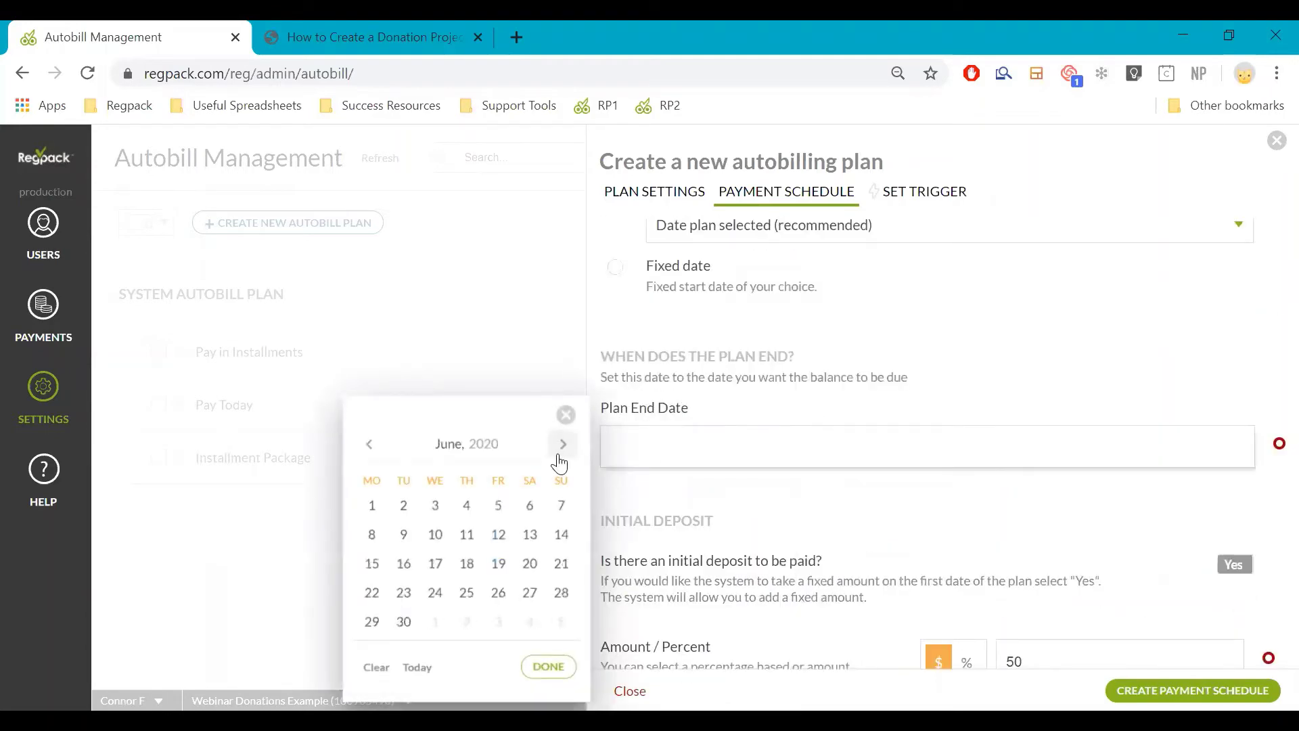
pyautogui.click(561, 452)
pyautogui.click(561, 451)
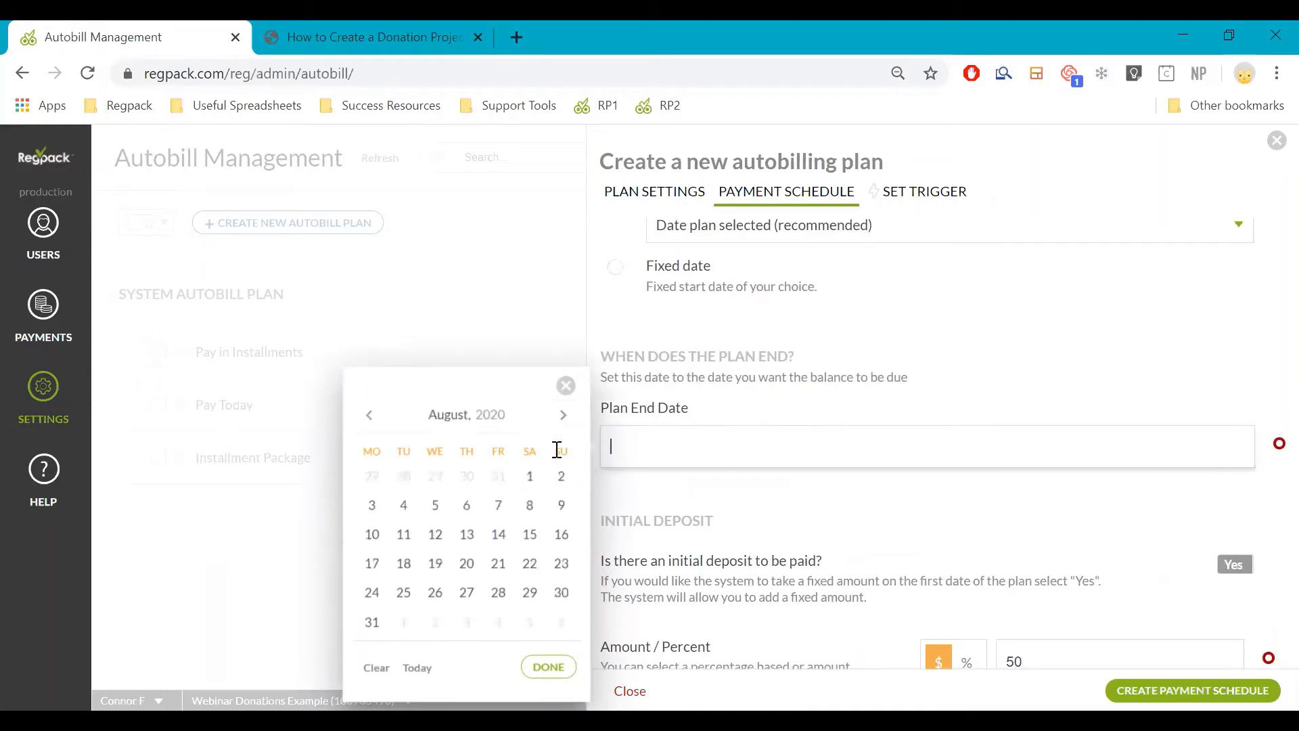
pyautogui.click(563, 444)
pyautogui.click(564, 420)
pyautogui.click(634, 451)
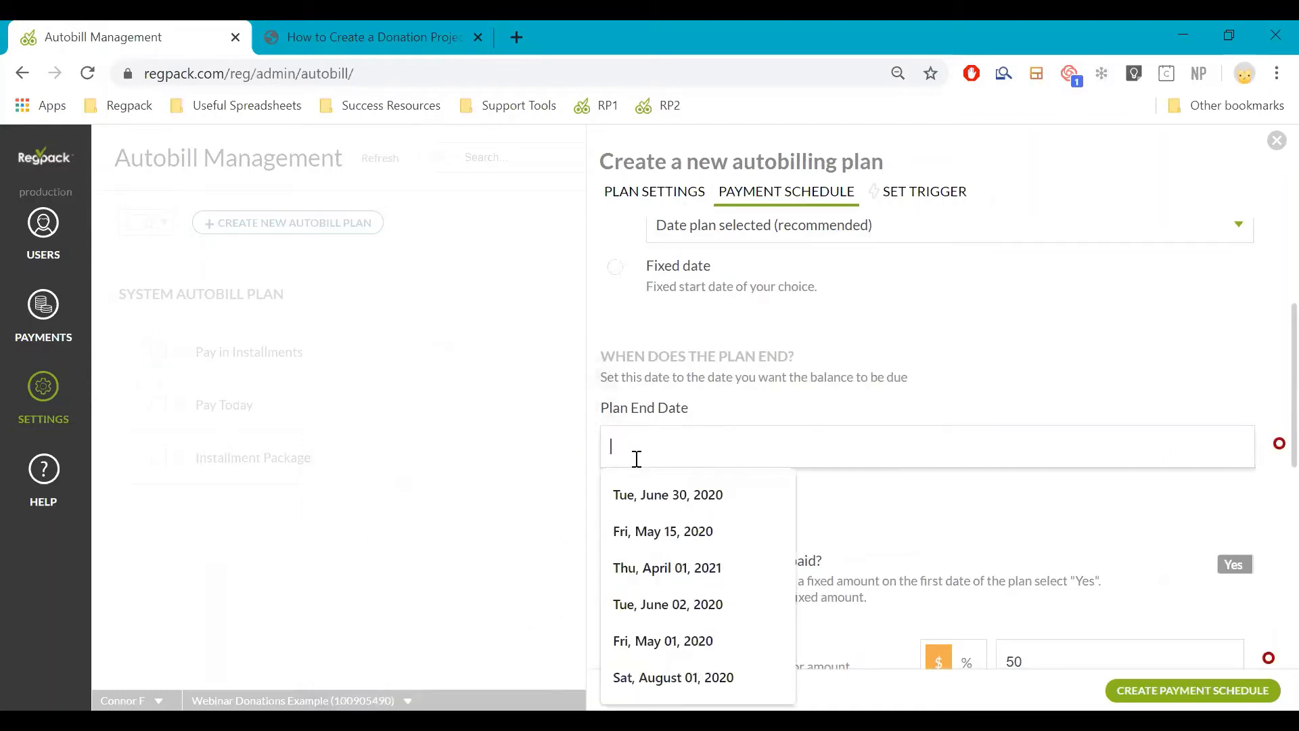
pyautogui.click(502, 446)
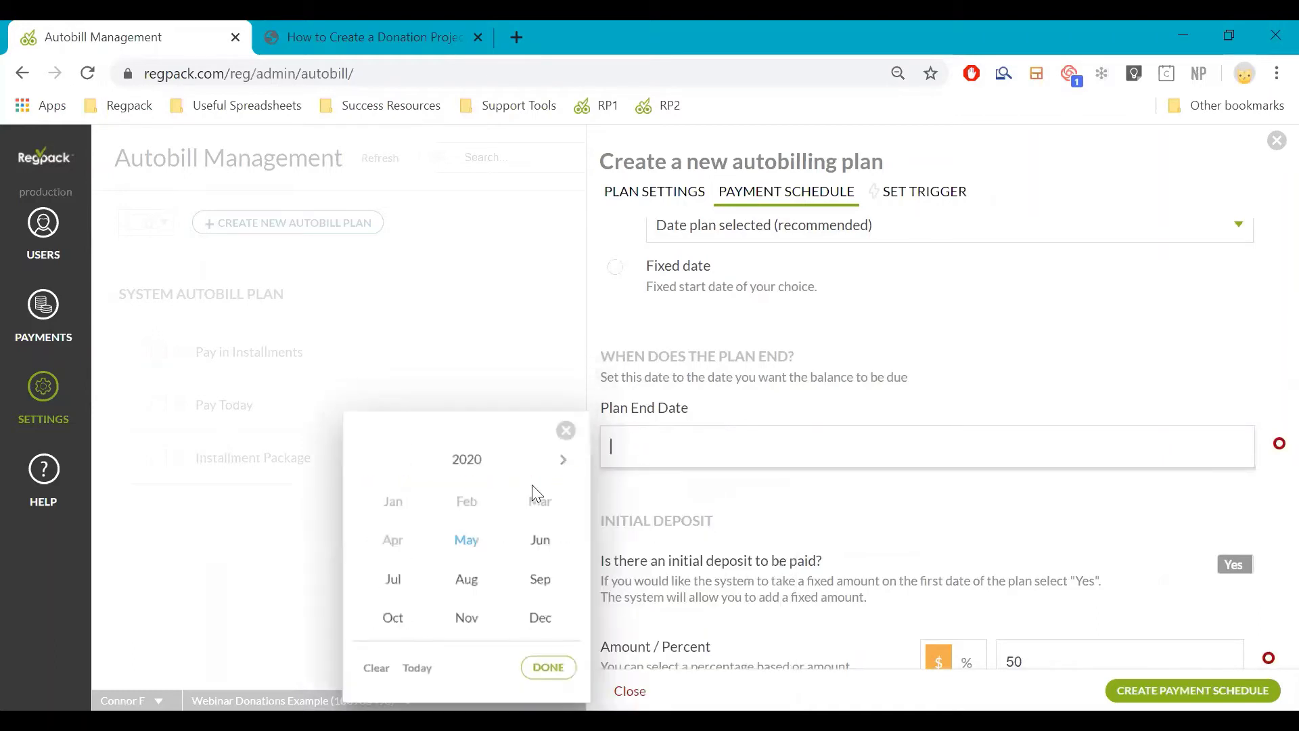
pyautogui.click(534, 614)
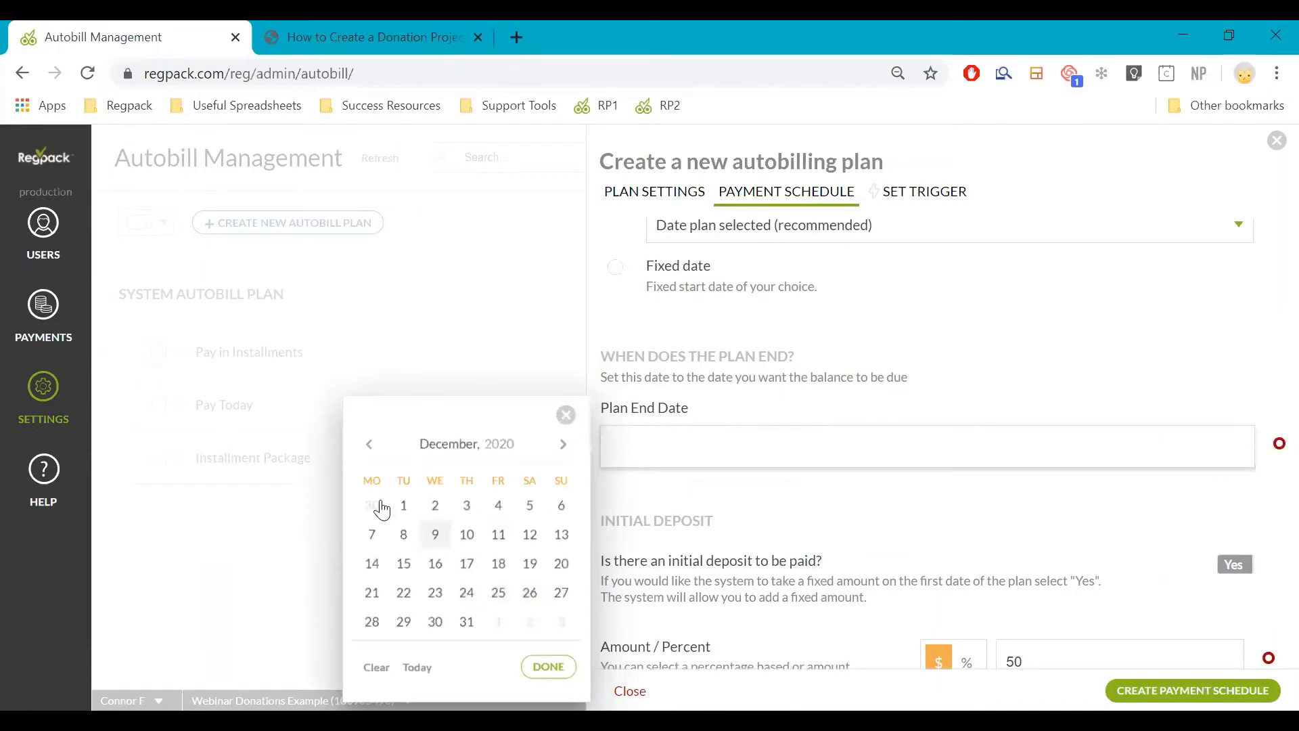
pyautogui.click(402, 506)
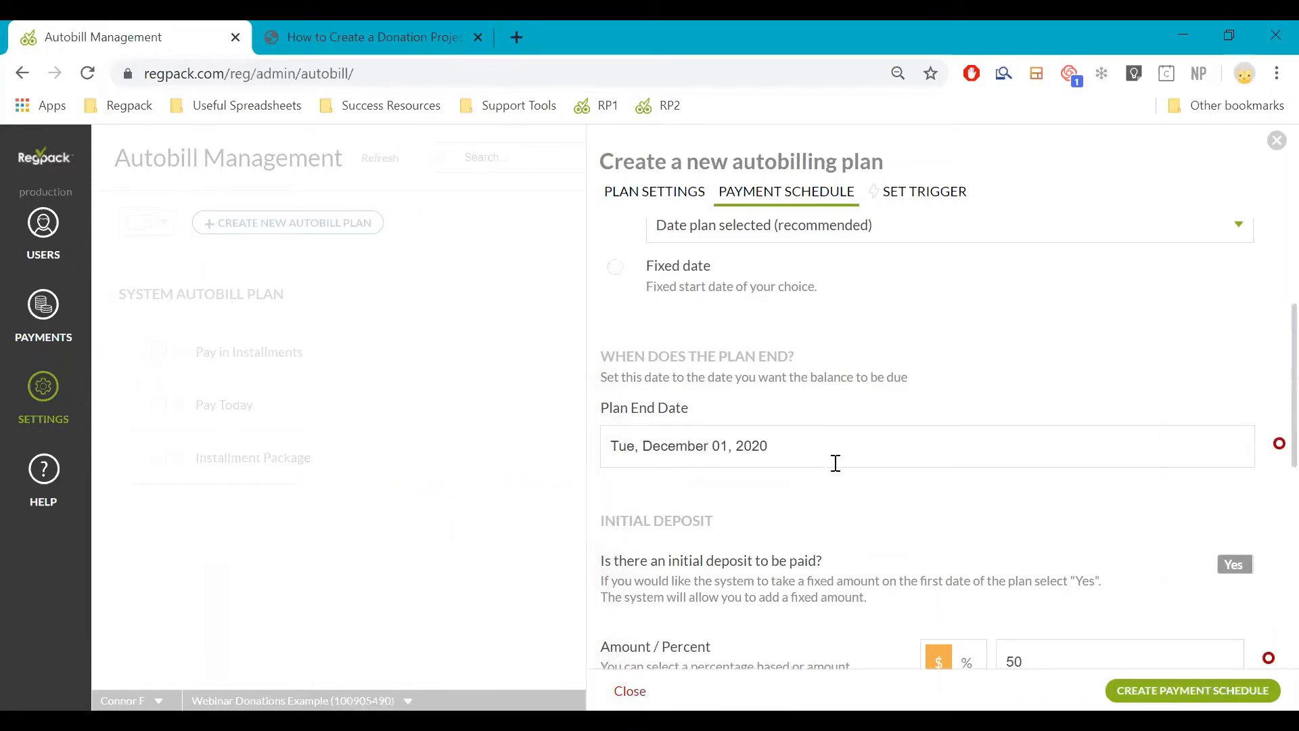
# Keep payments spread monthly from the date the plan is initiated
pyautogui.scroll(-4, 809, 447)
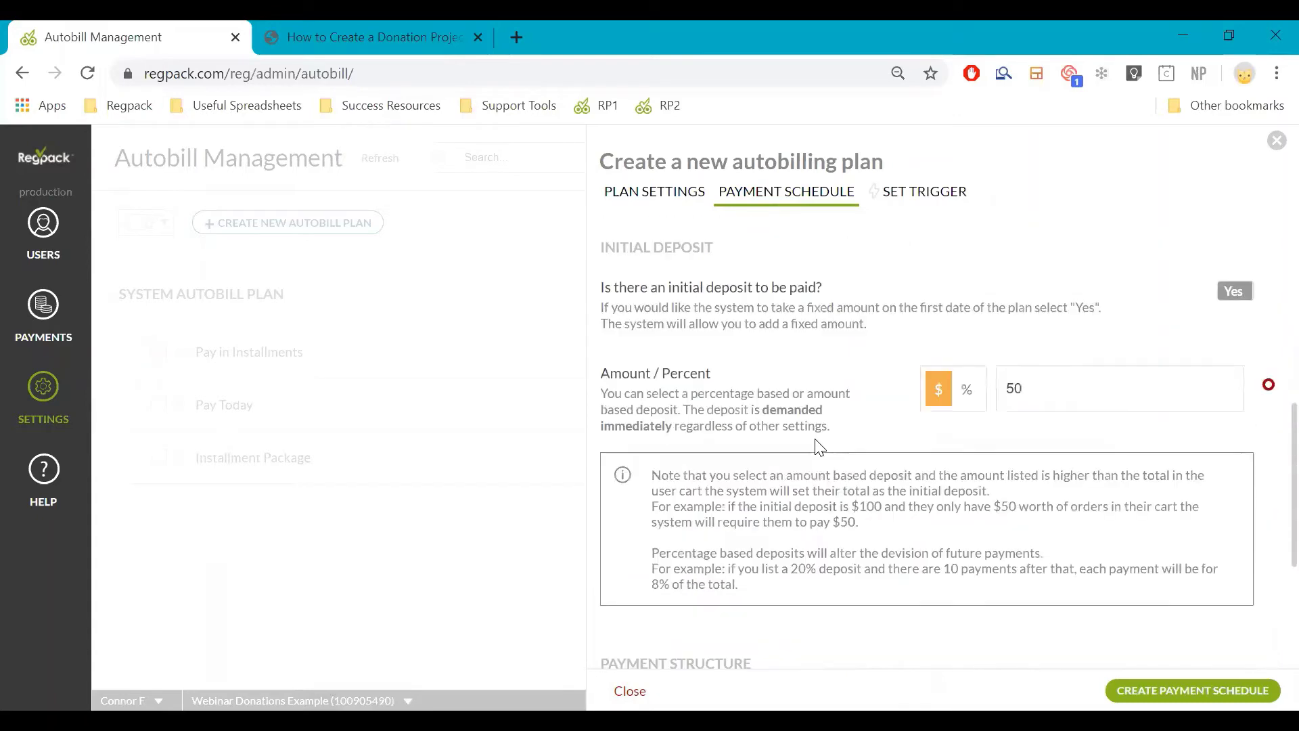
pyautogui.scroll(-4, 819, 407)
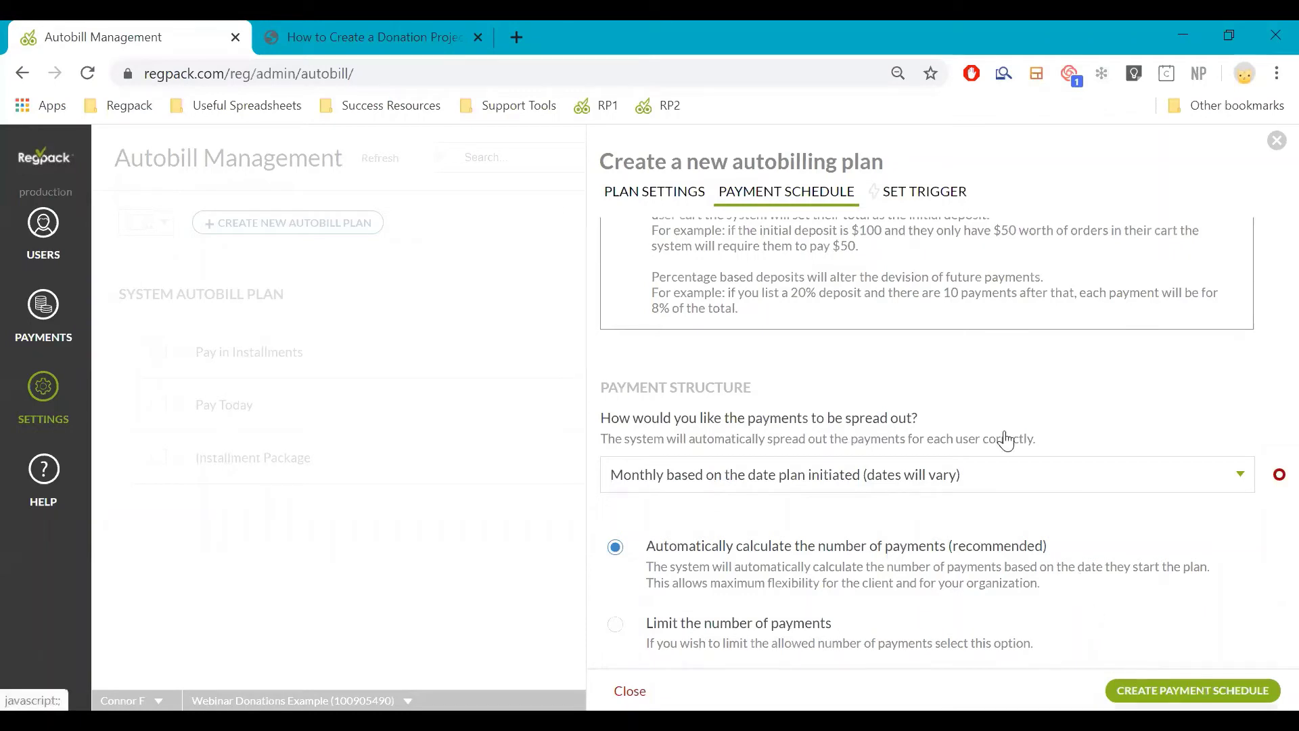
pyautogui.click(919, 489)
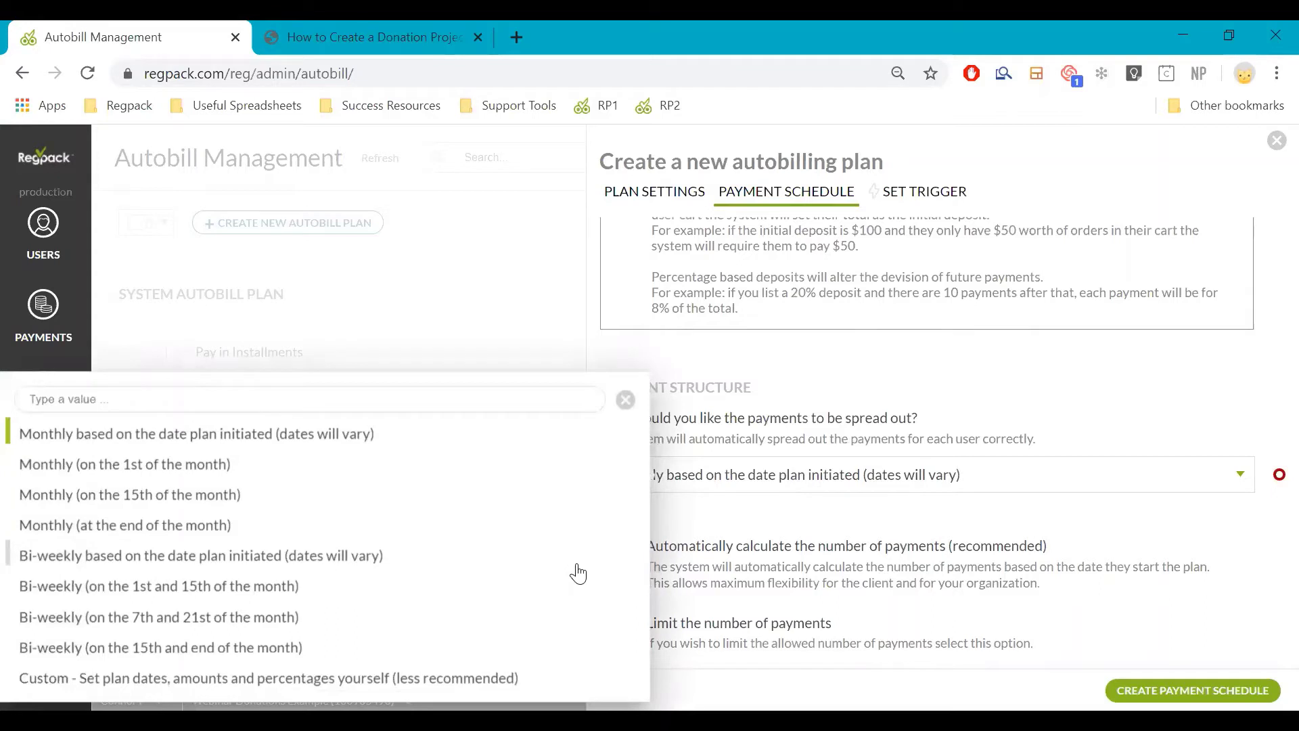
pyautogui.click(730, 542)
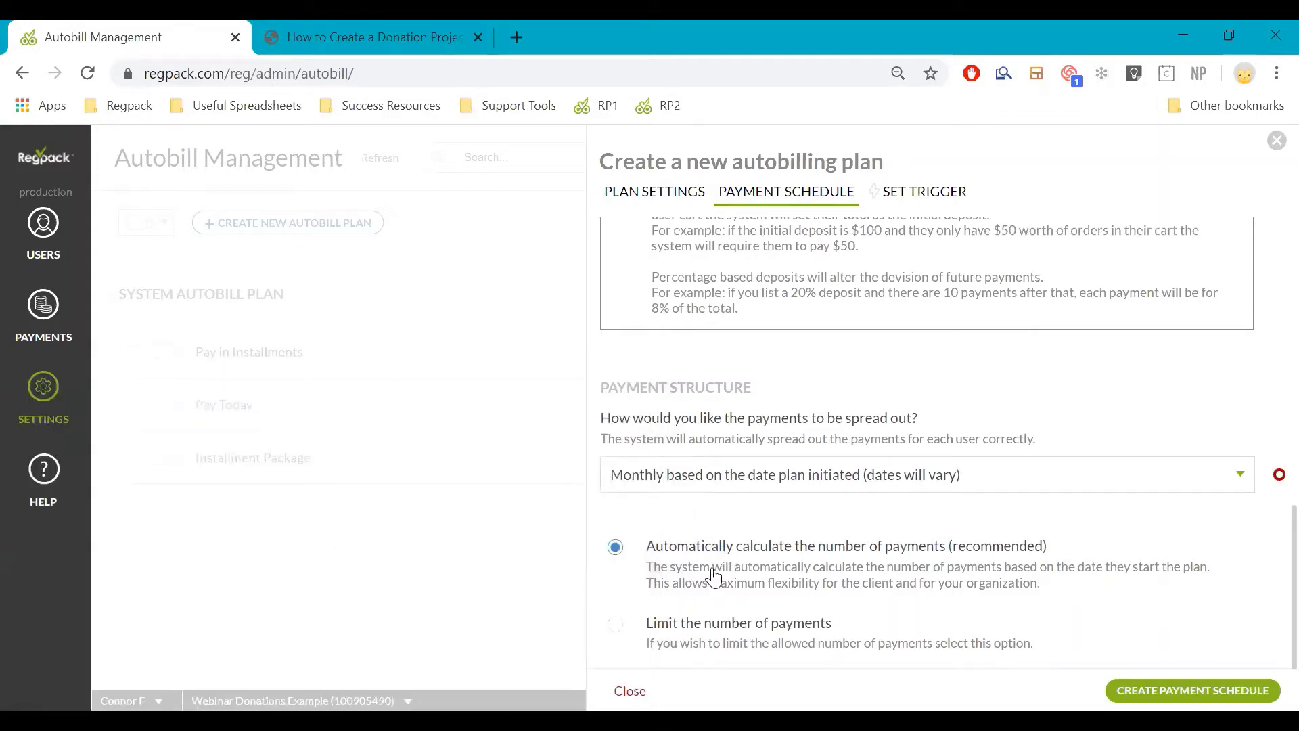
pyautogui.scroll(6, 714, 572)
pyautogui.scroll(-2, 713, 566)
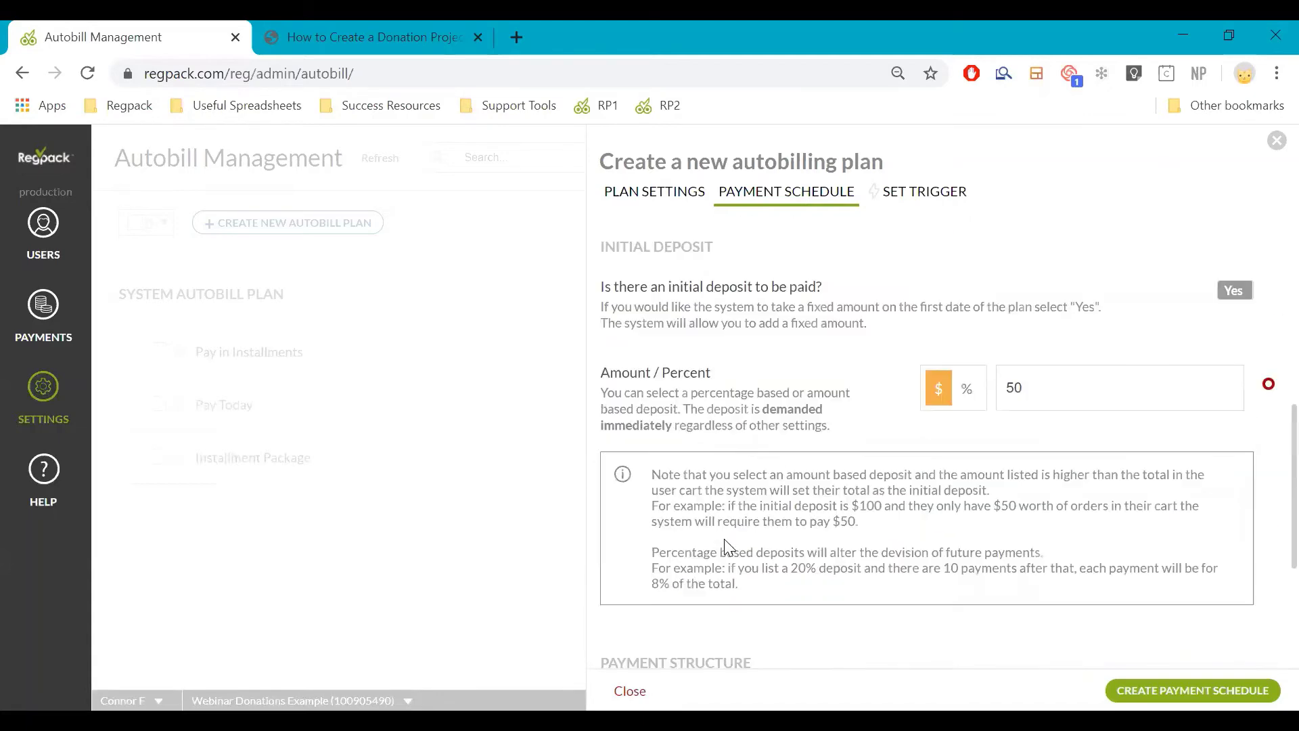
pyautogui.scroll(2, 725, 543)
pyautogui.scroll(-4, 730, 539)
pyautogui.scroll(2, 730, 539)
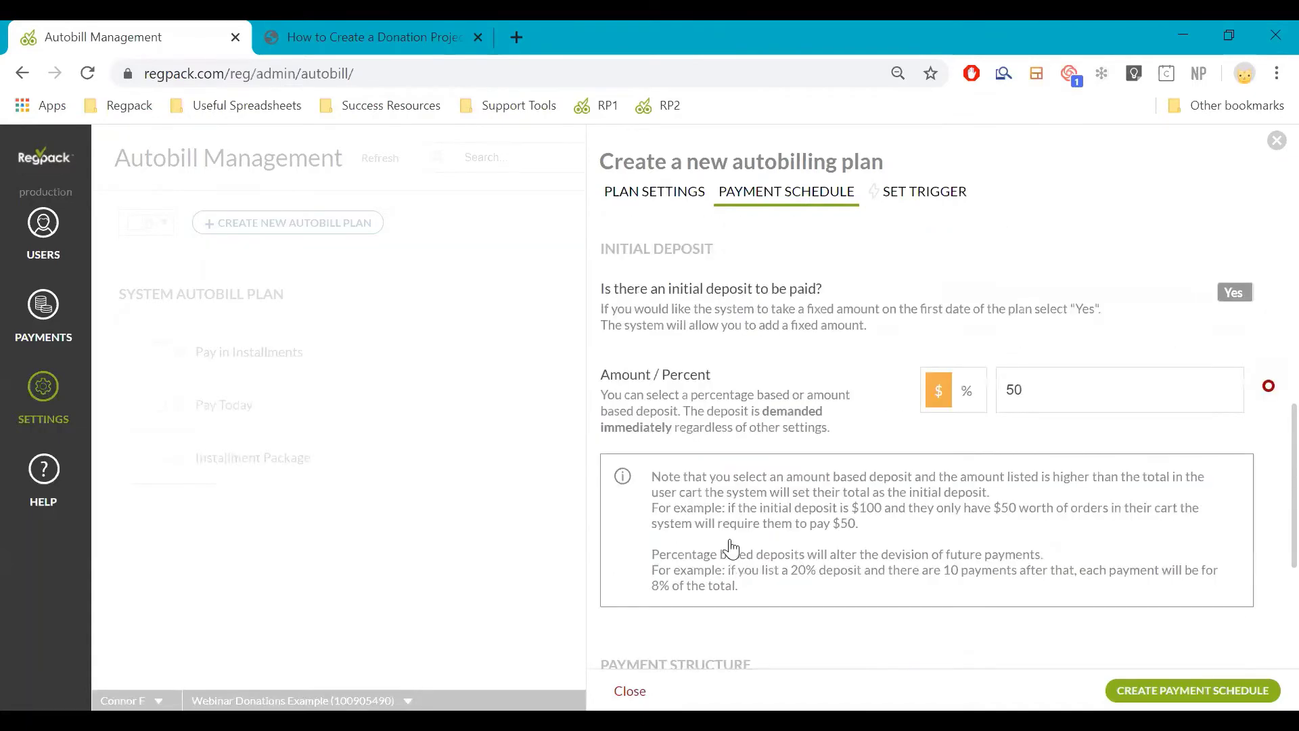
pyautogui.scroll(-5, 730, 552)
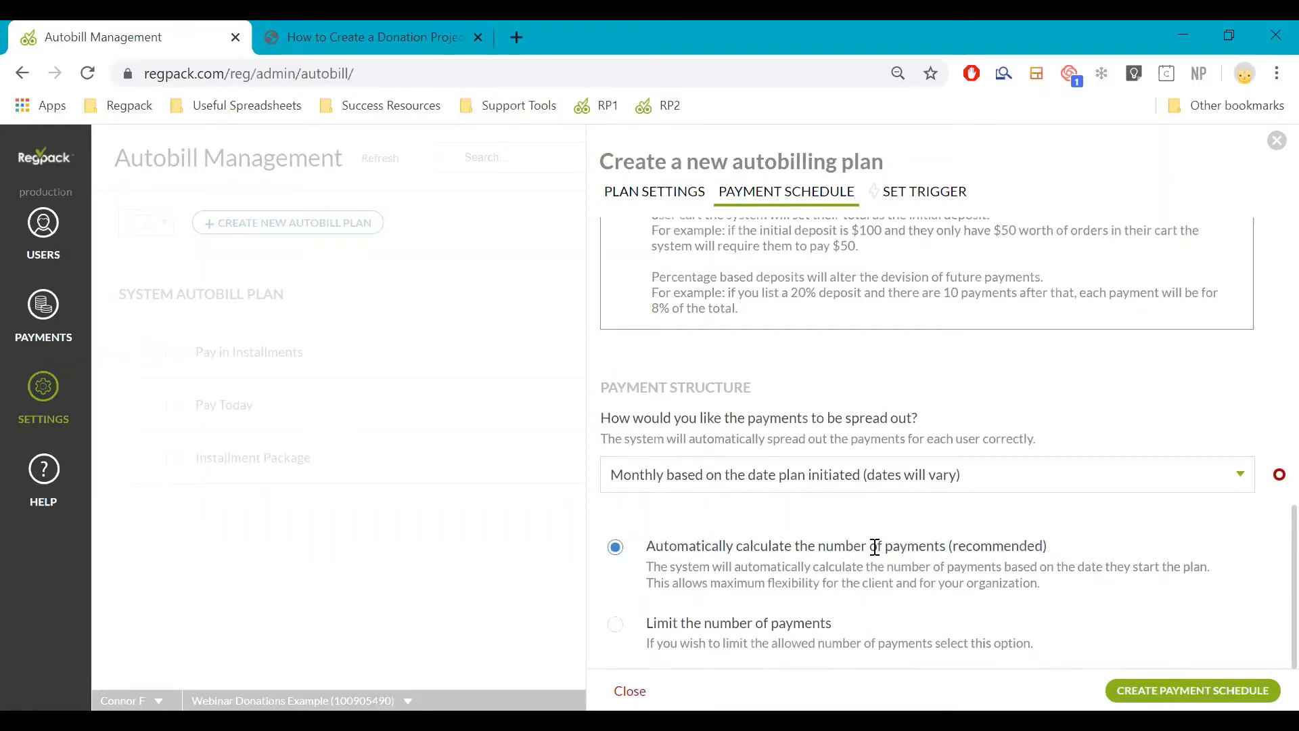
# Try capping payments at 3, then revert to automatically calculating the payment count
pyautogui.click(829, 621)
pyautogui.click(1025, 511)
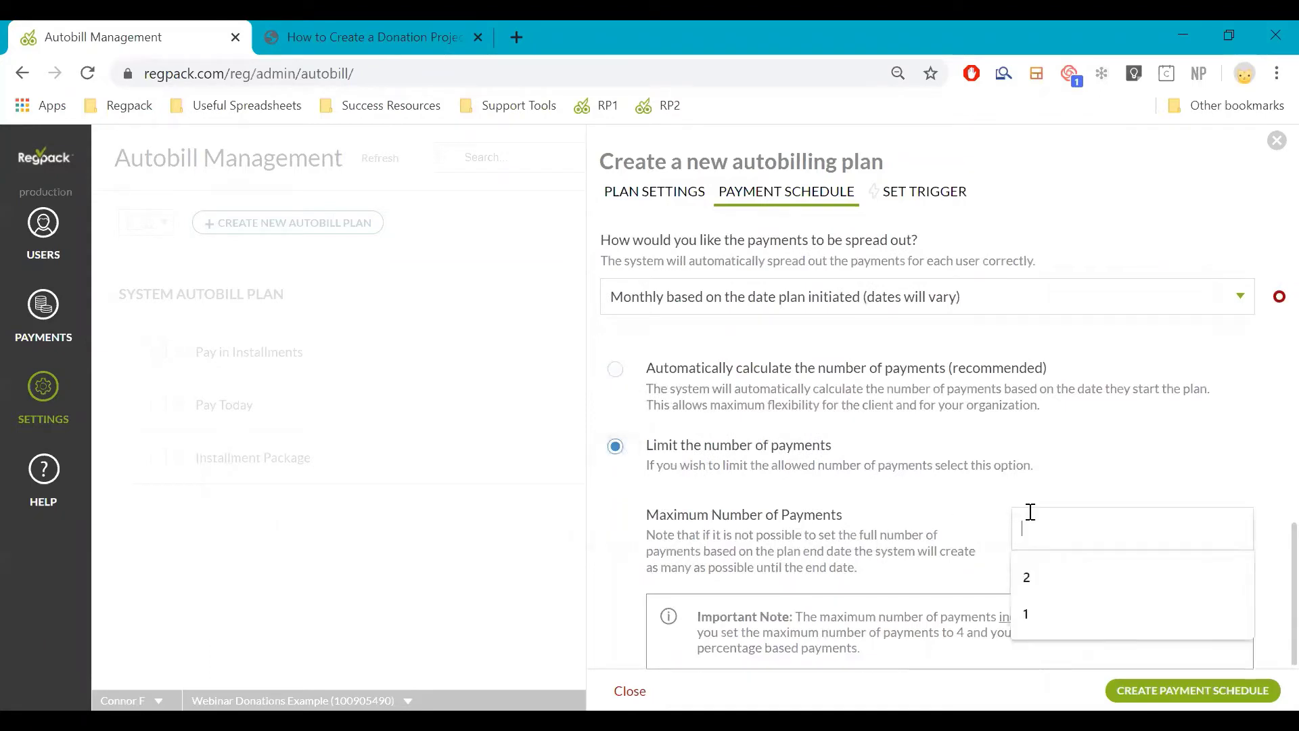
pyautogui.write('3')
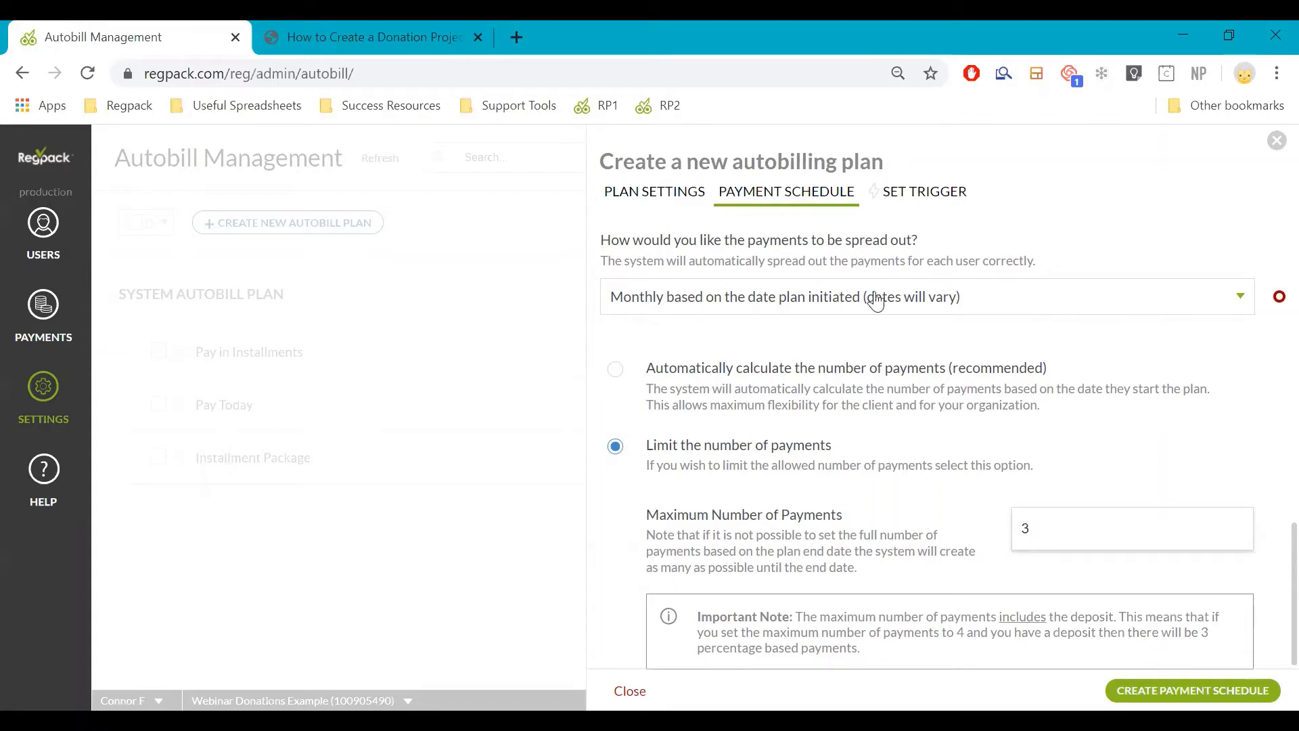
pyautogui.click(830, 370)
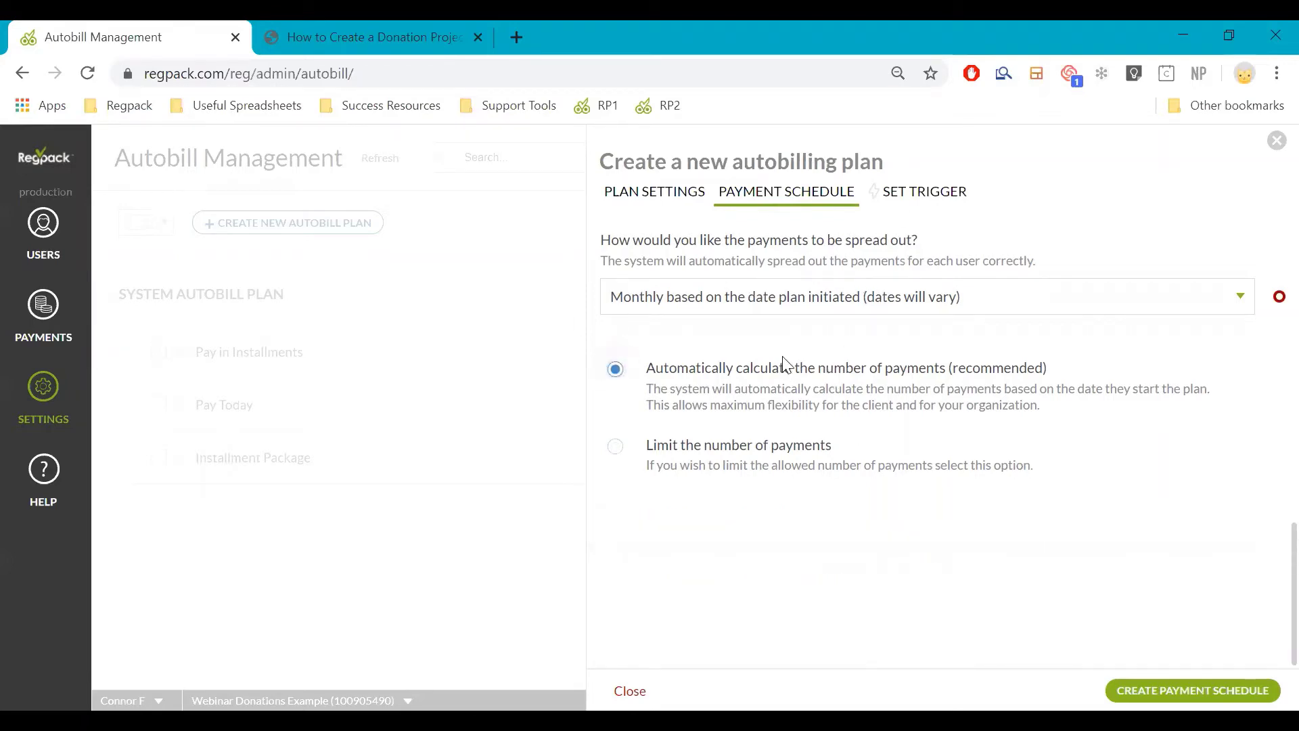
pyautogui.scroll(15, 809, 318)
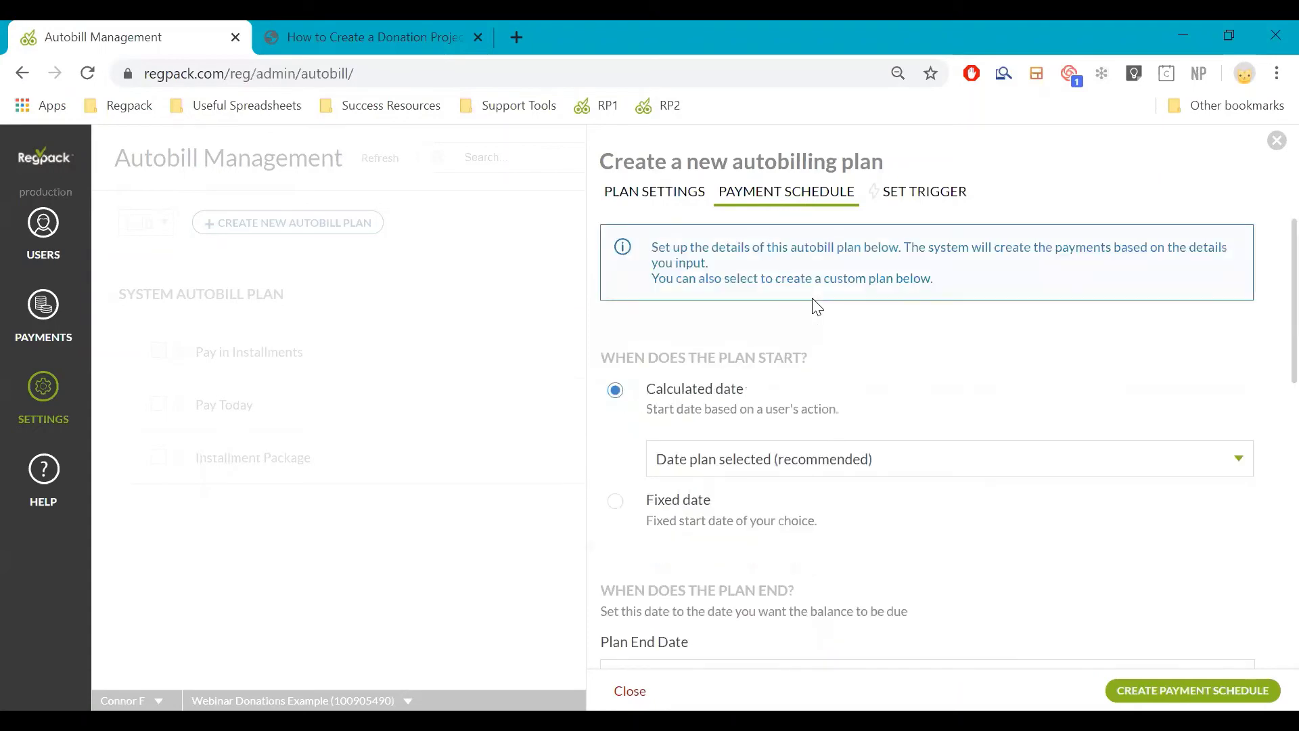
pyautogui.scroll(-6, 816, 308)
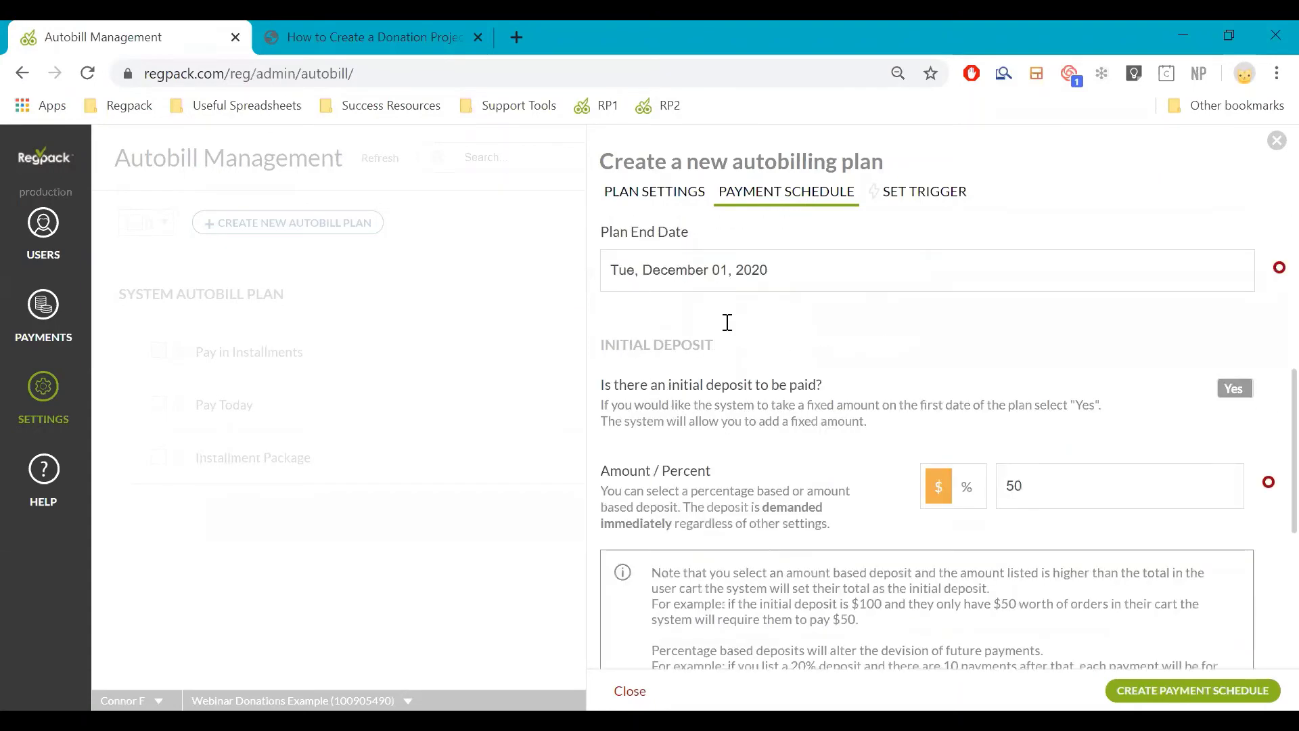
pyautogui.scroll(-5, 850, 278)
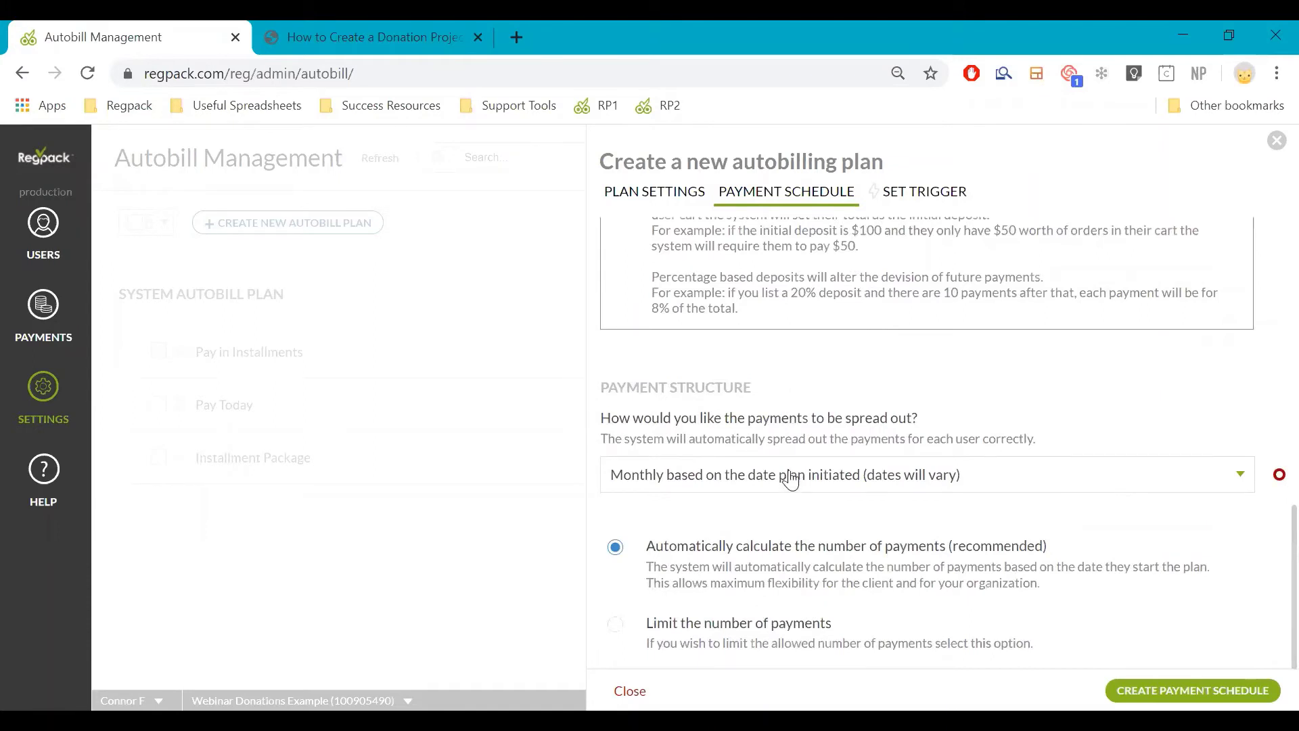
# Choose 'Monthly (at the end of the month)' billing and create the payment schedule
pyautogui.click(854, 481)
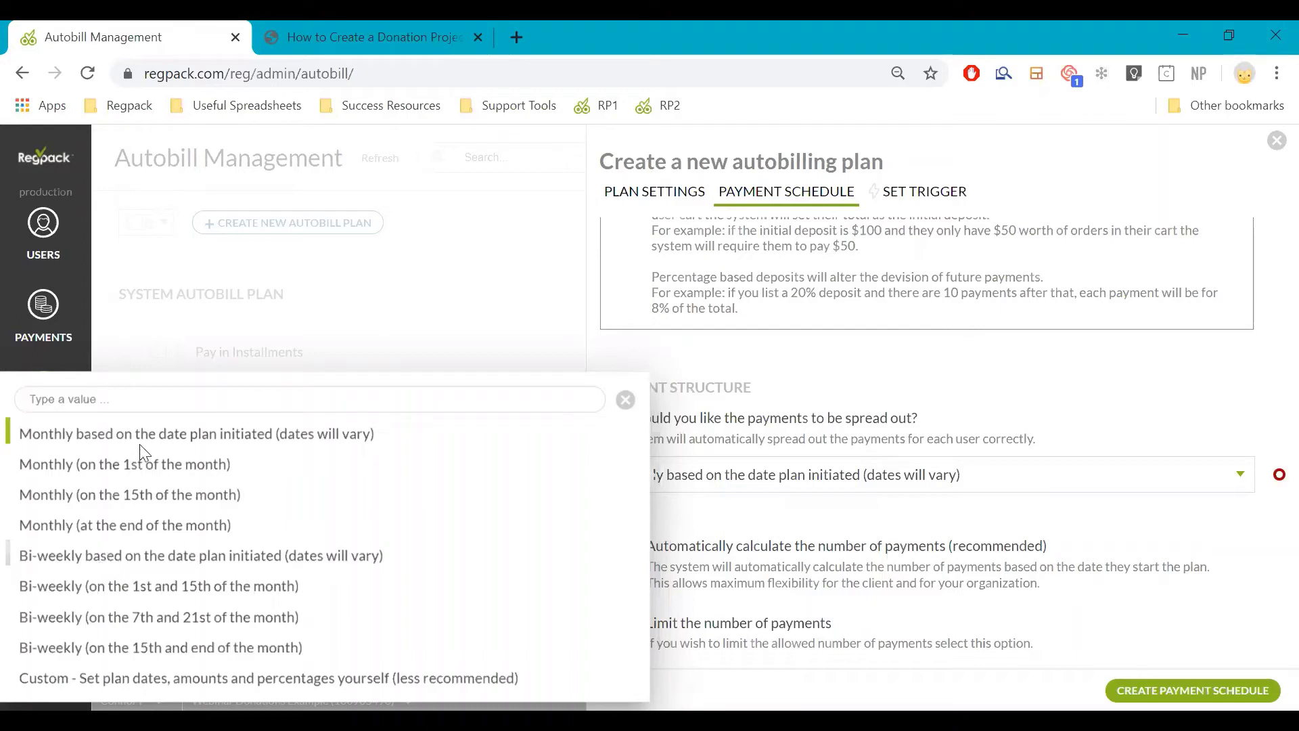
pyautogui.click(129, 524)
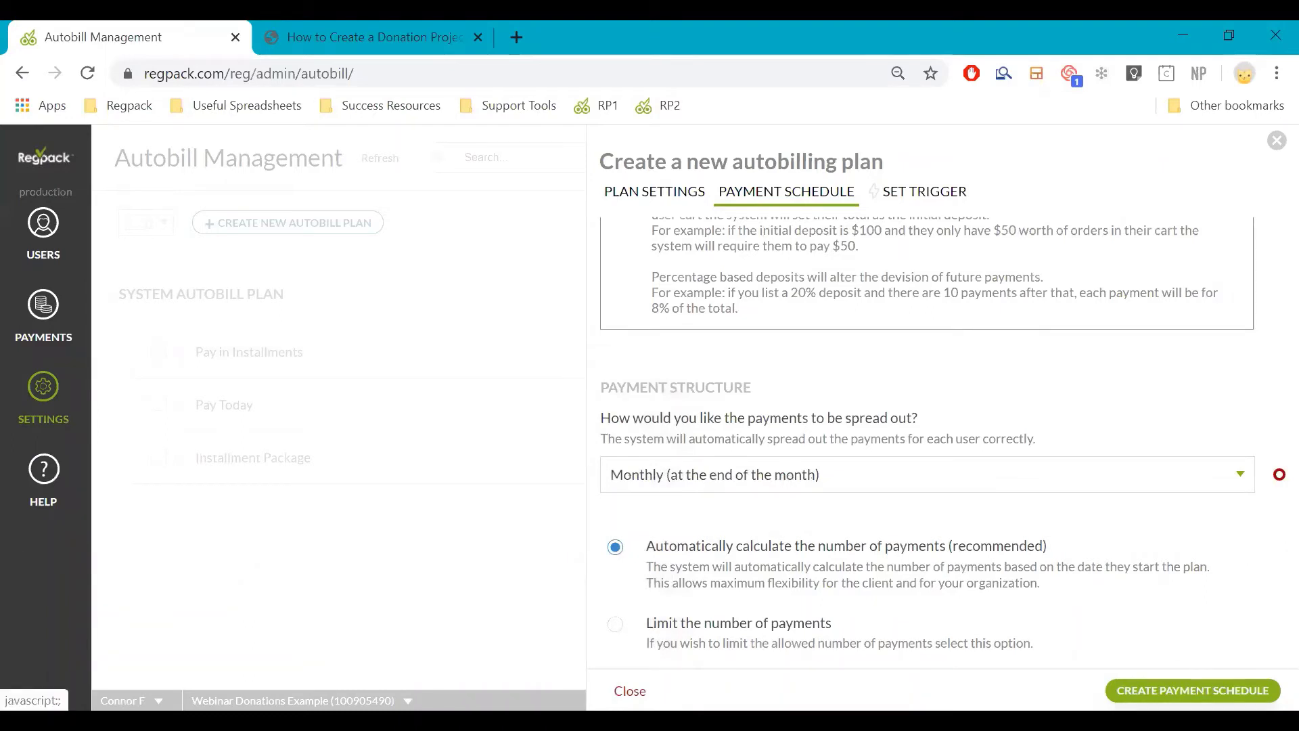
pyautogui.click(1151, 690)
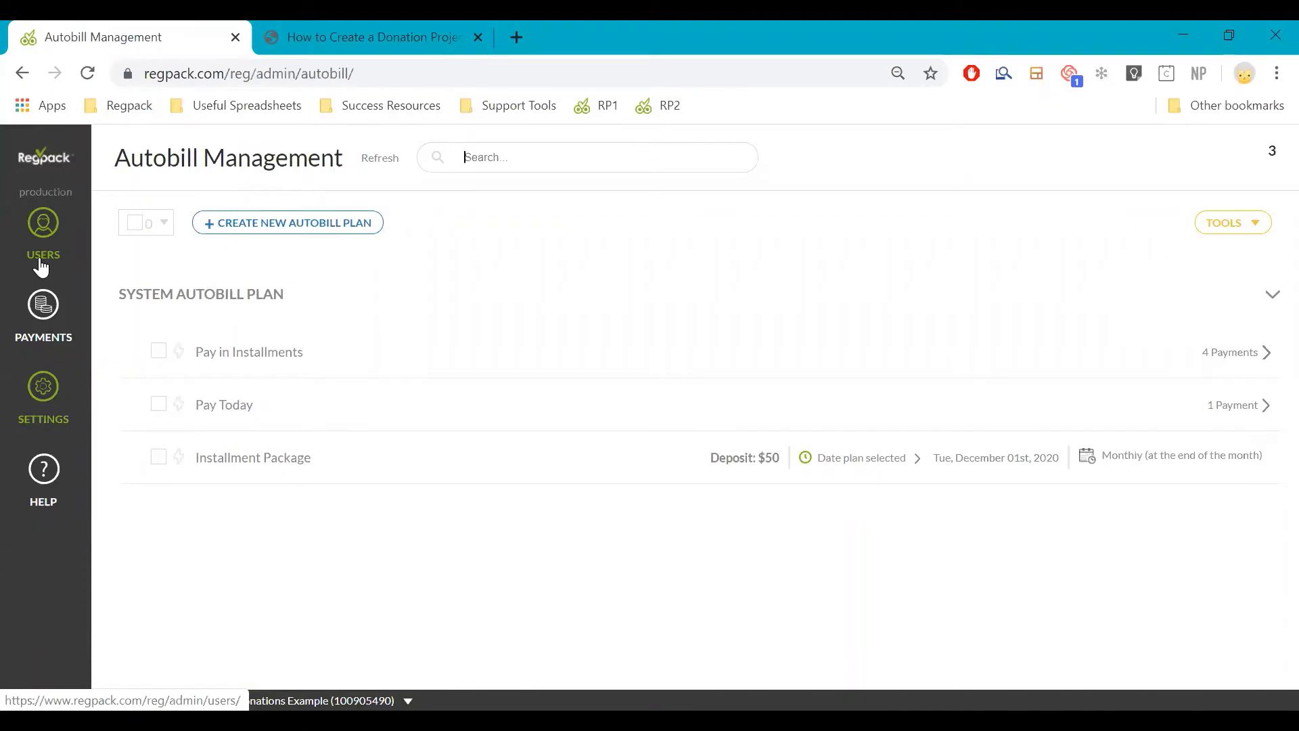
# Switch Installment Package to selected products, ending with the whole Donation Options category
pyautogui.moveTo(426, 456)
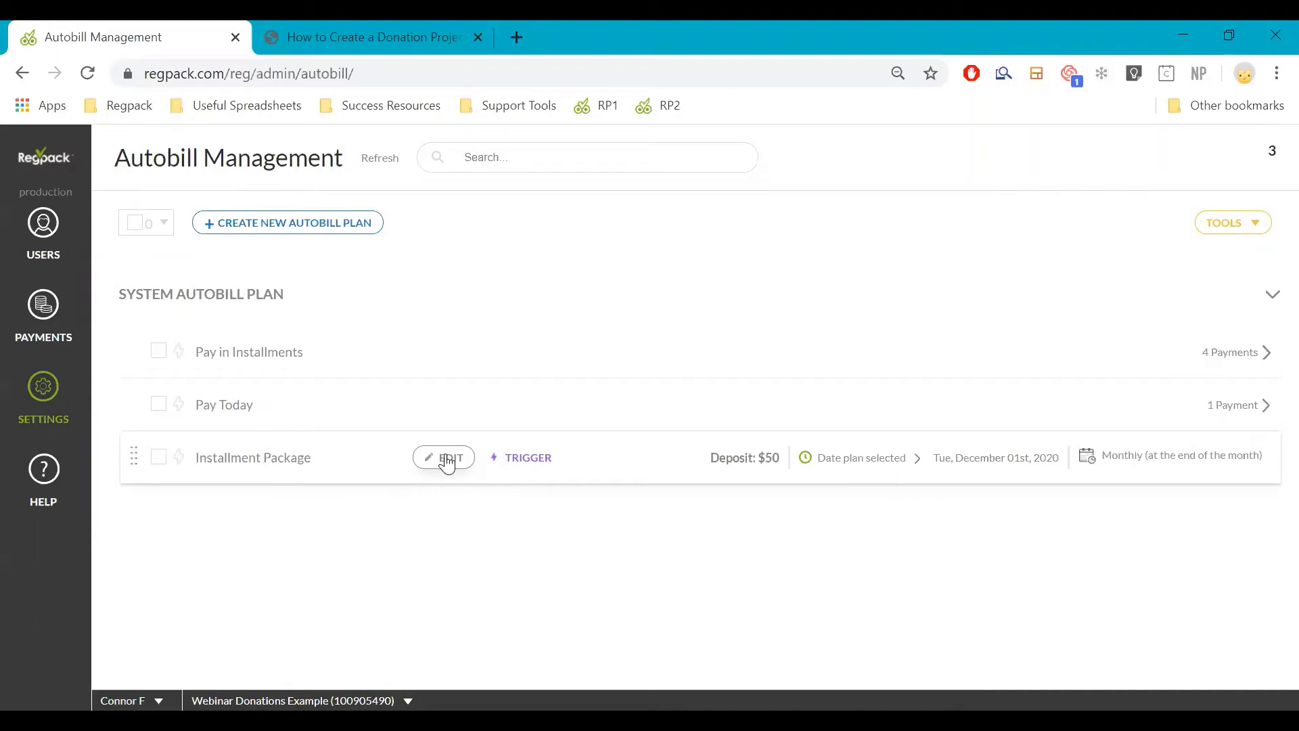
pyautogui.click(445, 459)
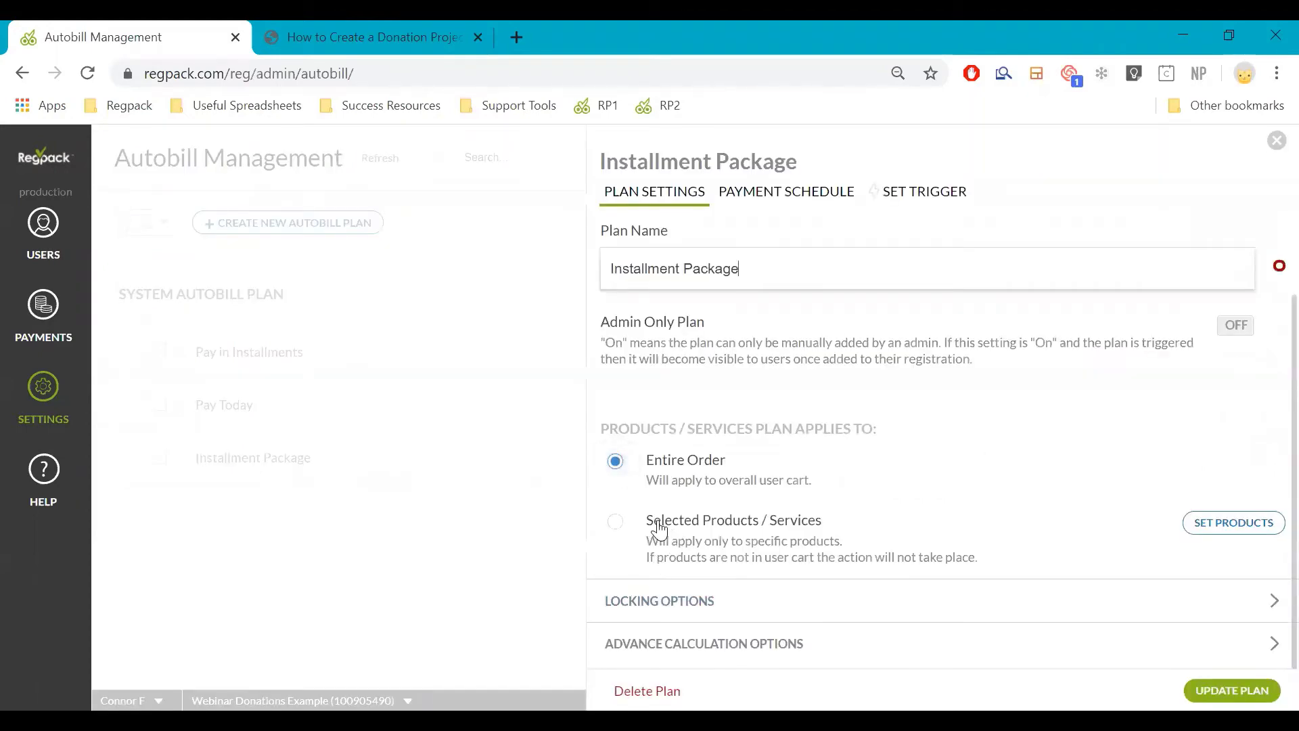
pyautogui.click(656, 522)
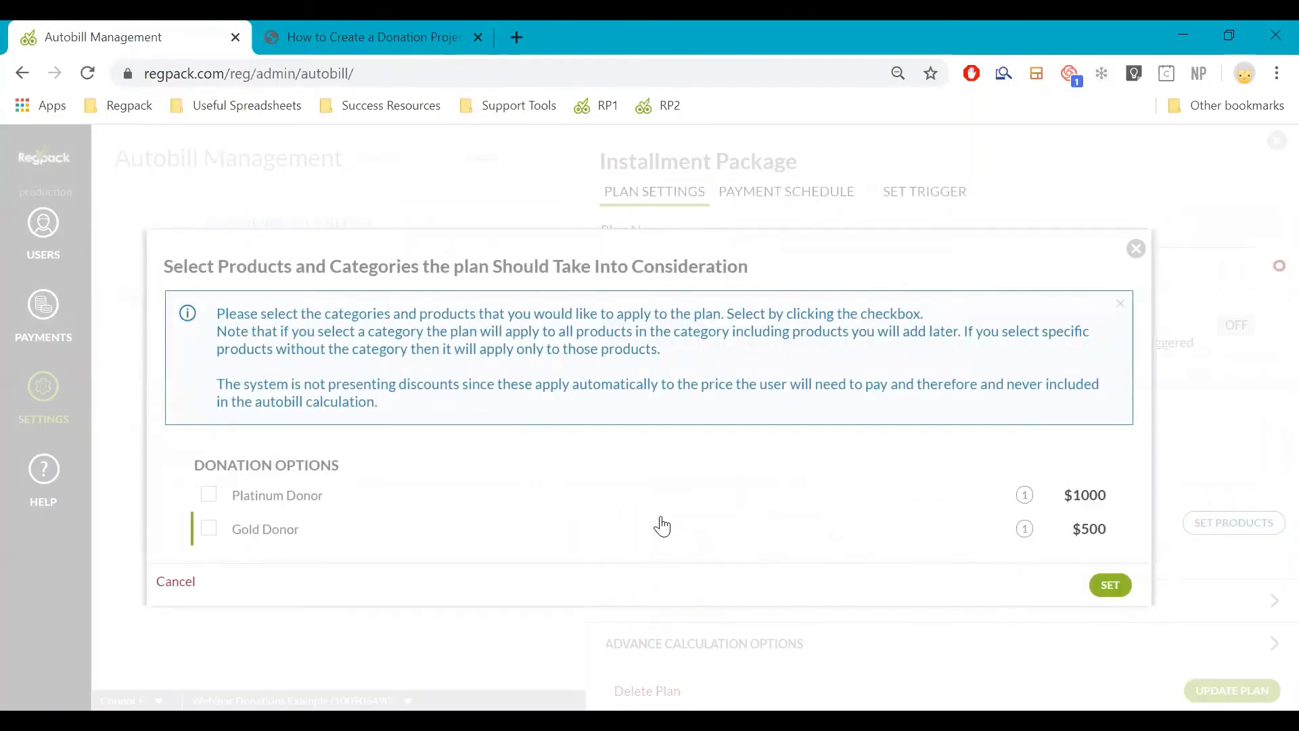
pyautogui.click(307, 496)
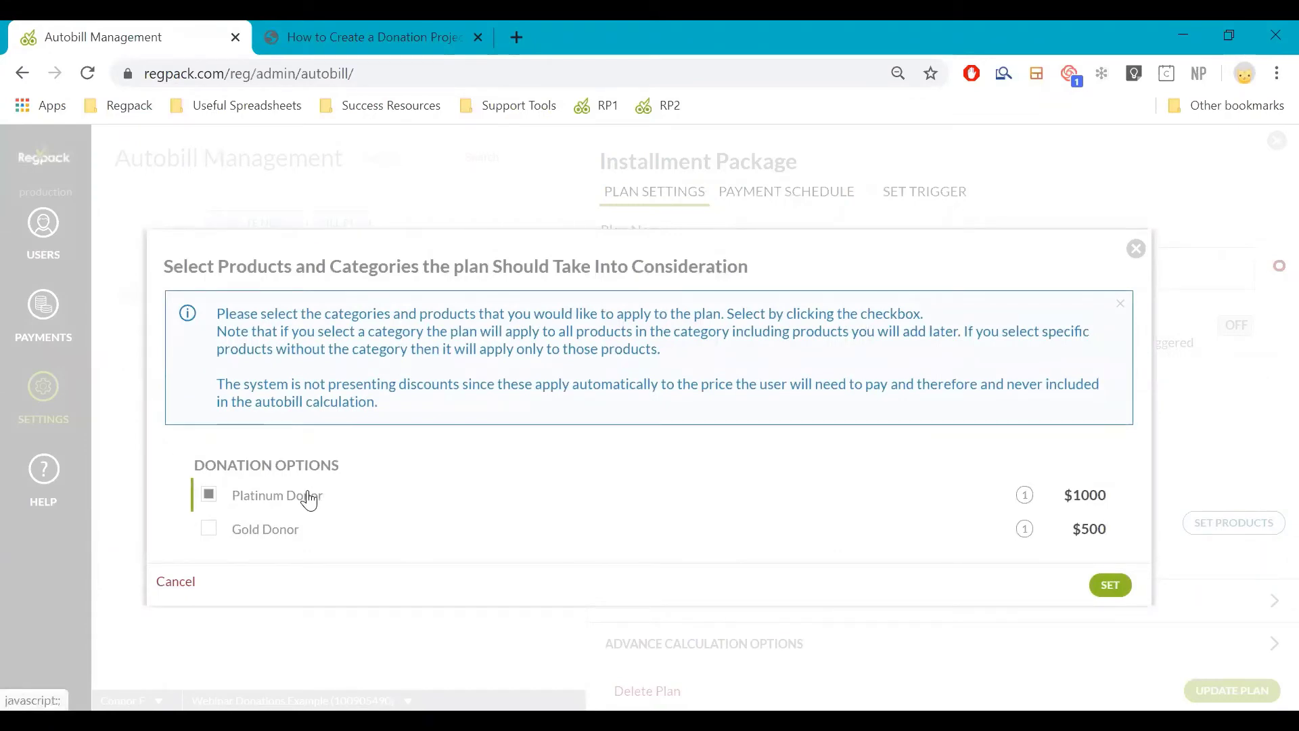
pyautogui.click(1106, 586)
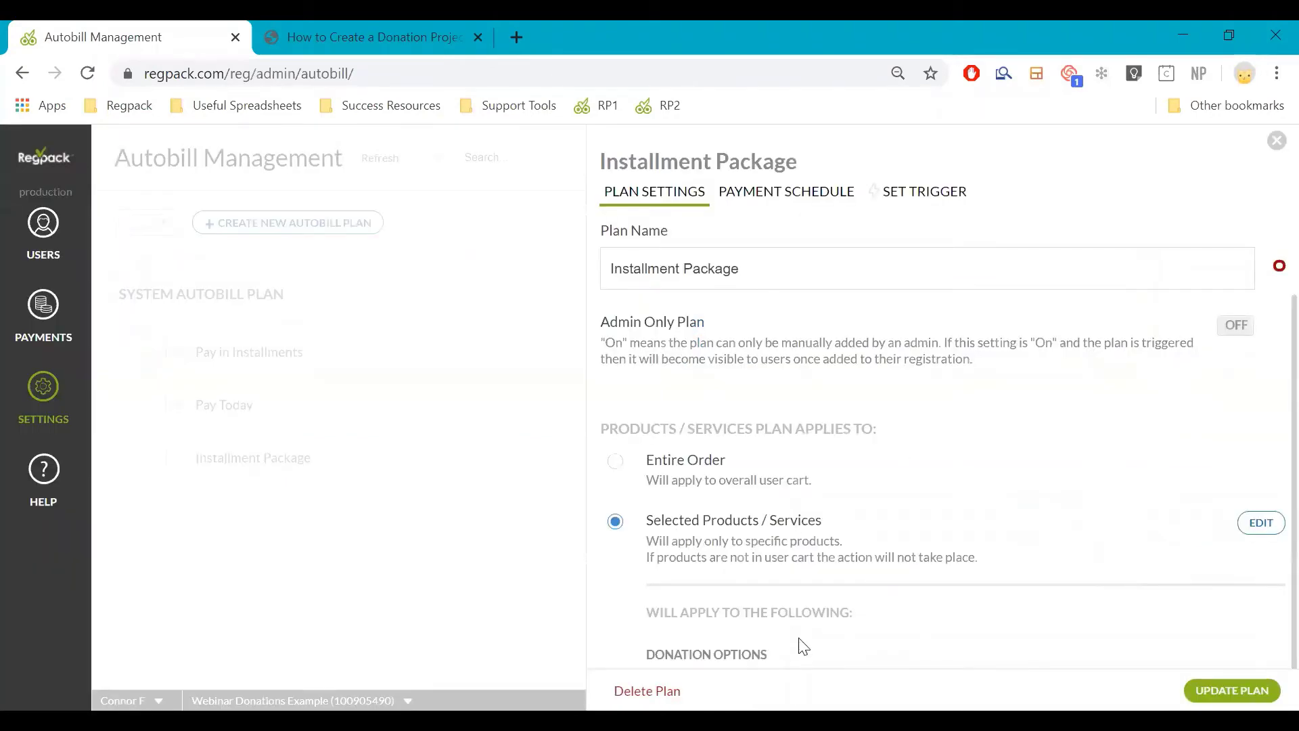
pyautogui.scroll(-2, 796, 619)
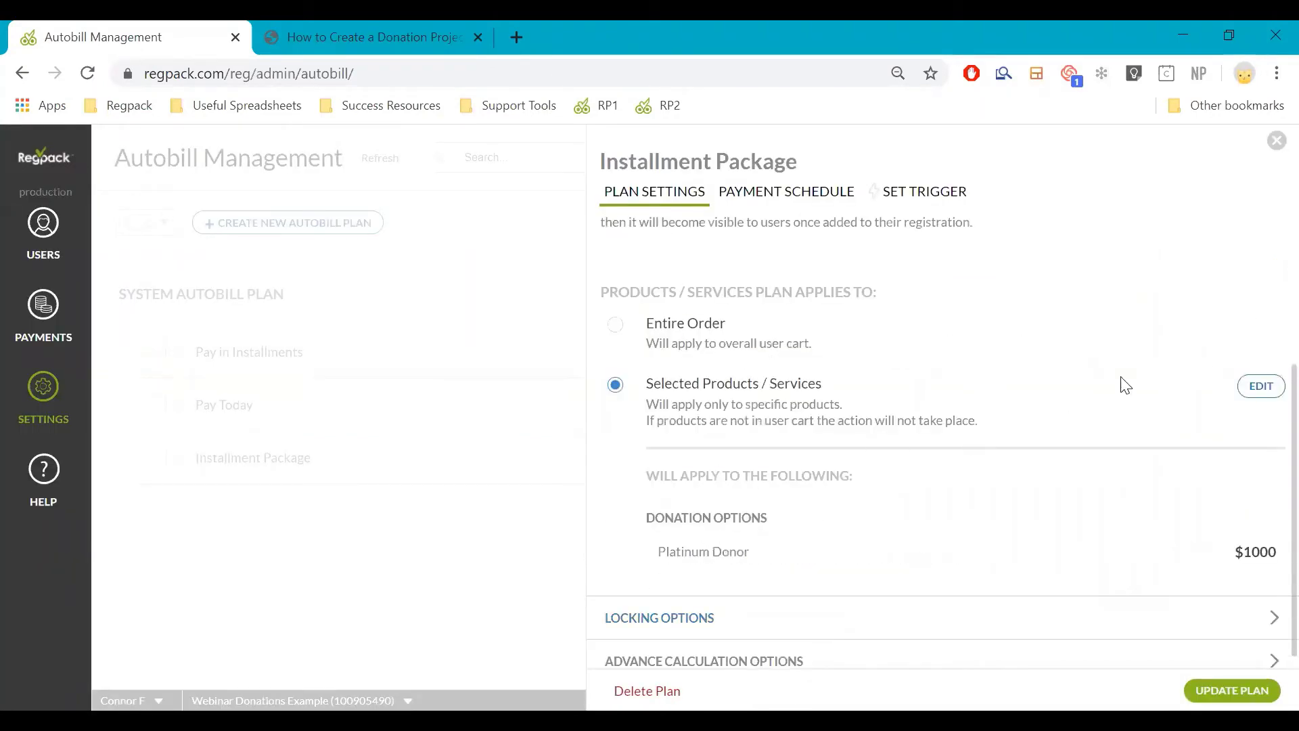
pyautogui.click(1251, 384)
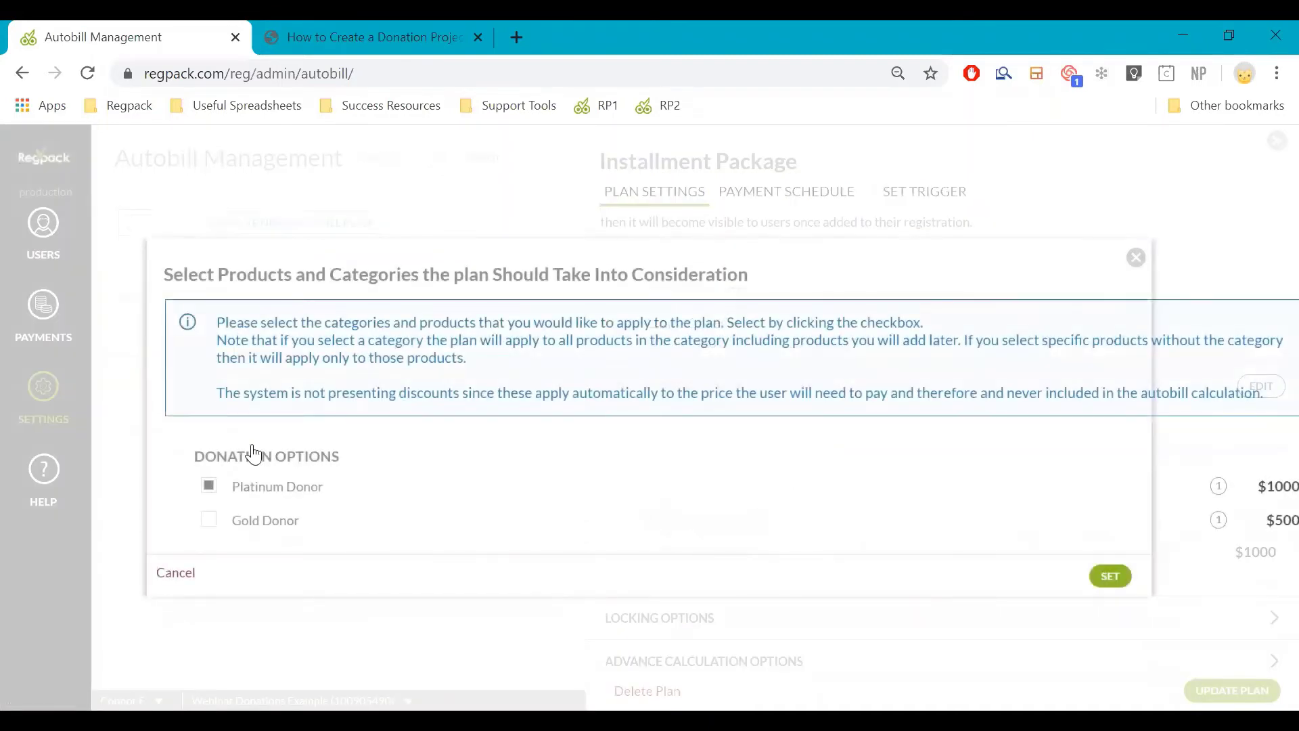
pyautogui.click(180, 456)
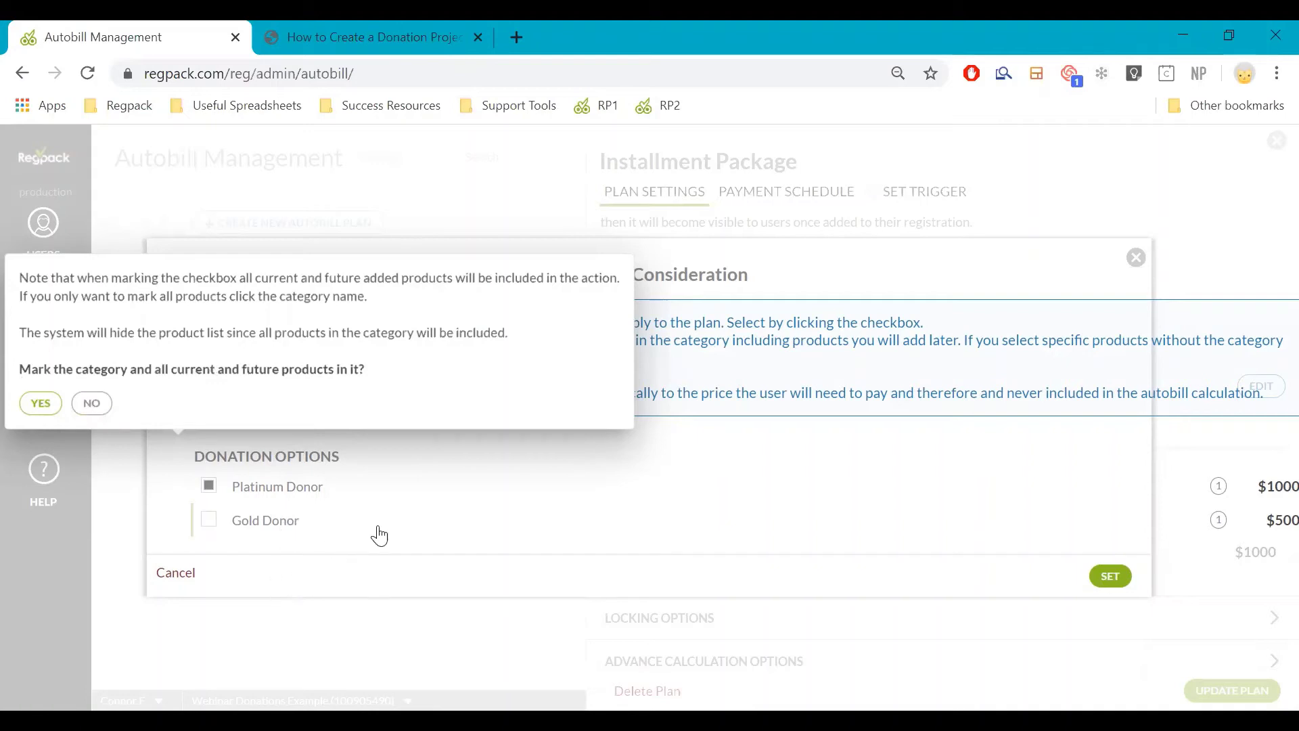
pyautogui.click(42, 404)
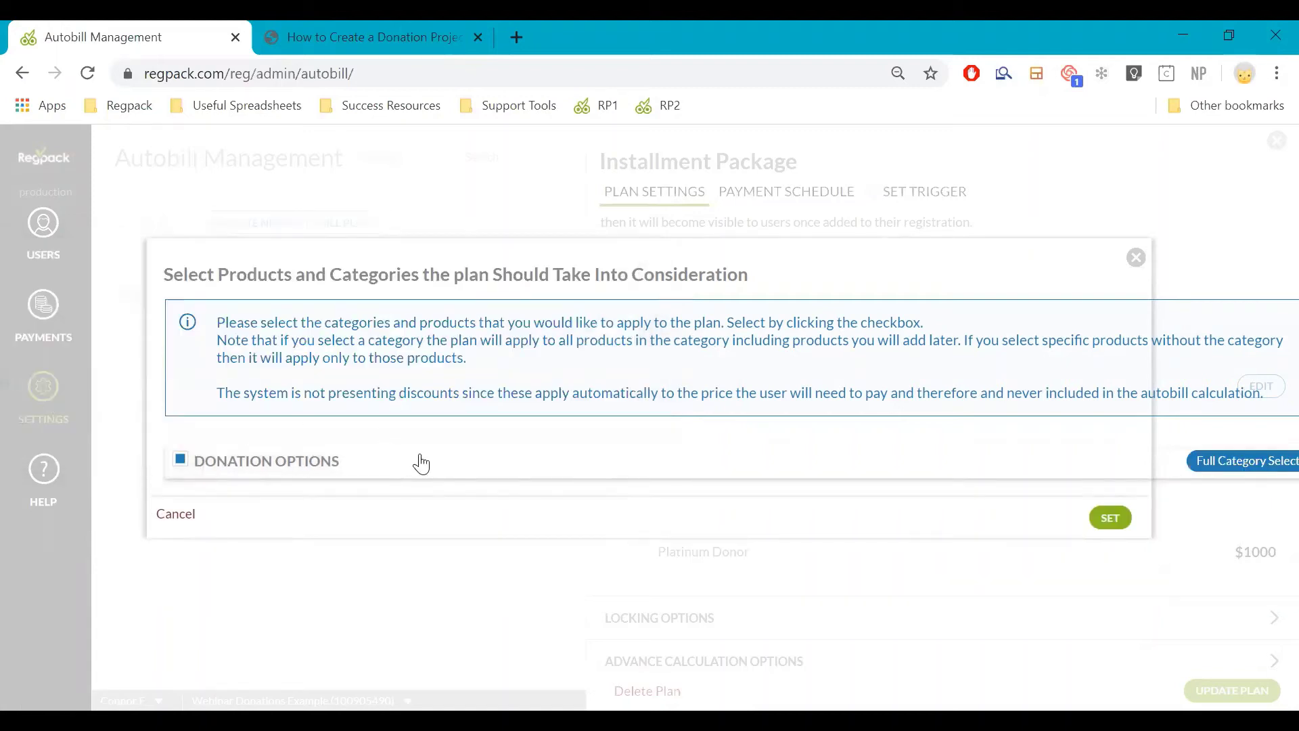
pyautogui.click(1120, 518)
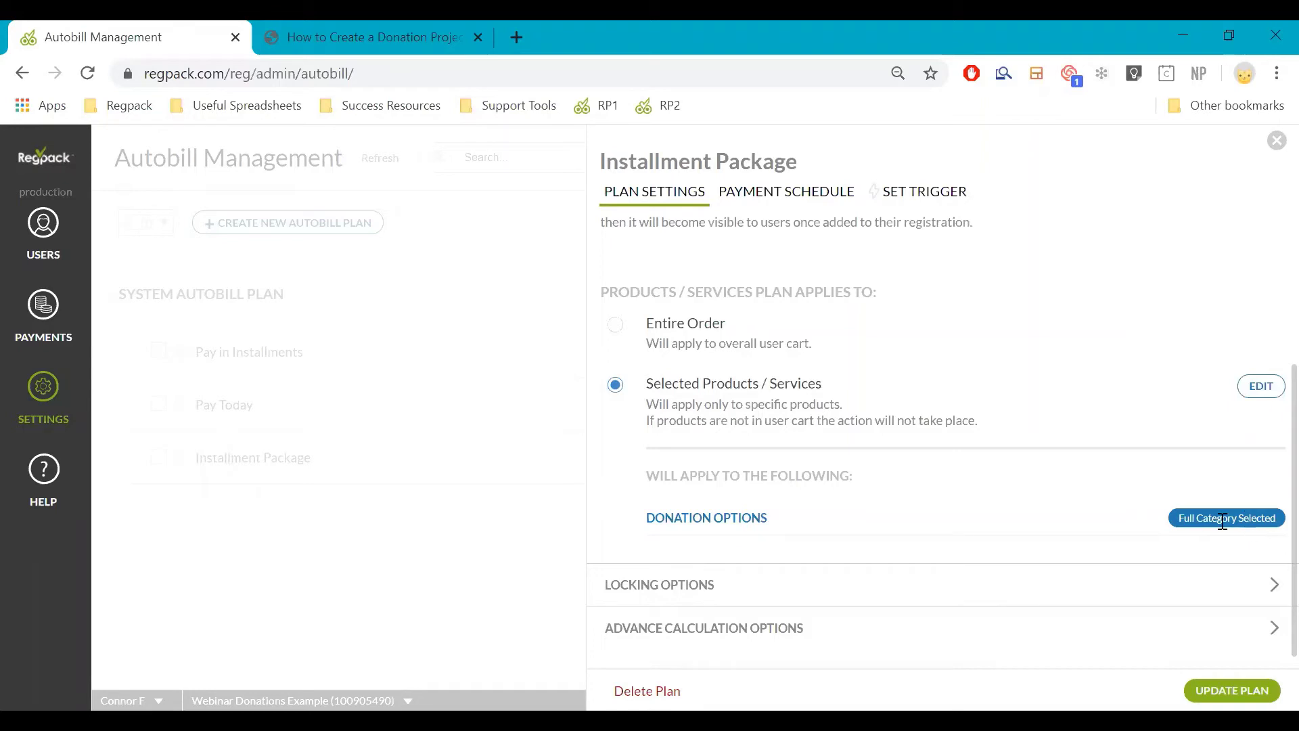
# Narrow the plan's products to Platinum Donor only and update the plan
pyautogui.click(1259, 391)
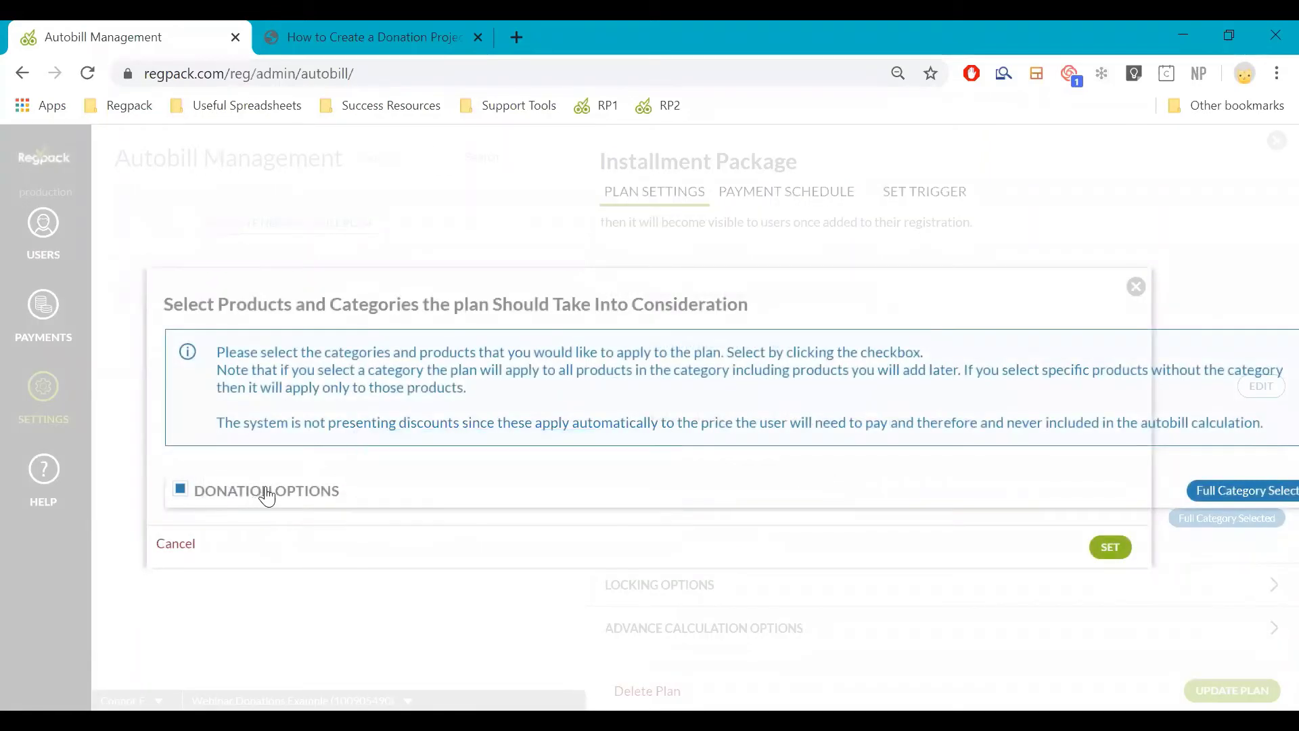
pyautogui.click(178, 487)
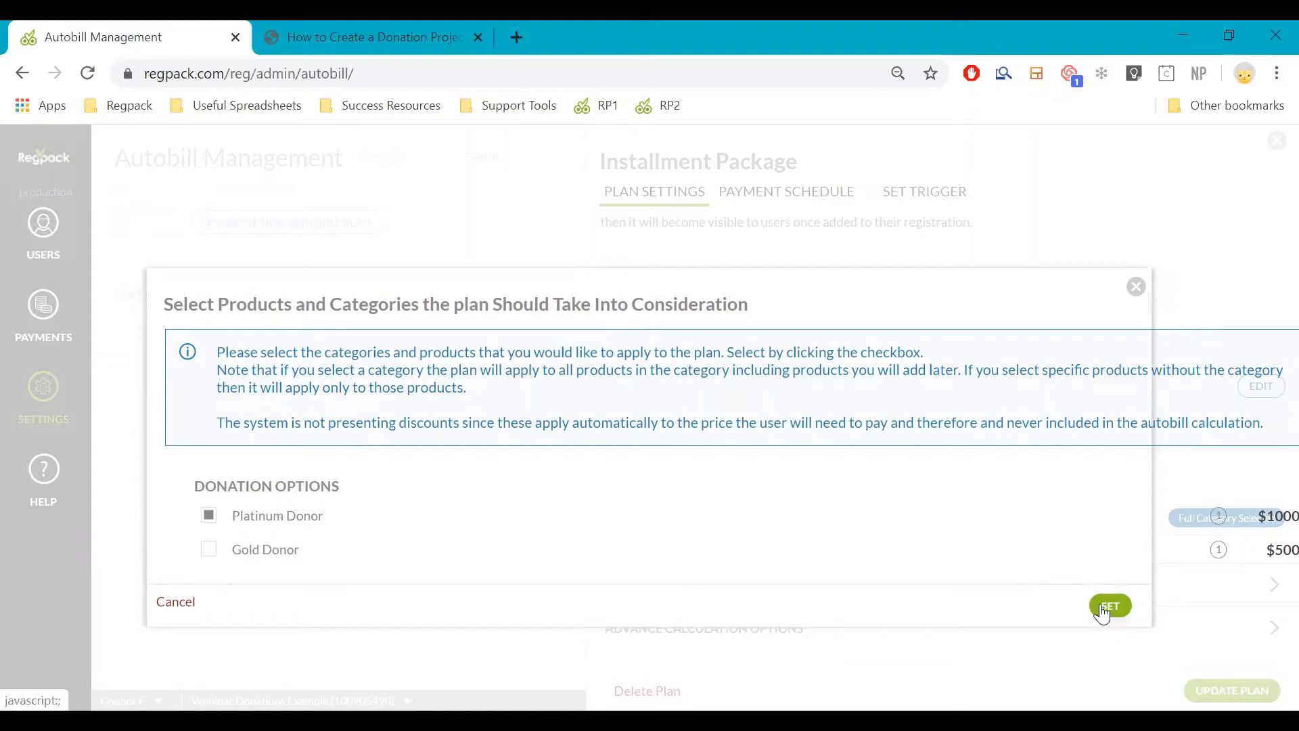
pyautogui.click(1103, 613)
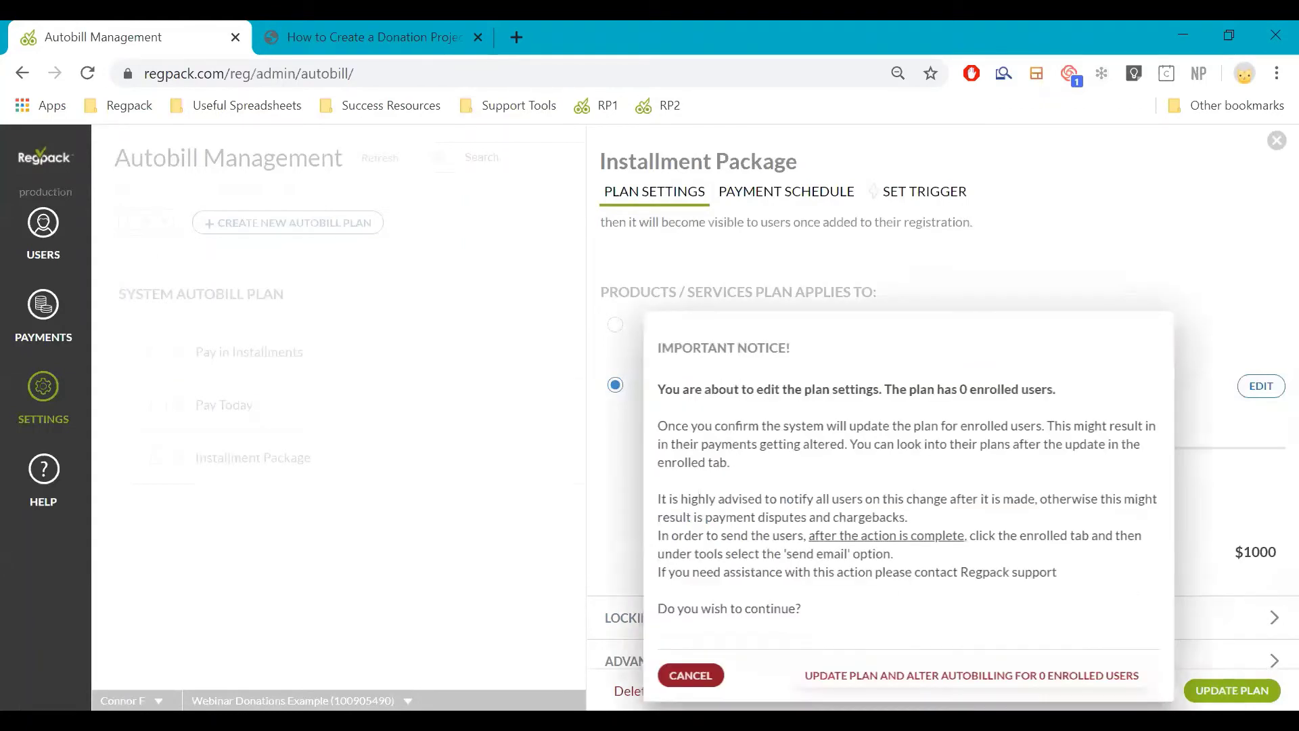
pyautogui.click(687, 673)
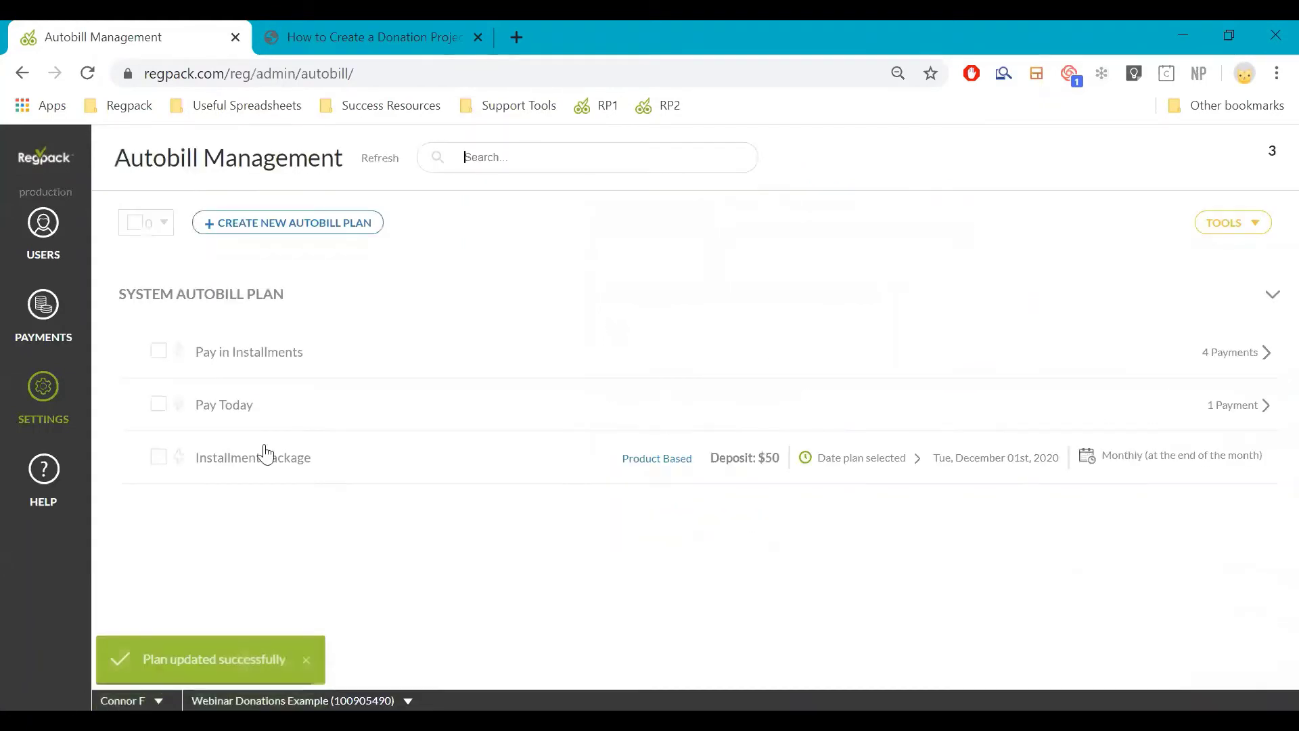
# Trigger adding the plan, hidden from others, when Platinum Donor is added to cart
pyautogui.click(180, 462)
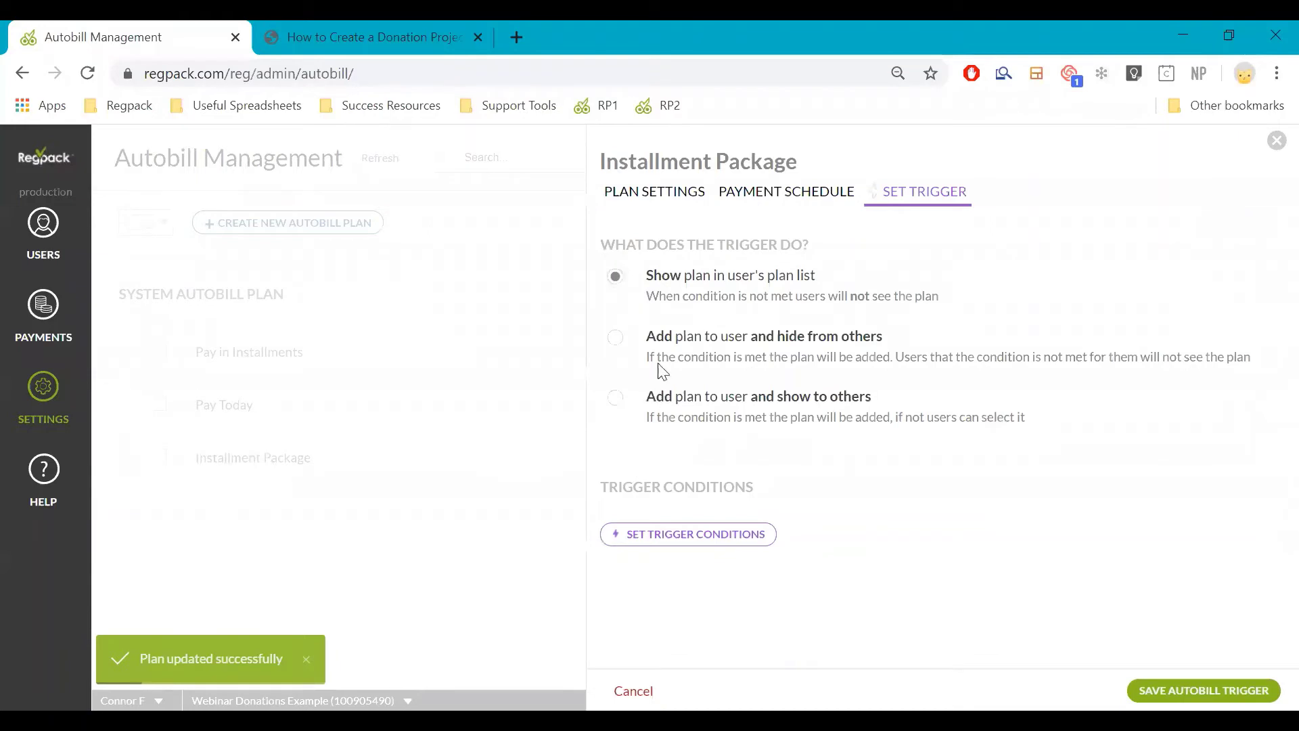
pyautogui.click(622, 339)
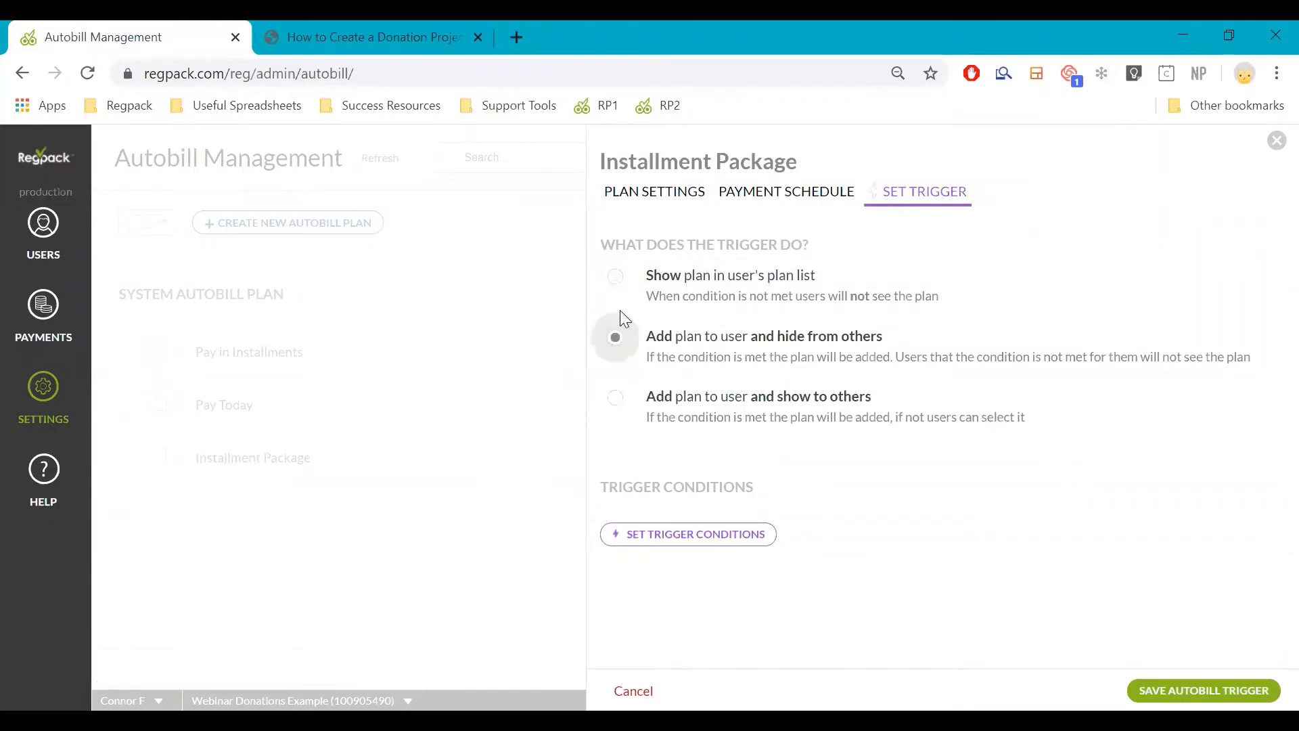
pyautogui.click(615, 276)
pyautogui.click(614, 341)
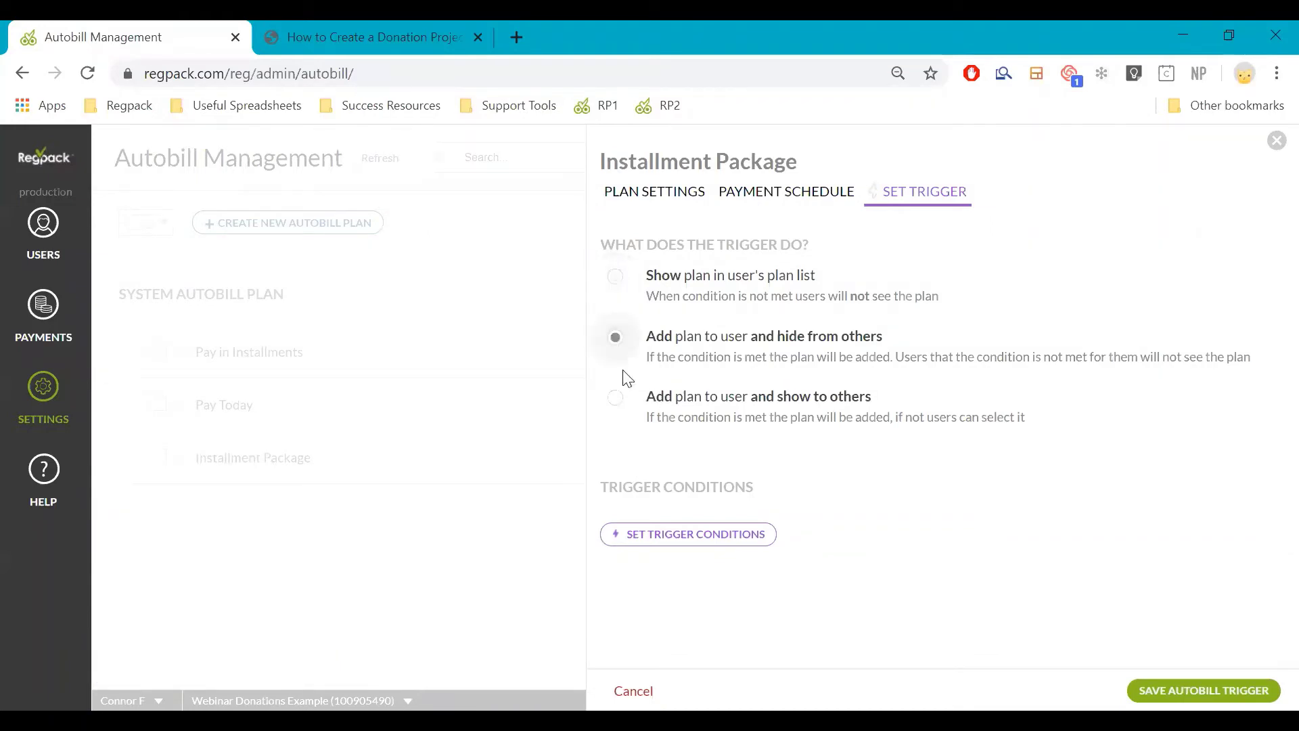
pyautogui.click(659, 538)
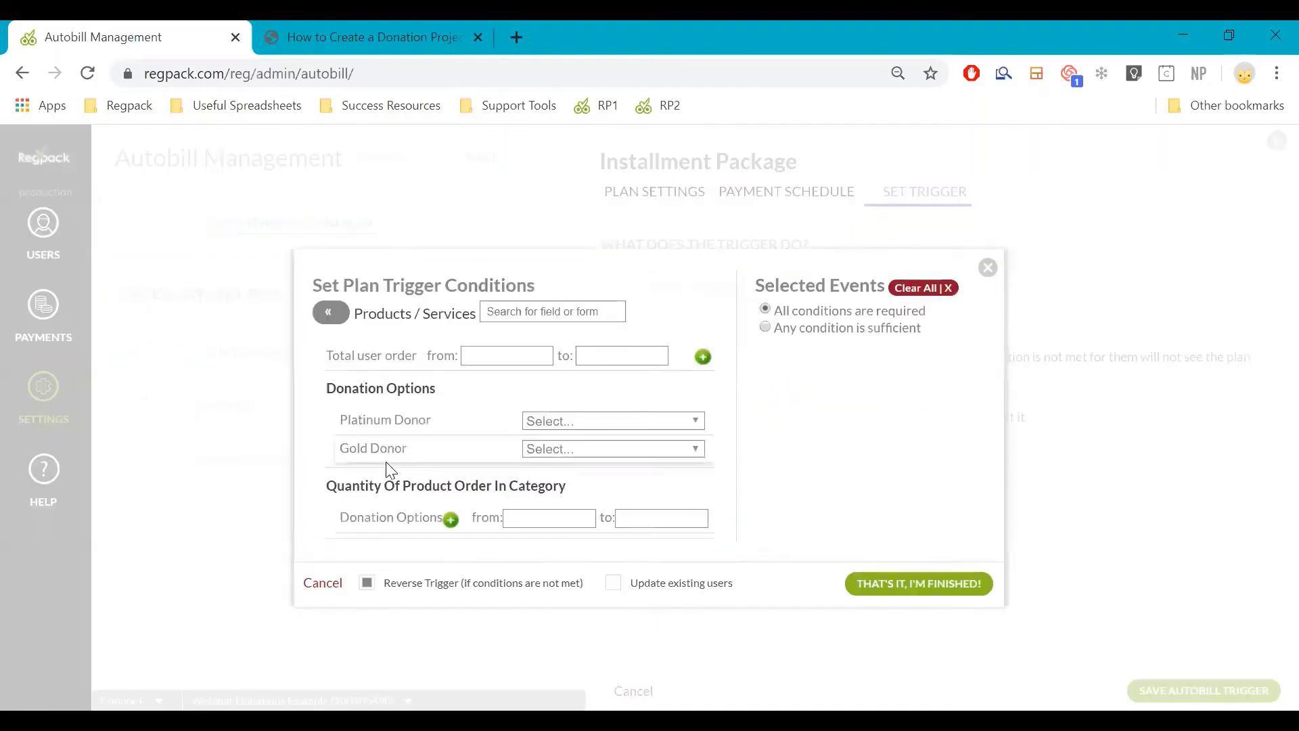
pyautogui.click(566, 411)
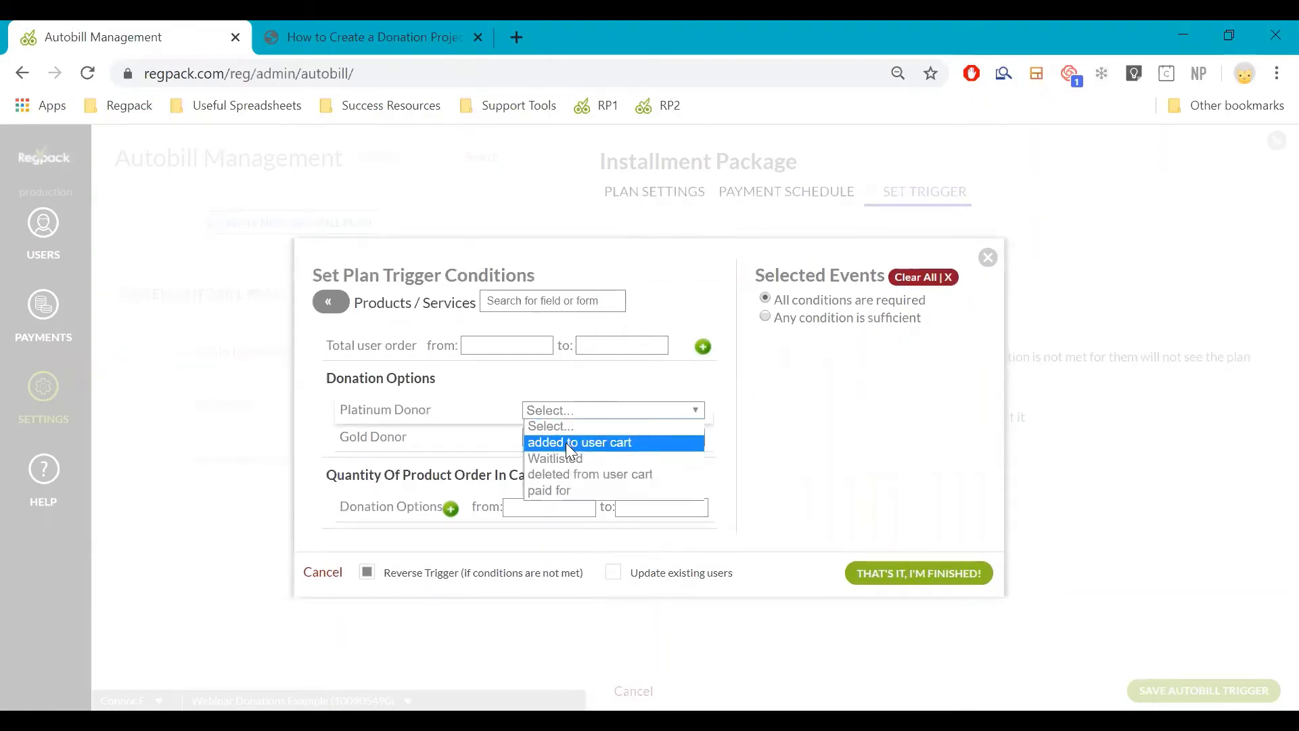
pyautogui.click(566, 443)
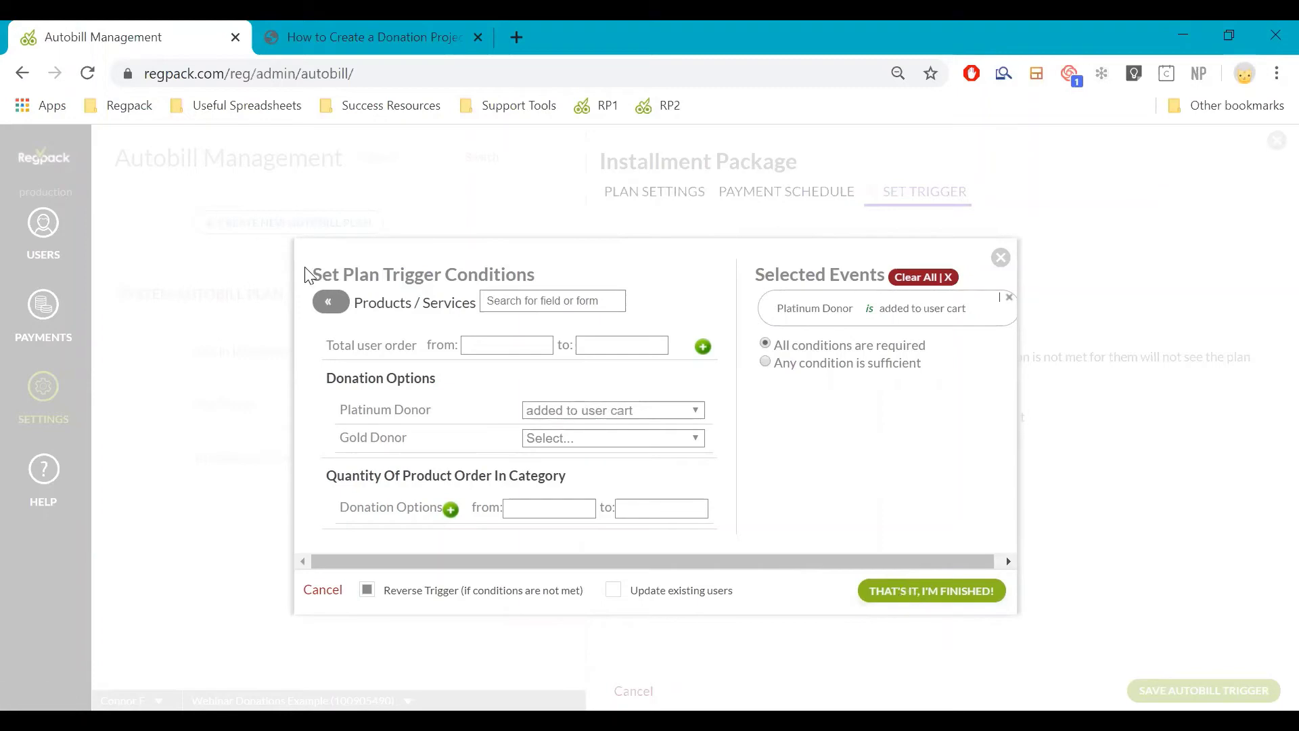
pyautogui.click(974, 598)
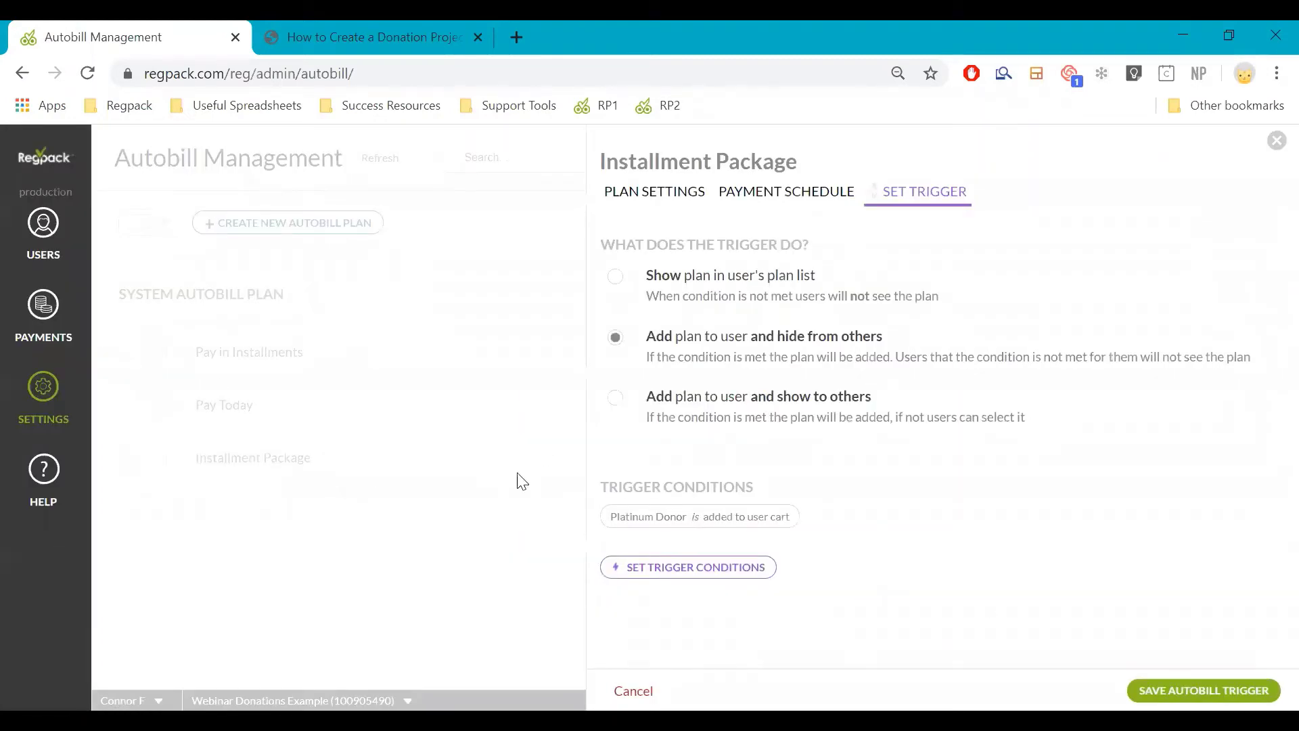
pyautogui.click(263, 464)
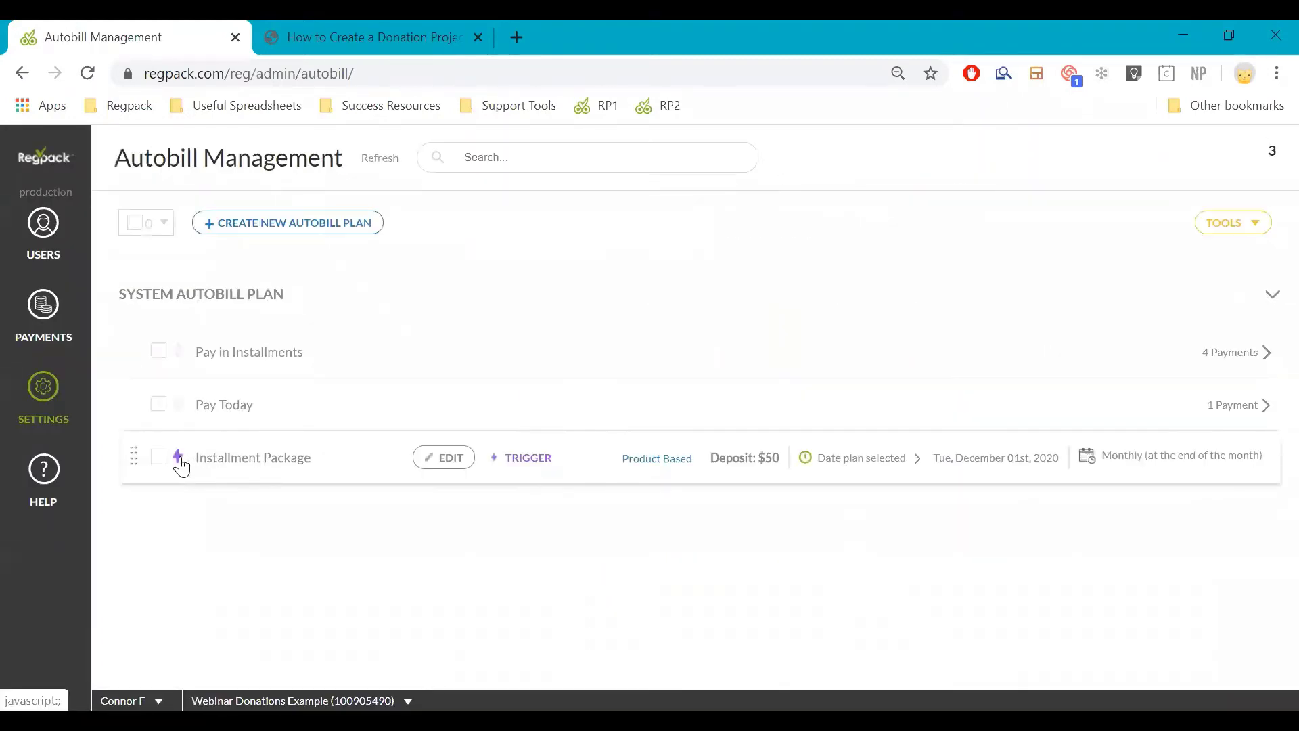
# Re-enter the trigger condition 'Platinum Donor added to user cart' and save the trigger
pyautogui.click(180, 459)
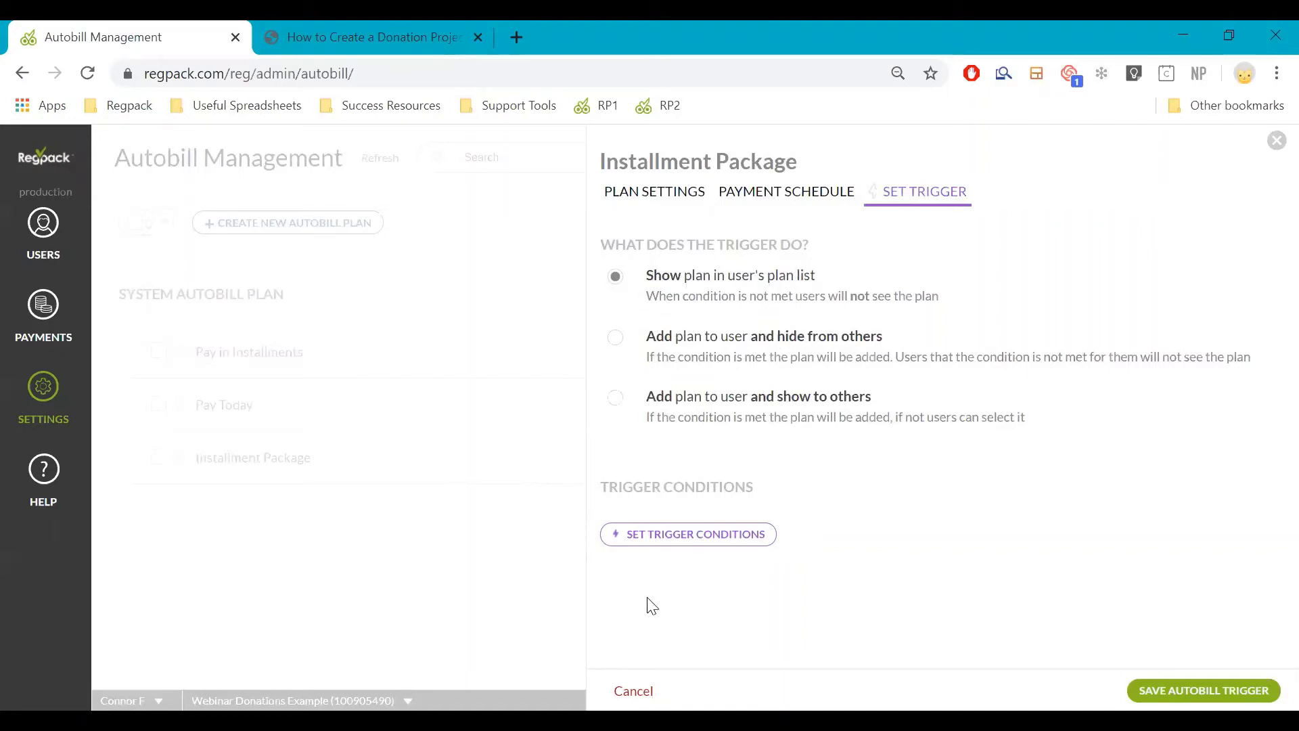
pyautogui.click(655, 549)
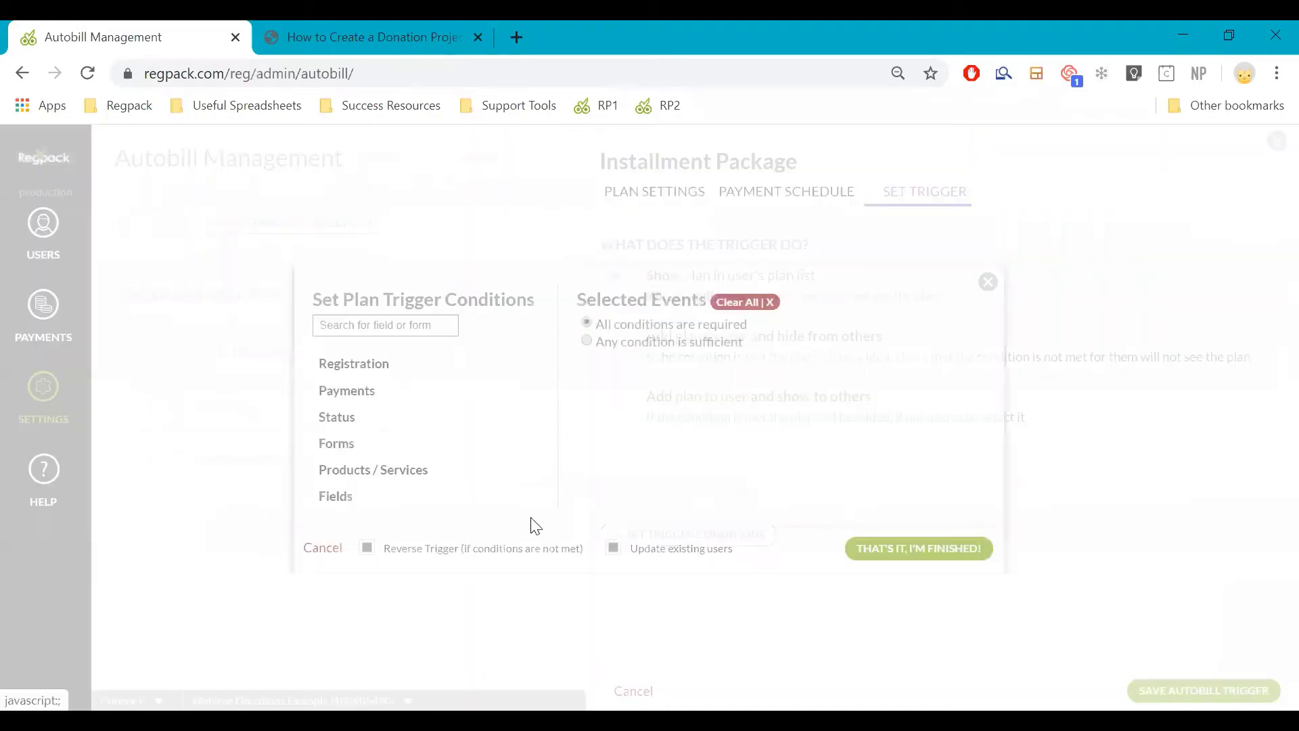
pyautogui.click(378, 473)
pyautogui.click(545, 411)
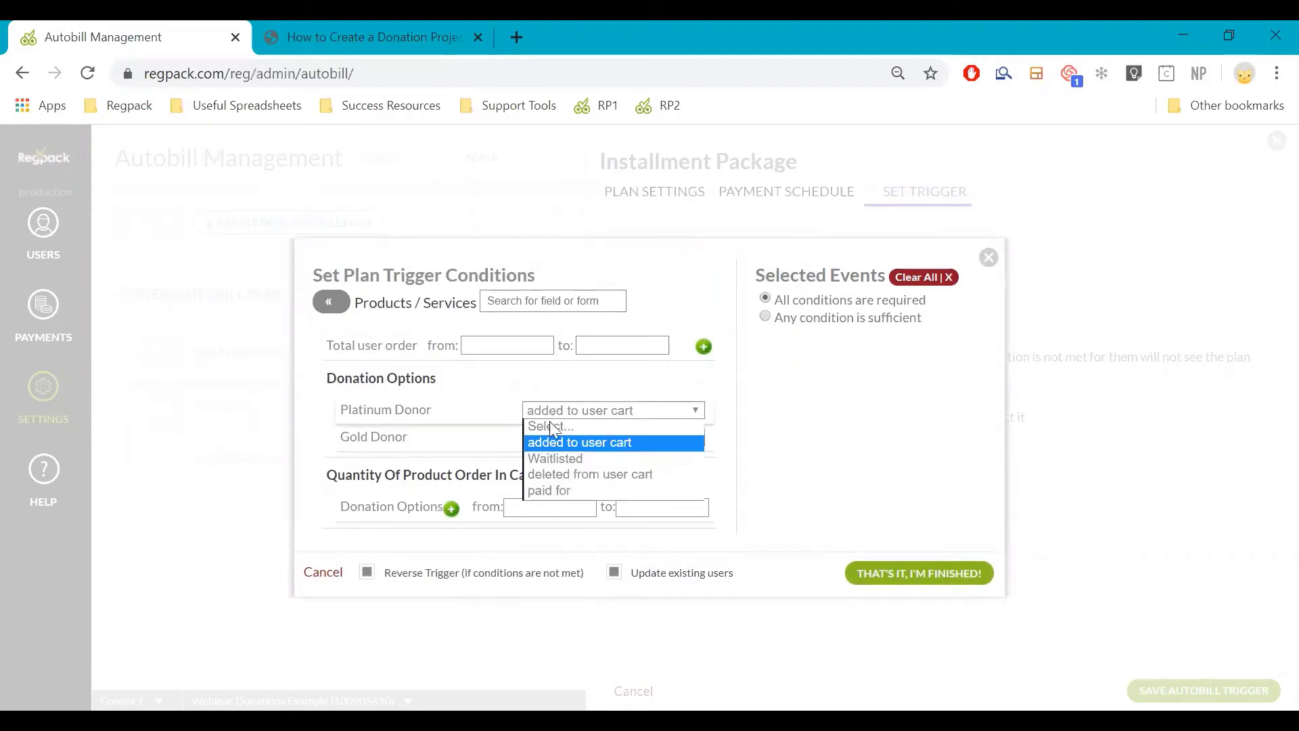
pyautogui.click(590, 426)
pyautogui.click(586, 409)
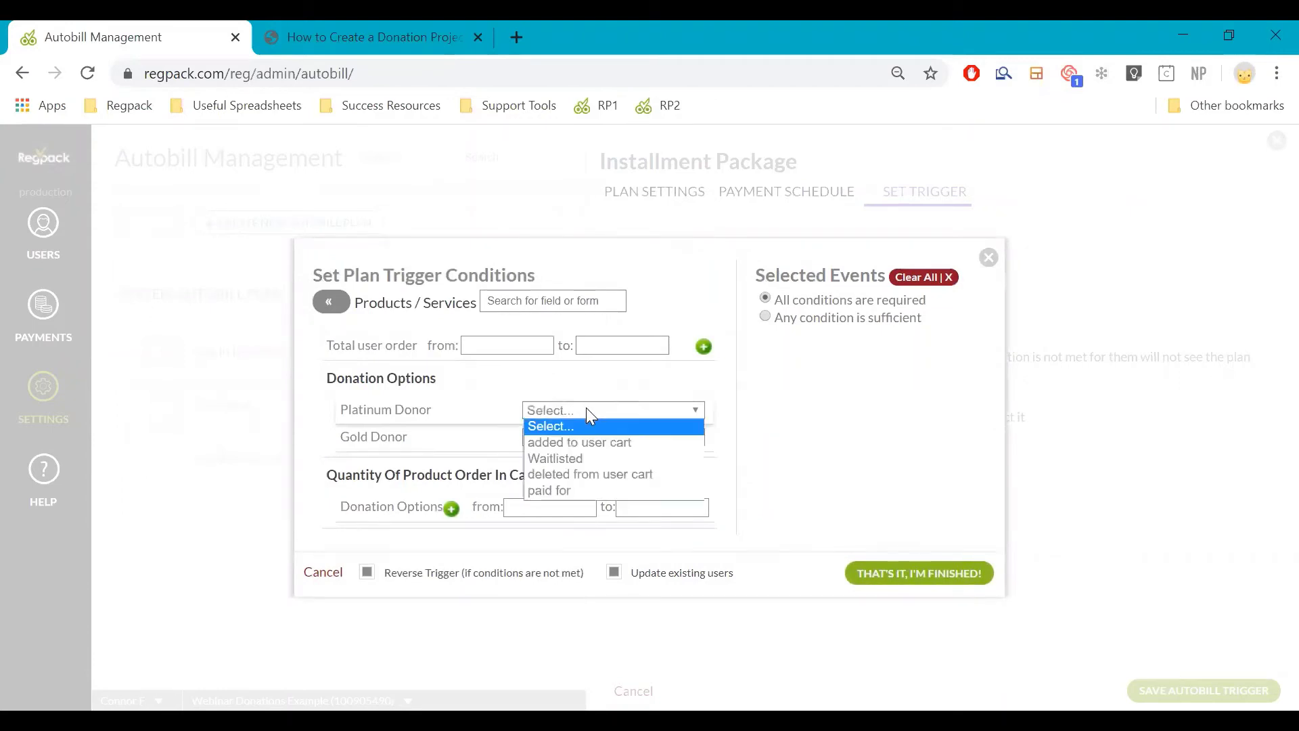
pyautogui.click(593, 442)
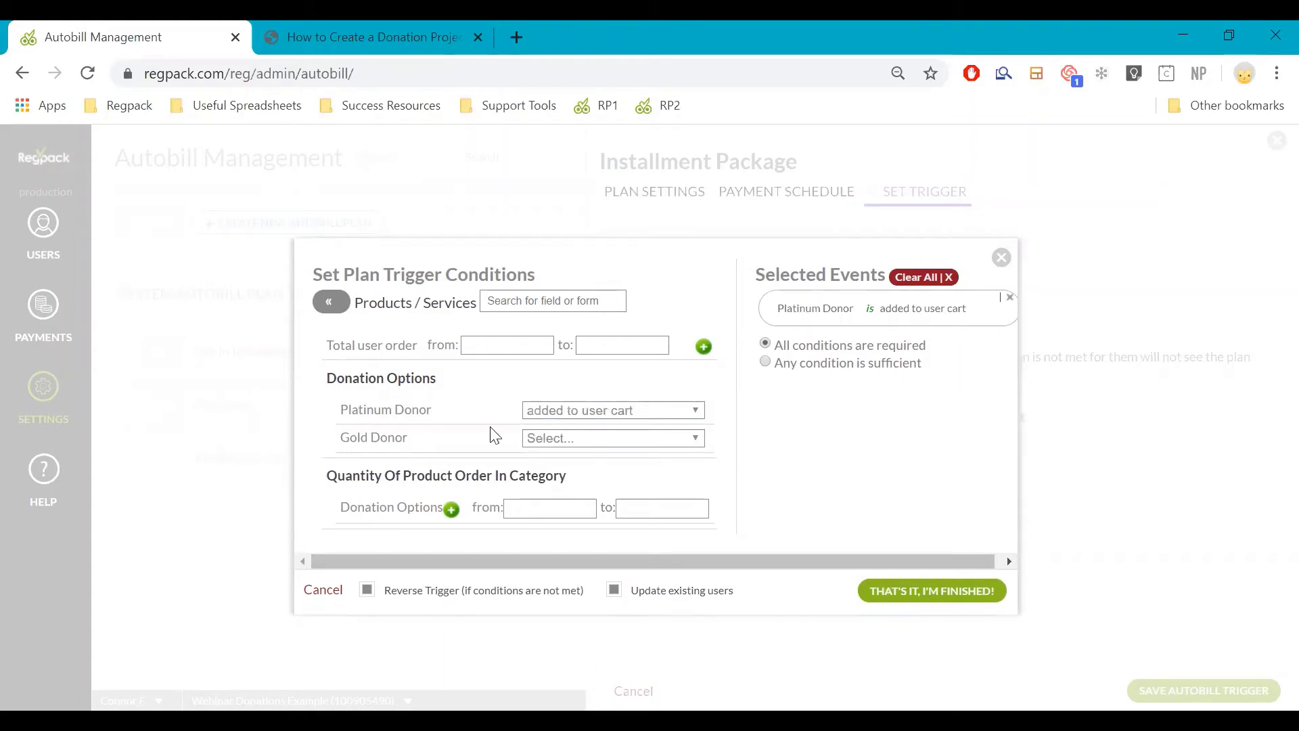
pyautogui.click(917, 591)
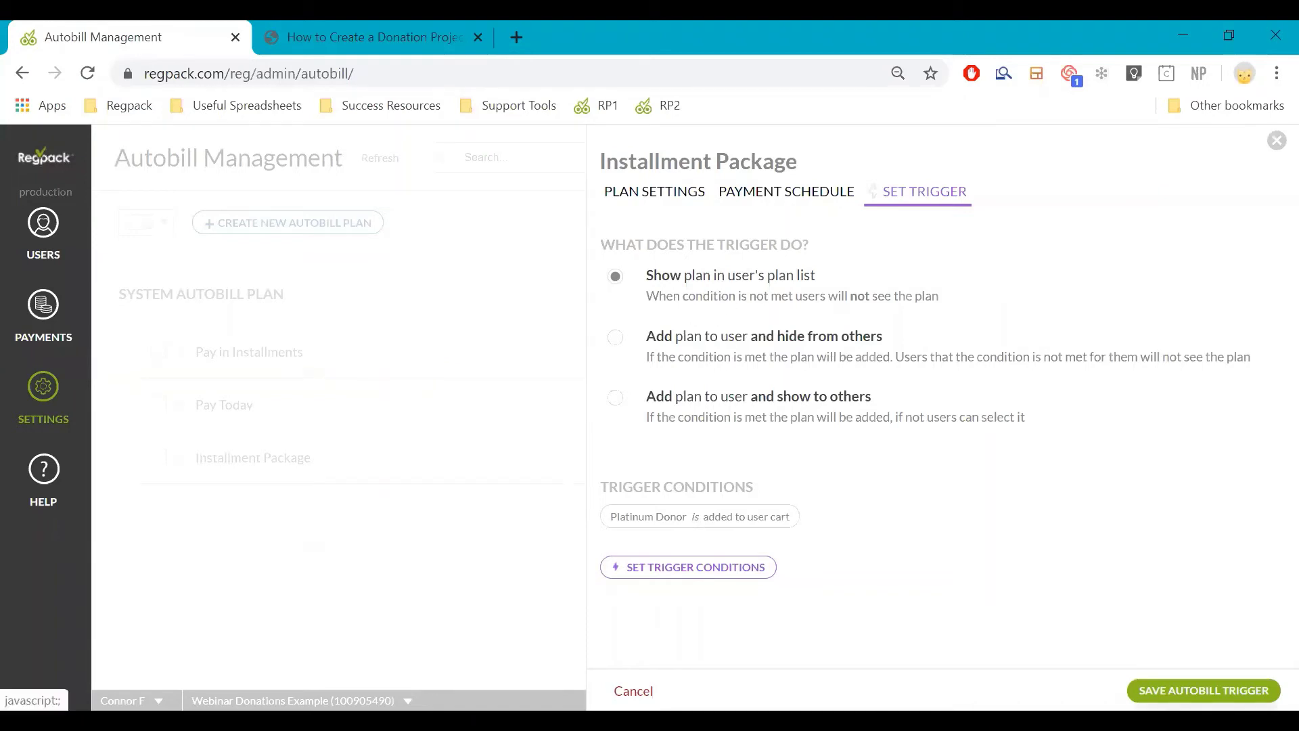
pyautogui.click(1204, 691)
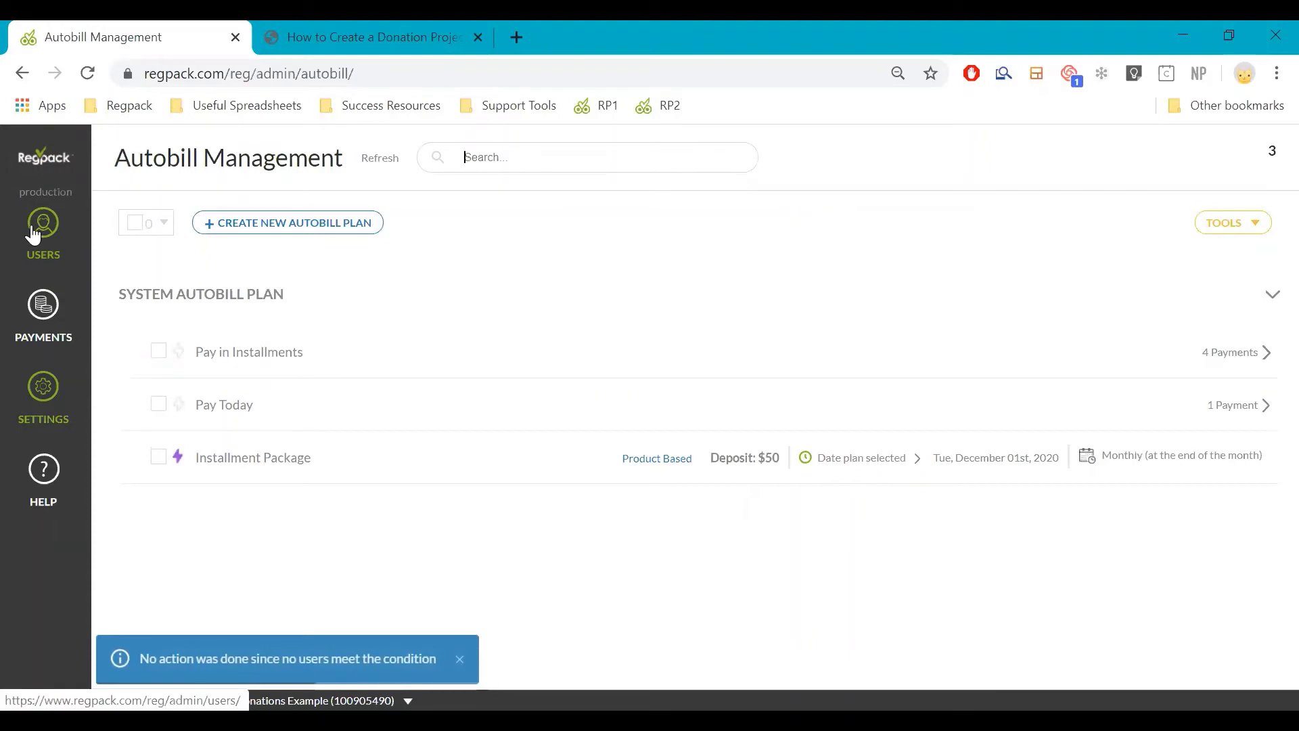
# Open Product Management under Settings and select the Platinum Donor product
pyautogui.click(34, 428)
pyautogui.click(181, 231)
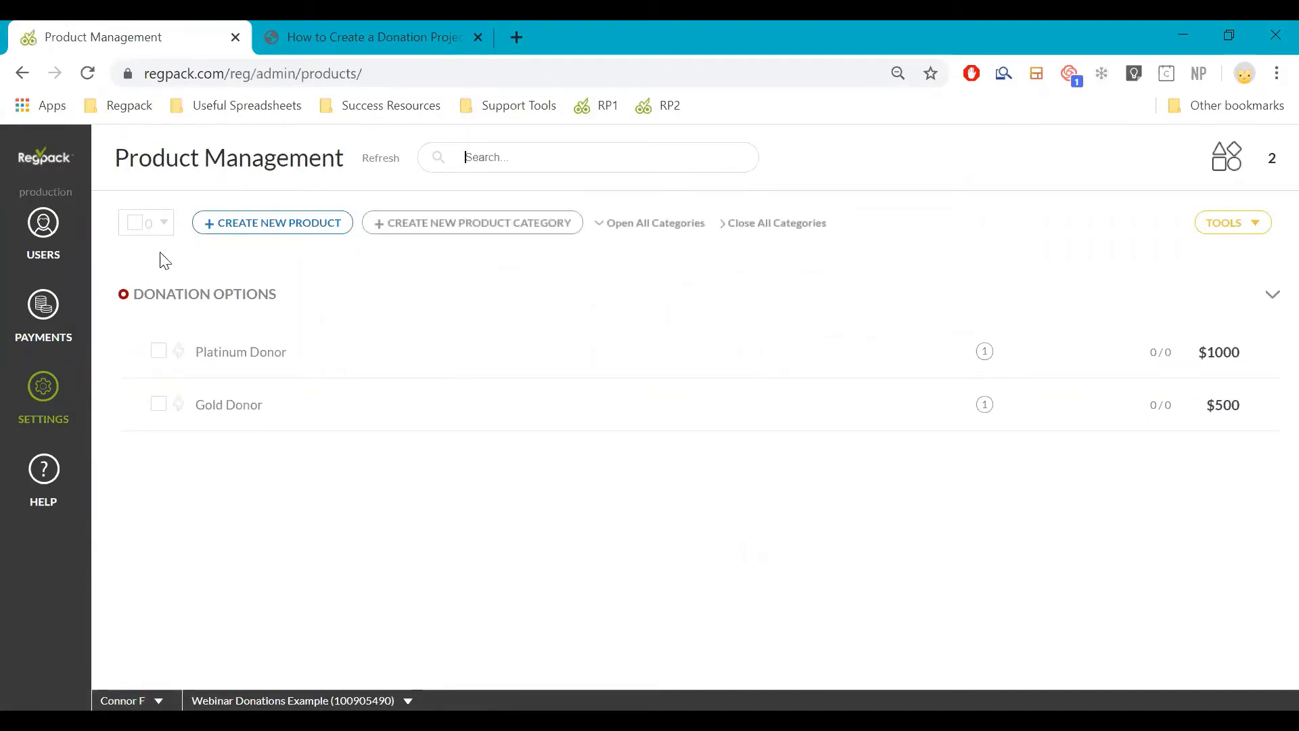
pyautogui.click(24, 419)
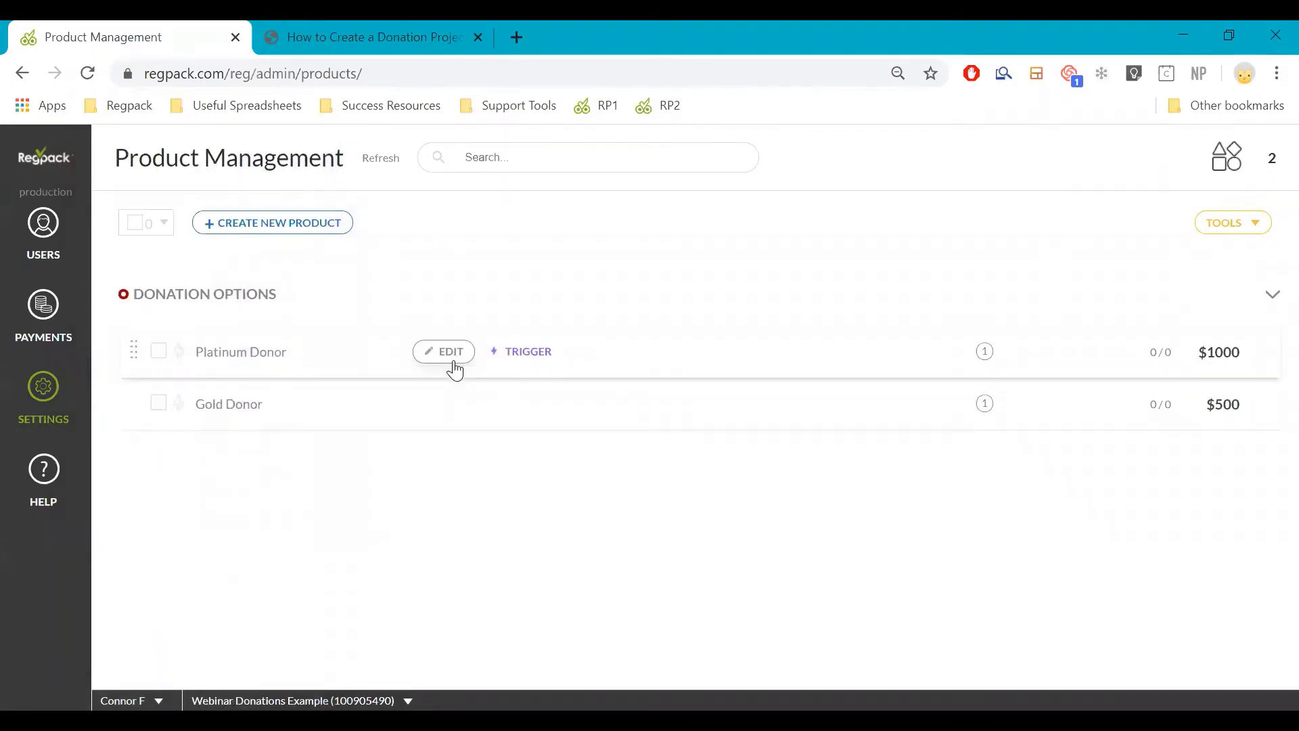
pyautogui.click(452, 363)
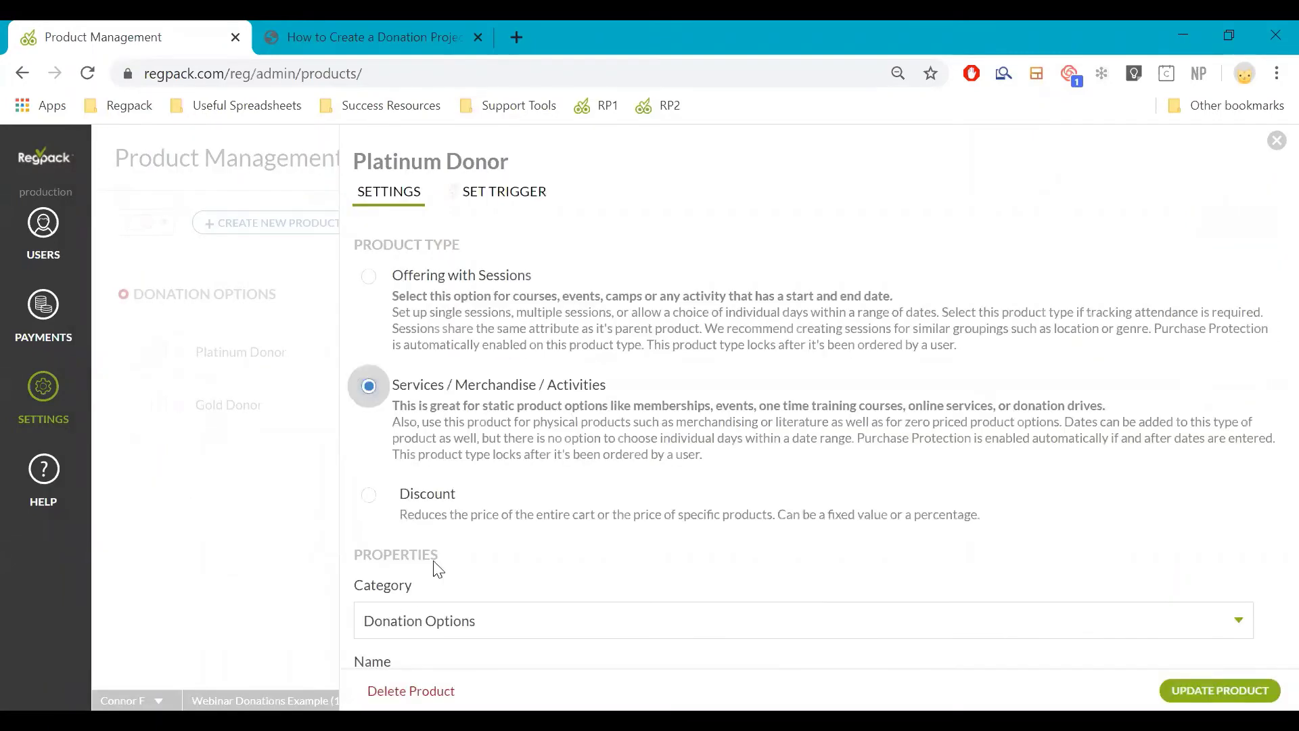
# Scroll through the Platinum Donor settings, then close them to return to the Donation Options list
pyautogui.scroll(-10, 433, 575)
pyautogui.moveTo(195, 494)
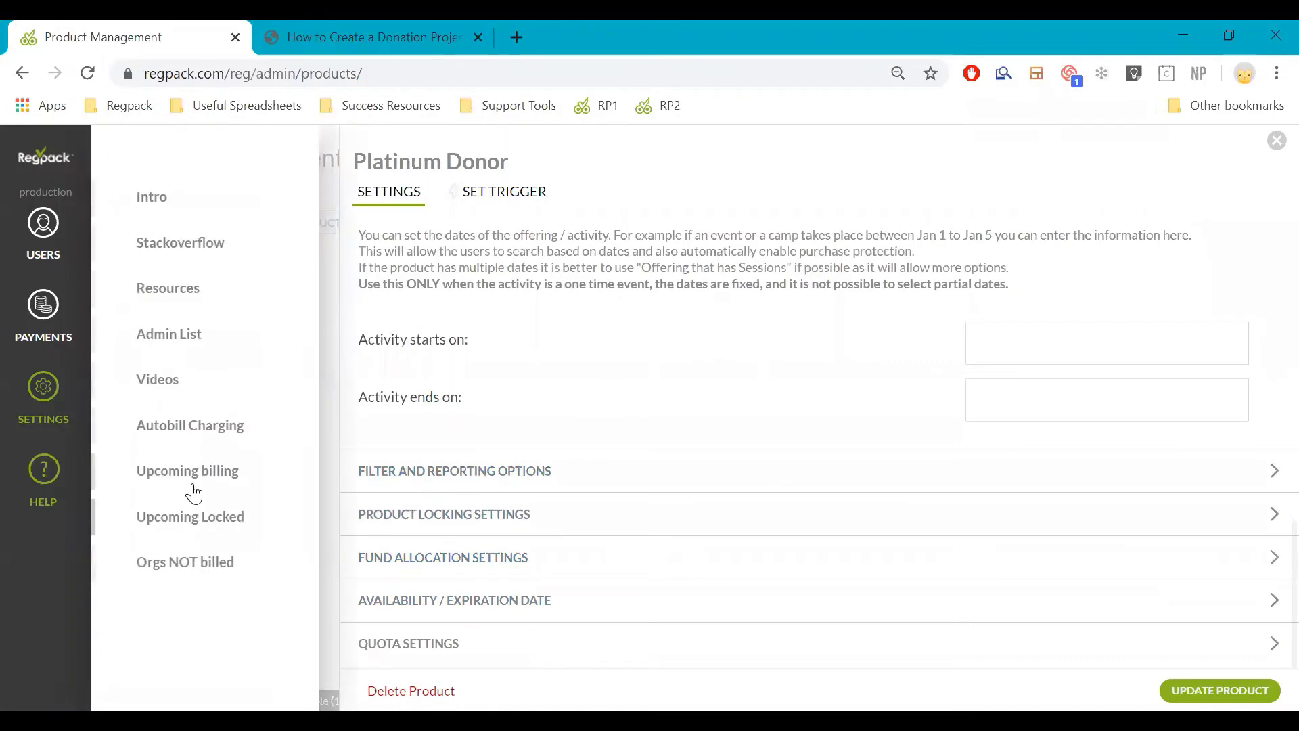
pyautogui.click(294, 369)
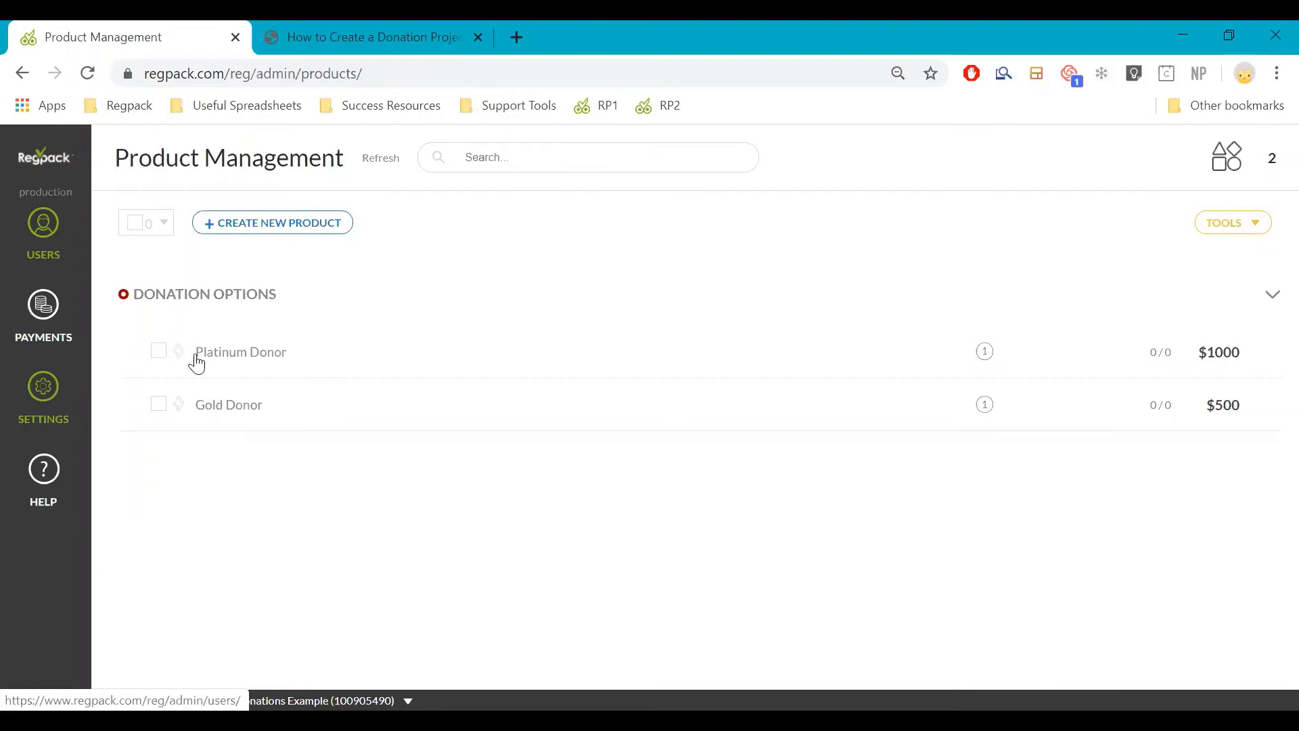
# Go to Settings > Forms to list the six registration forms, Registrant Information through Checkout
pyautogui.moveTo(211, 396)
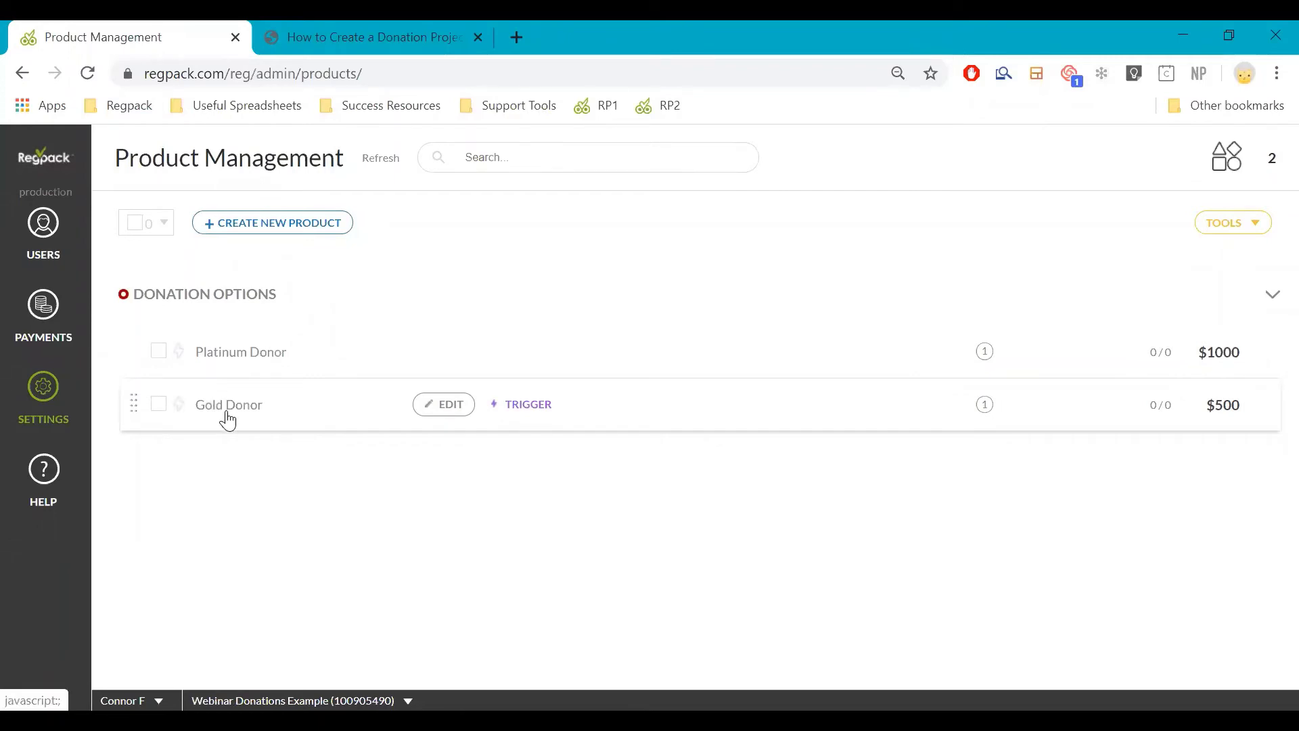
pyautogui.click(86, 403)
pyautogui.moveTo(336, 383)
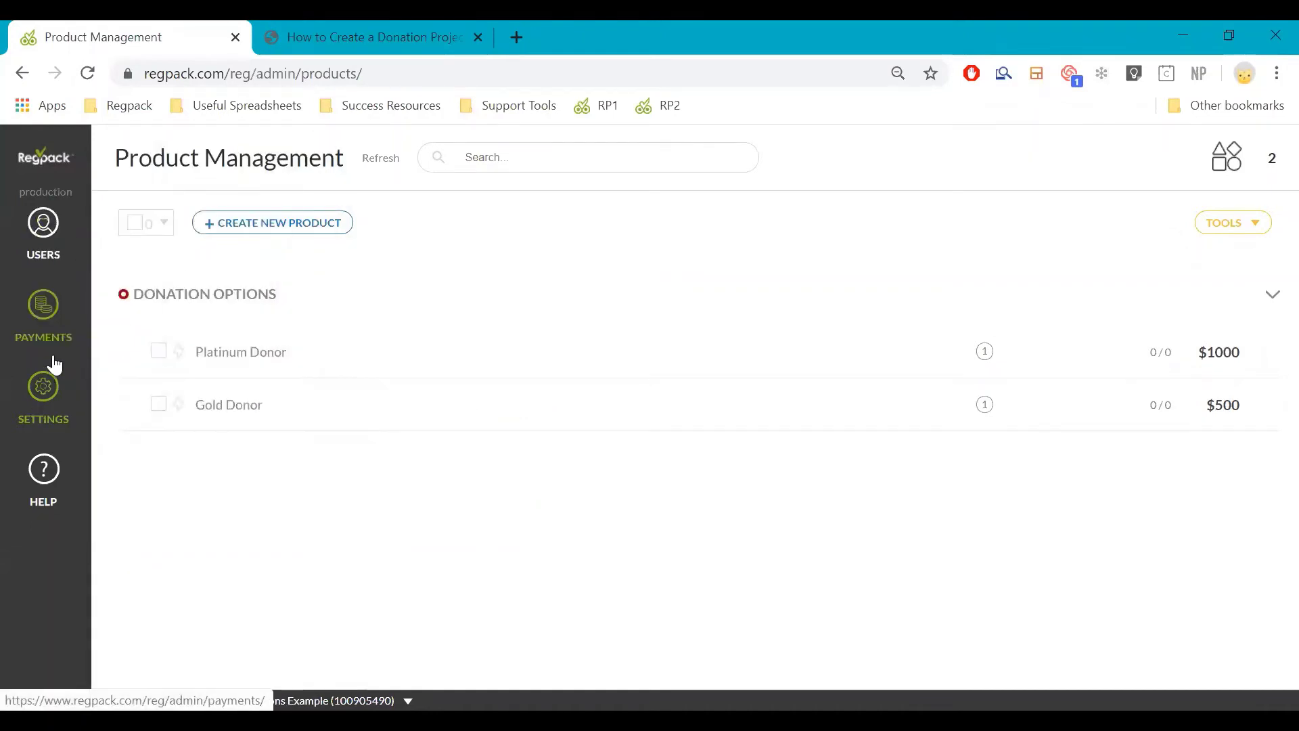
pyautogui.moveTo(81, 399)
pyautogui.click(174, 382)
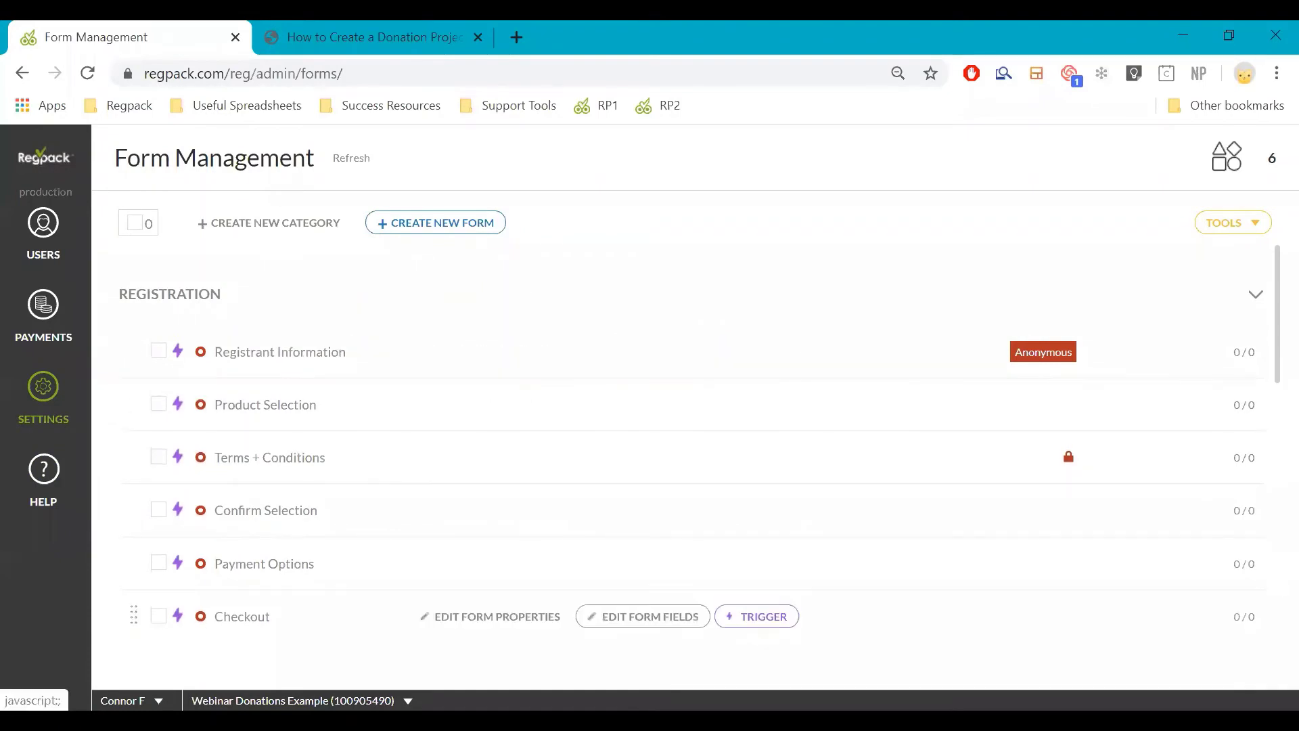
# Open the project's front-end registration form and enter the test registrant's first and last name
pyautogui.click(359, 701)
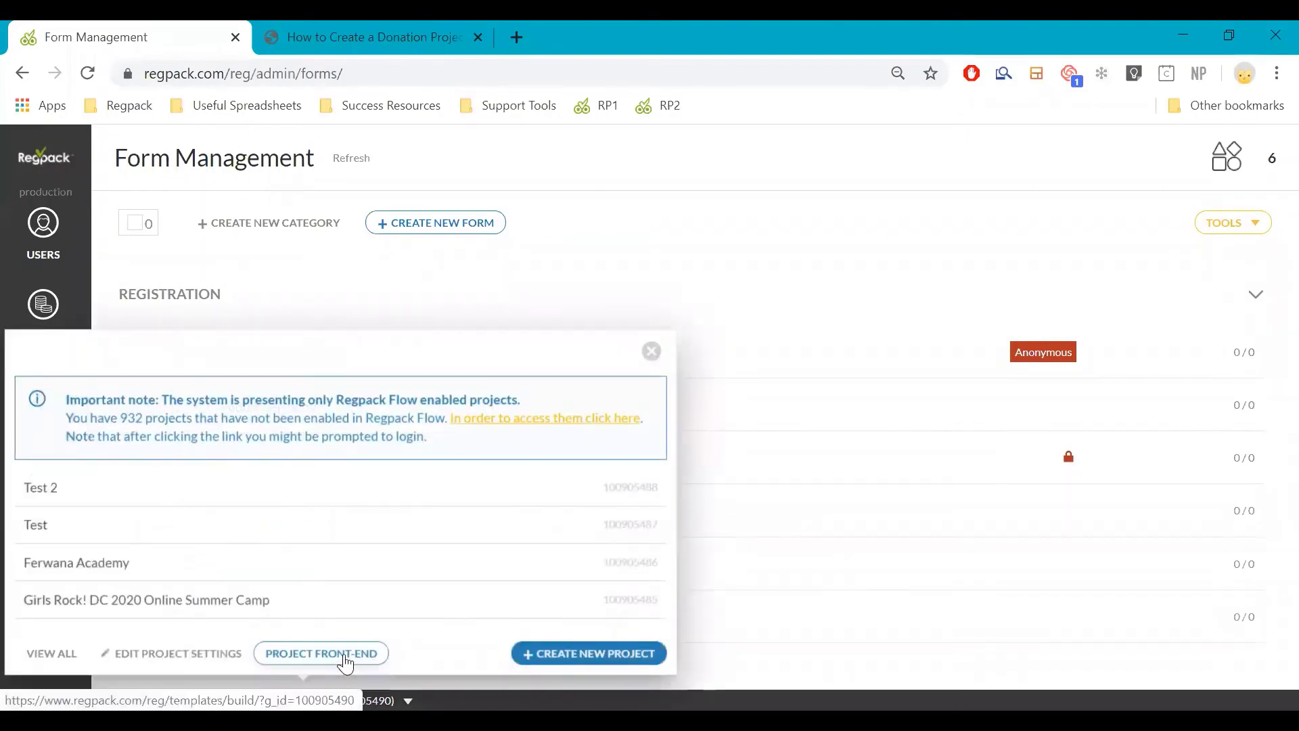
pyautogui.click(347, 657)
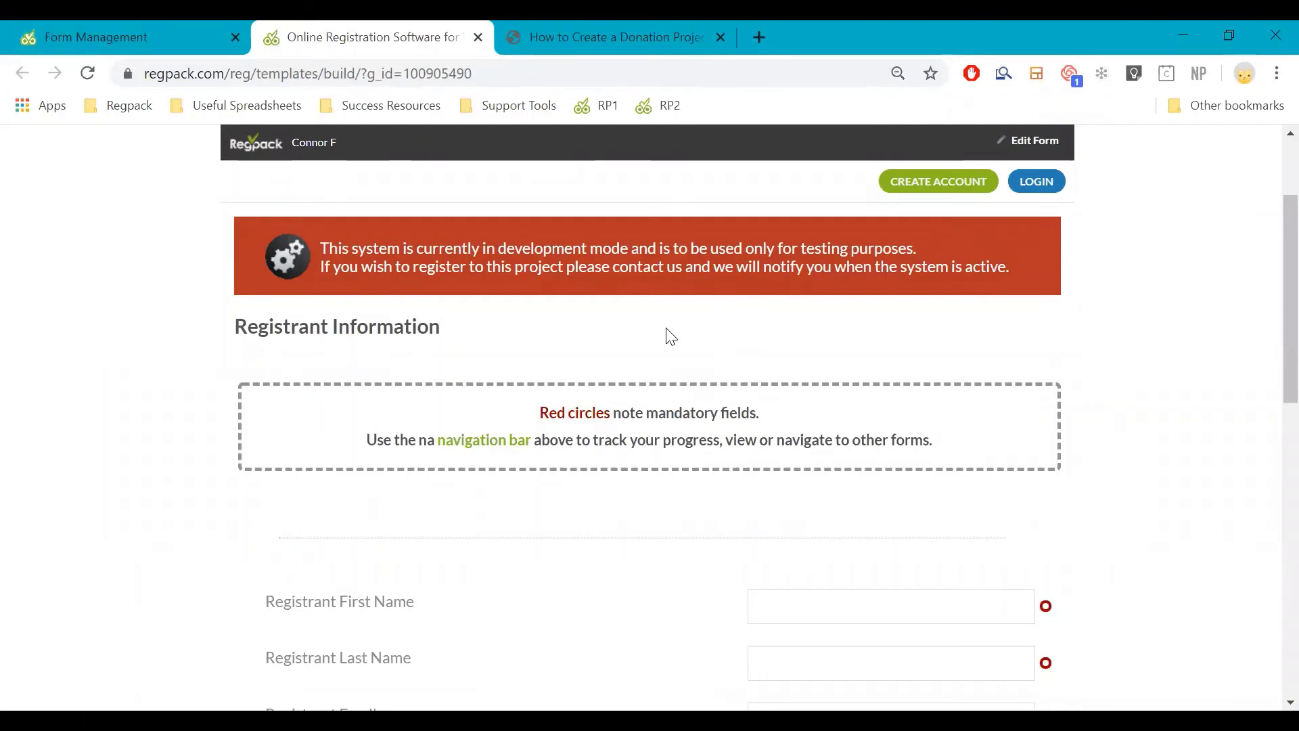
pyautogui.click(842, 596)
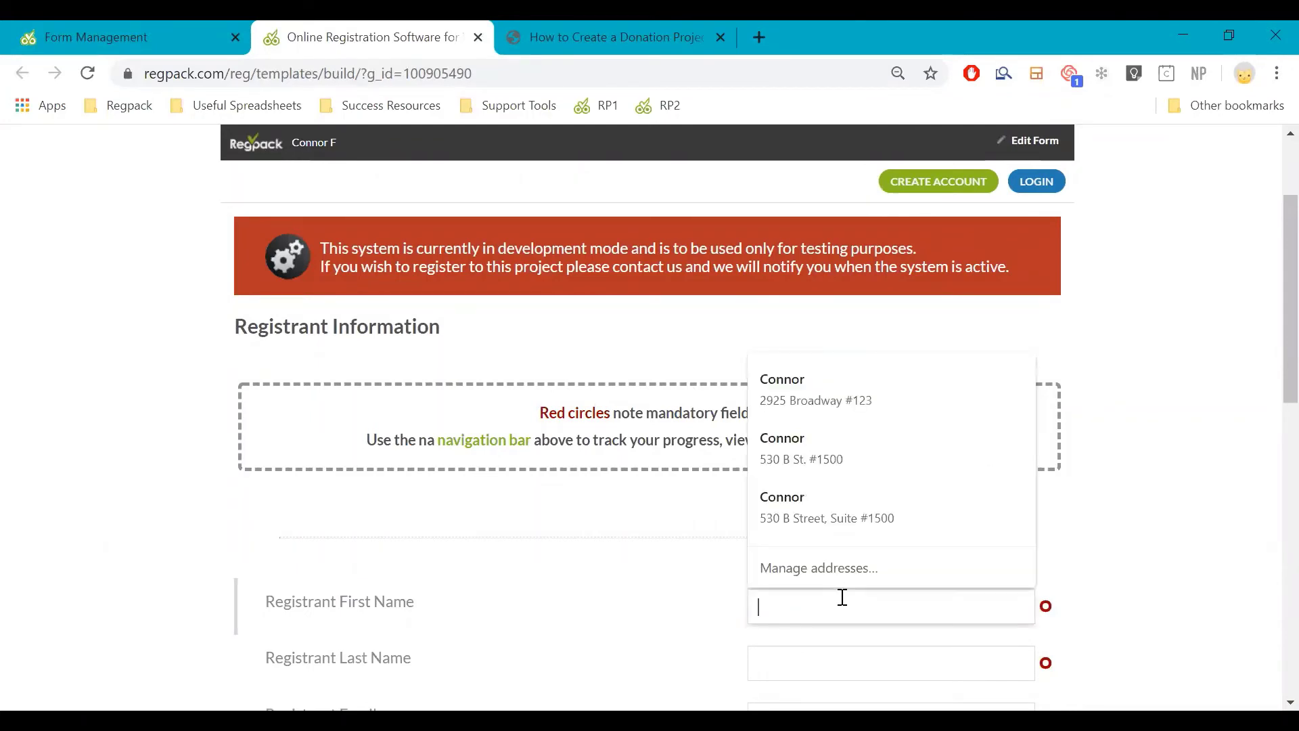
pyautogui.write('test')
pyautogui.press('Tab')
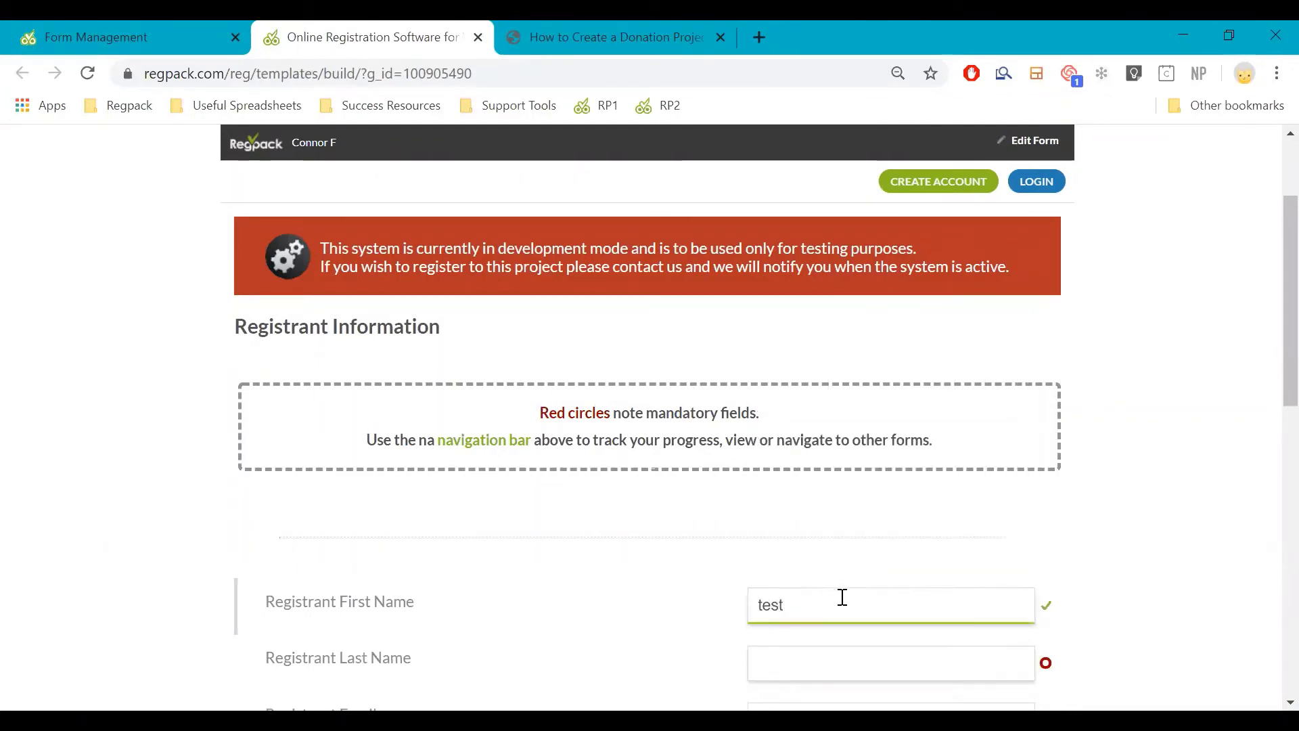
pyautogui.write('example')
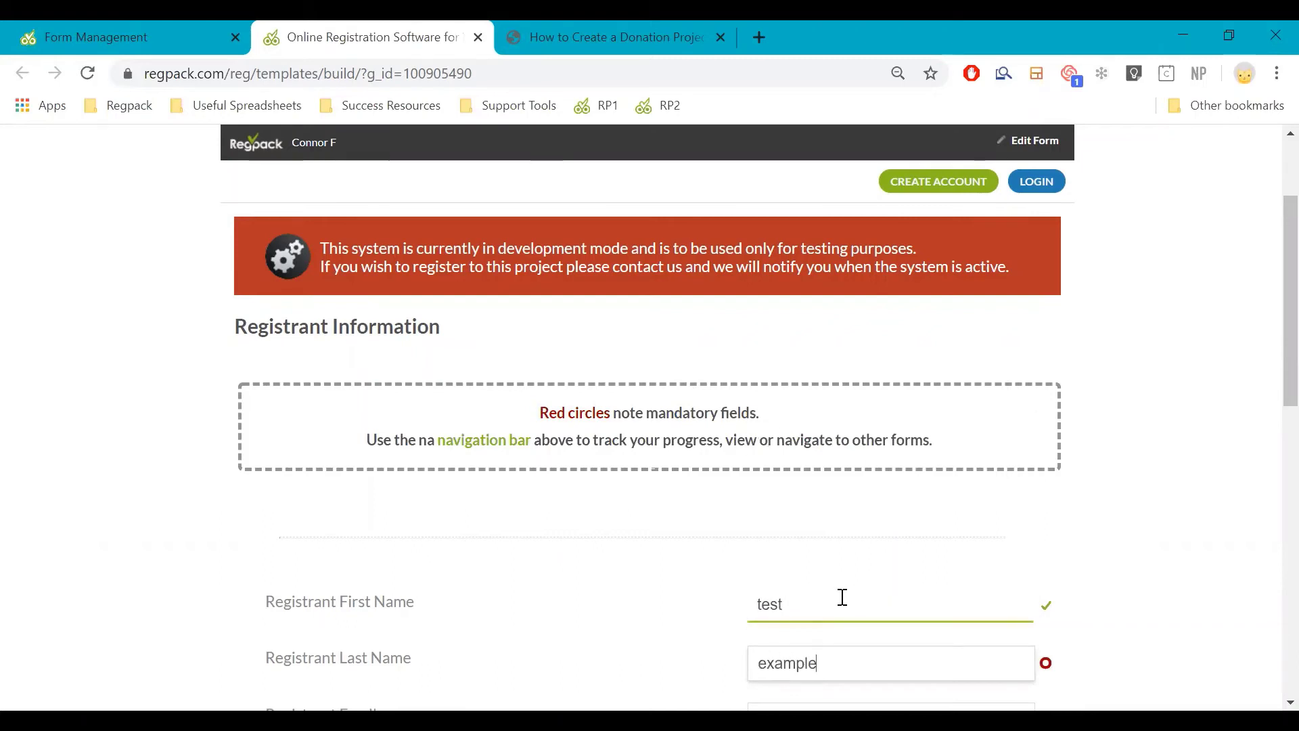
pyautogui.press('Tab')
# Fill in the suggested test e-mail and a dummy cell phone number, then go to the next step
pyautogui.write('tes')
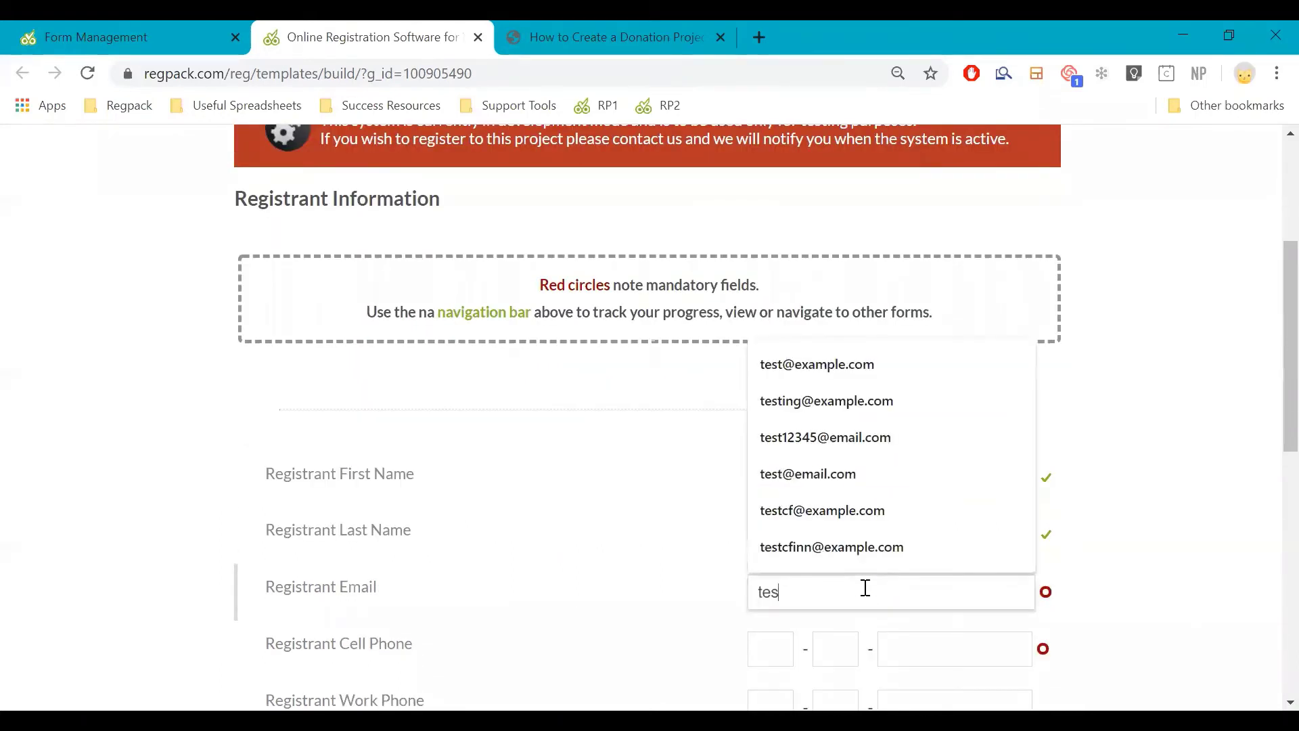
pyautogui.write('t@exampl')
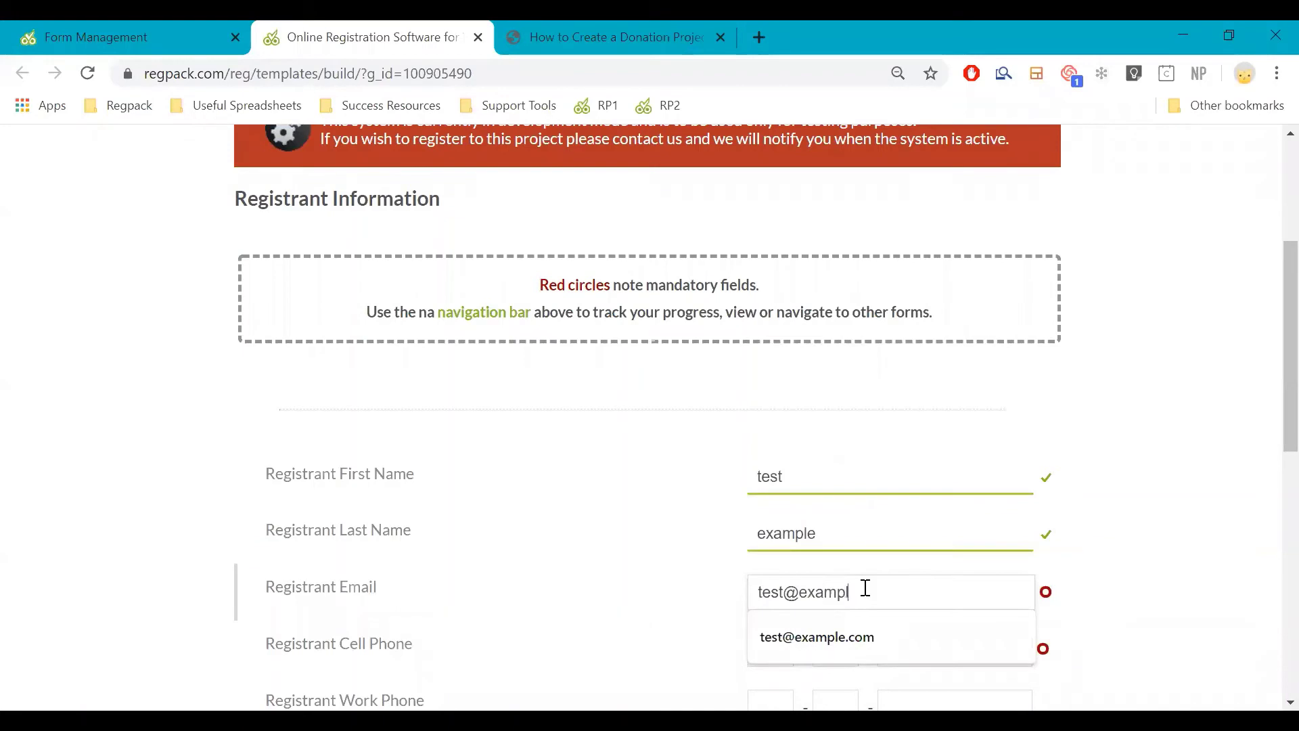
pyautogui.press('Down')
pyautogui.press('Return')
pyautogui.press('Tab')
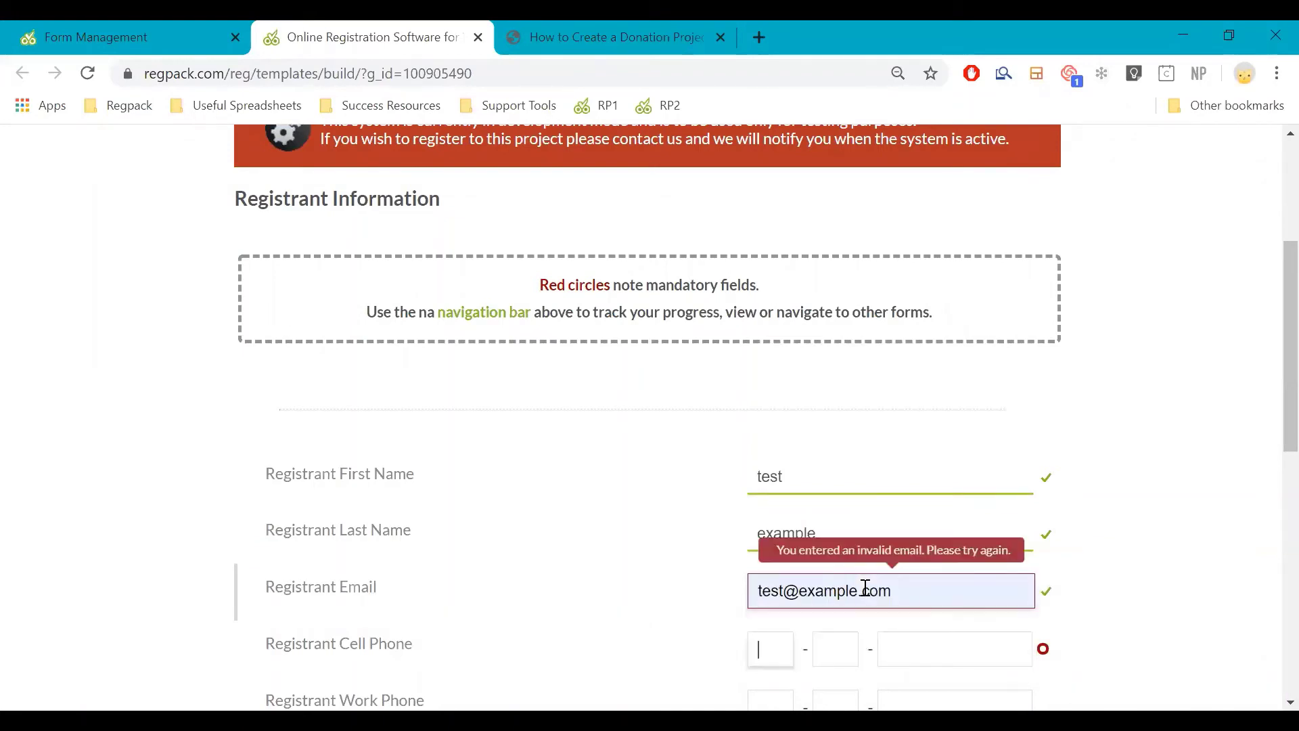
pyautogui.scroll(-2, 833, 576)
pyautogui.click(756, 552)
pyautogui.write('111')
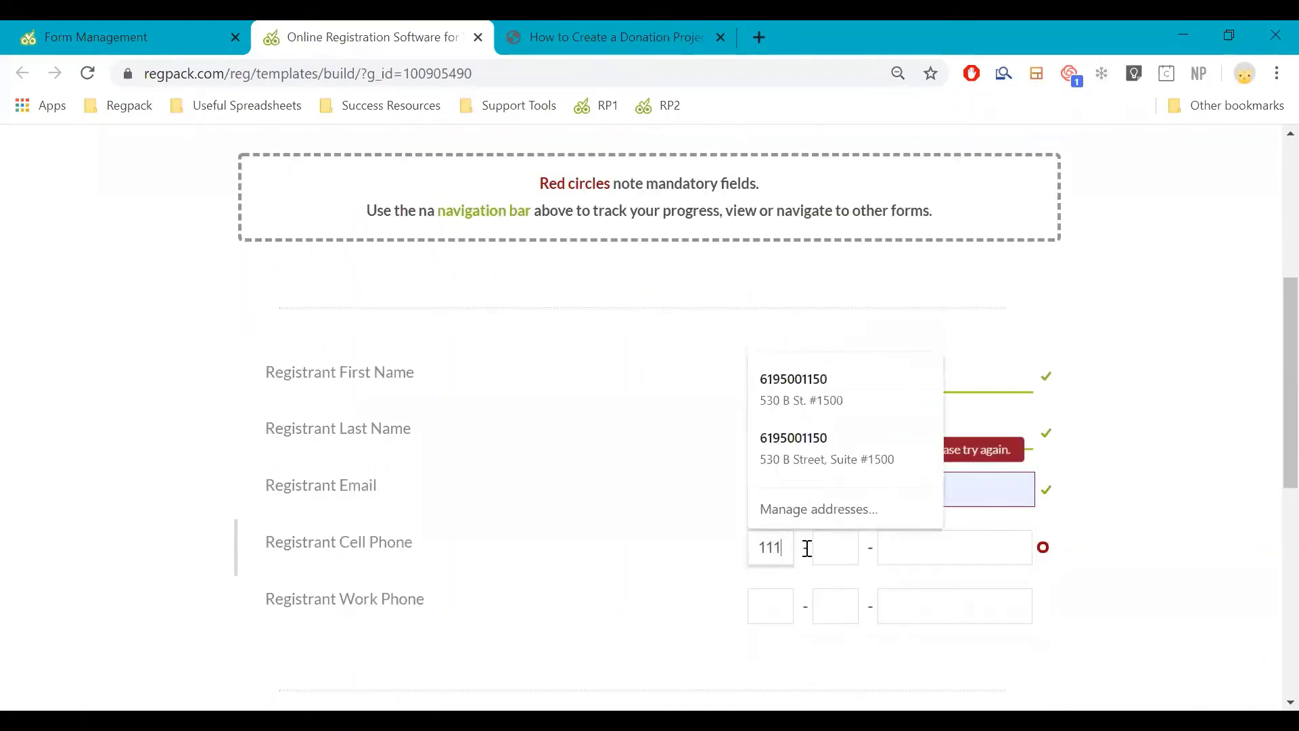
pyautogui.write('111111111')
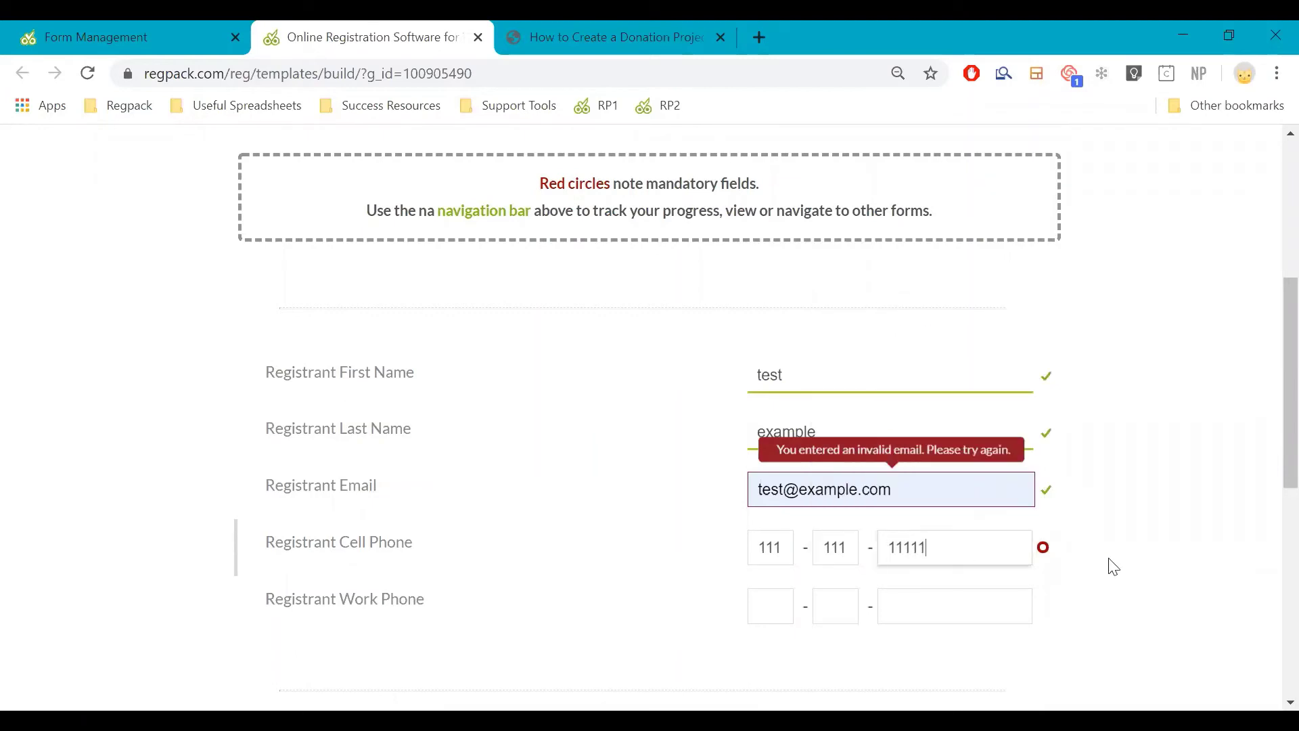
pyautogui.scroll(-7, 1117, 474)
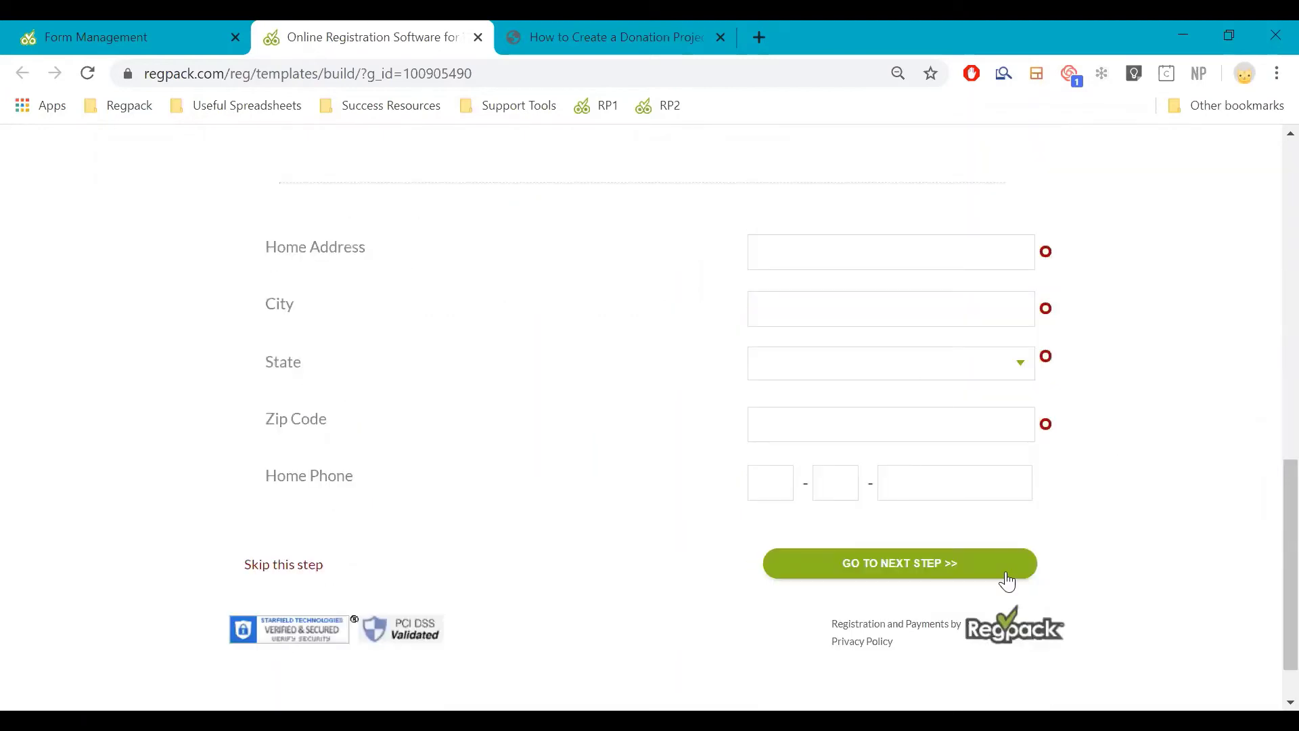
pyautogui.scroll(3, 957, 392)
pyautogui.scroll(2, 609, 393)
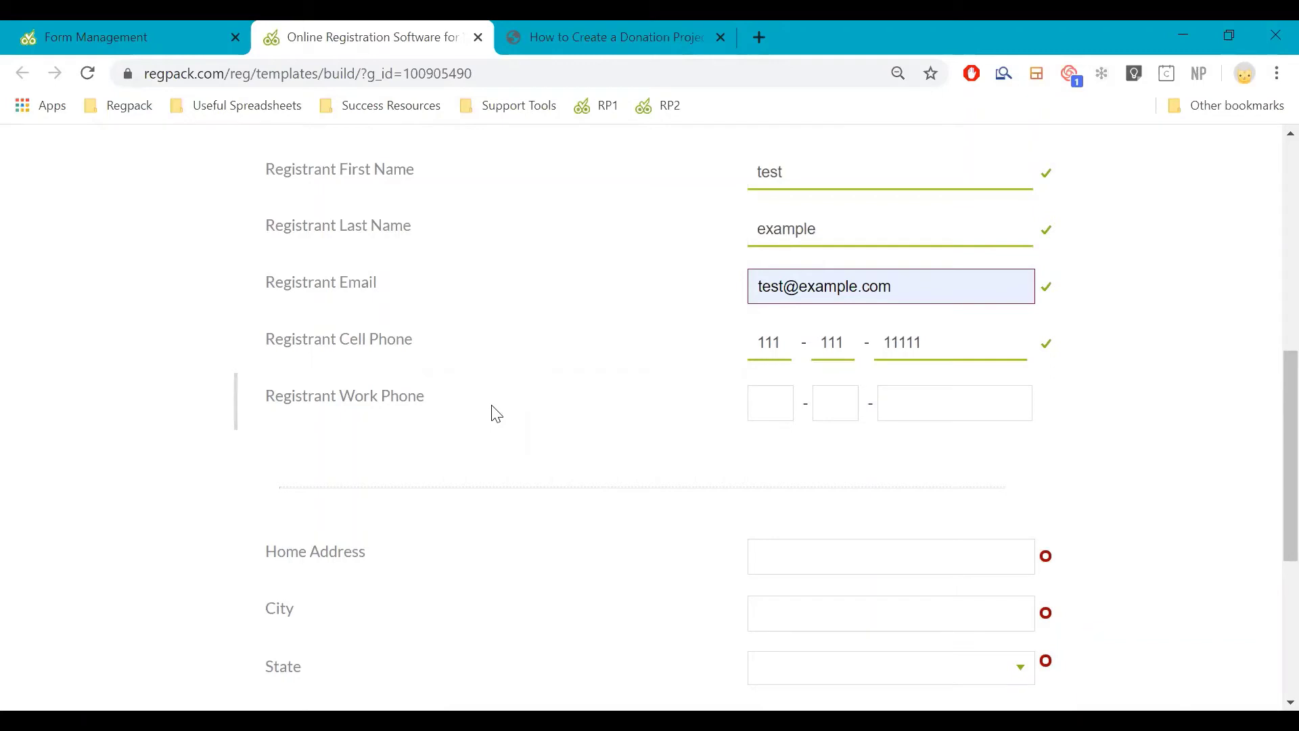
pyautogui.scroll(-1, 499, 412)
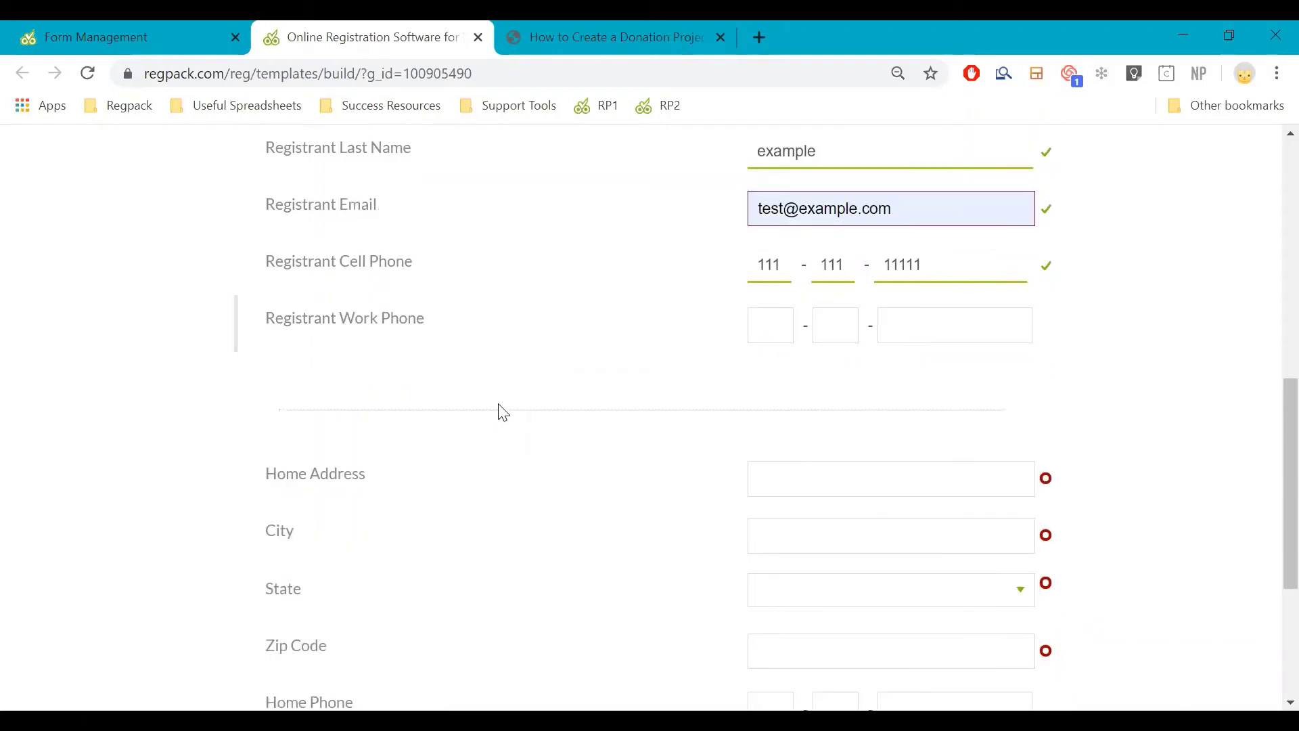
pyautogui.scroll(-1, 457, 596)
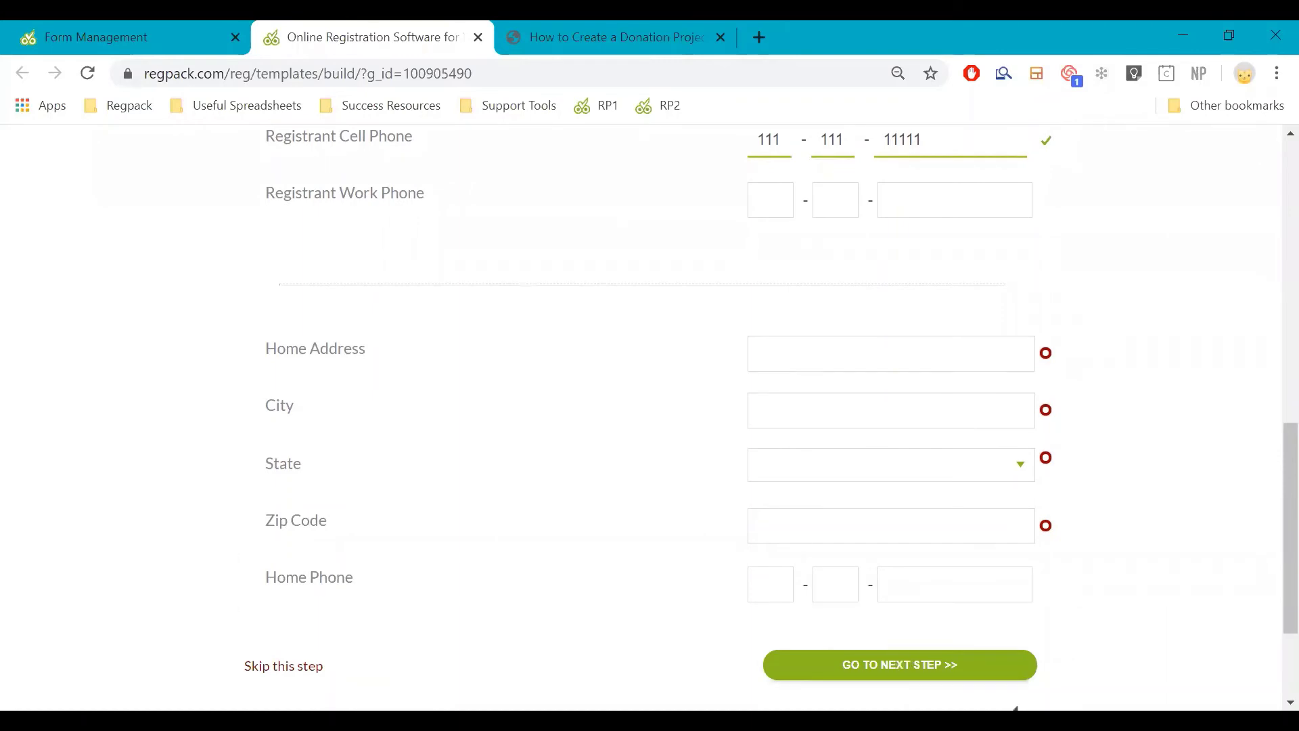
pyautogui.click(790, 674)
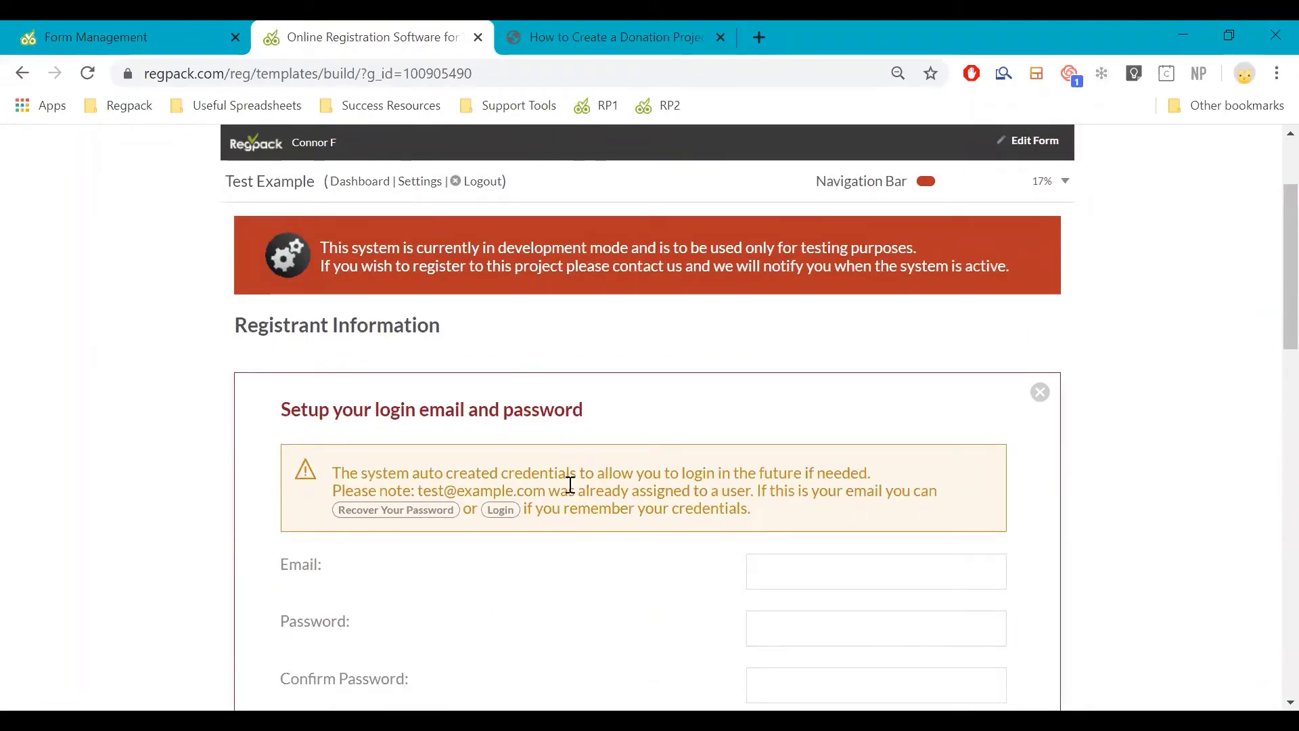
# Enter the suggested test e-mail as the login email and fill the password fields
pyautogui.scroll(-3, 587, 427)
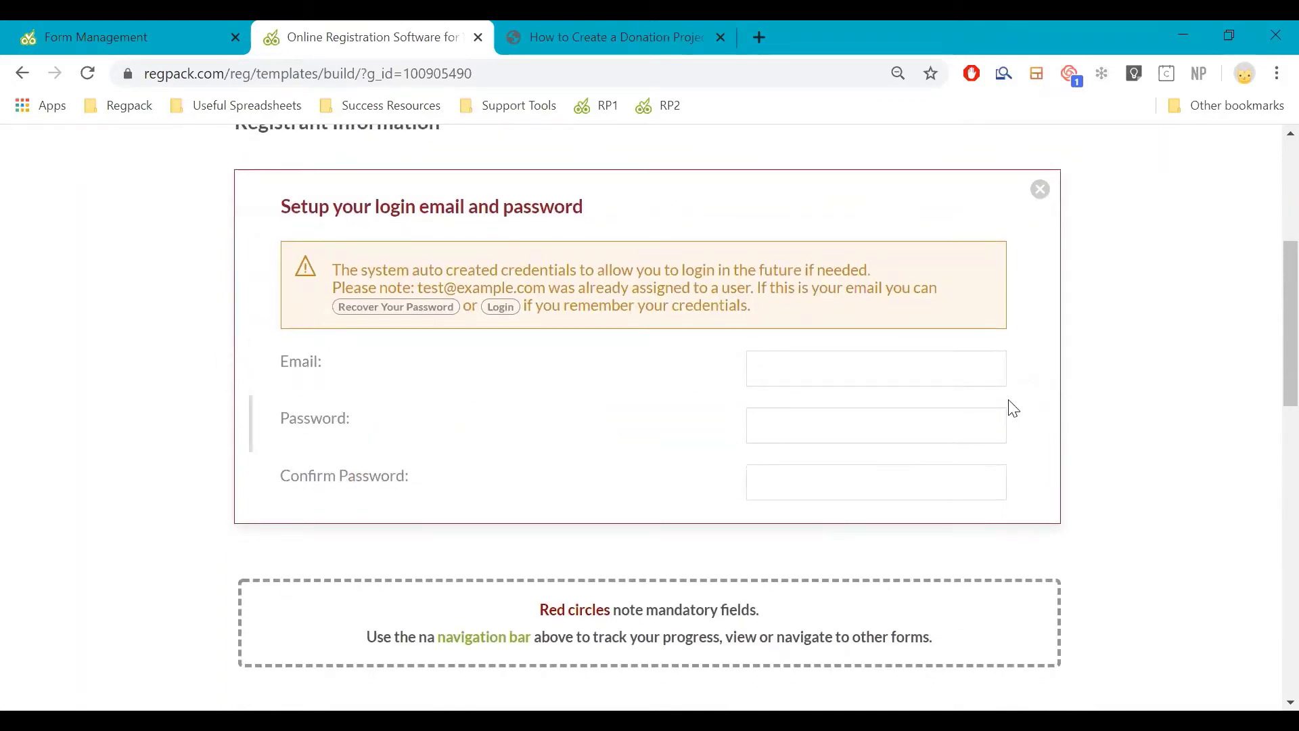
pyautogui.scroll(-6, 1013, 413)
pyautogui.scroll(-5, 995, 487)
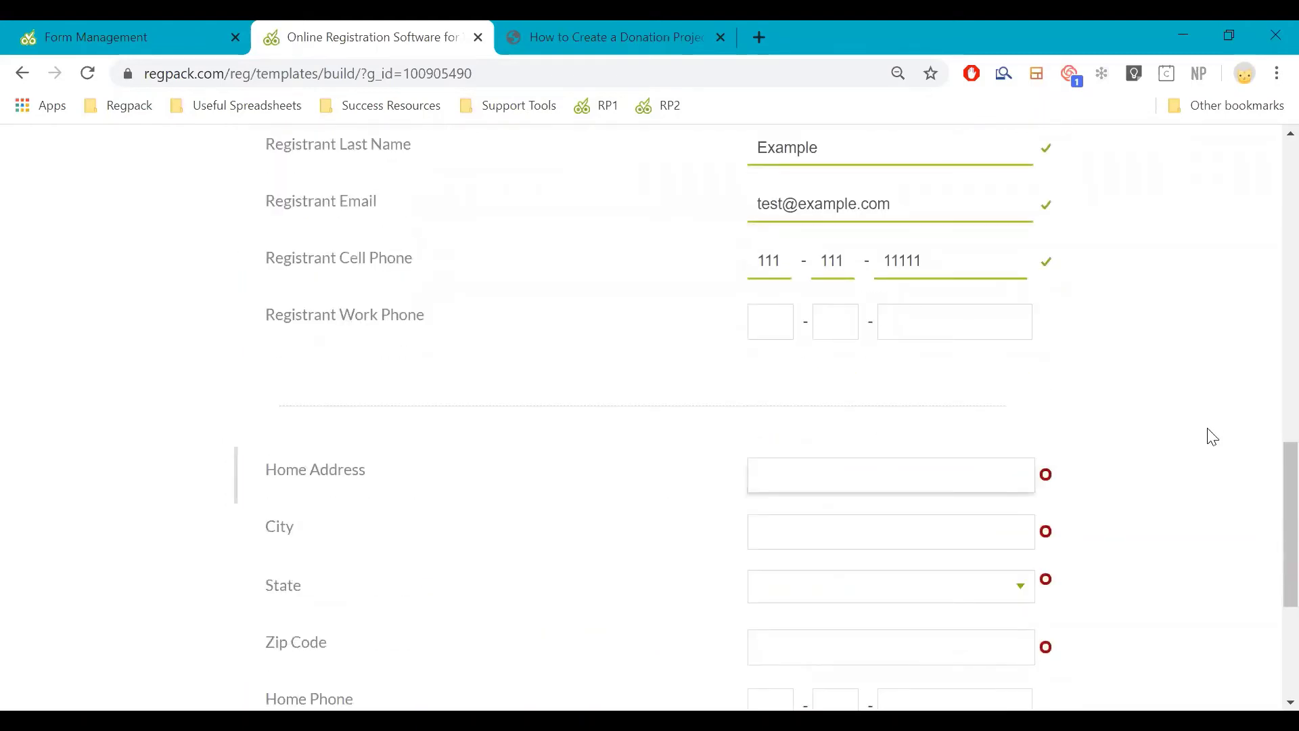
pyautogui.scroll(-3, 1151, 438)
pyautogui.scroll(12, 754, 377)
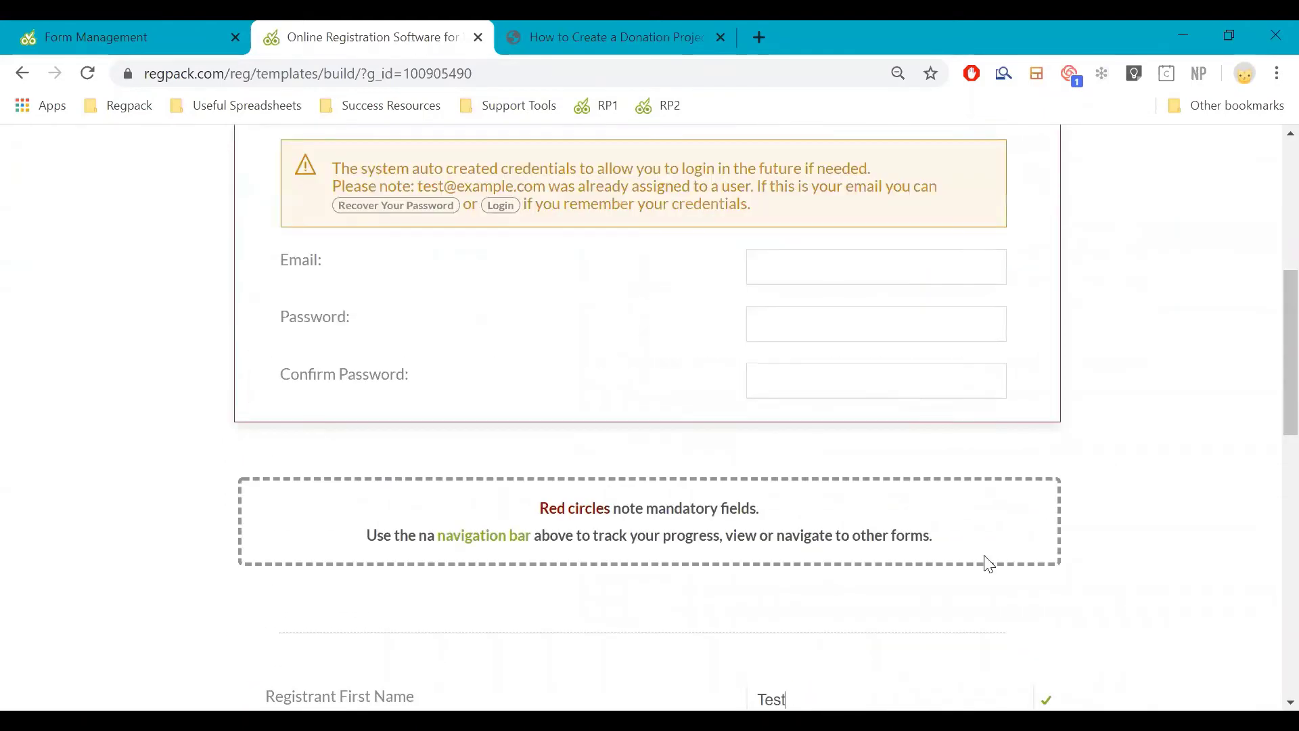
pyautogui.click(857, 267)
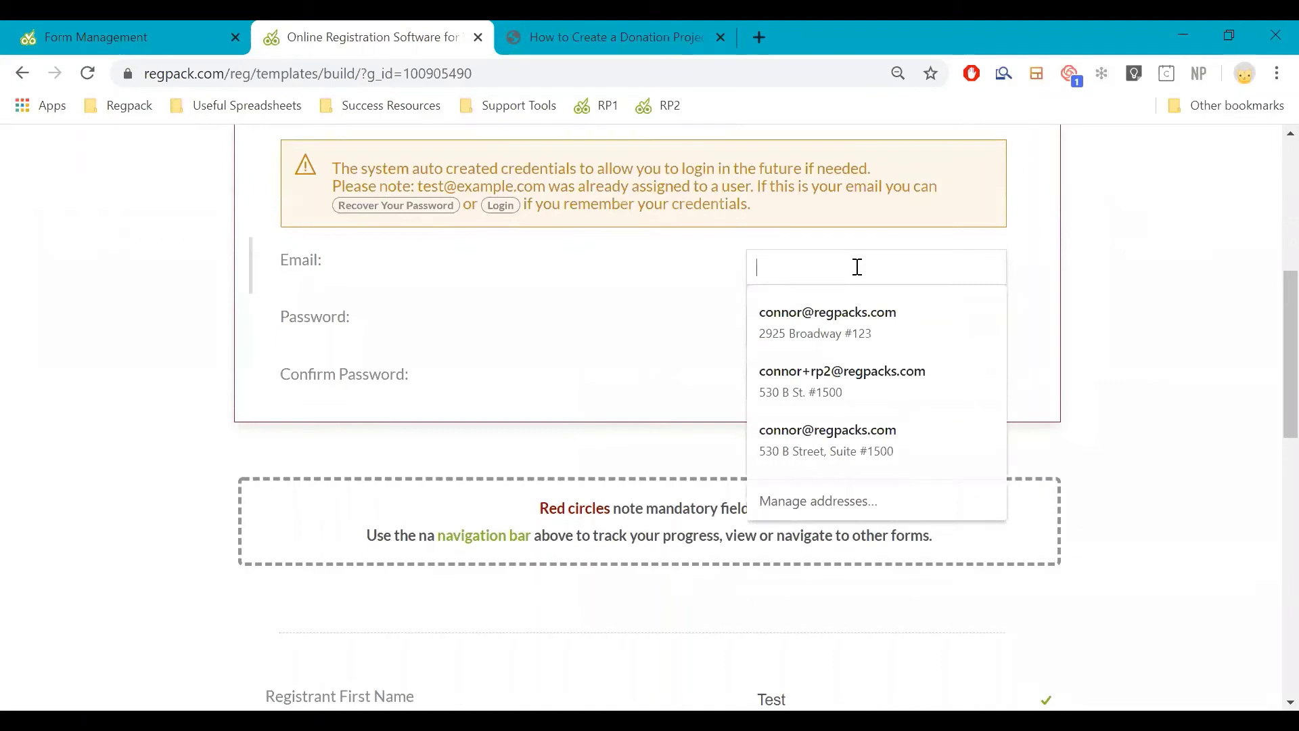
pyautogui.write('test')
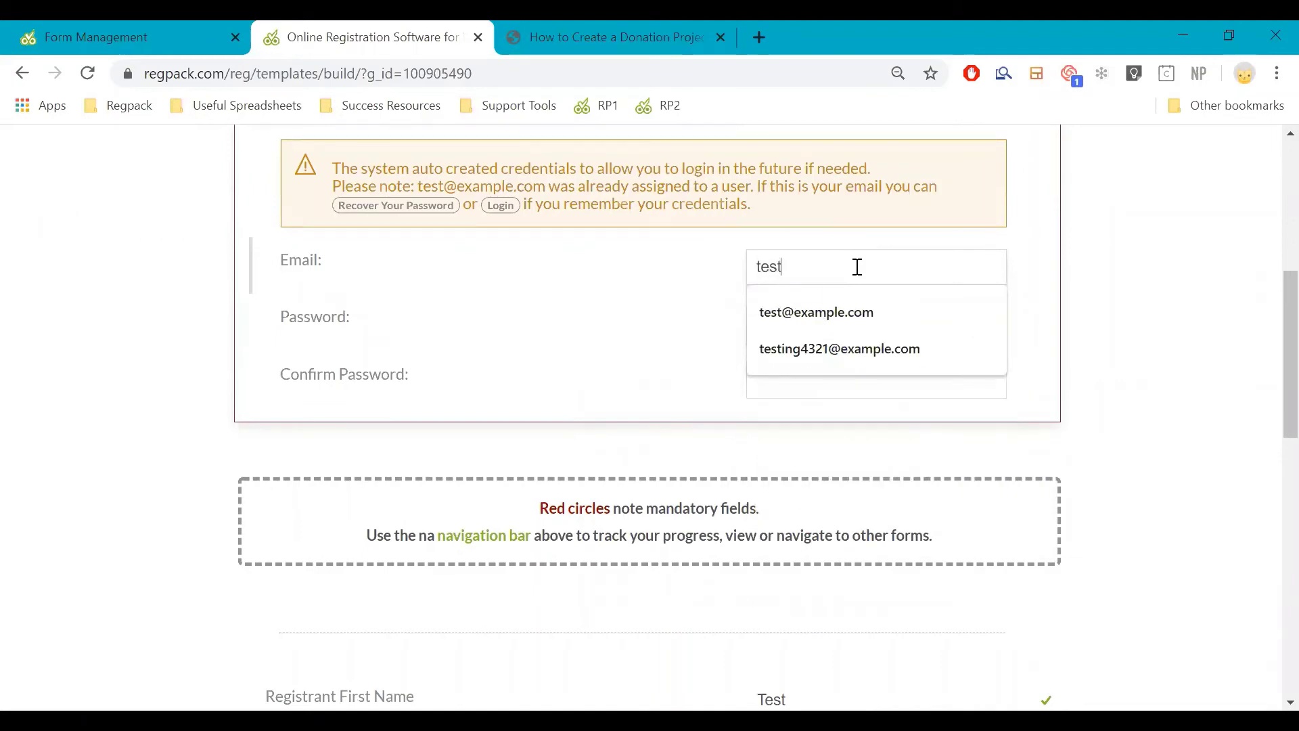
pyautogui.press('Down')
pyautogui.press('Return')
pyautogui.press('Tab')
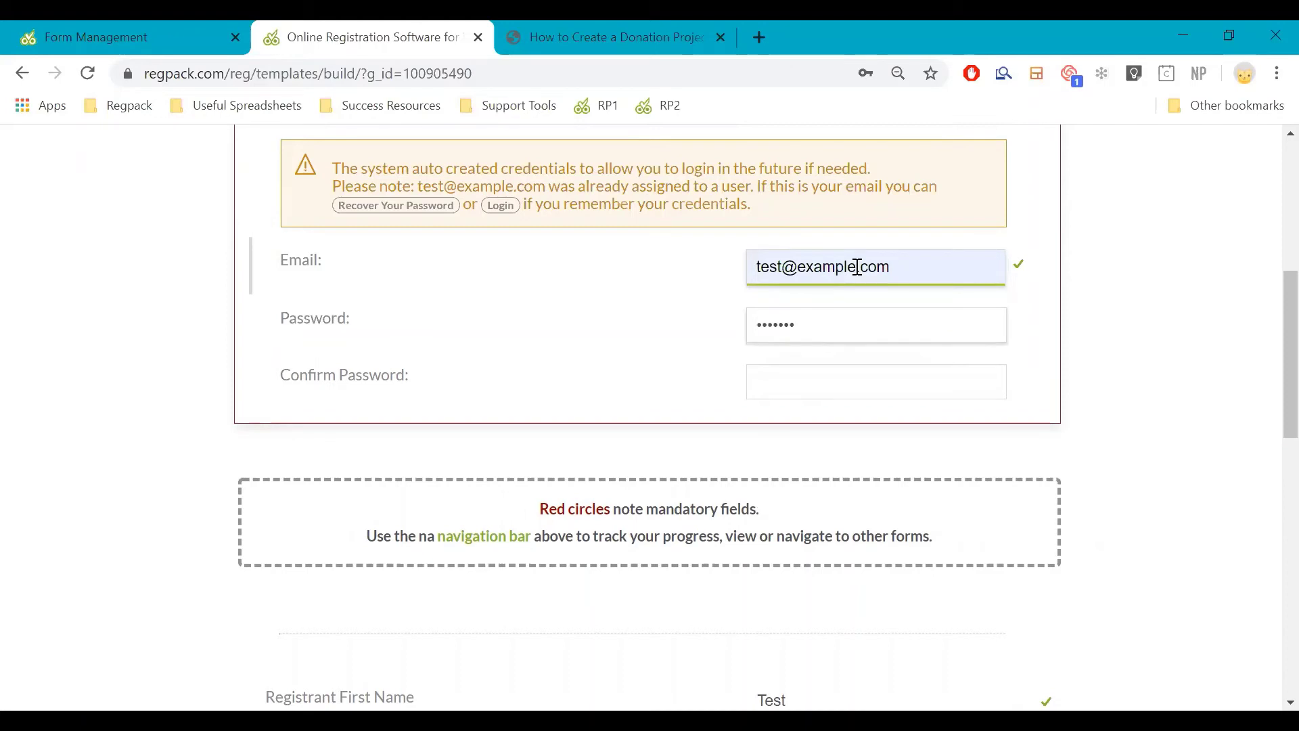
pyautogui.press('Tab')
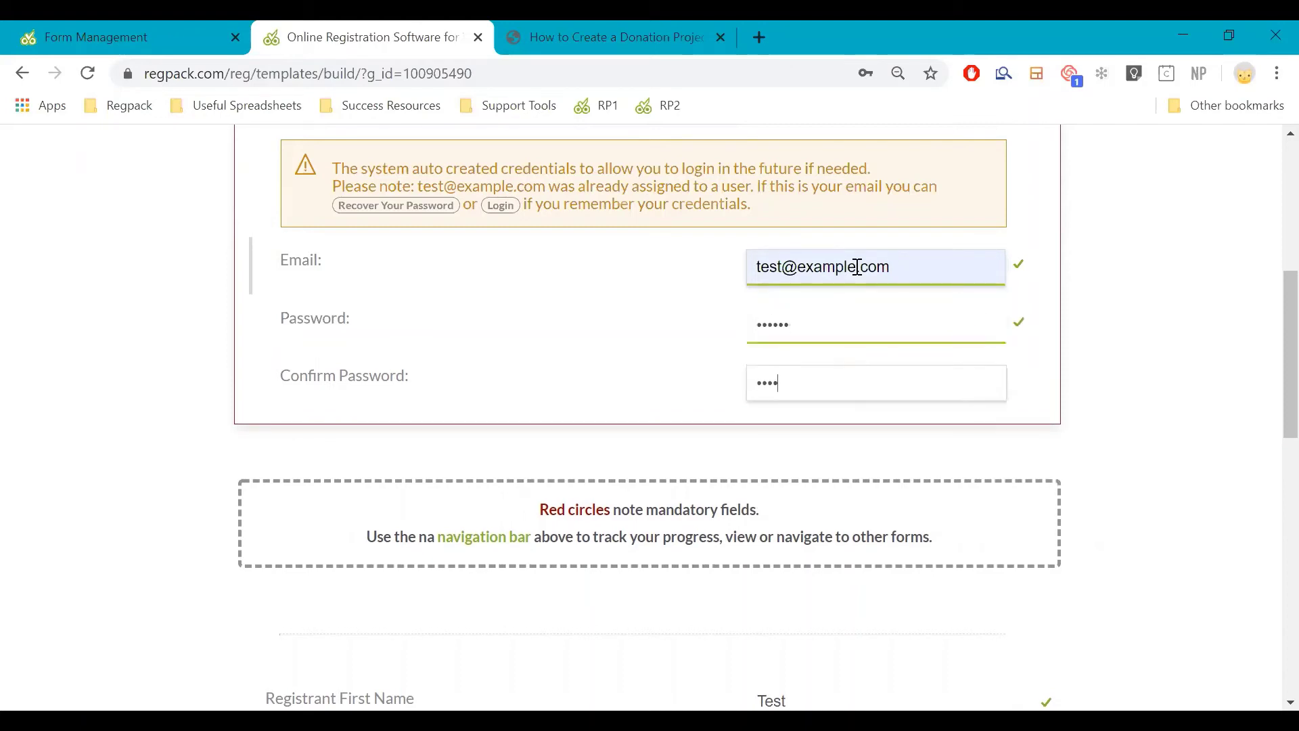
pyautogui.press('Tab')
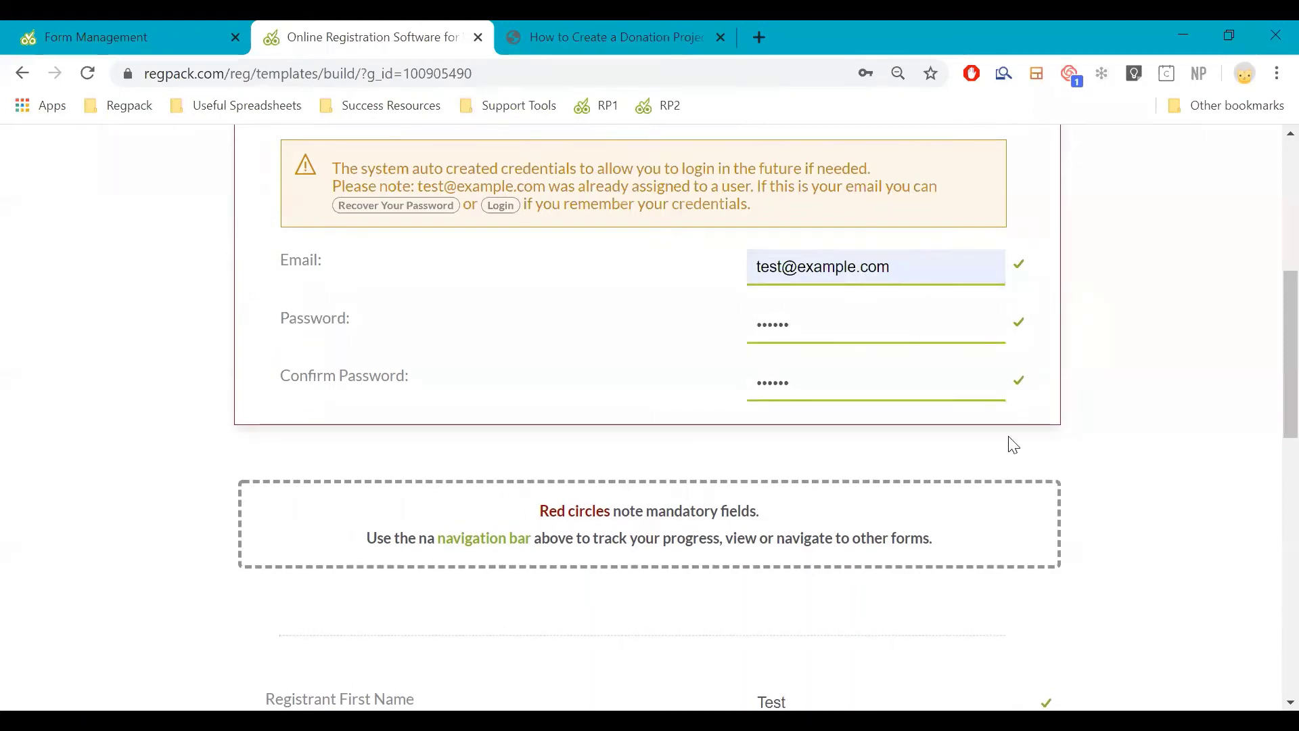
# Try advancing to the next registration step, then remove the login setup box from the form
pyautogui.scroll(-10, 1009, 440)
pyautogui.click(965, 499)
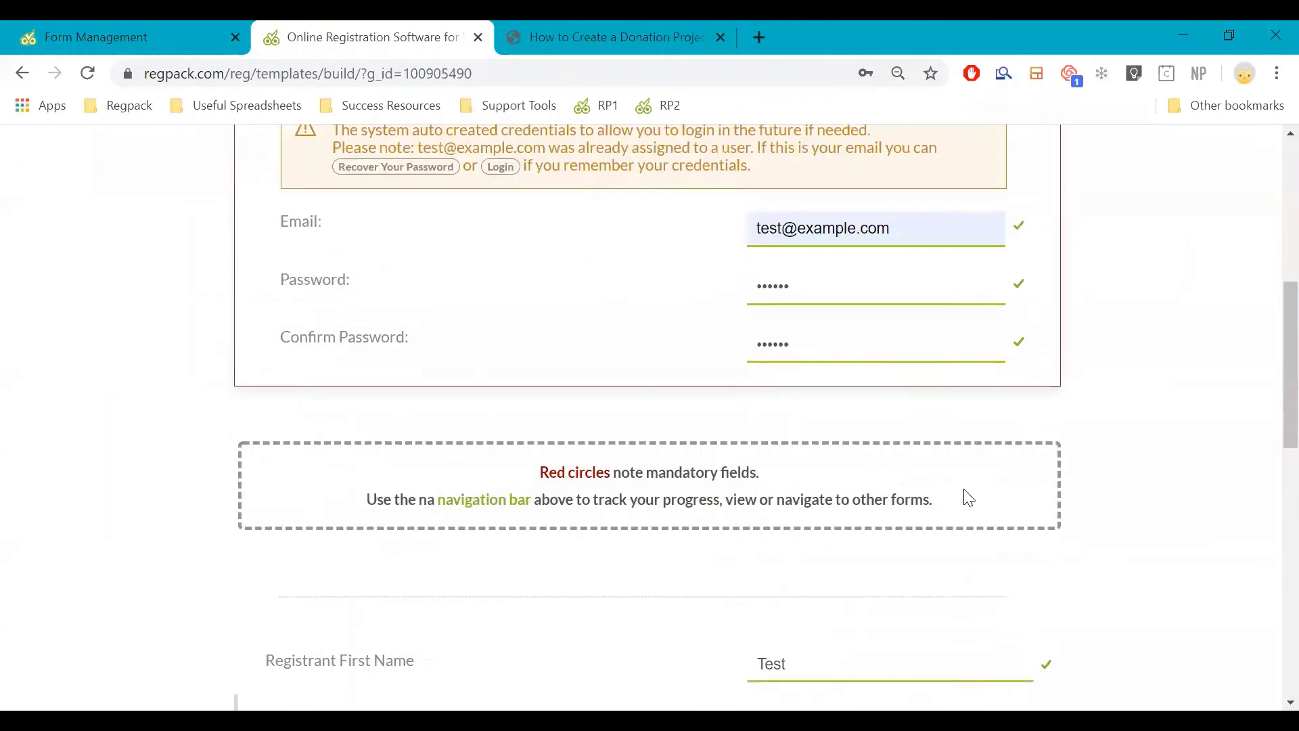
pyautogui.scroll(-10, 967, 498)
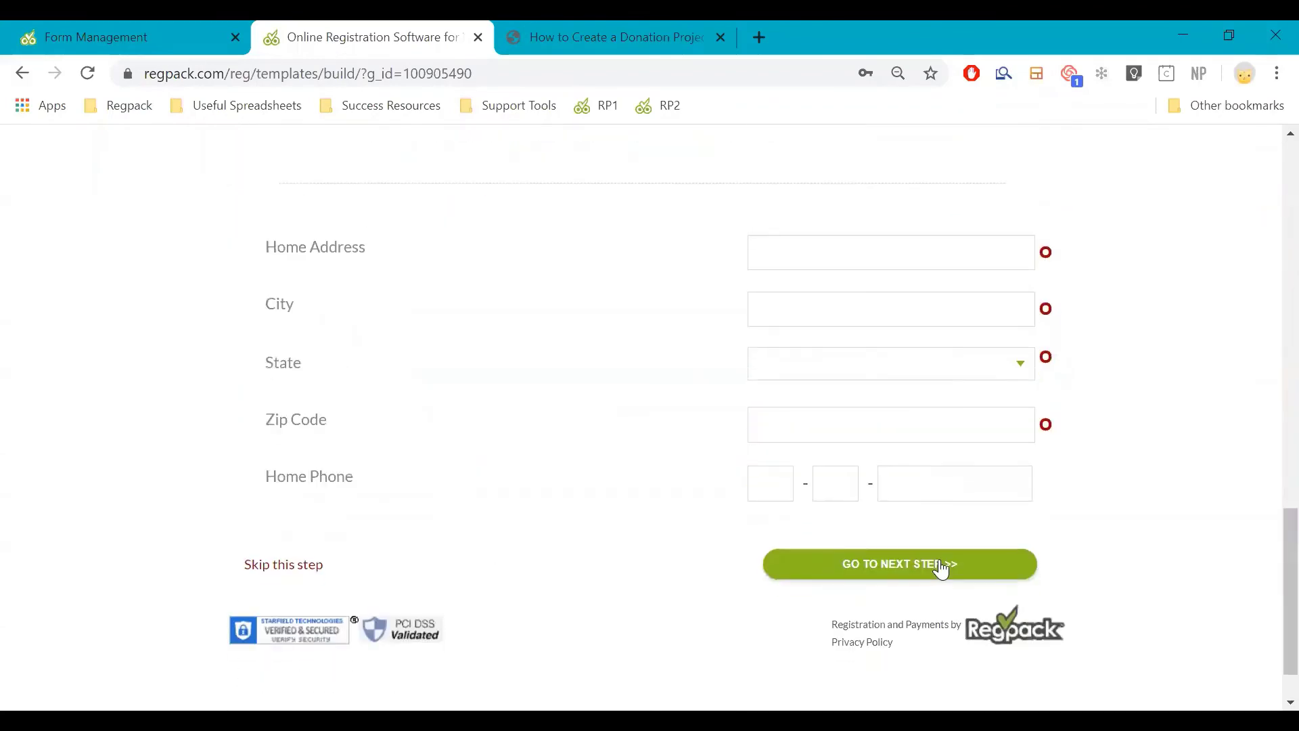
pyautogui.click(941, 568)
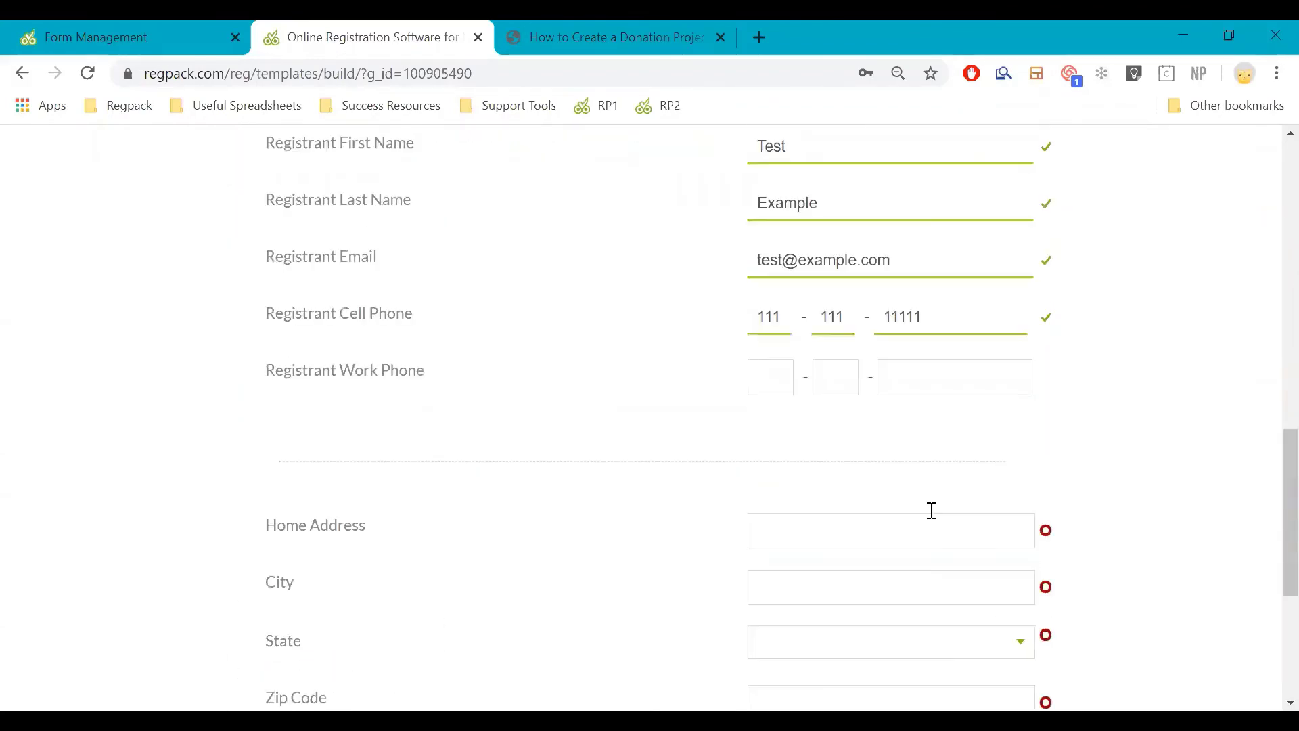
pyautogui.click(968, 469)
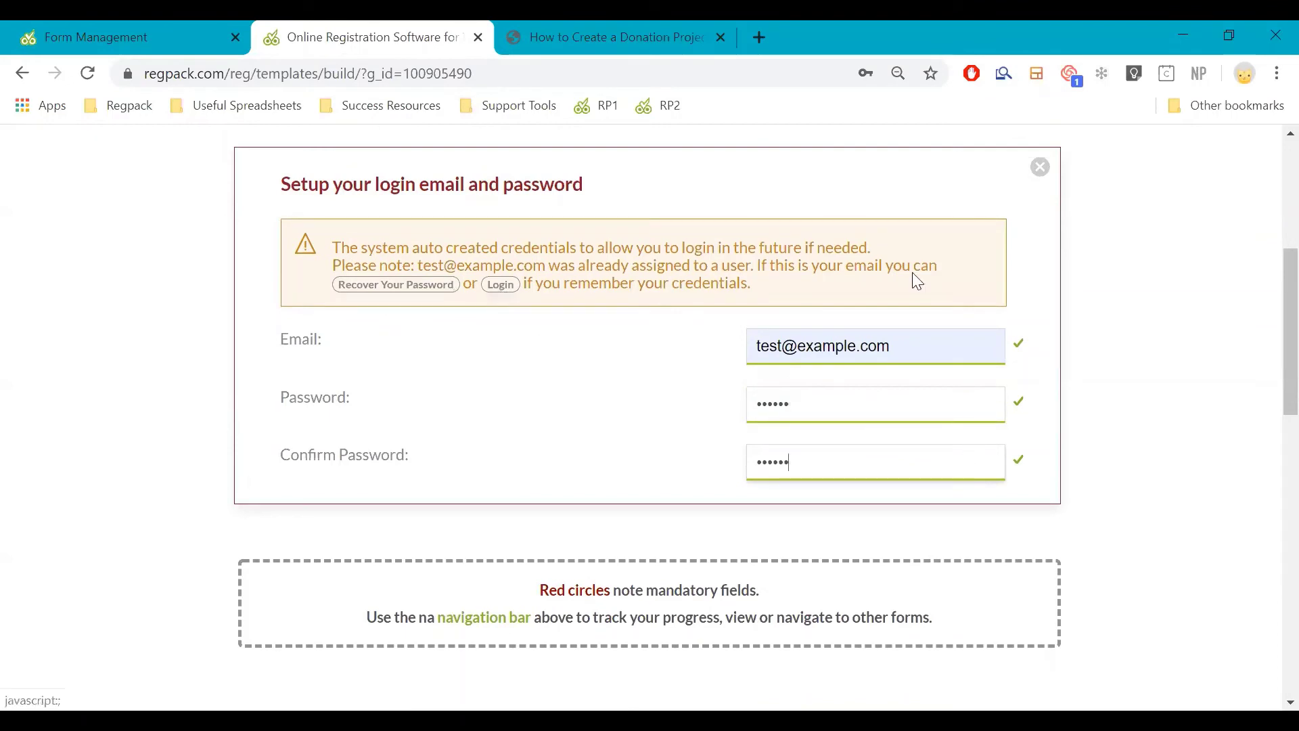
pyautogui.click(1040, 167)
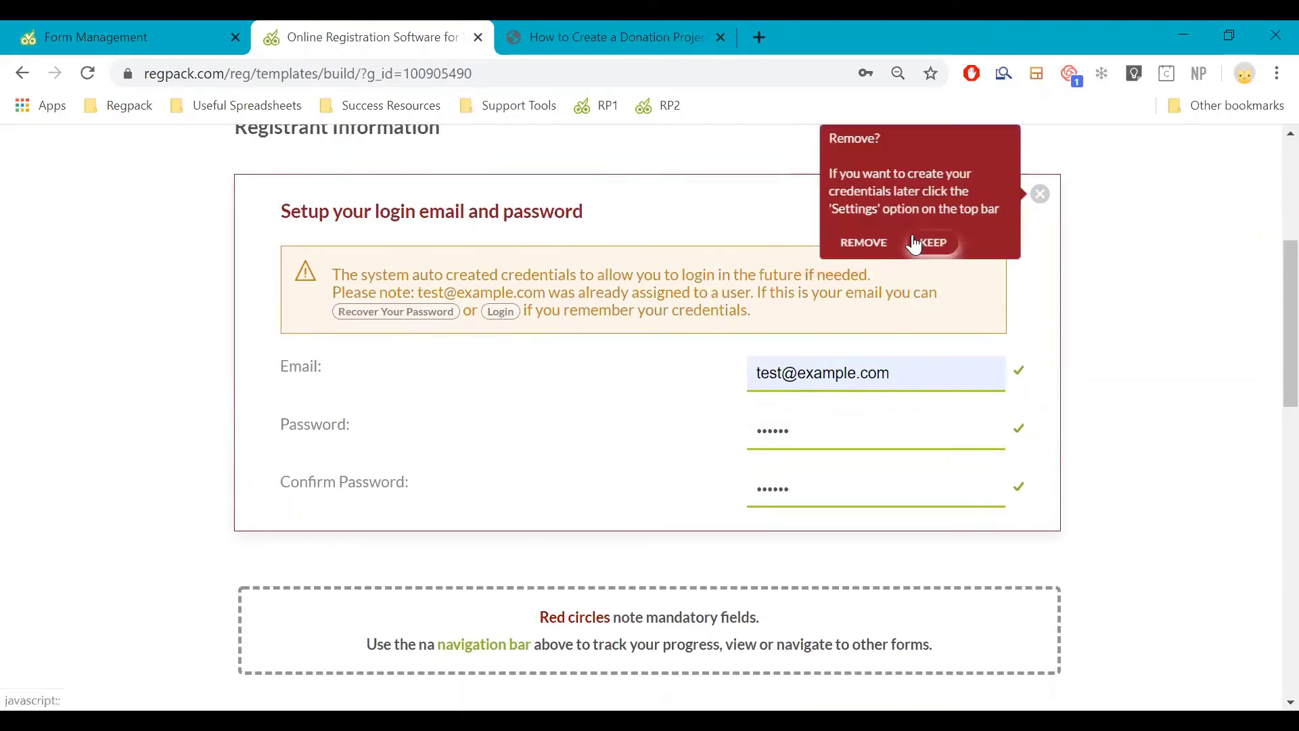
pyautogui.click(919, 240)
pyautogui.doubleClick(1044, 194)
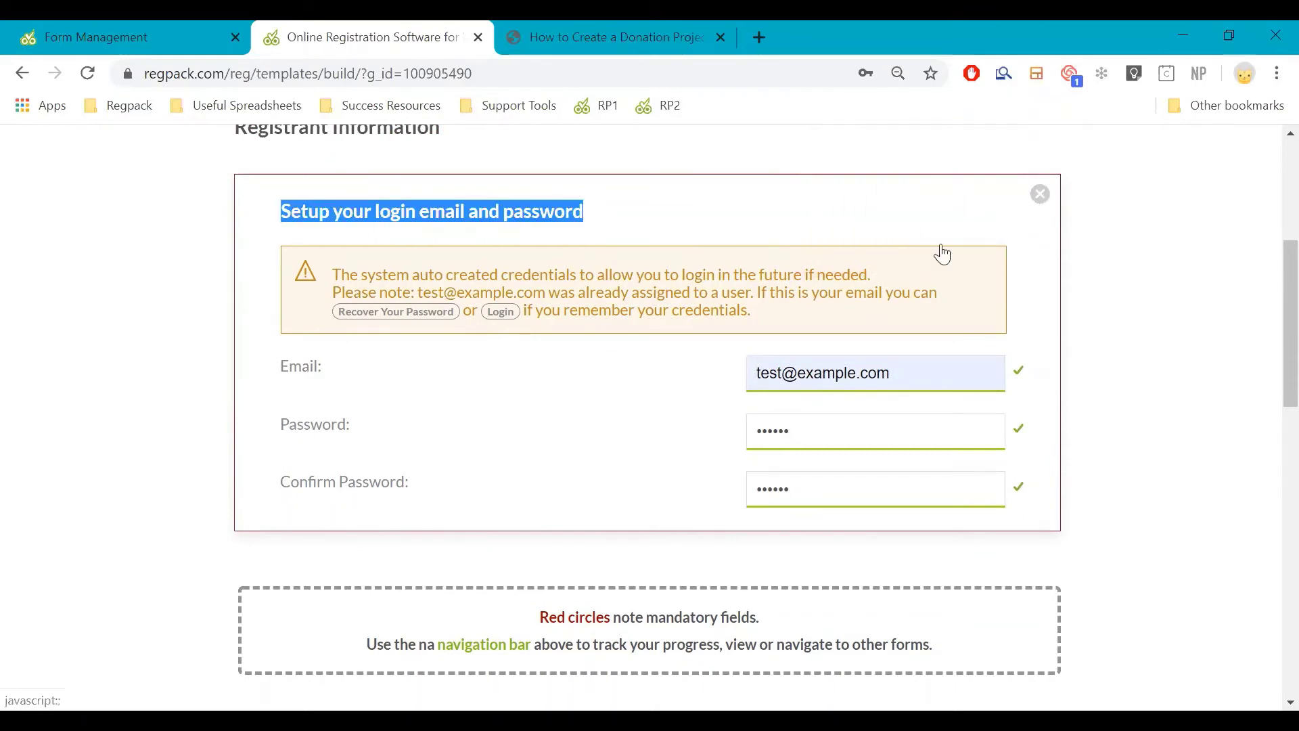
pyautogui.click(863, 245)
pyautogui.scroll(-10, 981, 352)
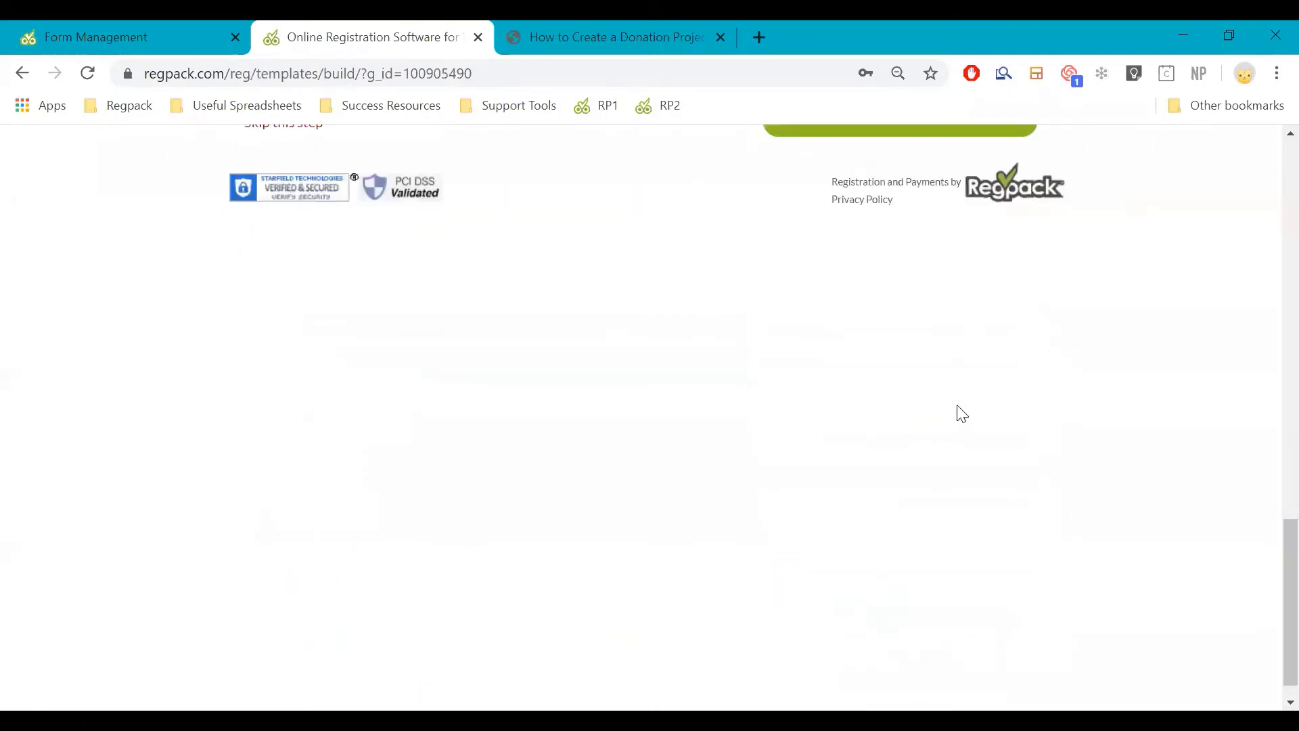
pyautogui.scroll(2, 957, 241)
pyautogui.scroll(10, 1093, 427)
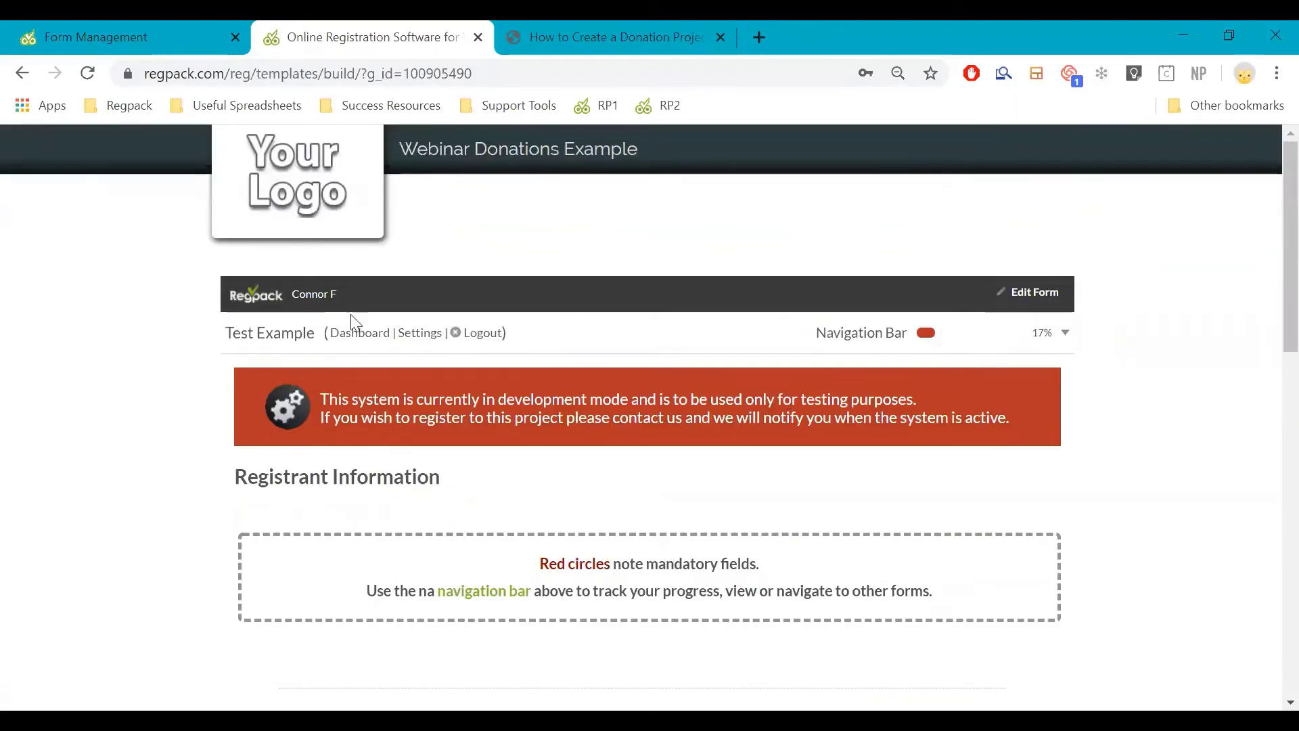
# Reload the registration form, highlight the already-used email notice, and return to Form Management
pyautogui.click(382, 333)
pyautogui.scroll(-3, 465, 329)
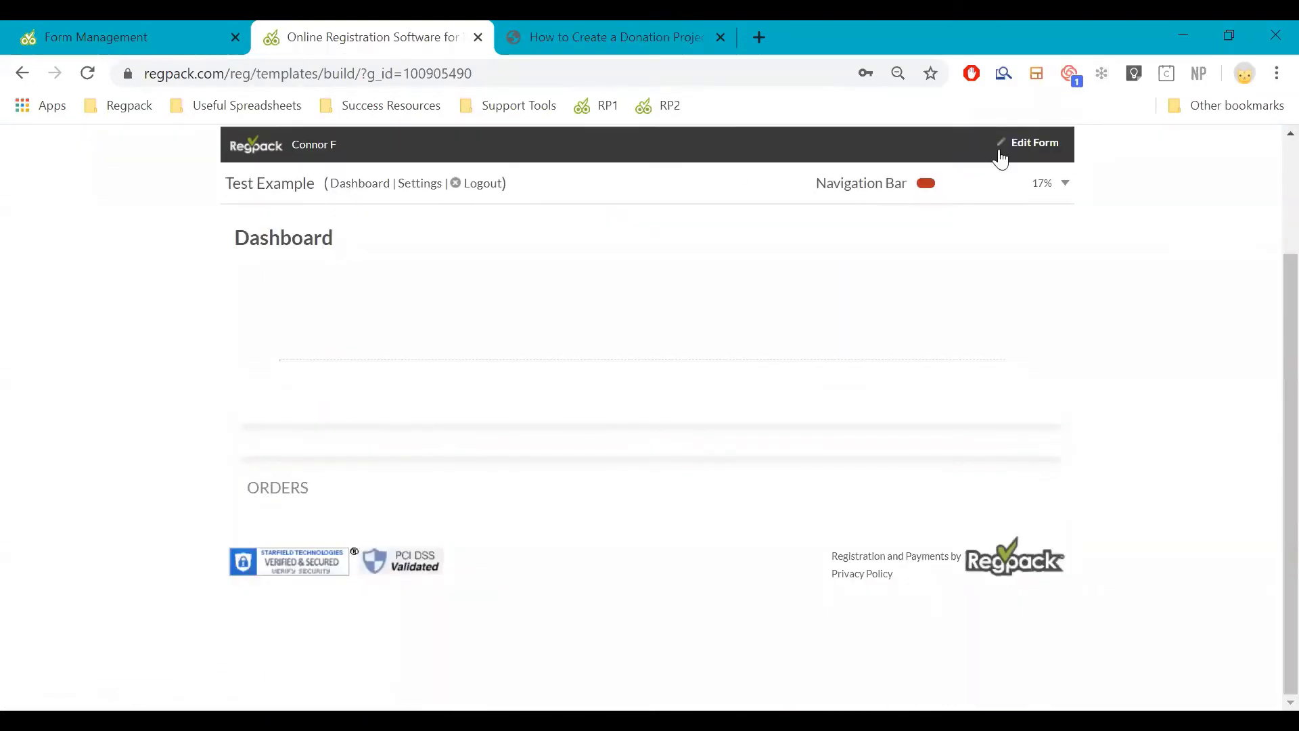
pyautogui.scroll(3, 774, 188)
pyautogui.click(87, 73)
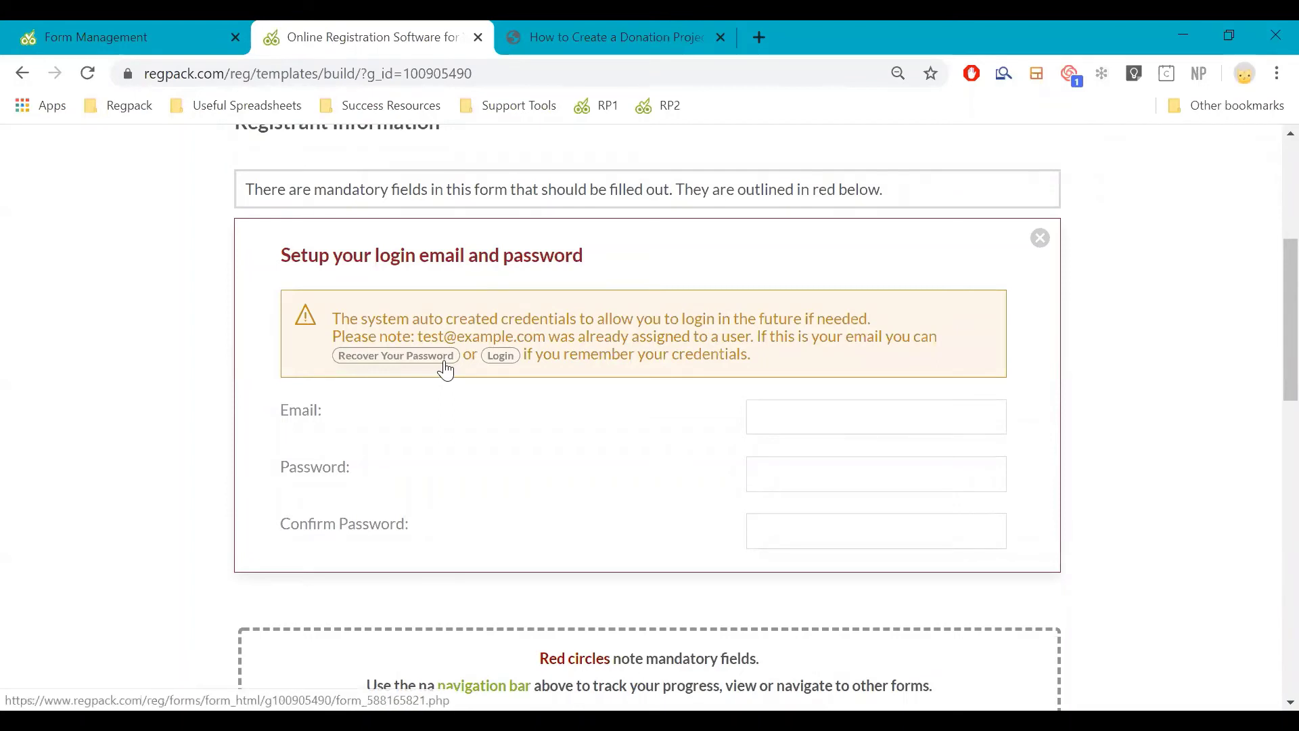
pyautogui.moveTo(421, 319); pyautogui.dragTo(742, 354)
pyautogui.click(725, 337)
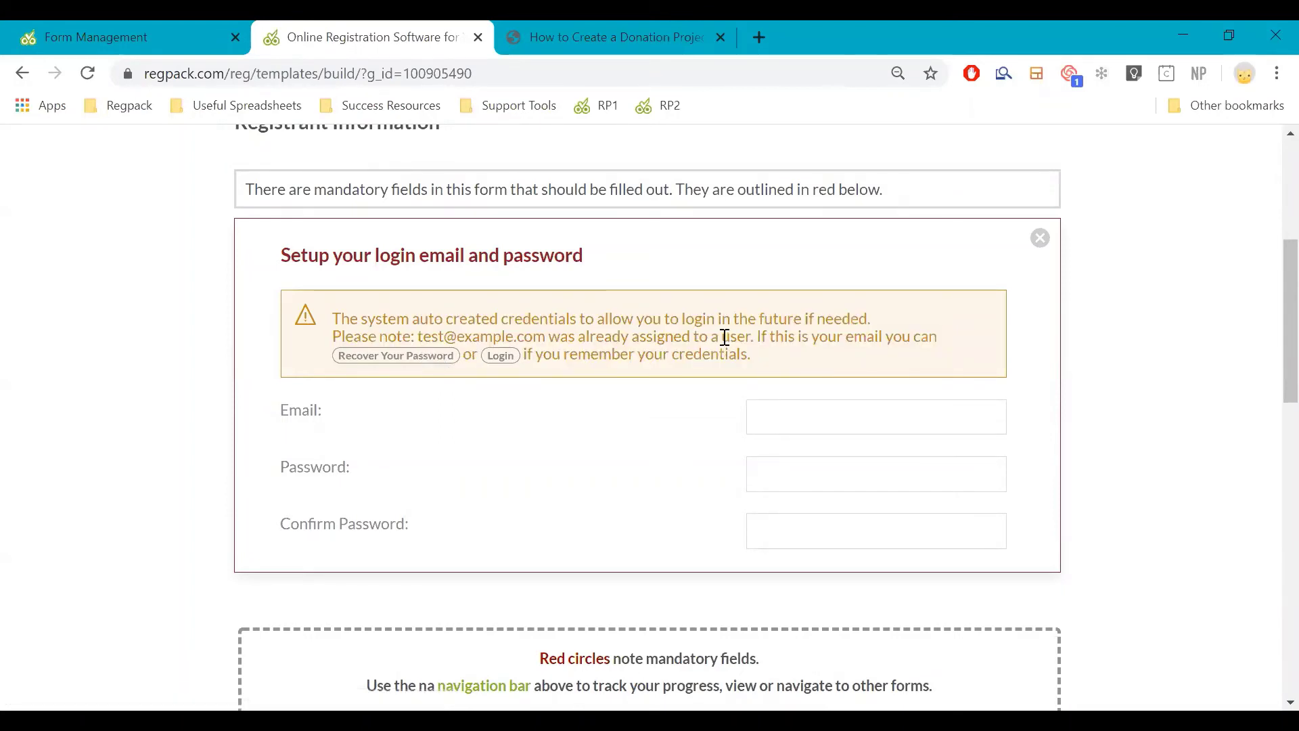
pyautogui.tripleClick(725, 338)
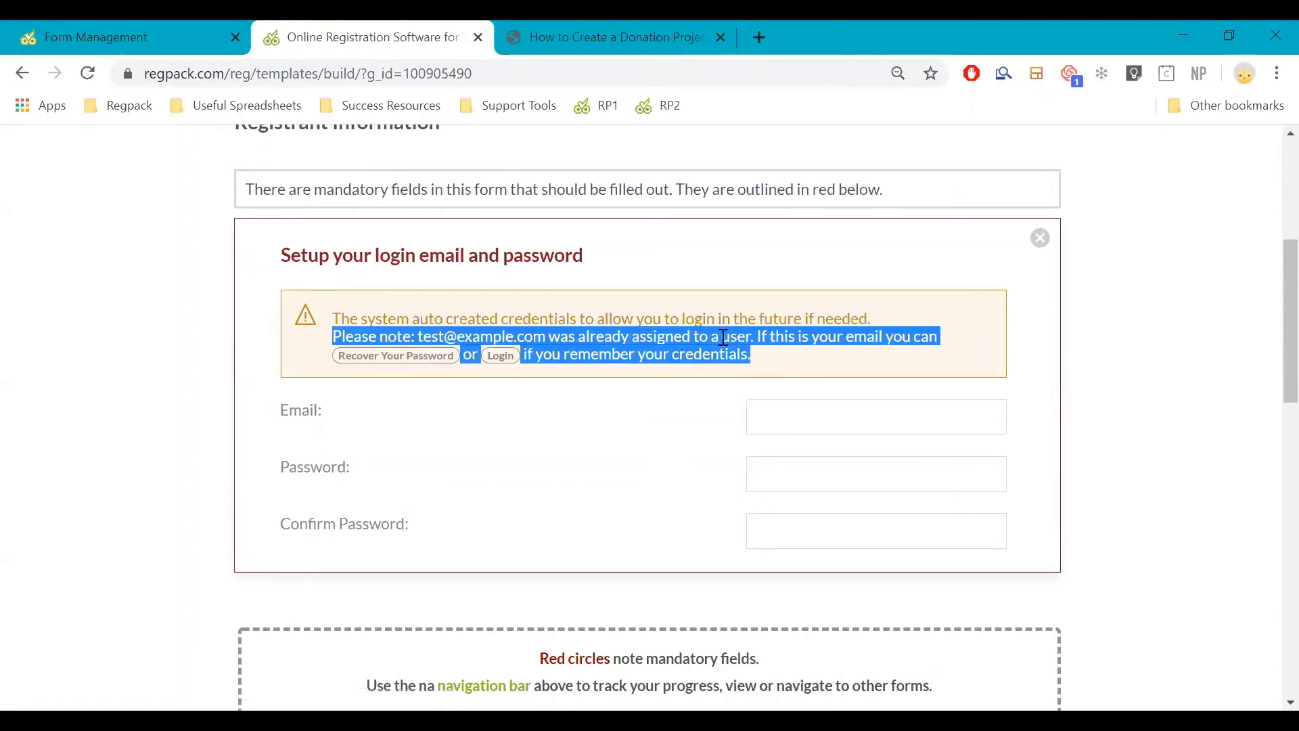
pyautogui.click(132, 45)
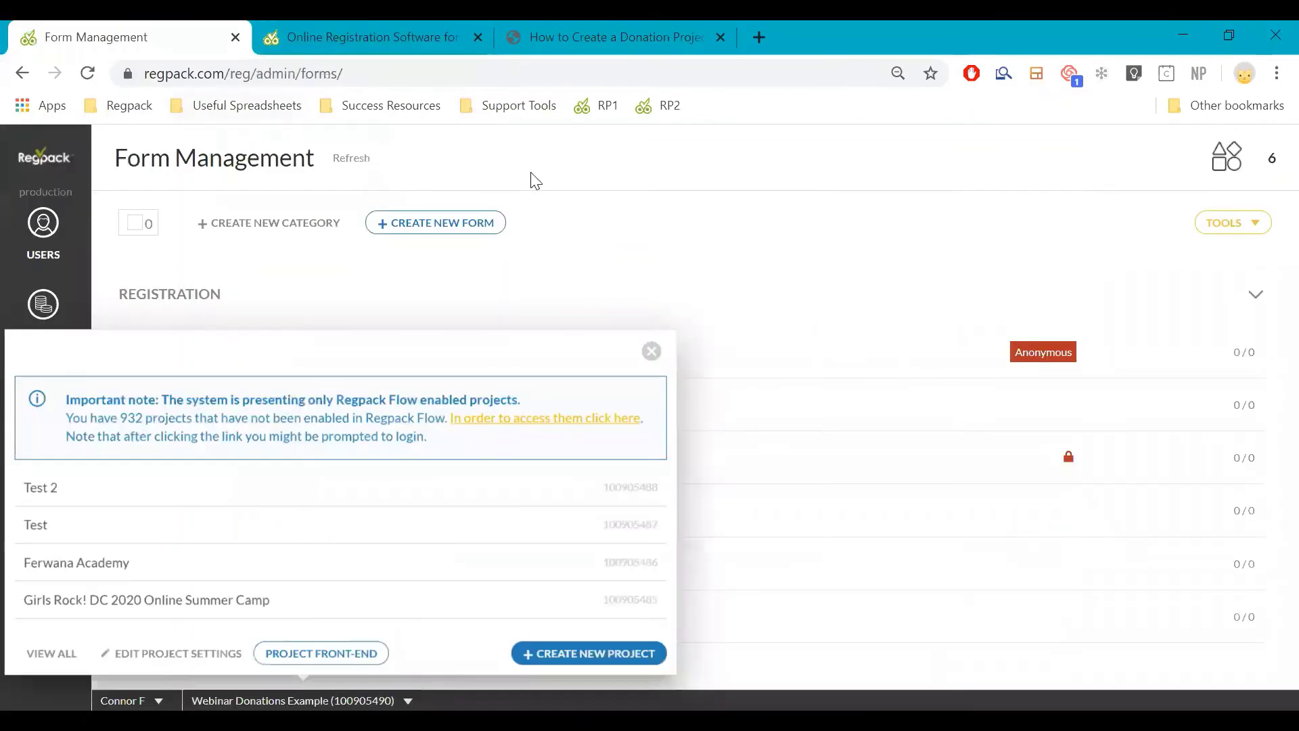
# Show Project Settings' Registration tab with duplicate-email check and optional manual password creation both On
pyautogui.click(651, 352)
pyautogui.click(46, 399)
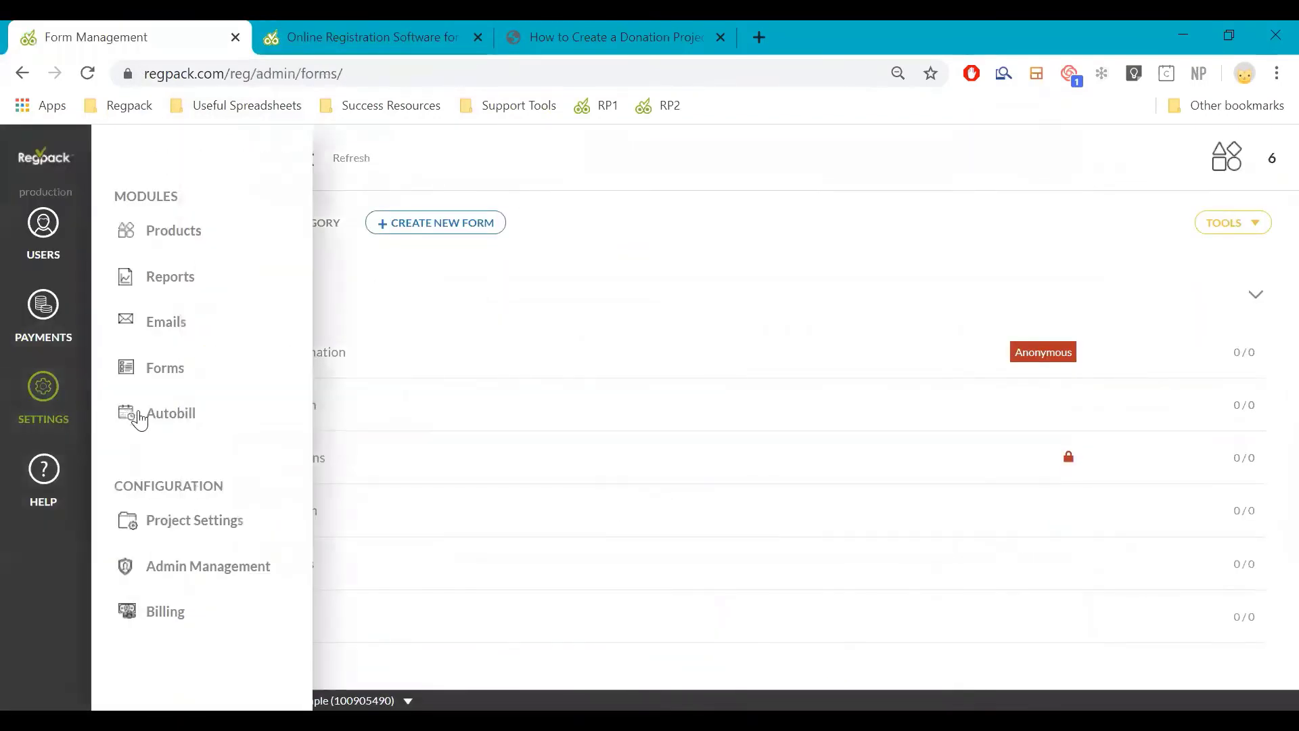
pyautogui.click(184, 529)
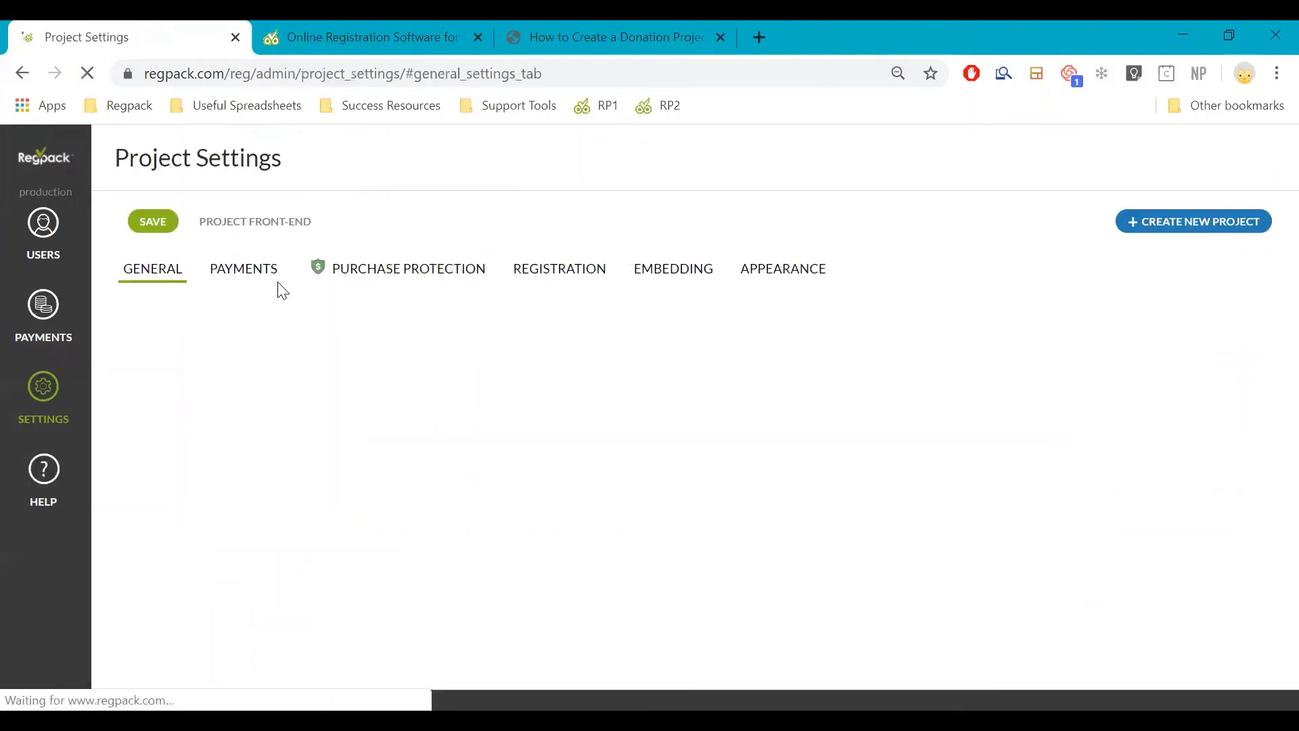
pyautogui.click(567, 266)
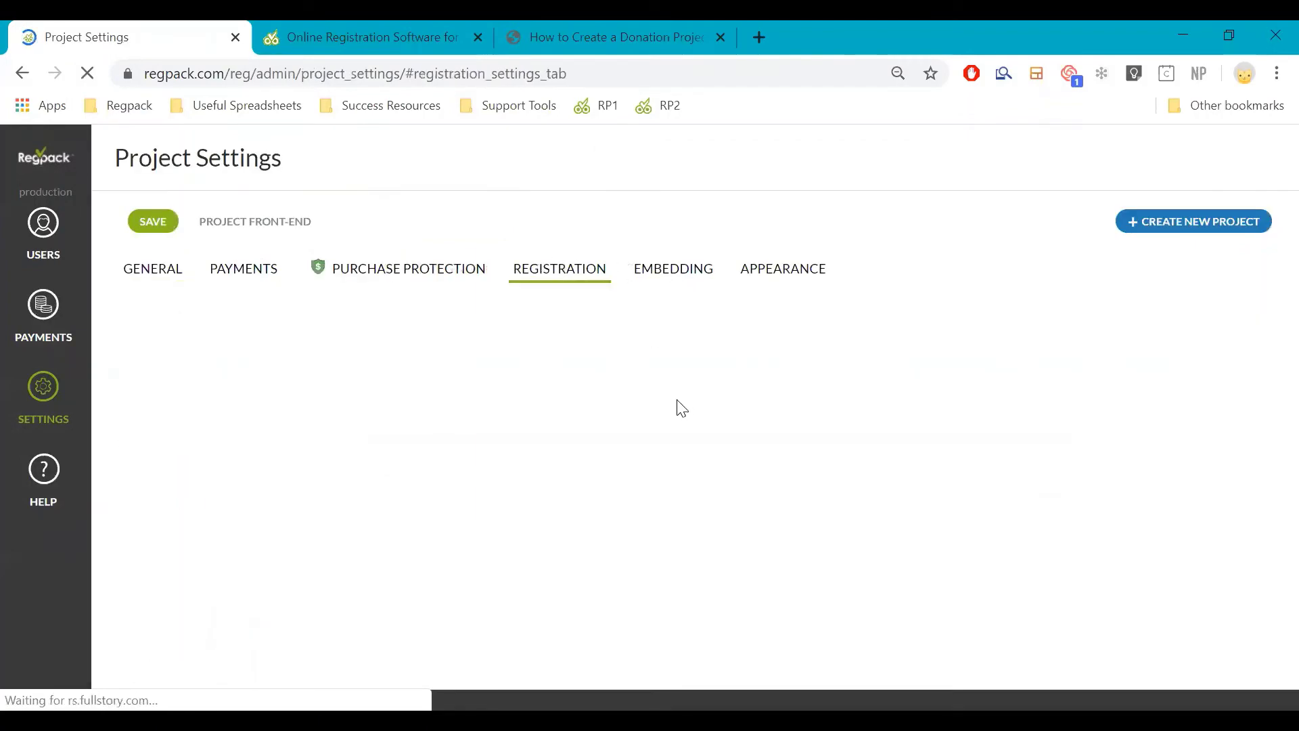
pyautogui.scroll(-10, 677, 433)
pyautogui.scroll(-5, 705, 503)
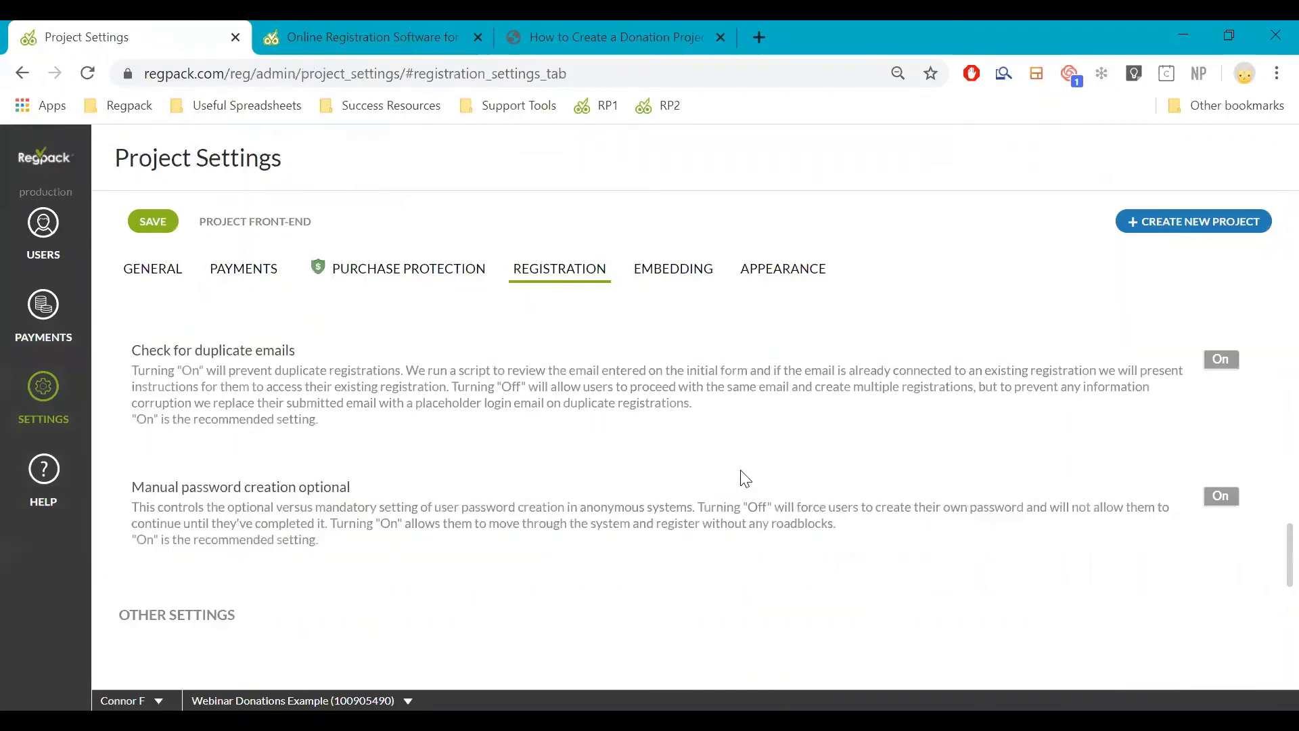
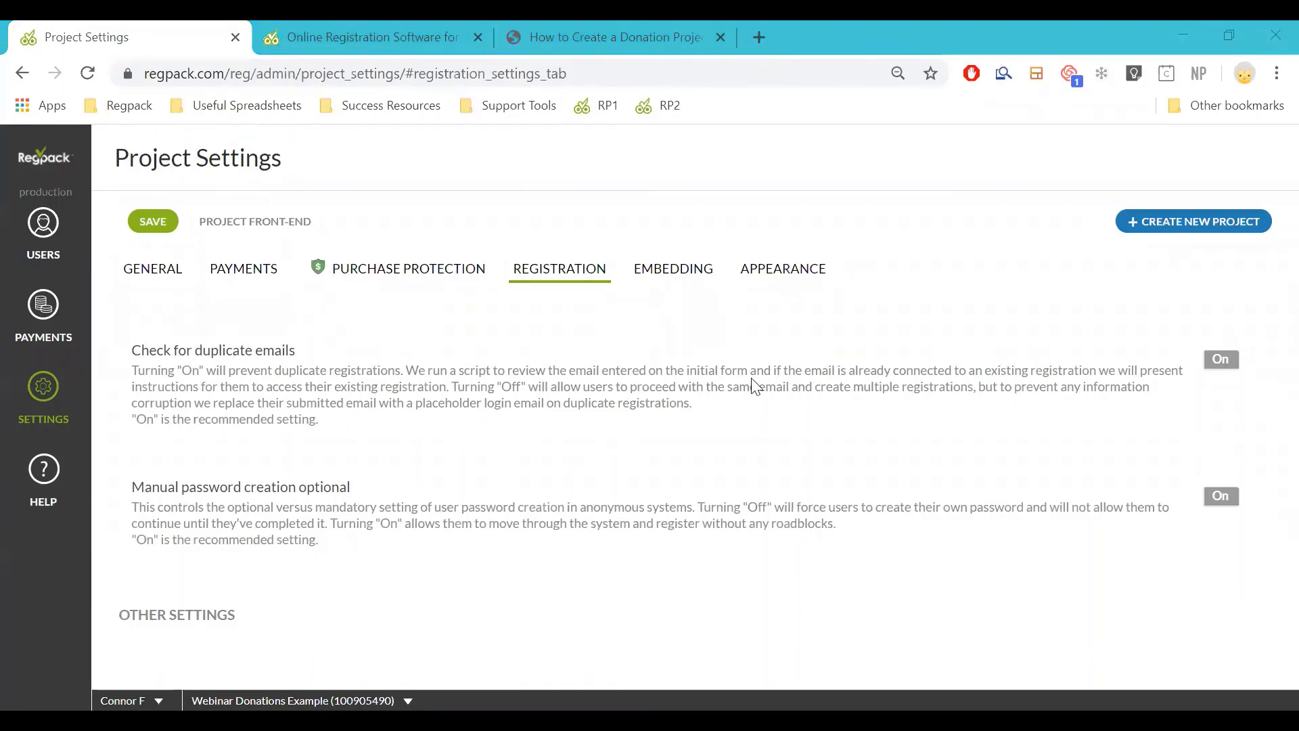
# Log out of the test account on the registration form
pyautogui.click(274, 42)
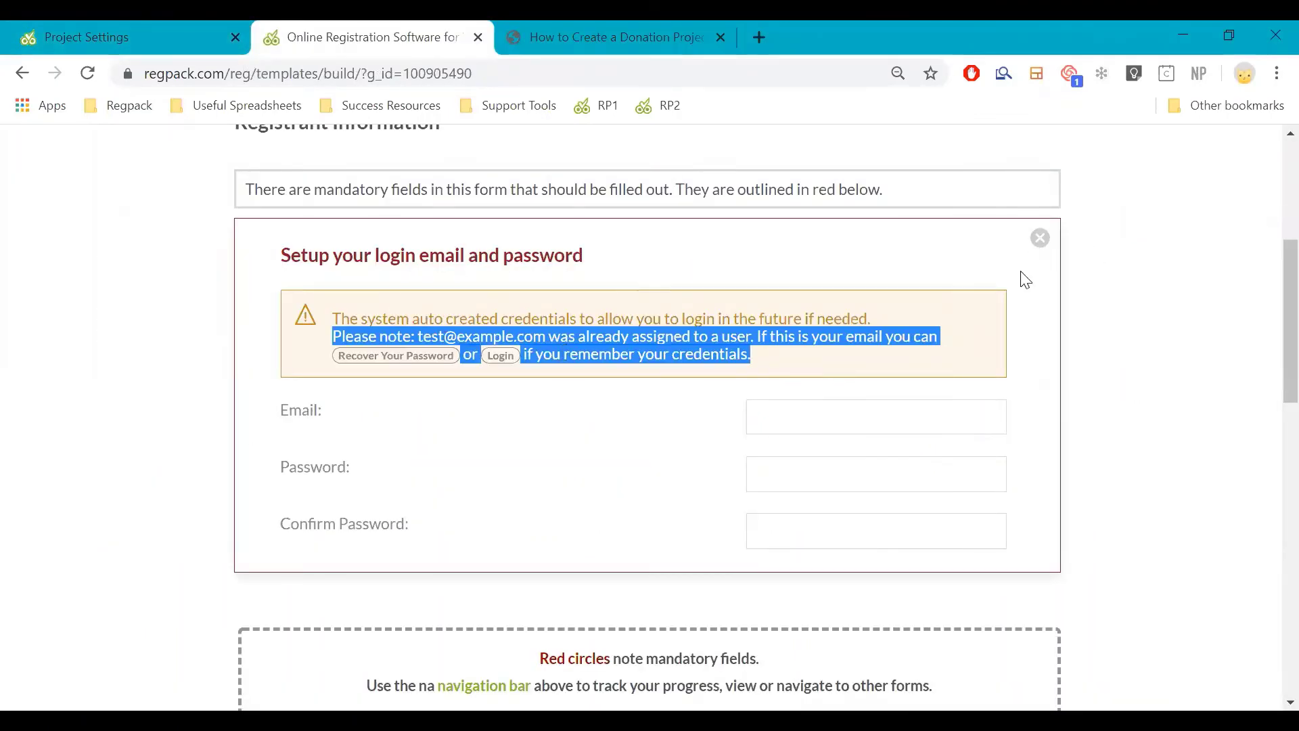
pyautogui.scroll(3, 465, 176)
pyautogui.click(482, 181)
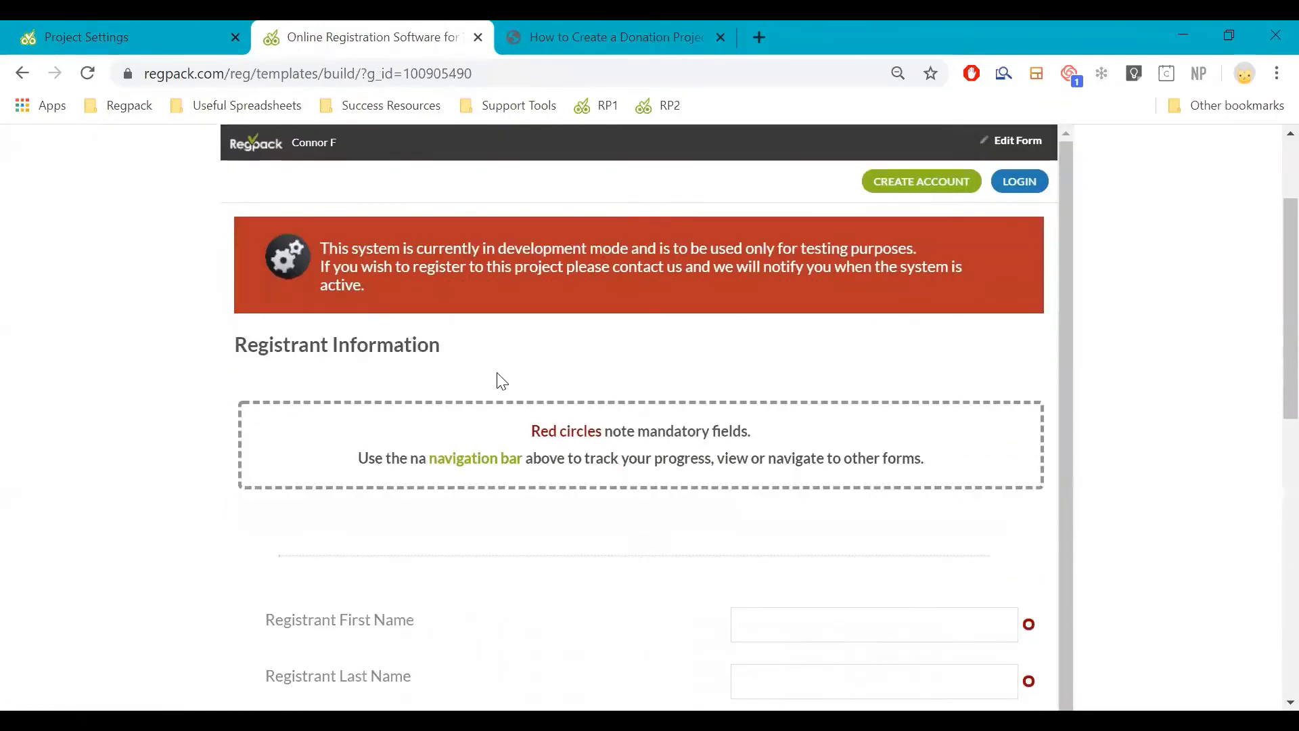
# Switch 'Check for duplicate emails' off in Registration settings, save, and return to the form
pyautogui.click(152, 52)
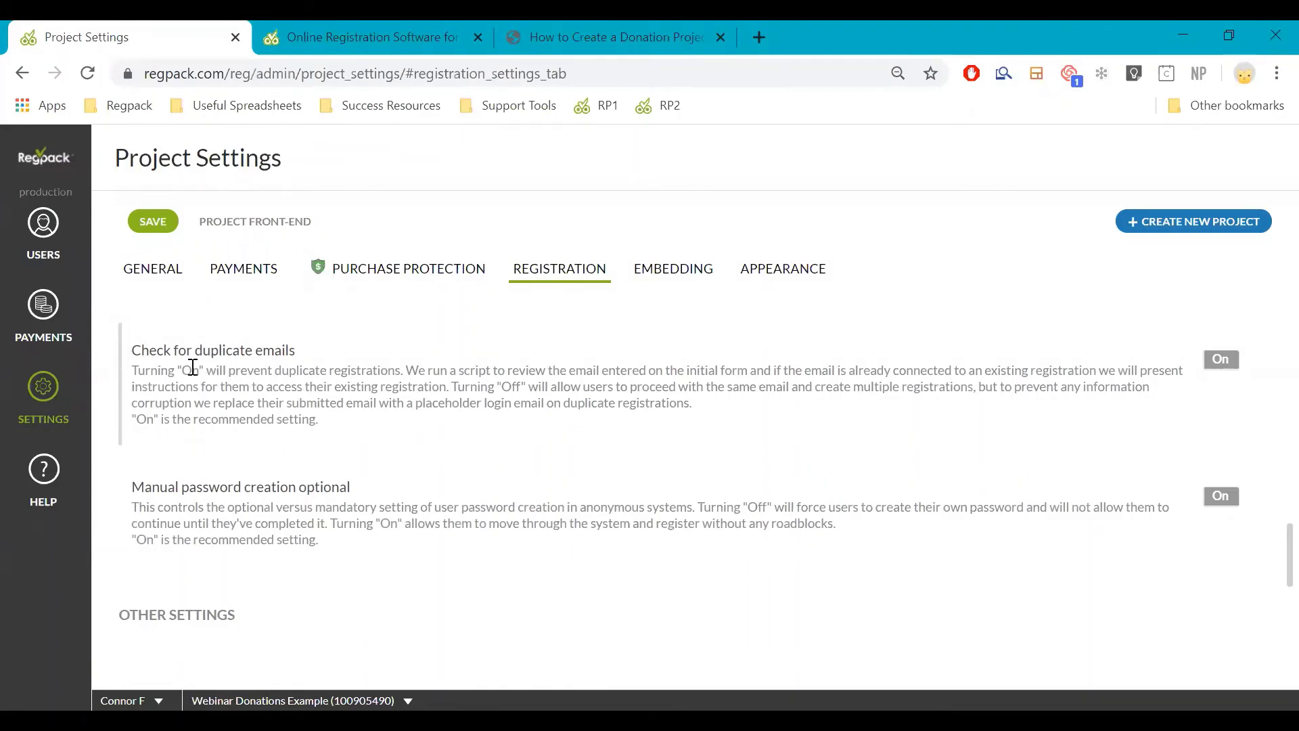
pyautogui.click(1221, 360)
pyautogui.click(324, 47)
pyautogui.scroll(-4, 1102, 464)
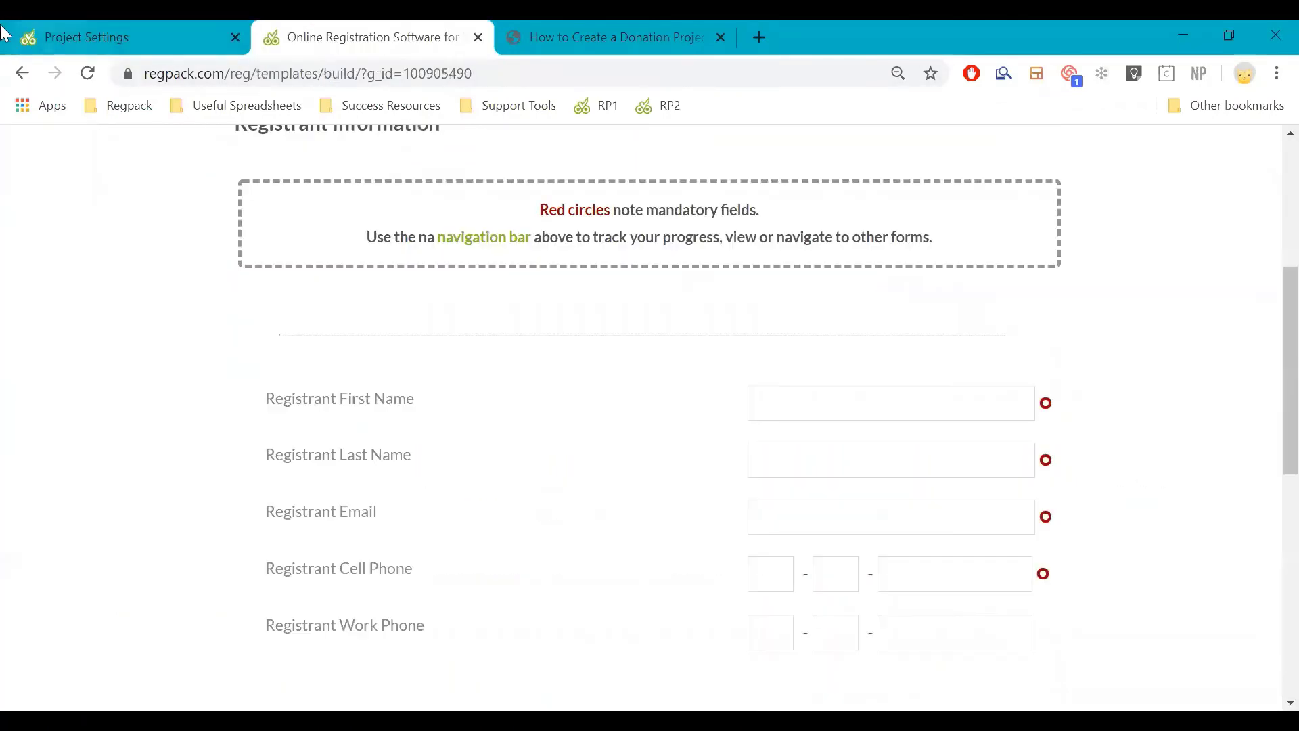
pyautogui.click(135, 37)
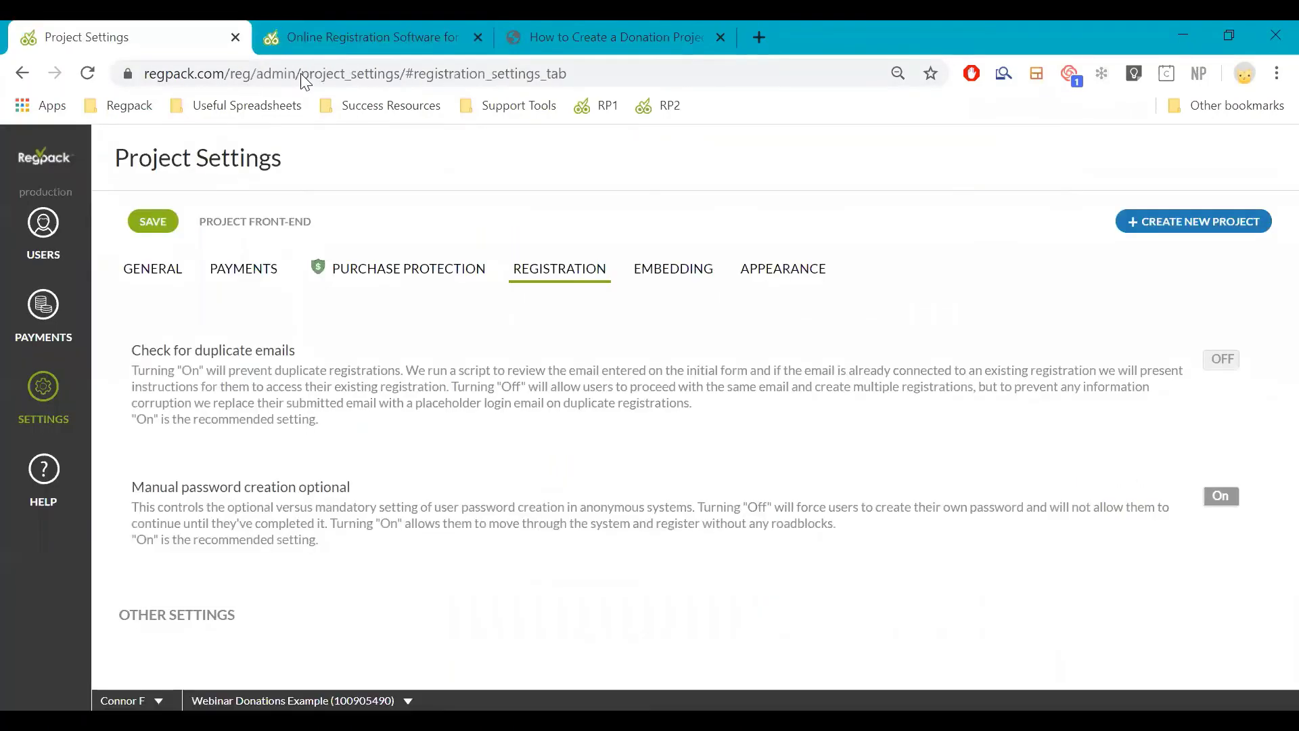
pyautogui.click(150, 222)
pyautogui.click(291, 37)
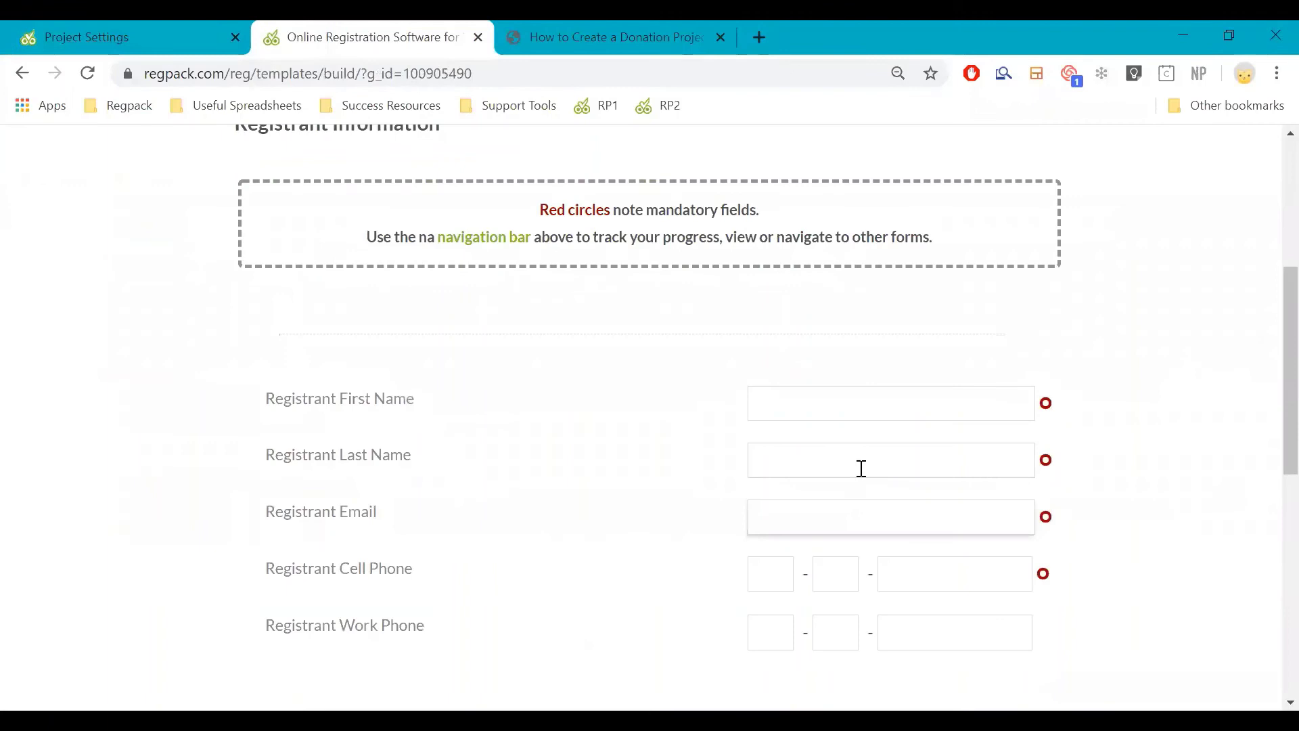
# Submit registrant details: first name 'test', last name 'account', a test email and cell phone
pyautogui.click(853, 419)
pyautogui.write('test')
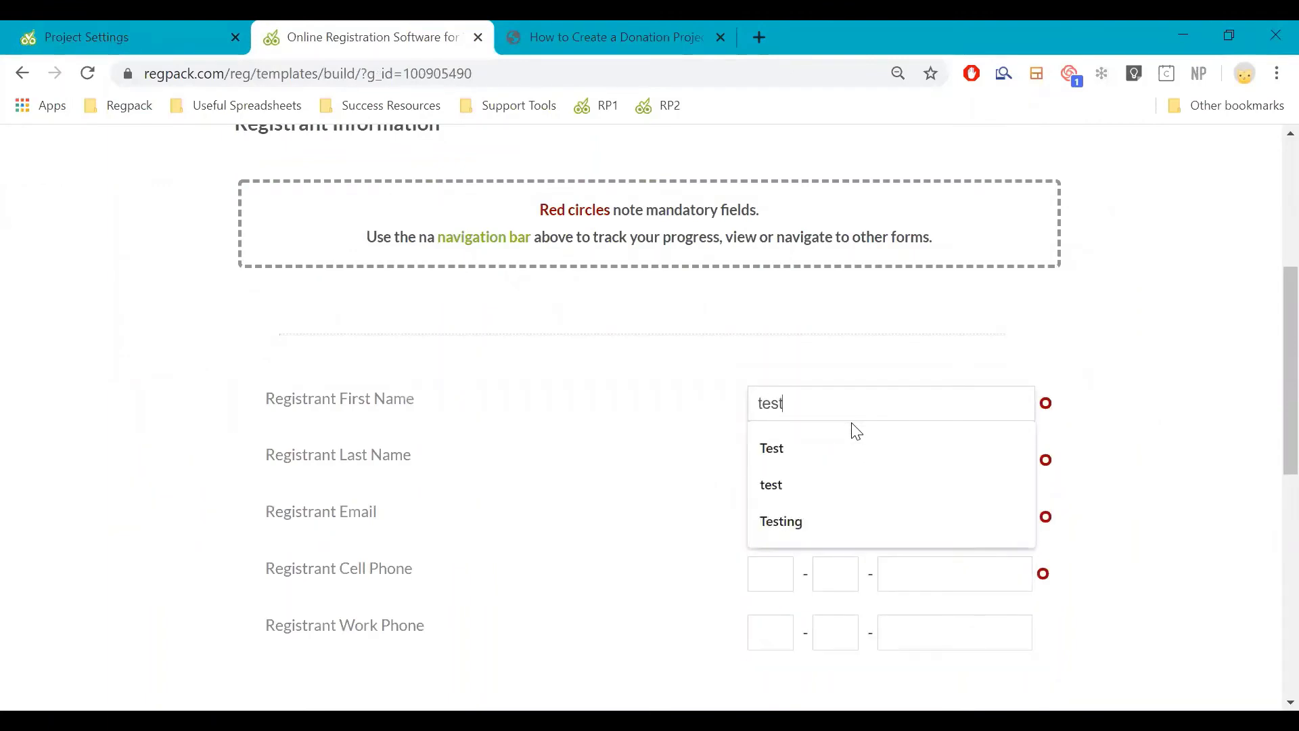
pyautogui.press('Tab')
pyautogui.write('account')
pyautogui.press('Tab')
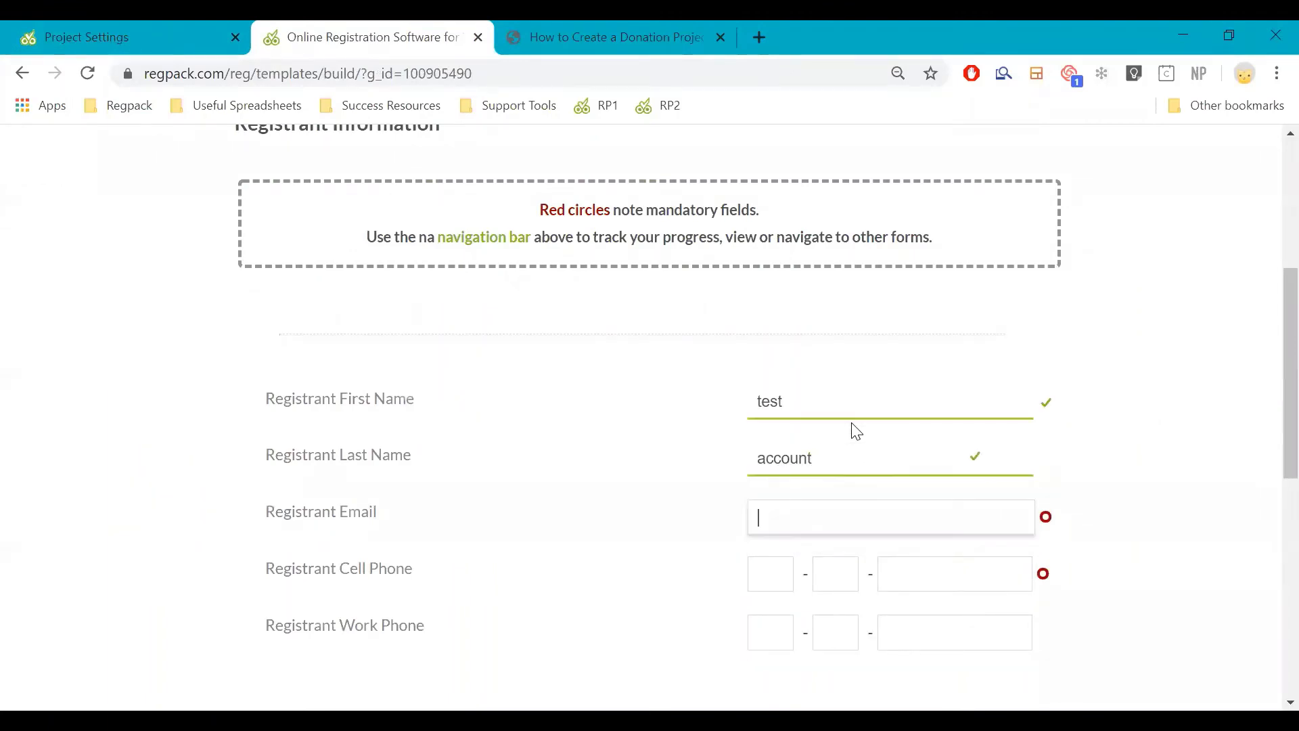
pyautogui.write('test')
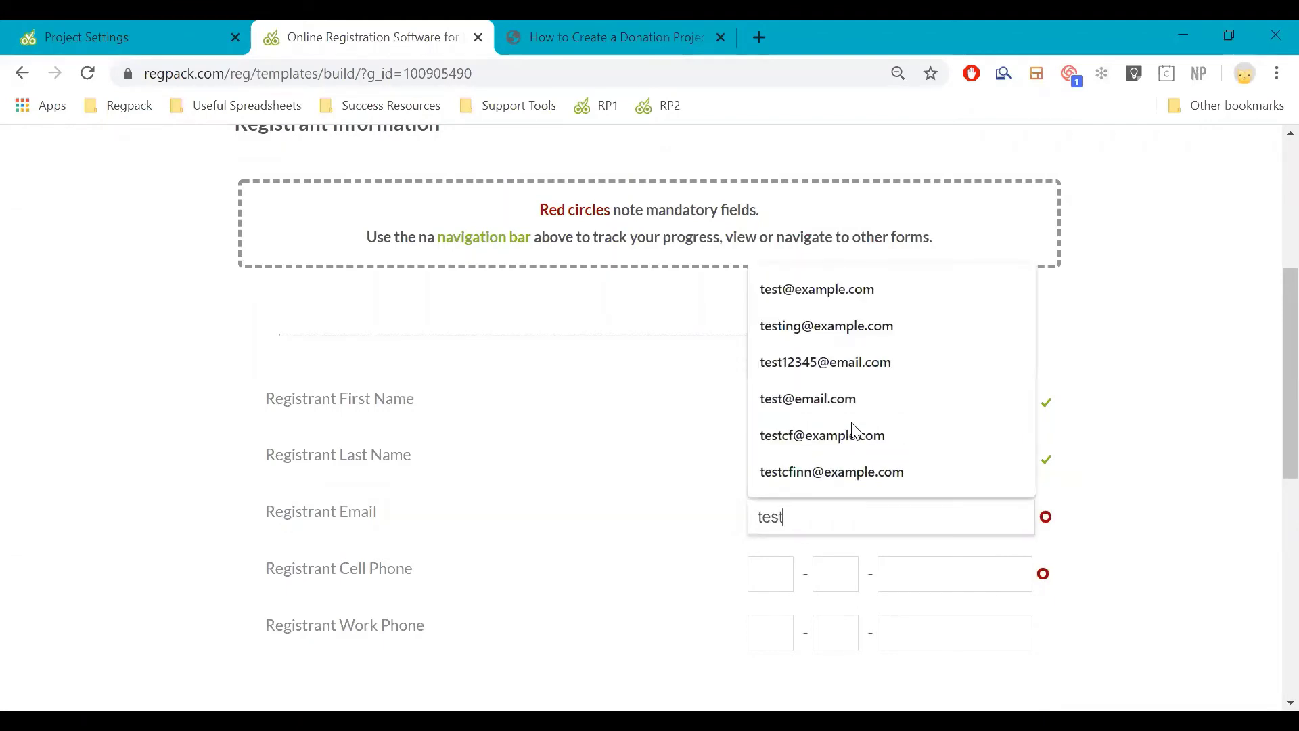
pyautogui.write('123098@example.com')
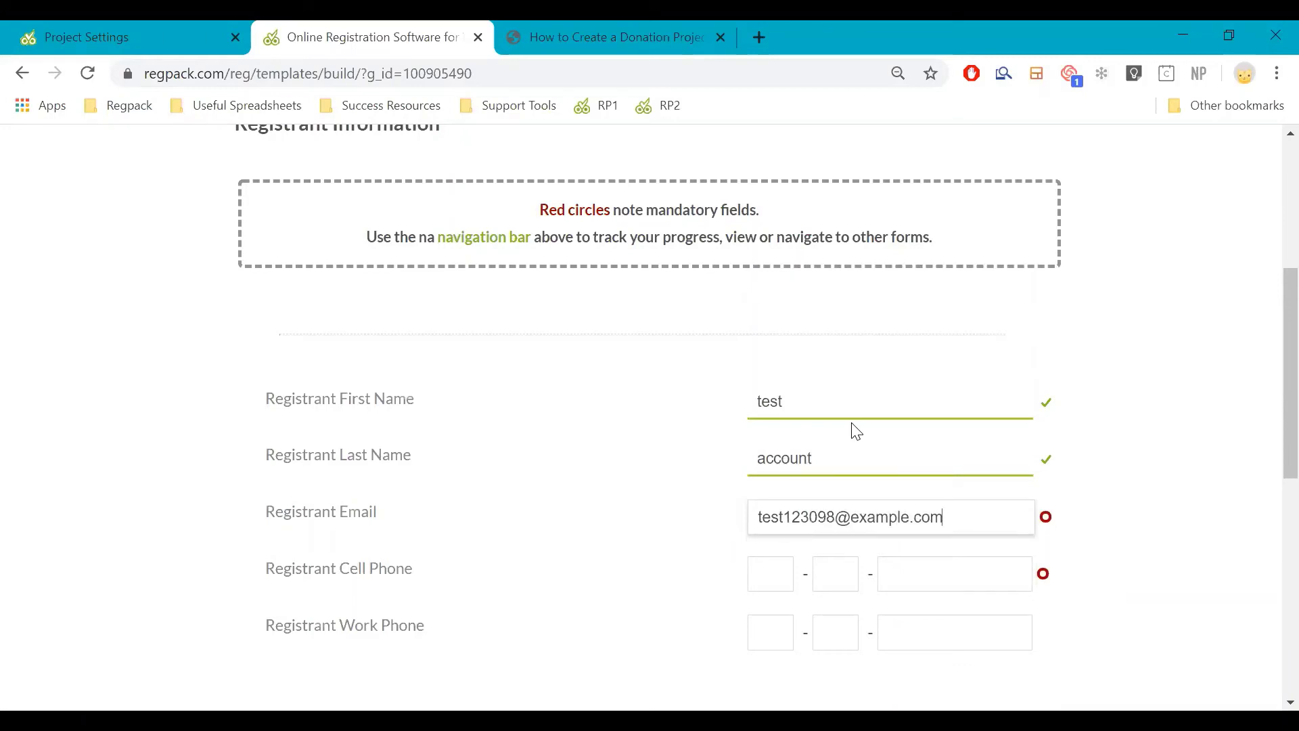
pyautogui.press('Tab')
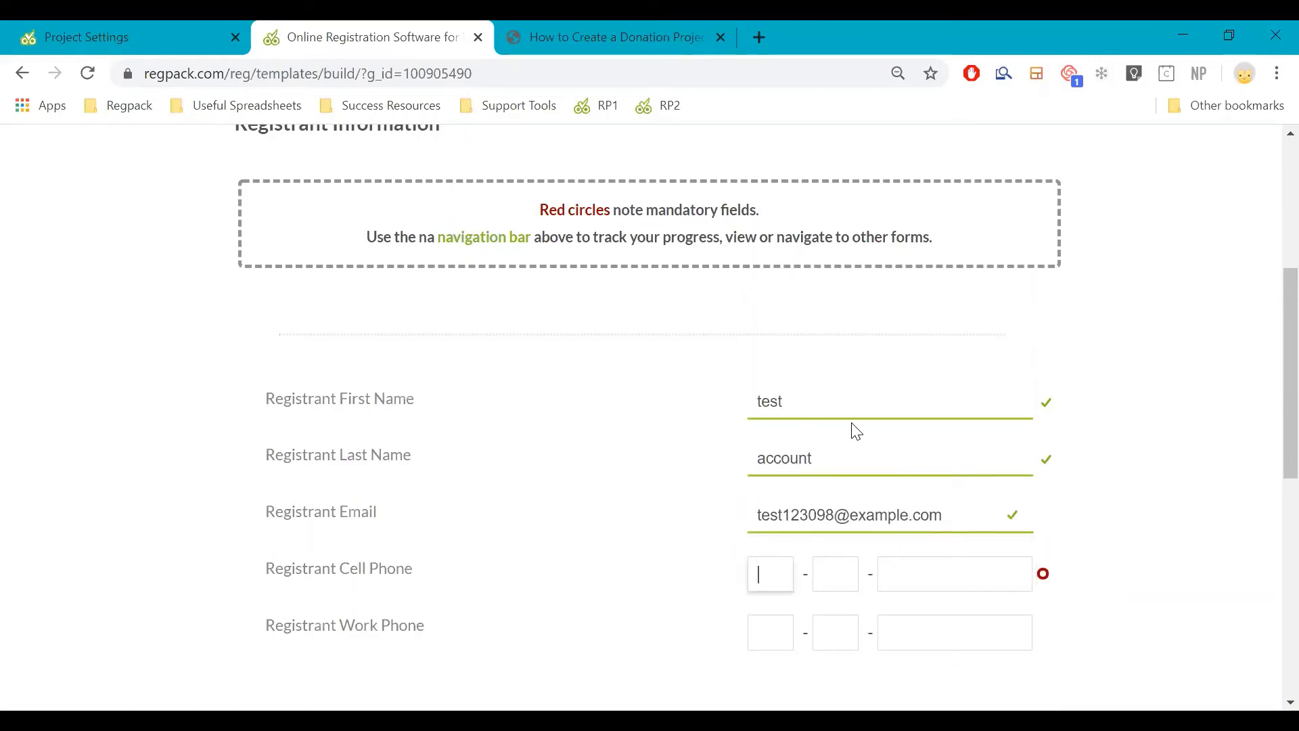
pyautogui.write('123')
pyautogui.scroll(-5, 1235, 542)
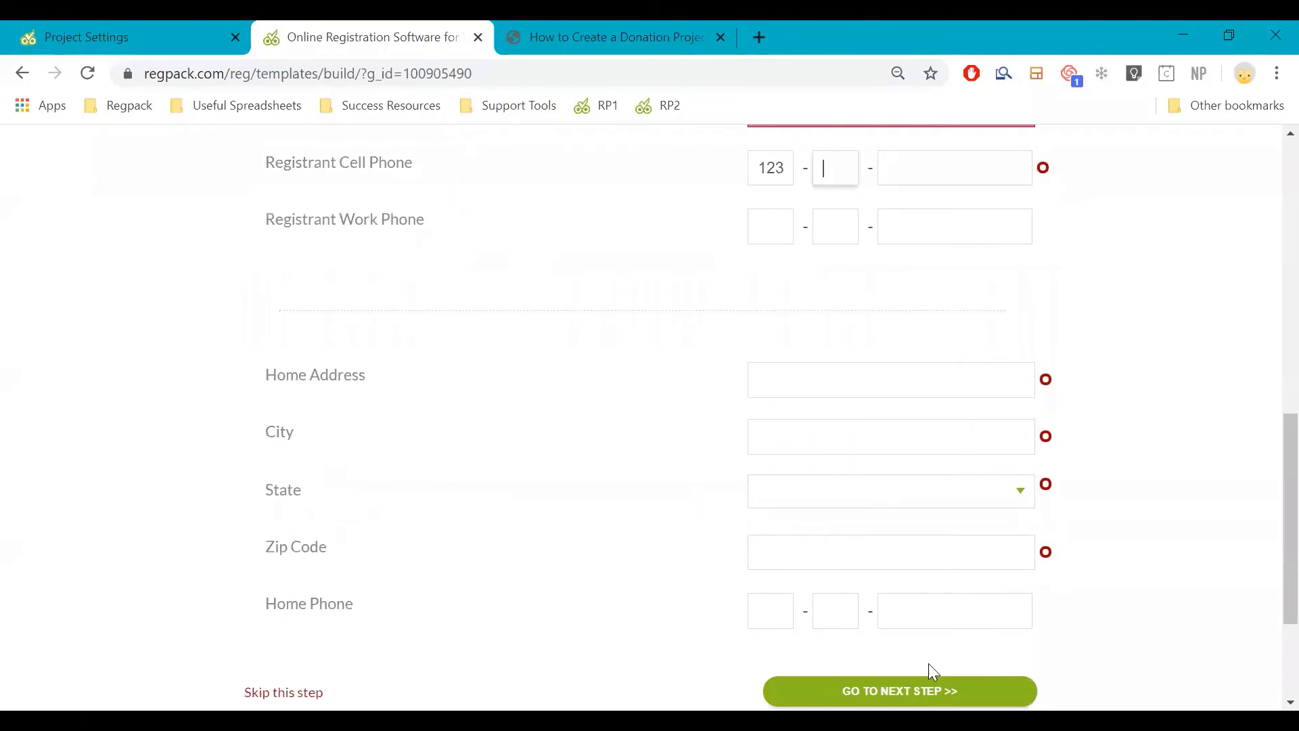
pyautogui.click(929, 685)
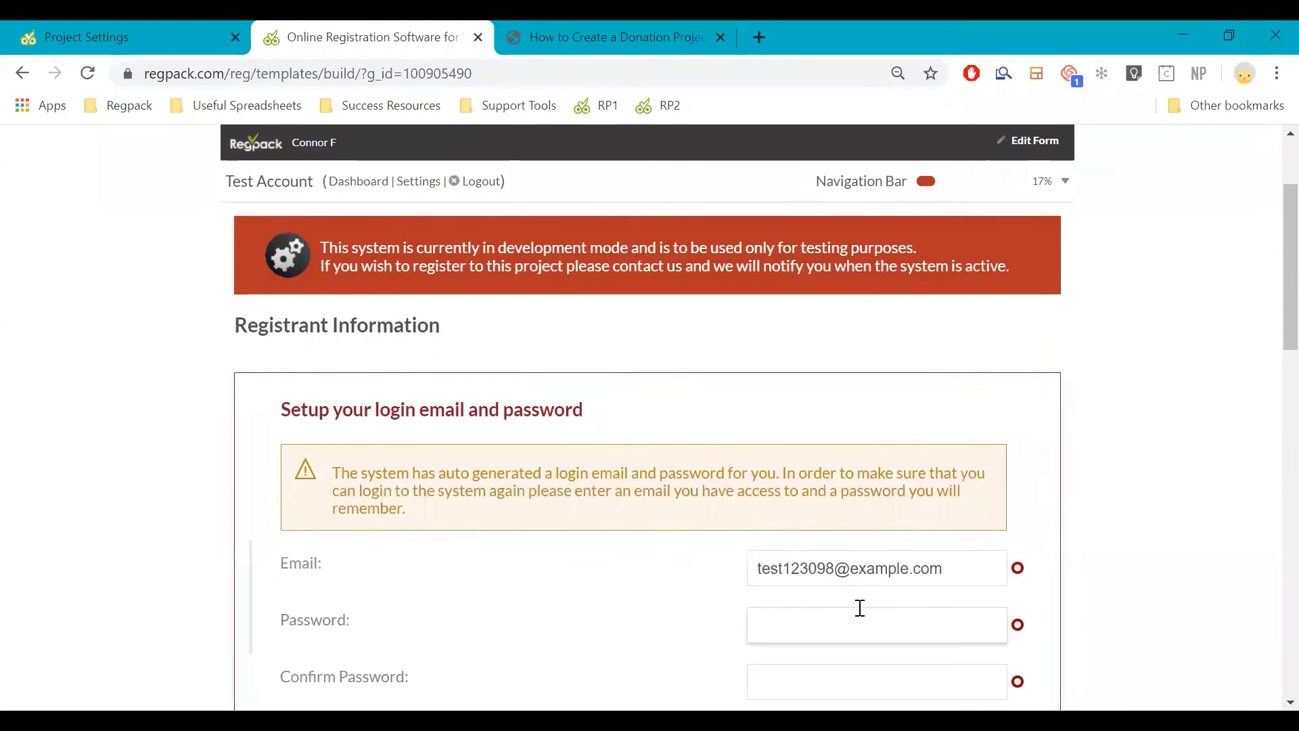
# Enter and confirm a login password, advancing to the Donation Options step
pyautogui.click(859, 608)
pyautogui.write('test12')
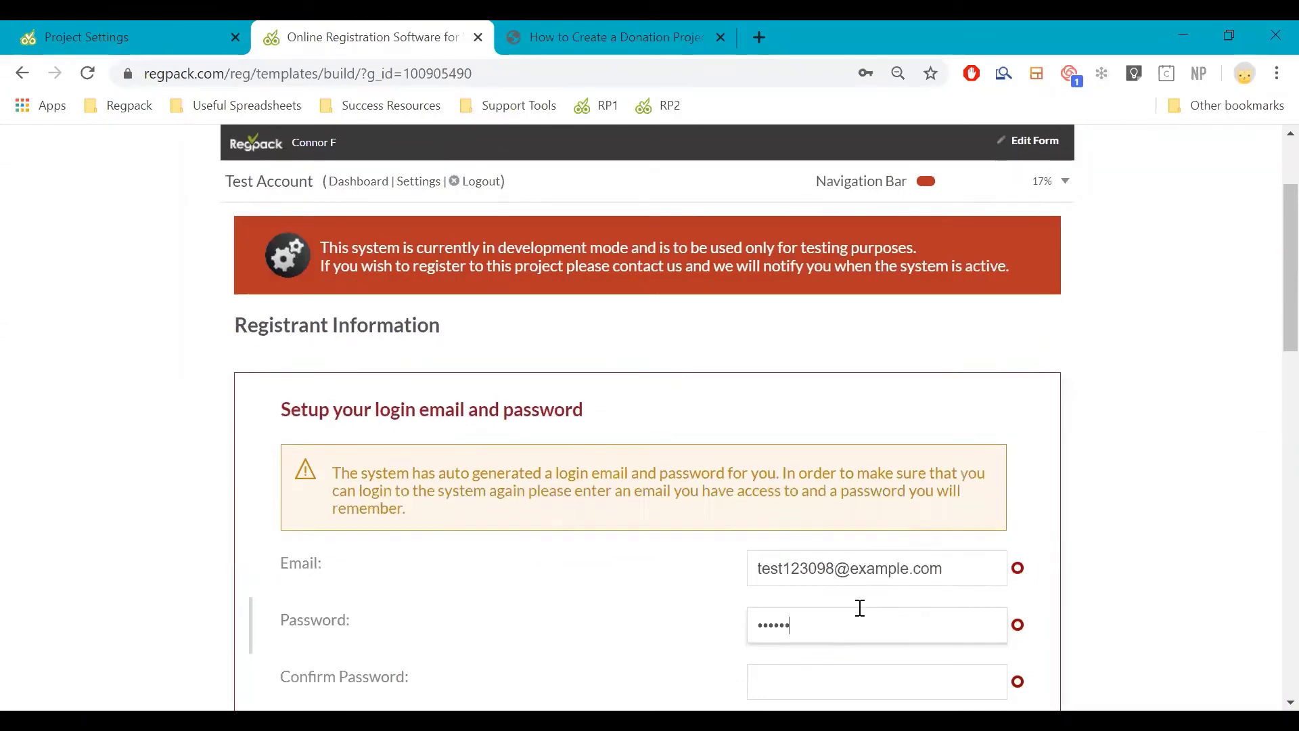
pyautogui.scroll(-3, 856, 595)
pyautogui.click(829, 479)
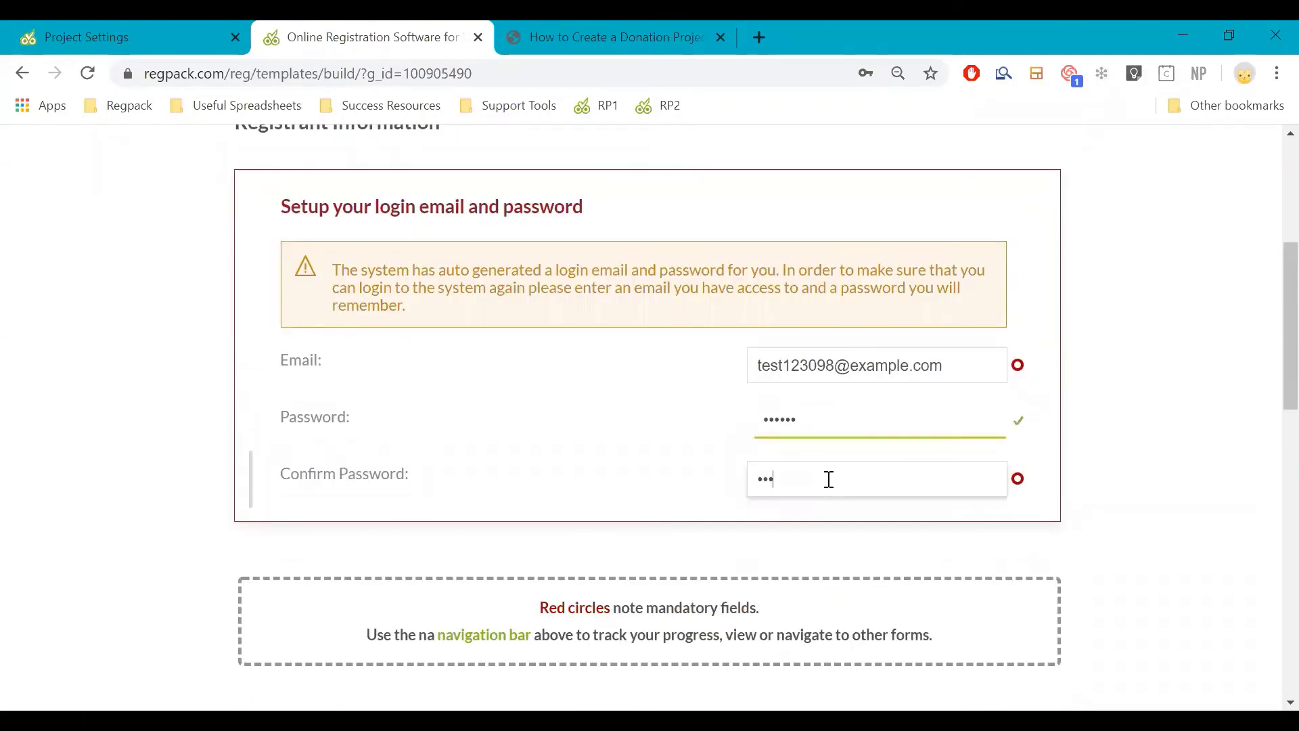
pyautogui.scroll(-15, 852, 490)
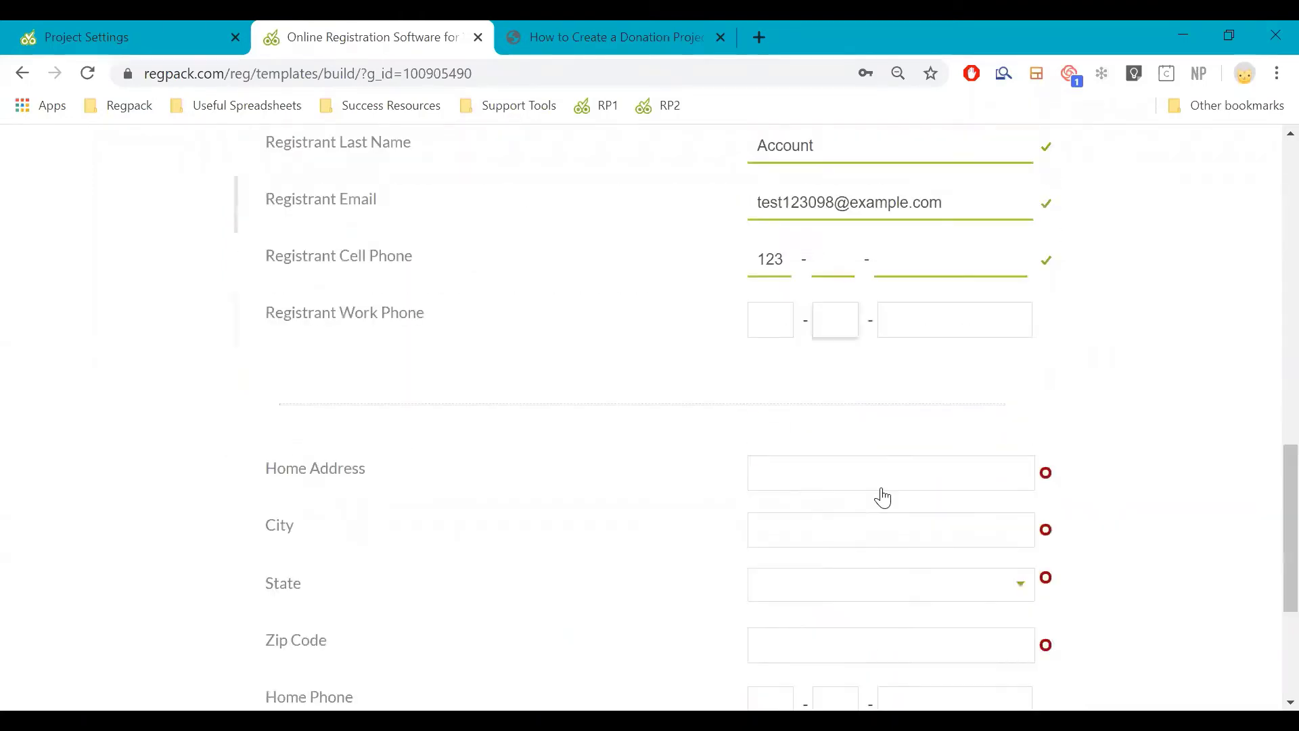
pyautogui.click(884, 496)
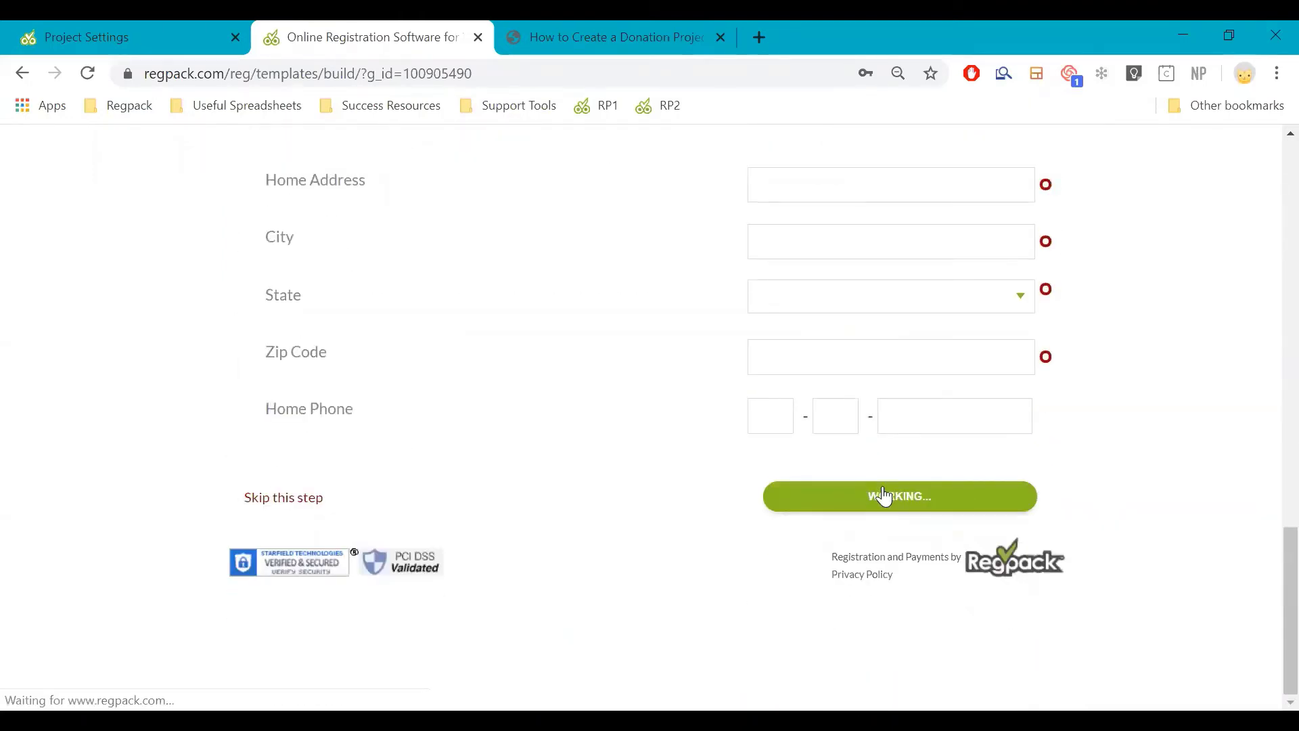
pyautogui.scroll(-3, 927, 511)
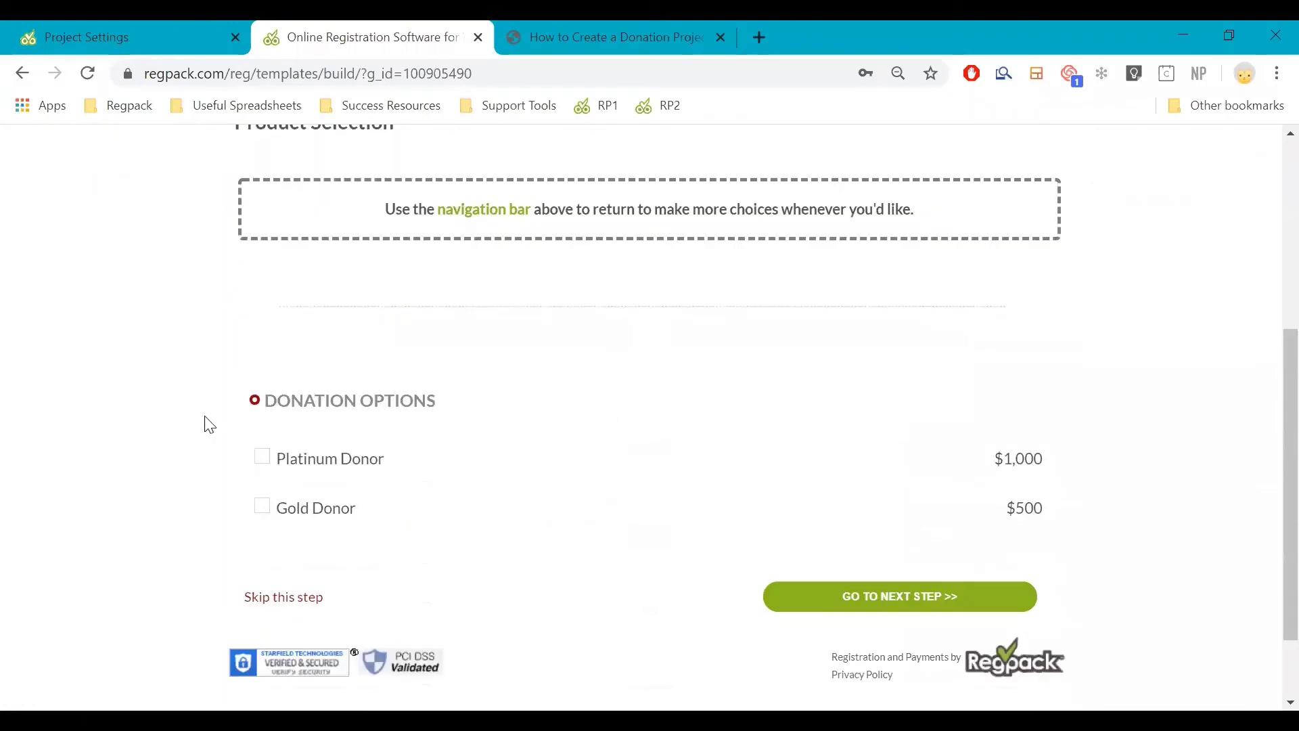
# Select the $1,000 Platinum Donor donation and continue
pyautogui.scroll(2, 283, 565)
pyautogui.click(283, 565)
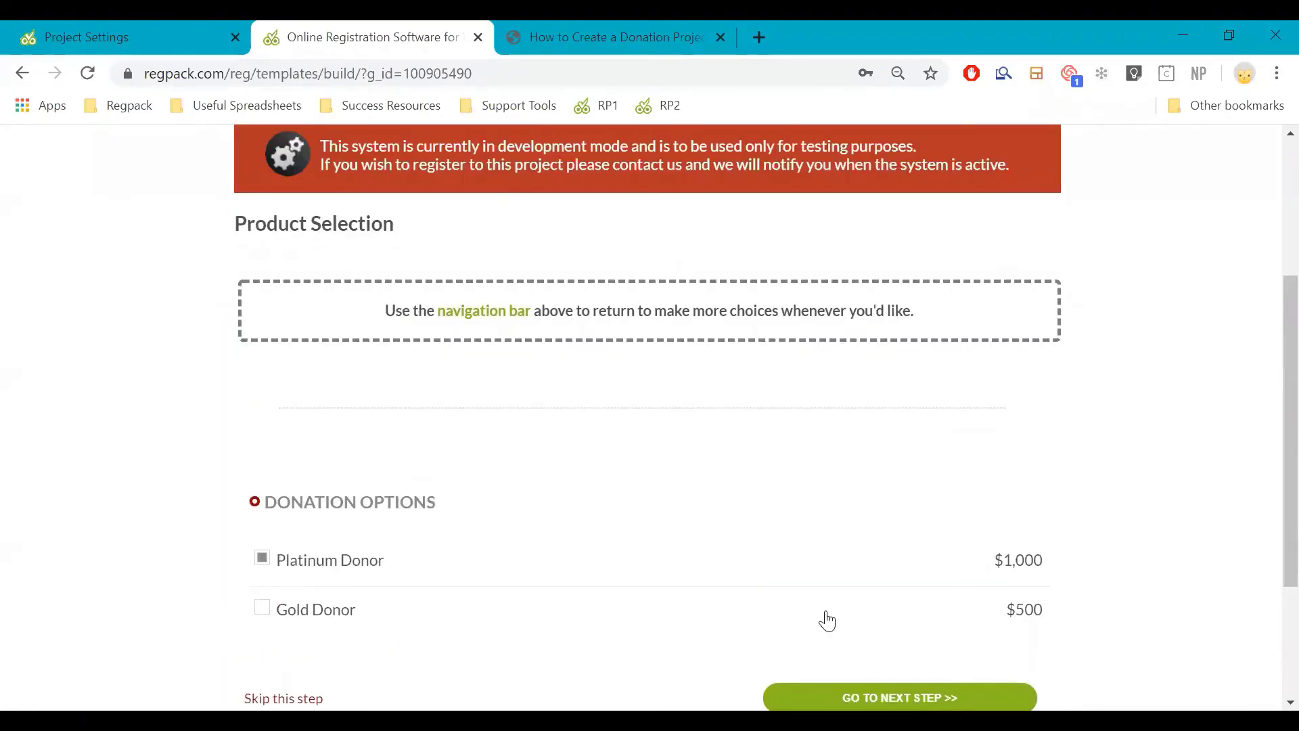
pyautogui.scroll(-2, 824, 618)
pyautogui.click(849, 601)
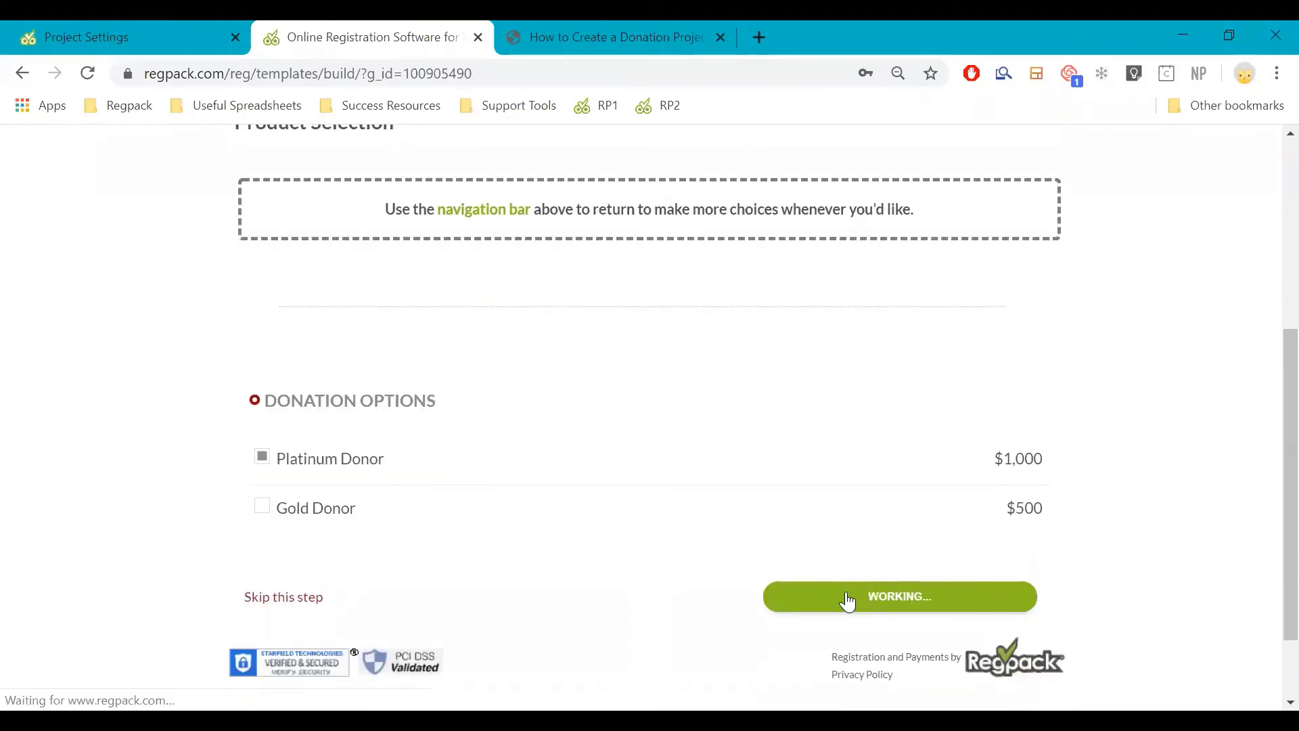
# Choose 'Agree and Go to Next Step' and accept the terms and conditions
pyautogui.scroll(-3, 464, 511)
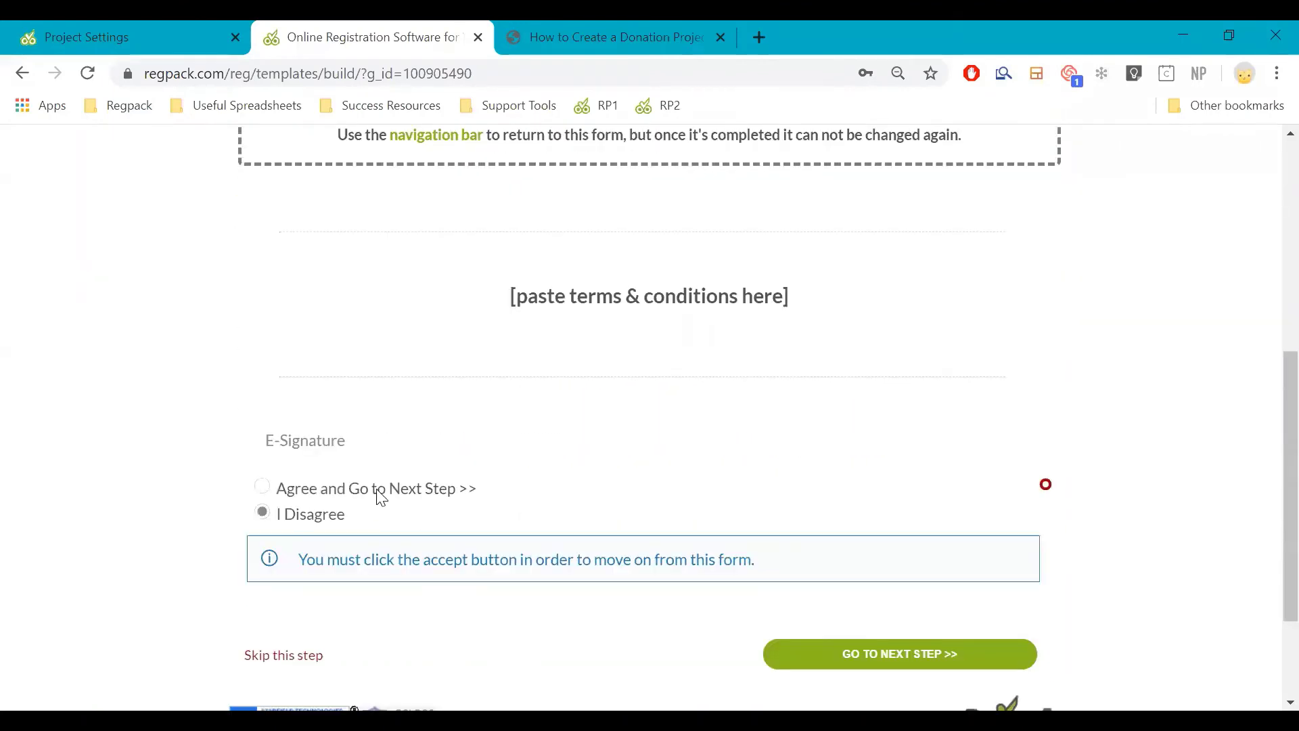
pyautogui.click(262, 477)
pyautogui.click(868, 579)
pyautogui.scroll(2, 871, 580)
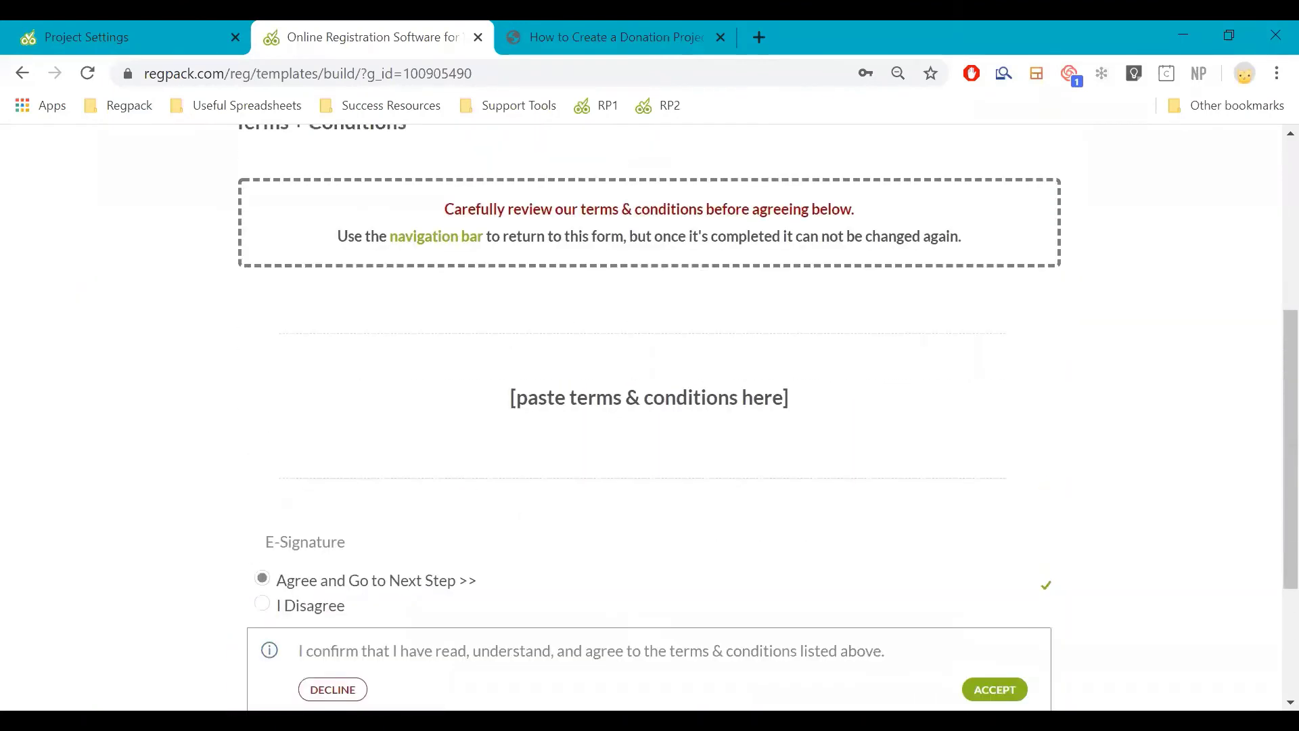
pyautogui.scroll(-2, 945, 615)
pyautogui.click(993, 587)
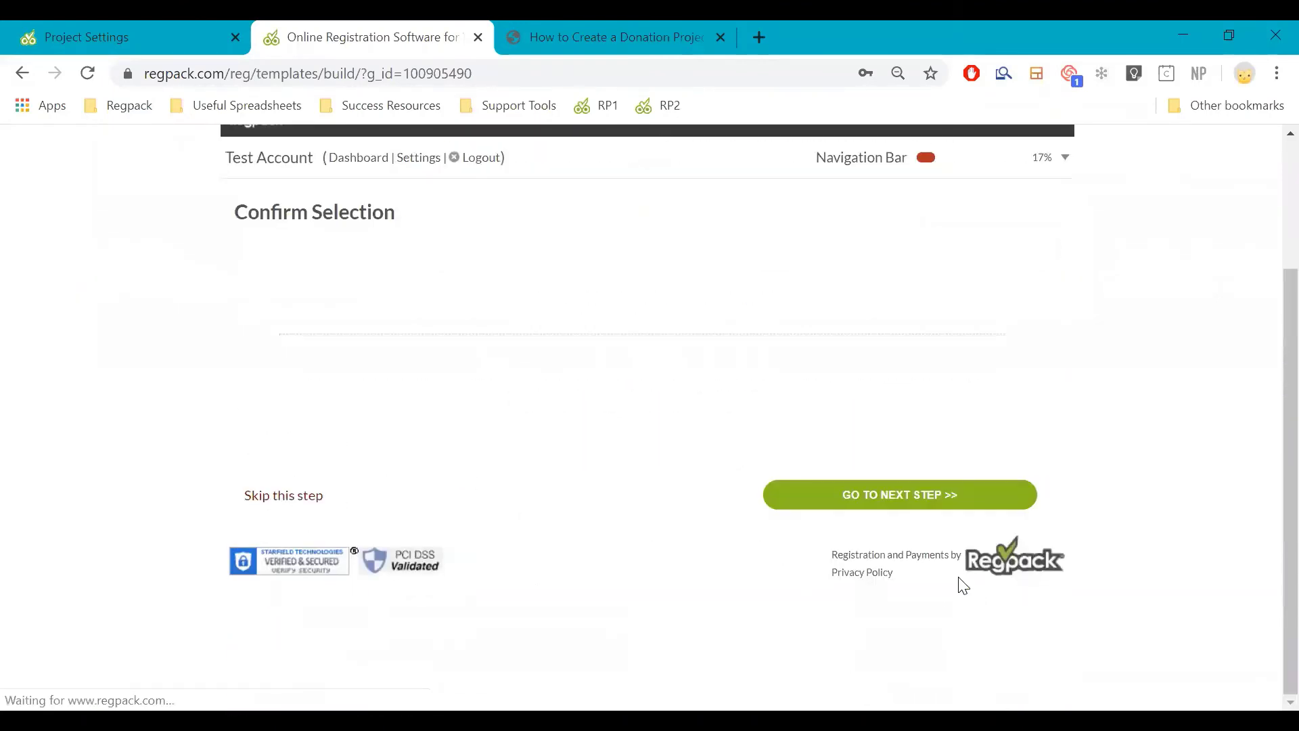
# Review the order date on Confirm Selection and continue to Payment Options
pyautogui.scroll(-3, 230, 433)
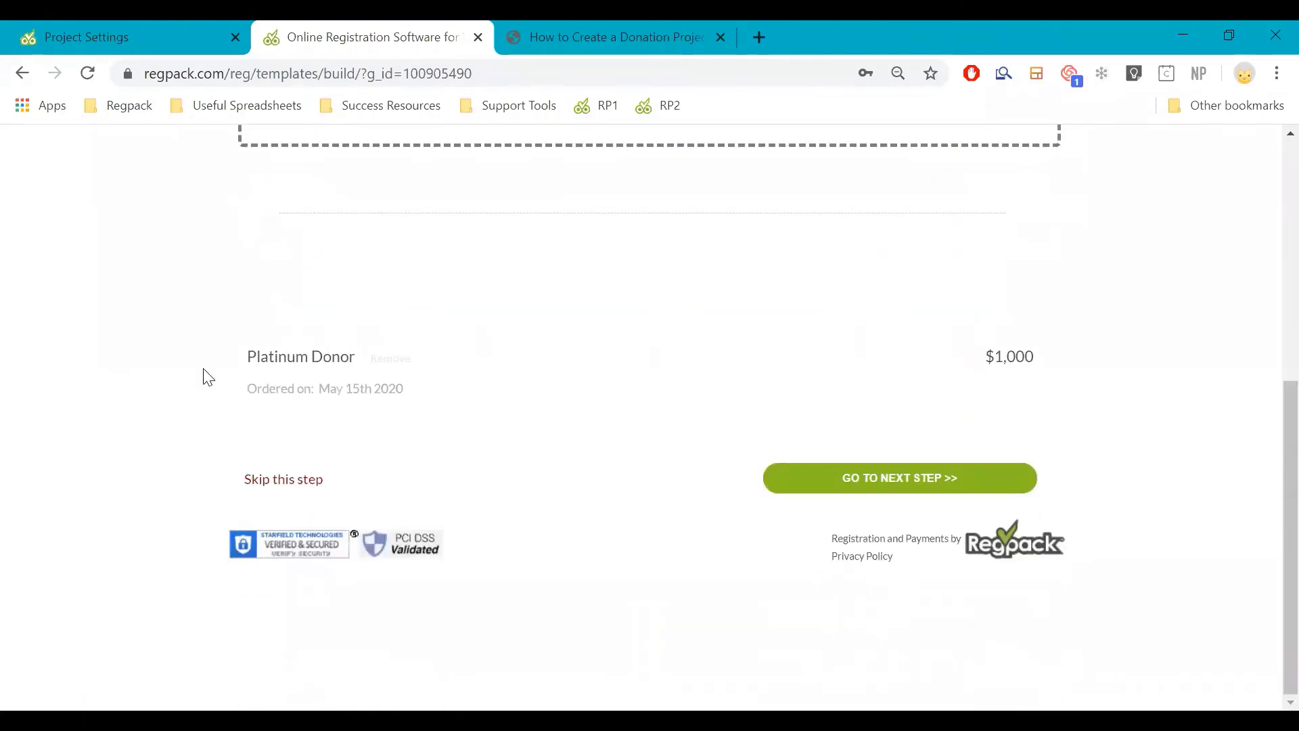
pyautogui.moveTo(438, 386)
pyautogui.moveTo(330, 388); pyautogui.dragTo(487, 389)
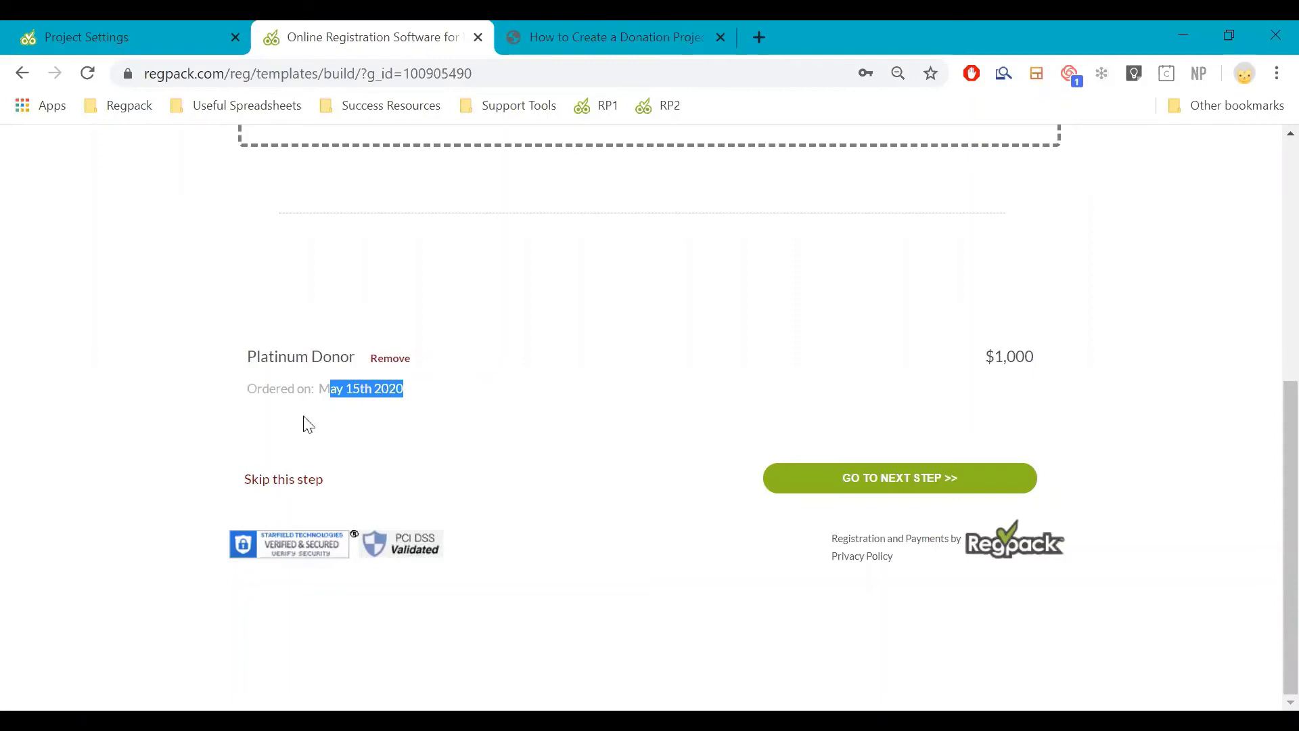
pyautogui.click(242, 395)
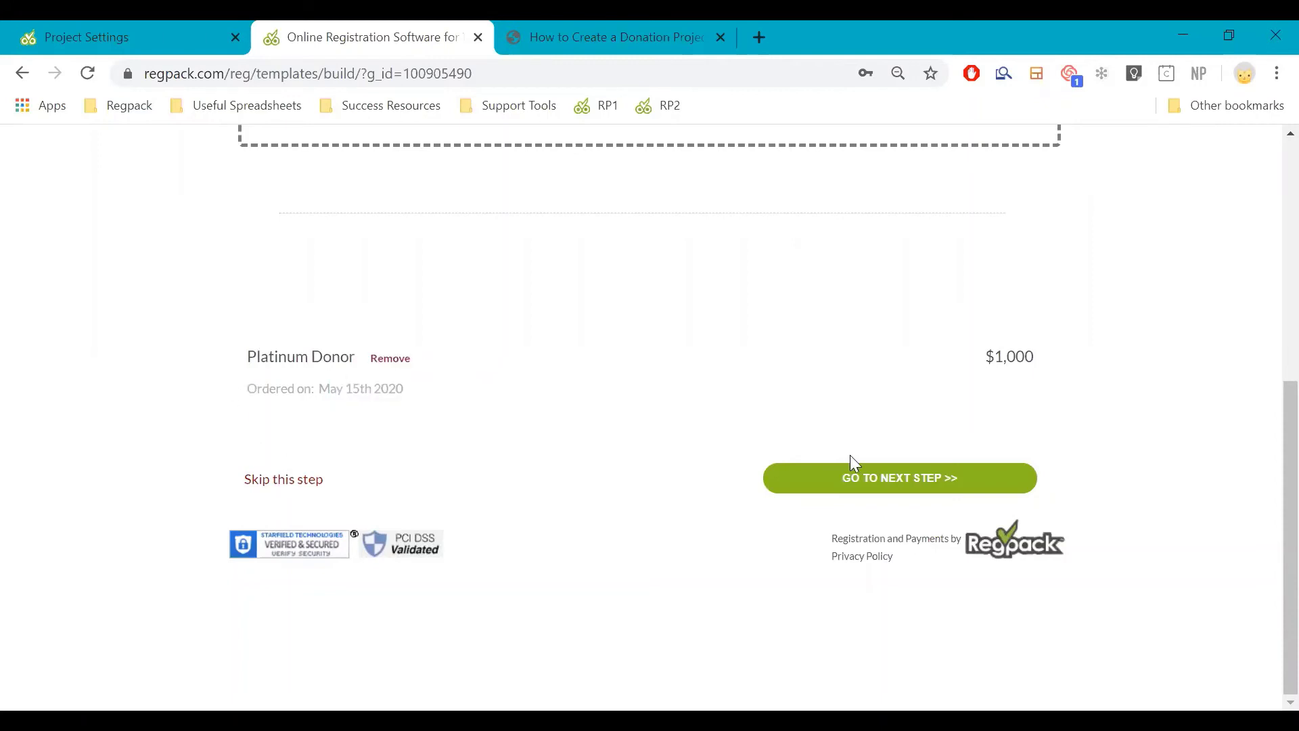
pyautogui.click(857, 477)
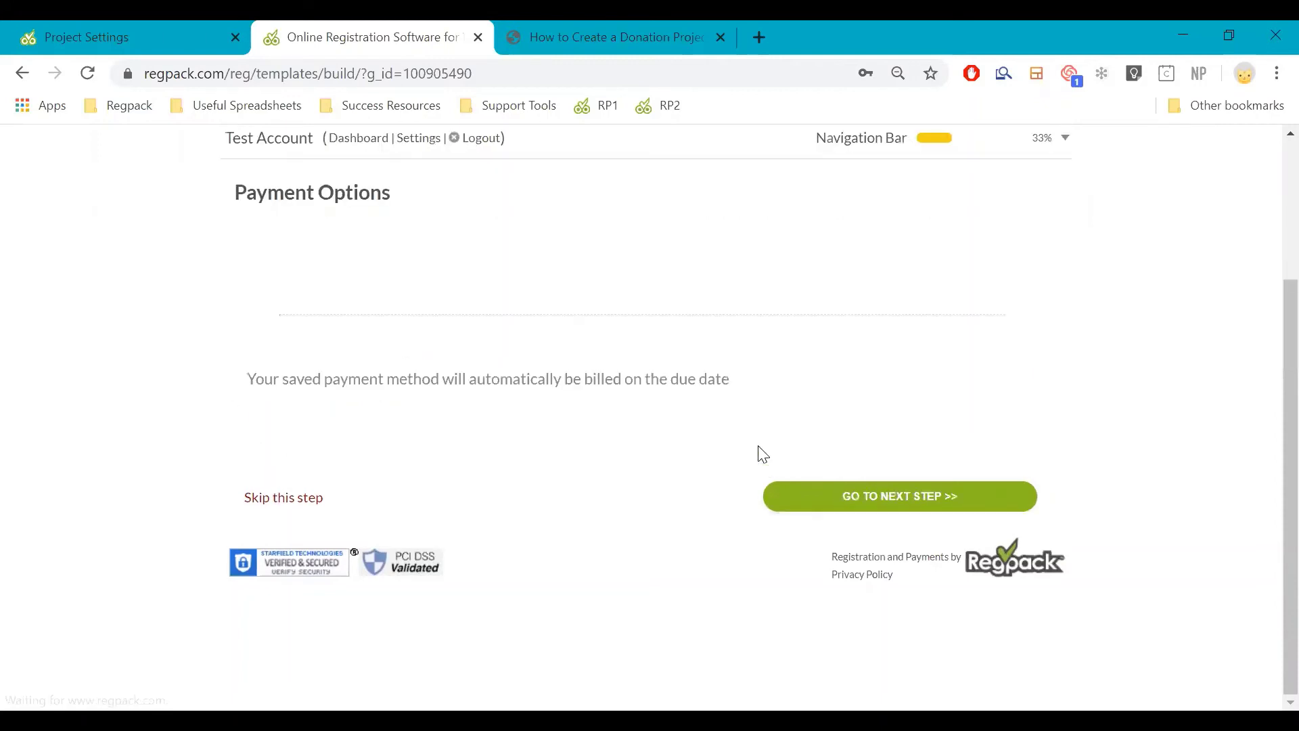
# Add the Installment Package plan ($50 due today, monthly $135.71 payments) and go to Checkout
pyautogui.scroll(-2, 365, 496)
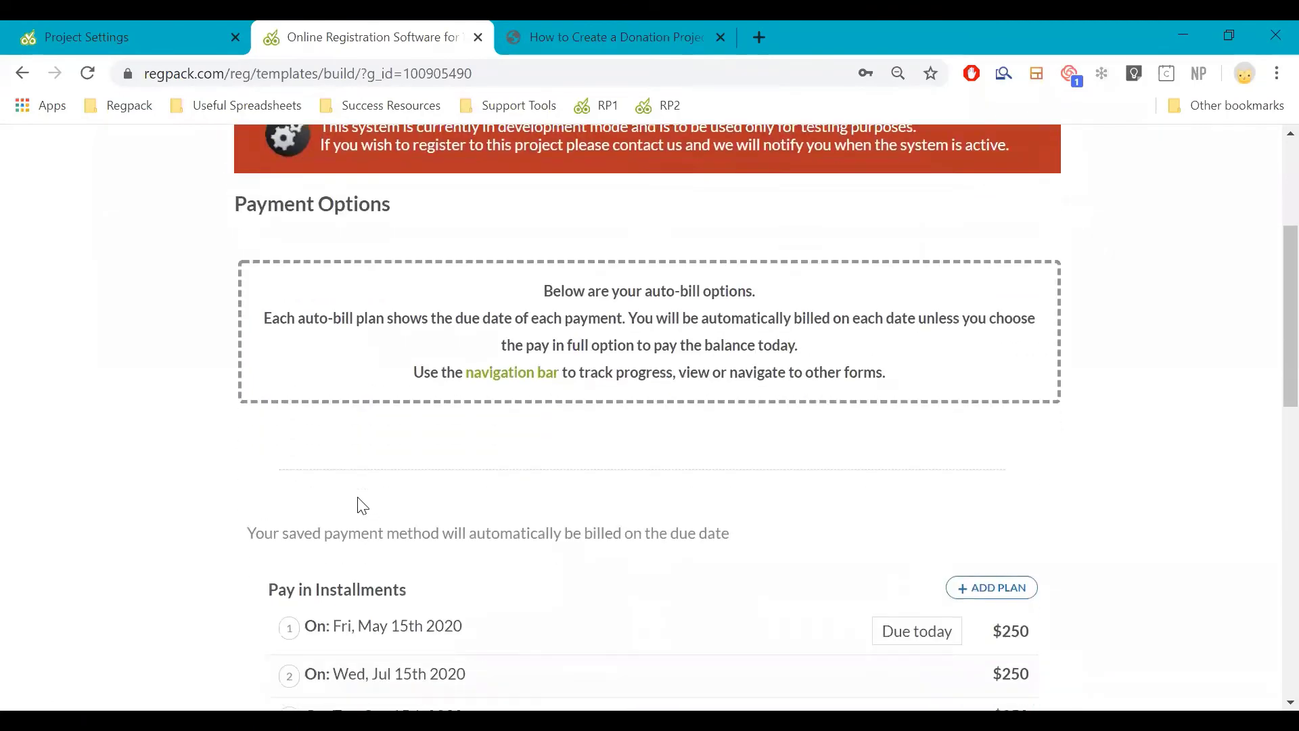
pyautogui.scroll(-3, 362, 506)
pyautogui.scroll(-7, 331, 392)
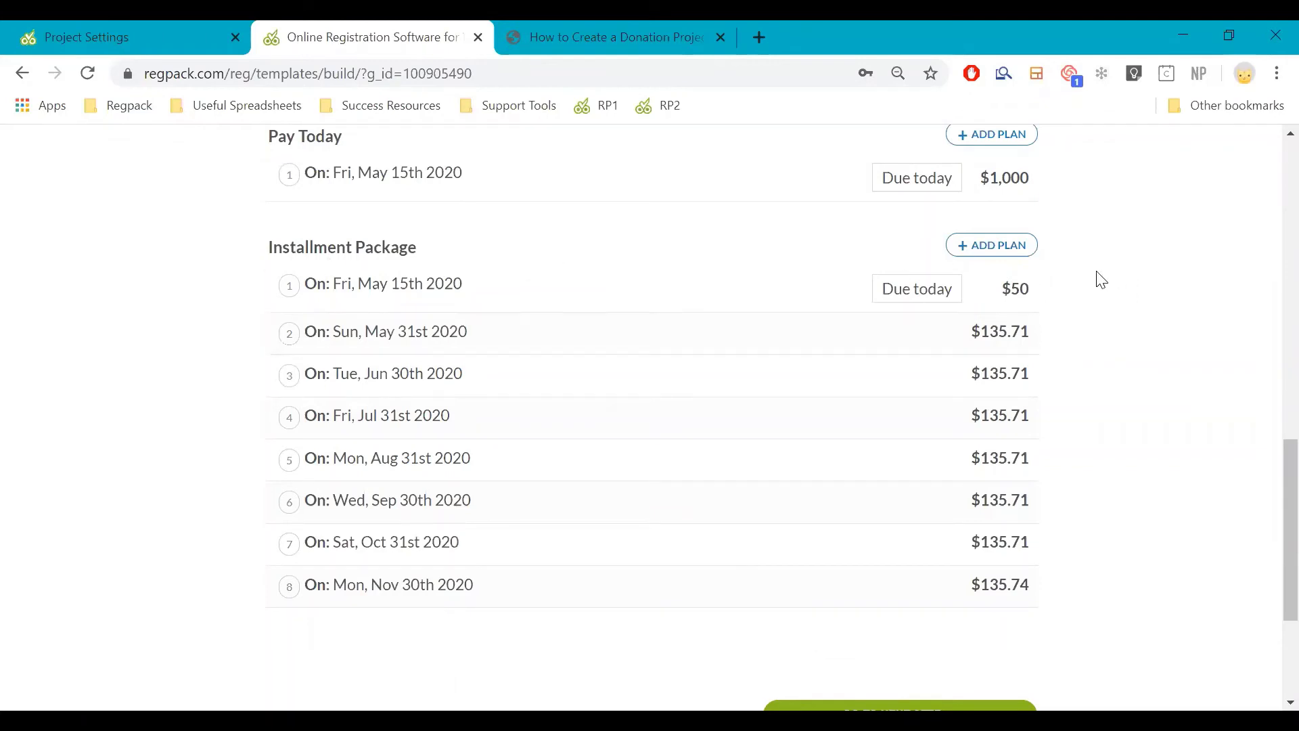
pyautogui.click(1018, 263)
pyautogui.scroll(-3, 988, 436)
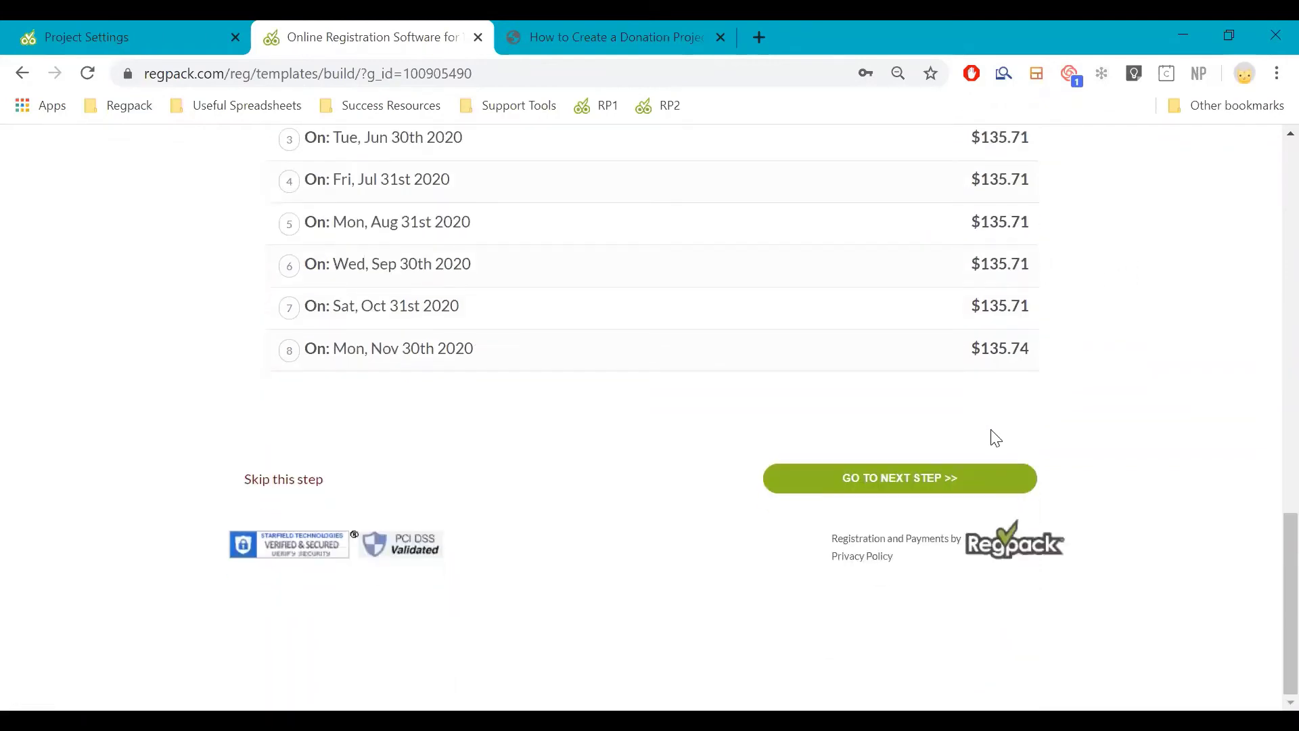
pyautogui.scroll(3, 1001, 414)
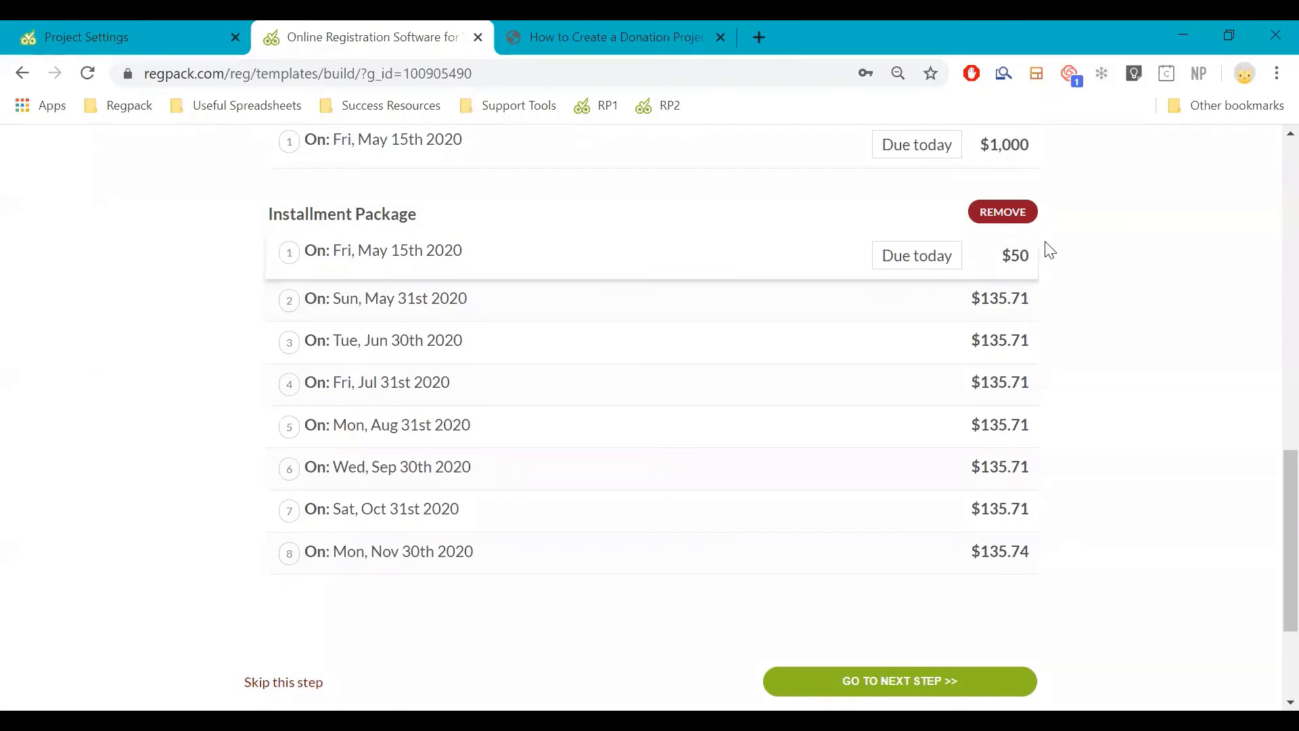
pyautogui.doubleClick(1012, 252)
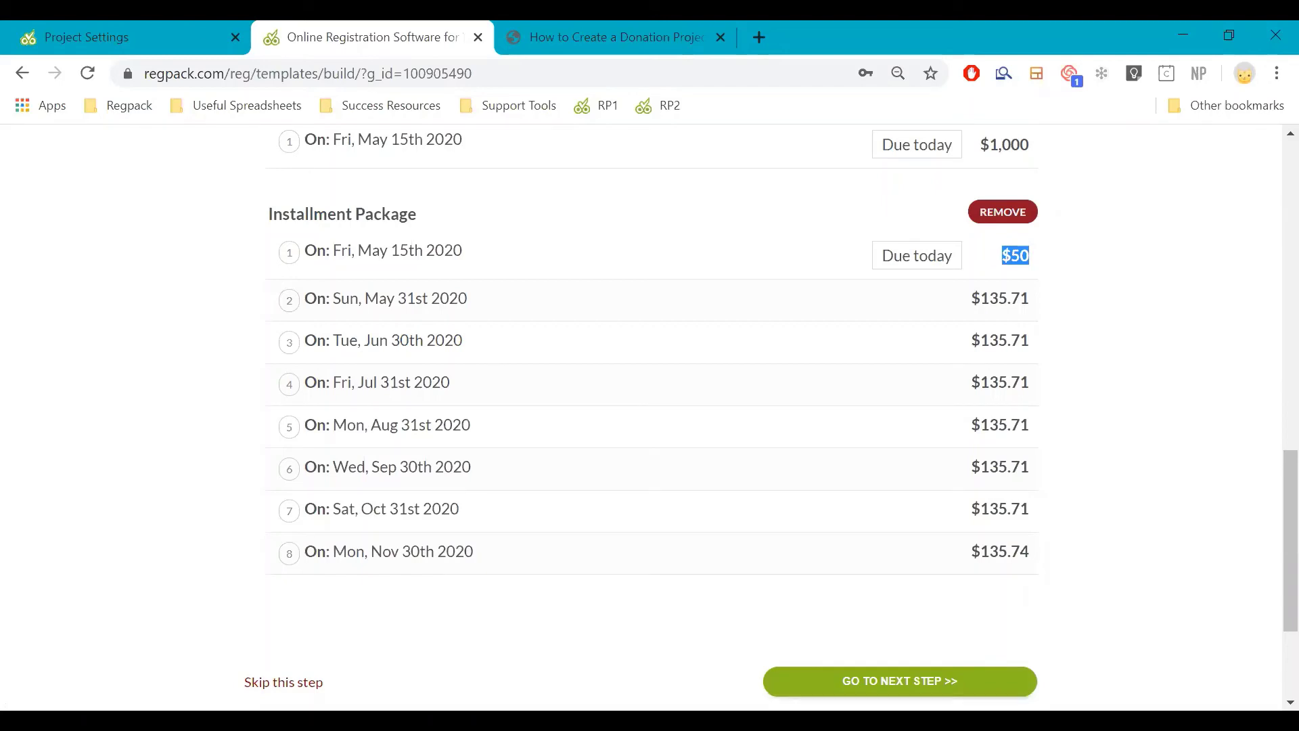
pyautogui.click(900, 681)
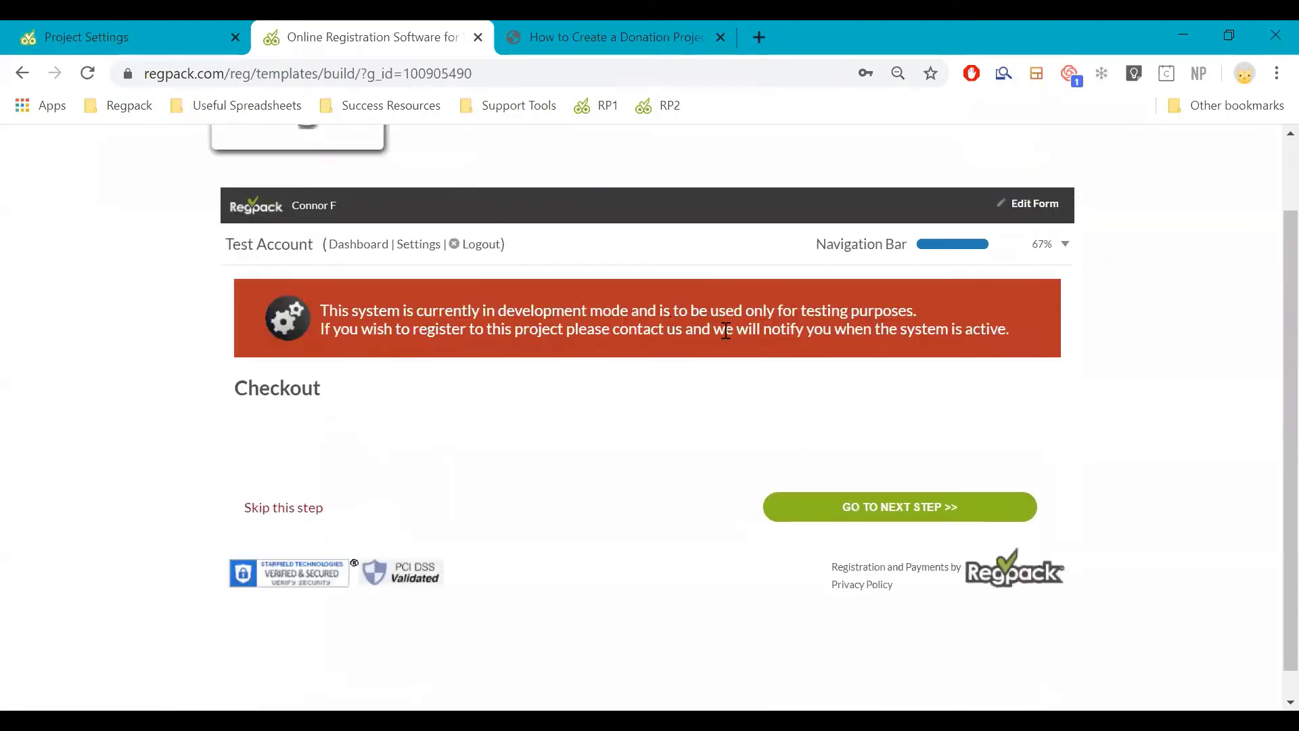
# Pay by credit card with a test card number, expiry 1/2023 and a CVV
pyautogui.scroll(-9, 923, 441)
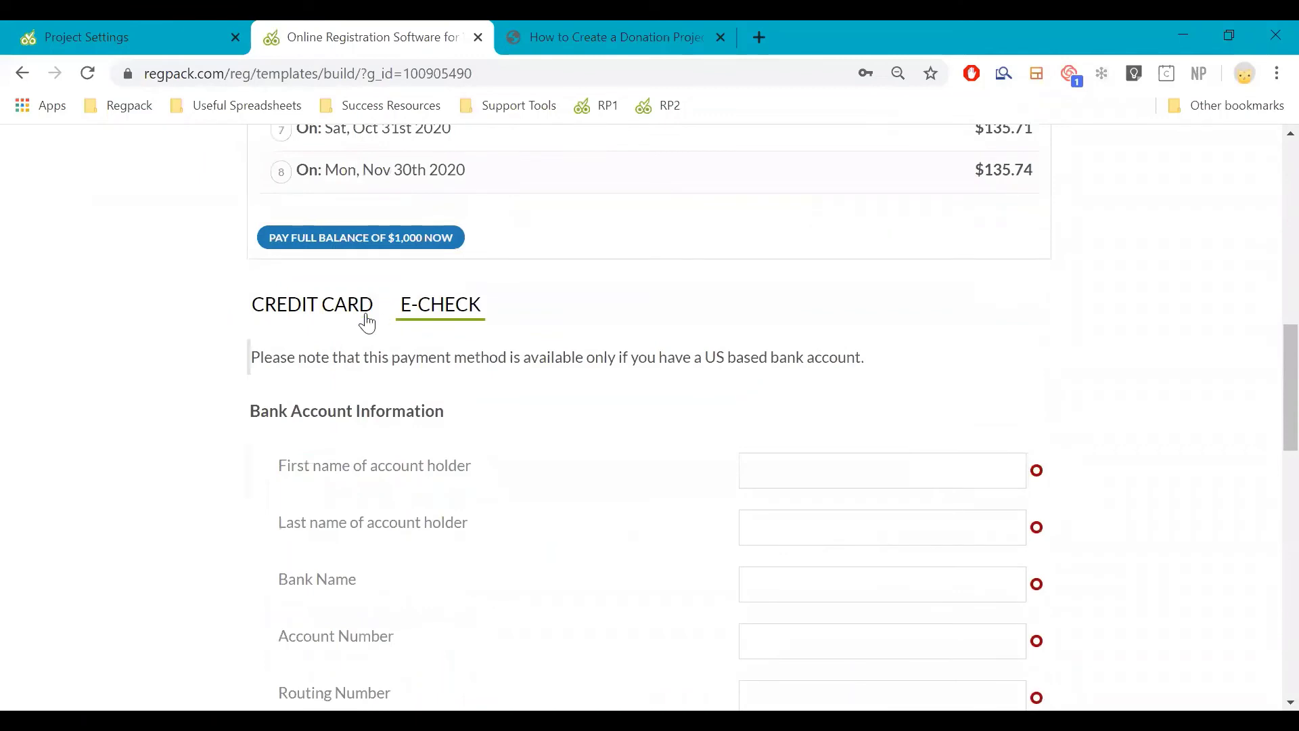
pyautogui.click(364, 302)
pyautogui.scroll(-3, 725, 296)
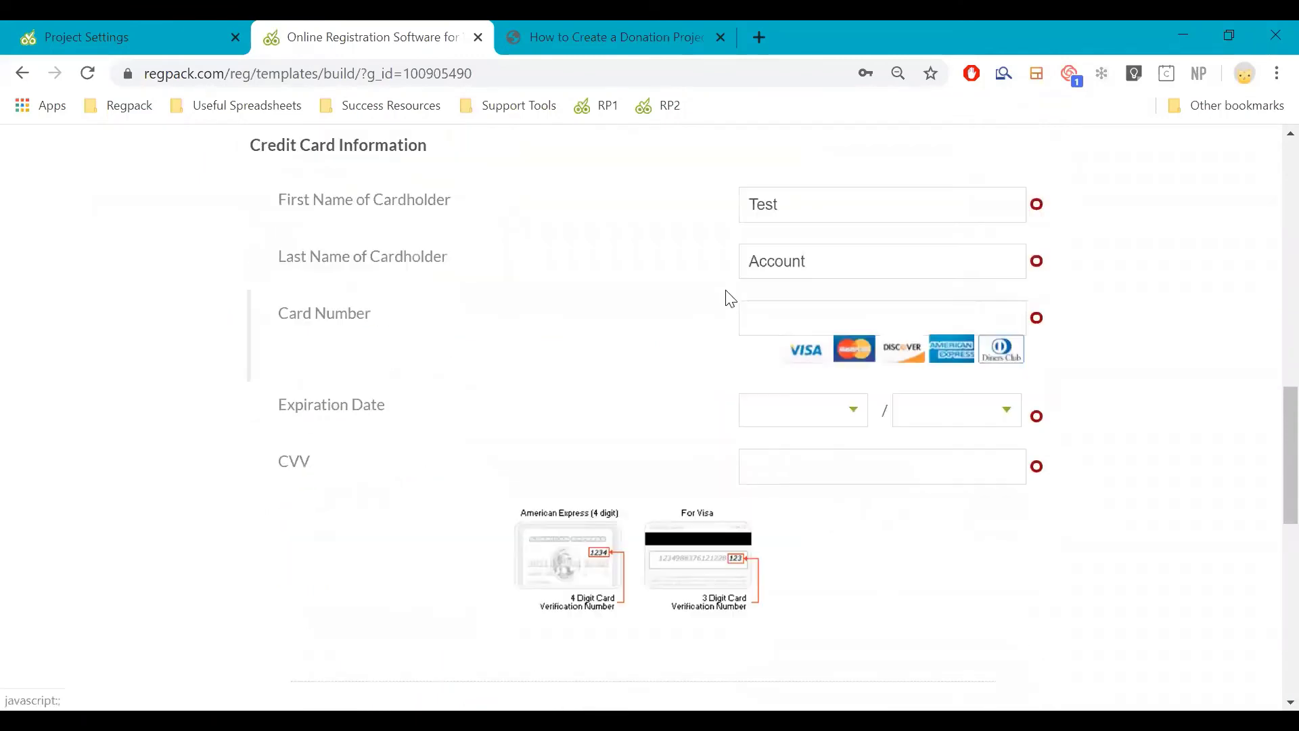
pyautogui.click(767, 314)
pyautogui.write('4111 1111 1111 1111')
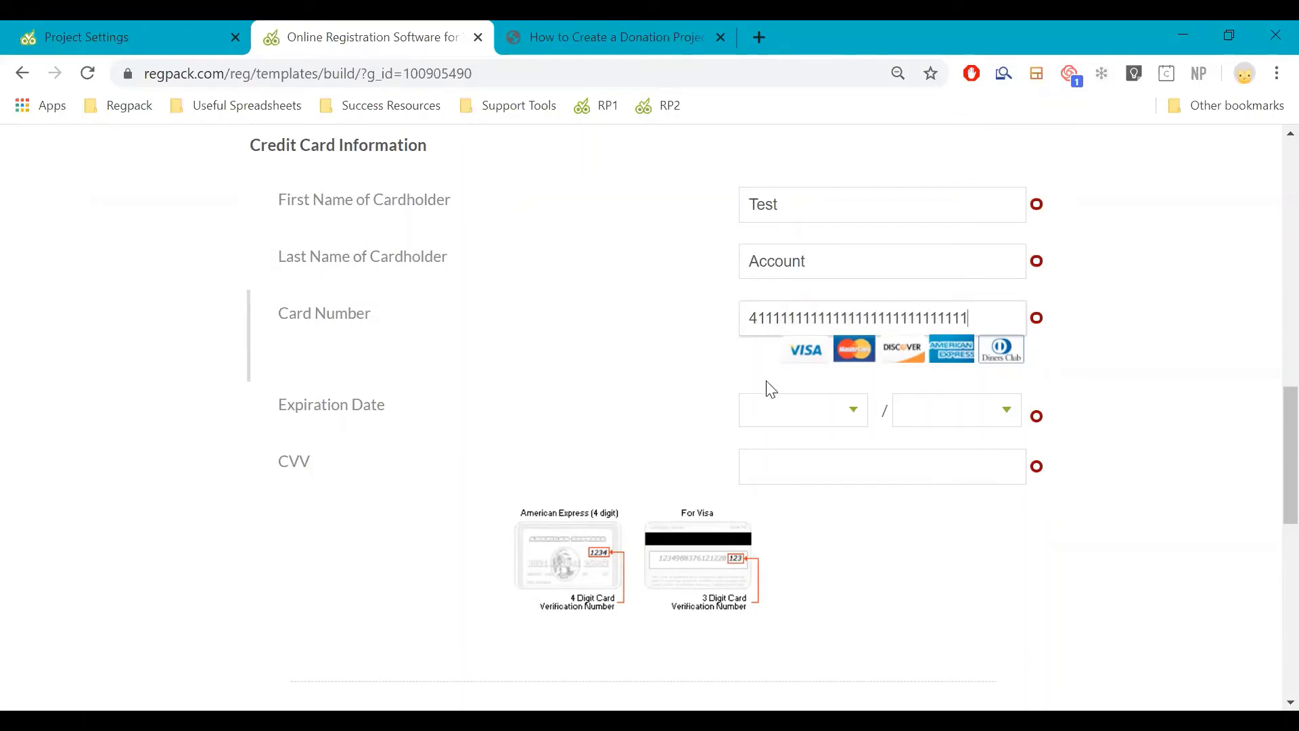
pyautogui.click(777, 411)
pyautogui.scroll(-3, 806, 370)
pyautogui.click(798, 342)
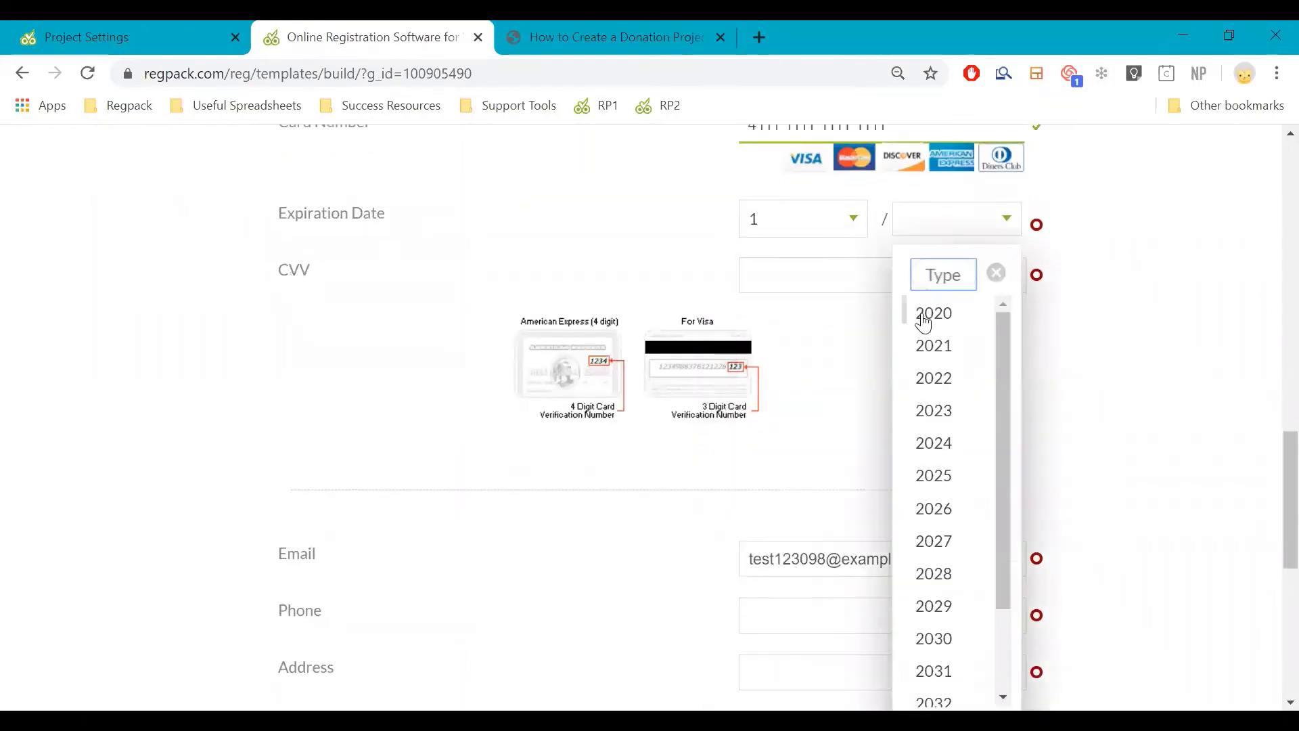
pyautogui.click(920, 312)
pyautogui.click(922, 228)
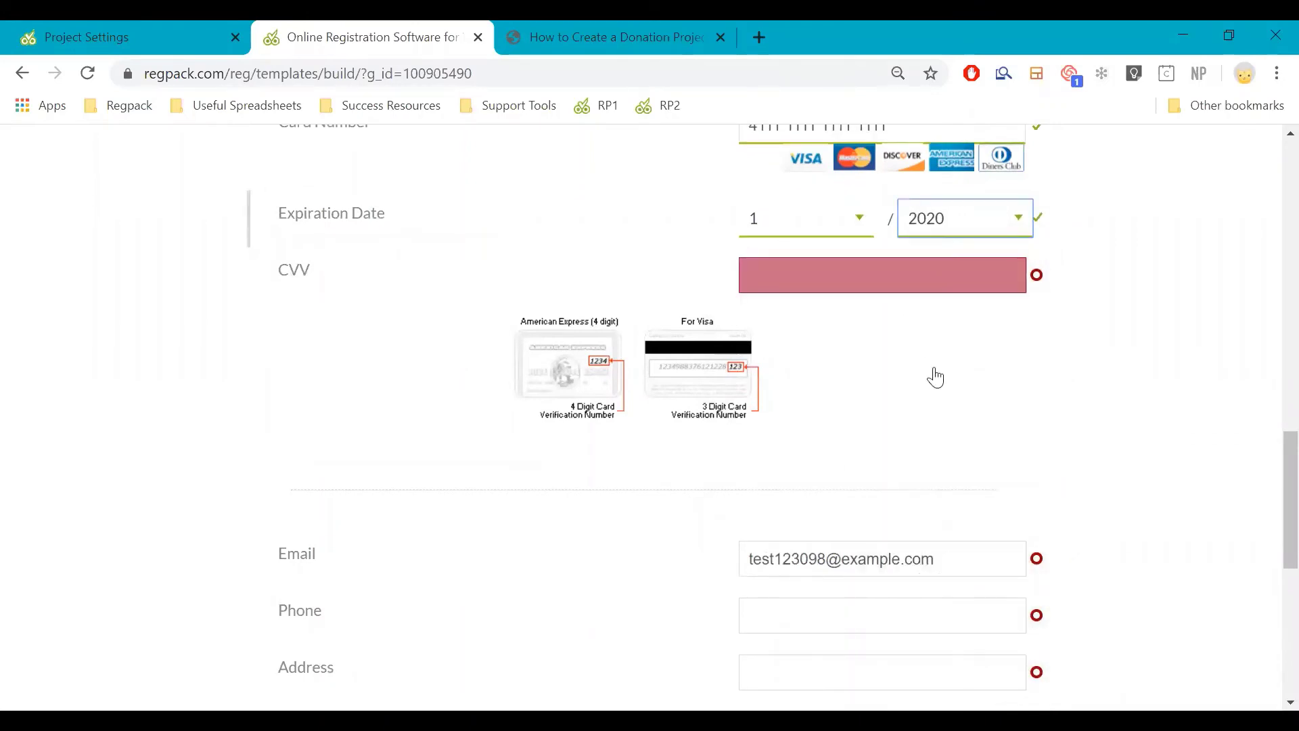
pyautogui.click(935, 413)
pyautogui.click(870, 267)
pyautogui.write('123')
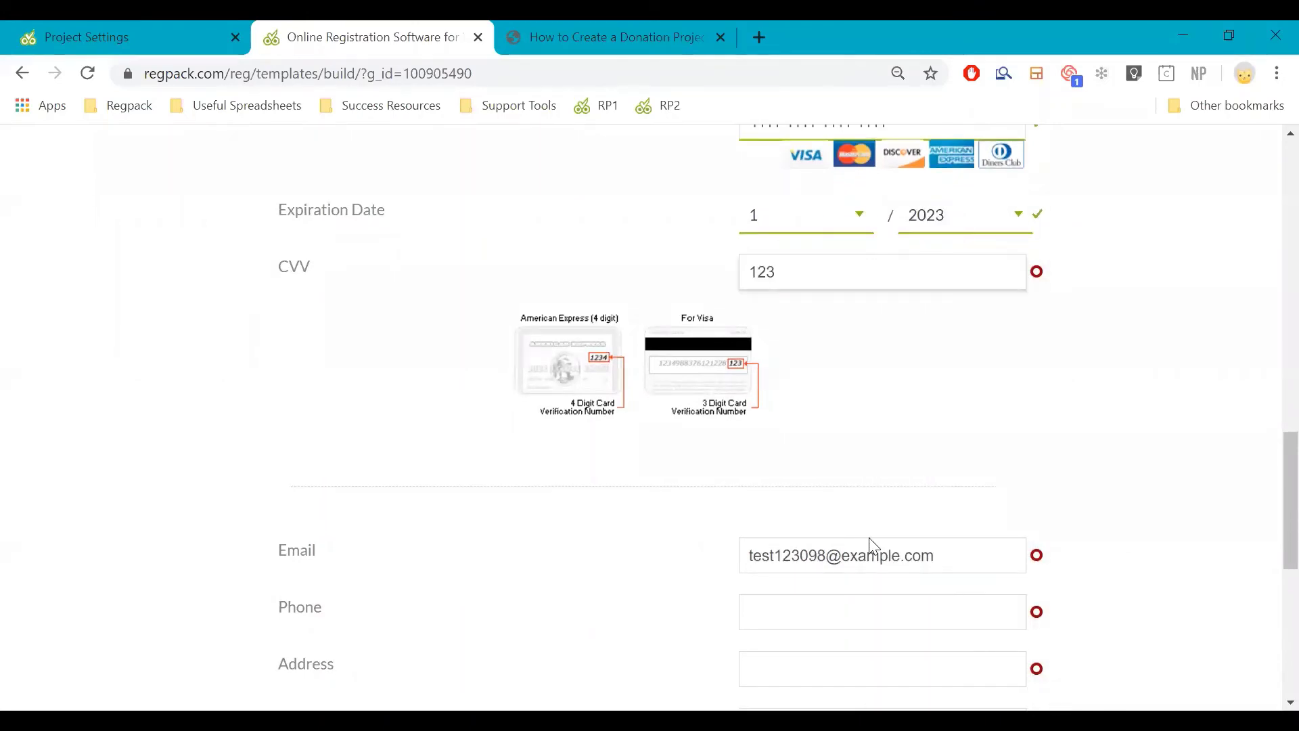
# Fill the billing phone and autofill billing details from a saved San Diego address
pyautogui.scroll(-3, 870, 469)
pyautogui.click(854, 409)
pyautogui.write('123')
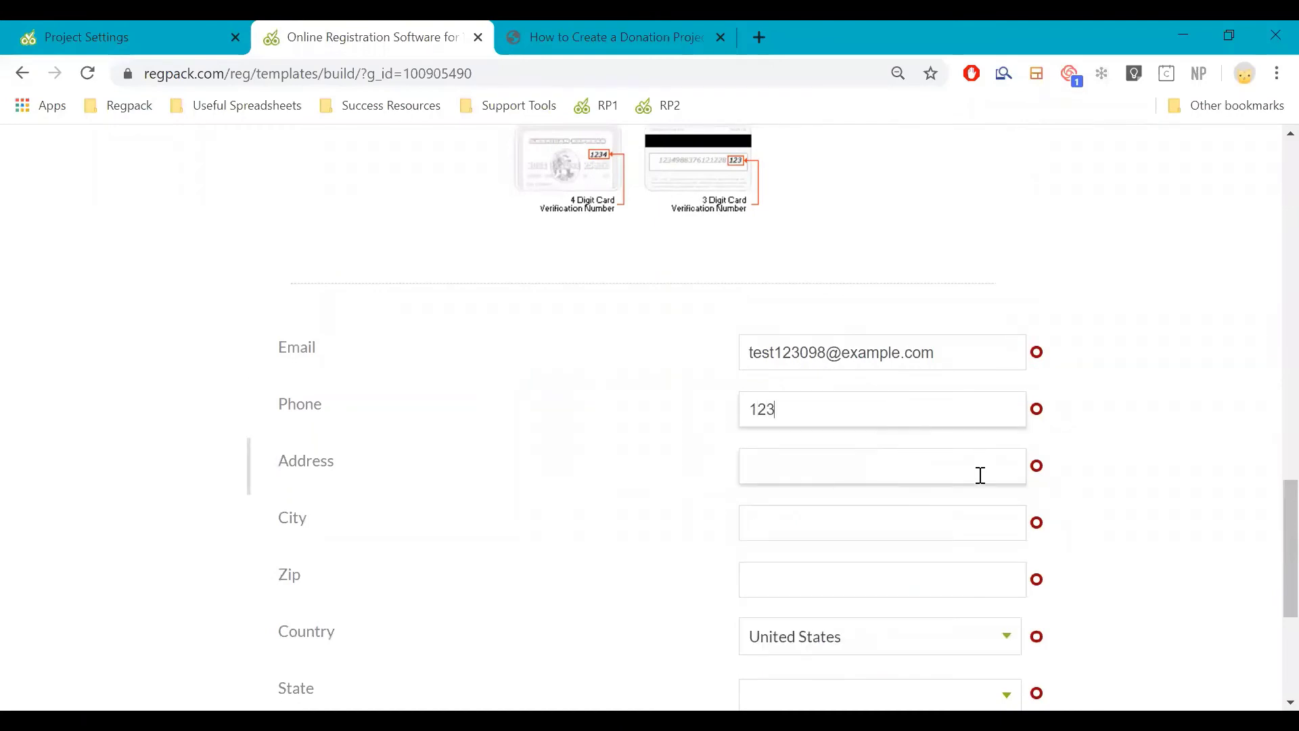
pyautogui.click(925, 533)
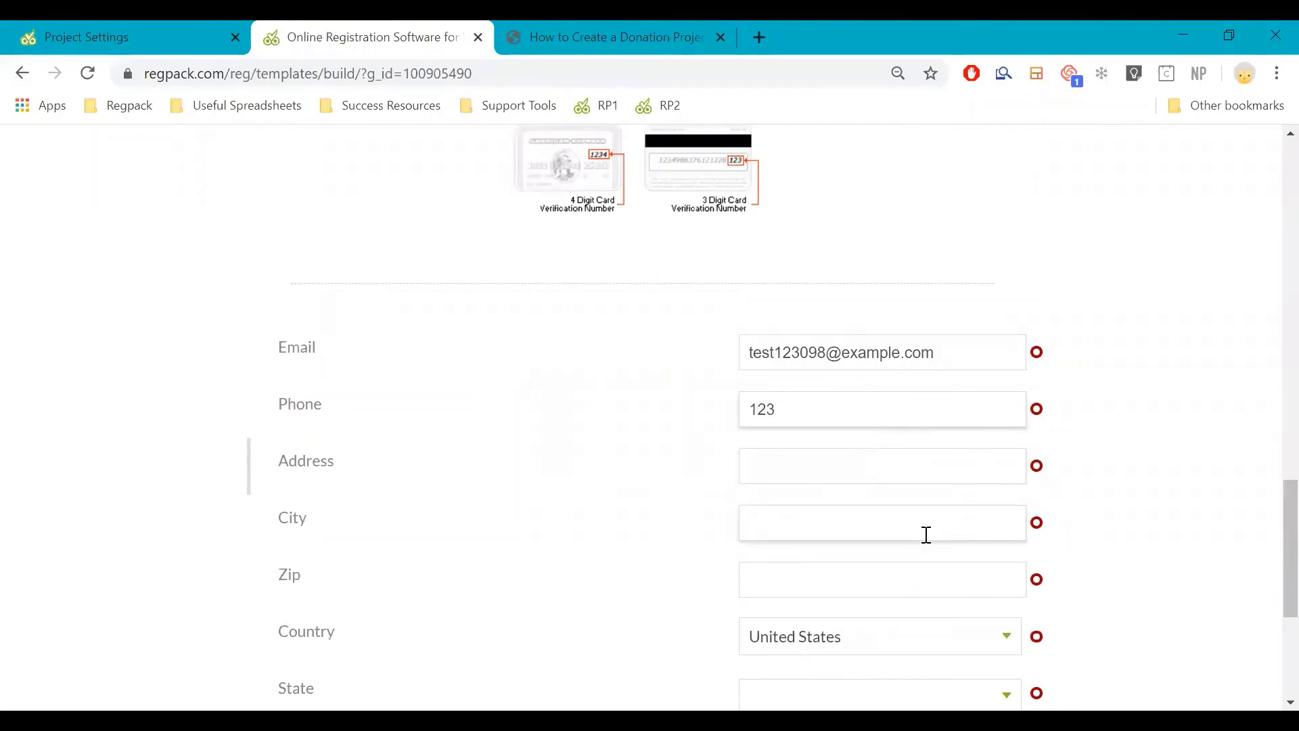
pyautogui.write('san')
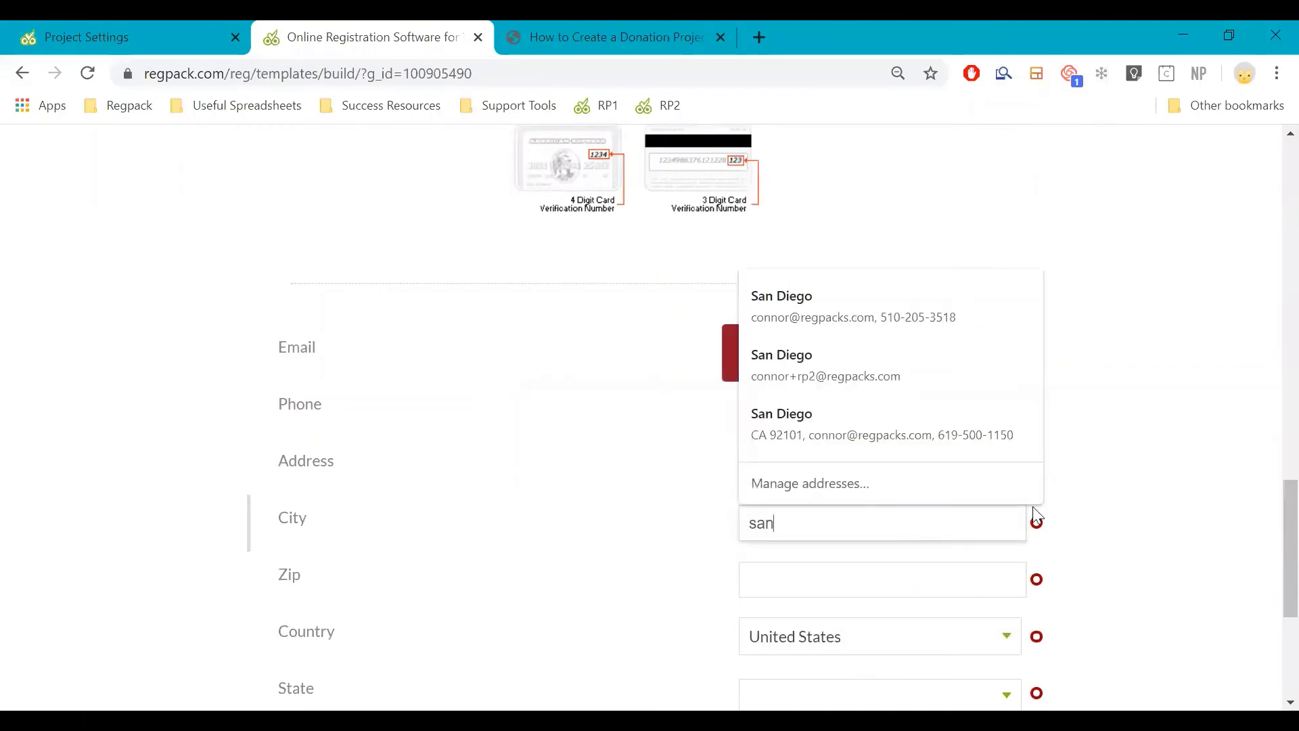
pyautogui.click(1007, 323)
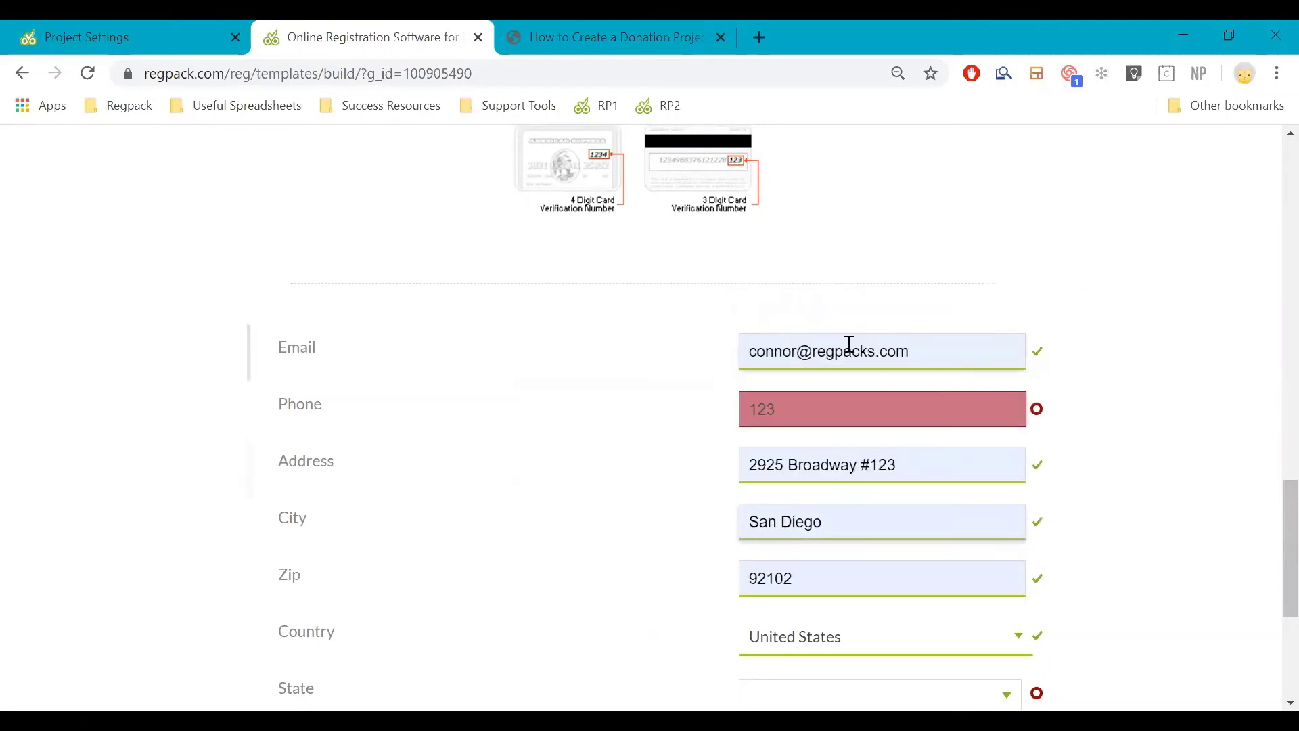
pyautogui.click(815, 351)
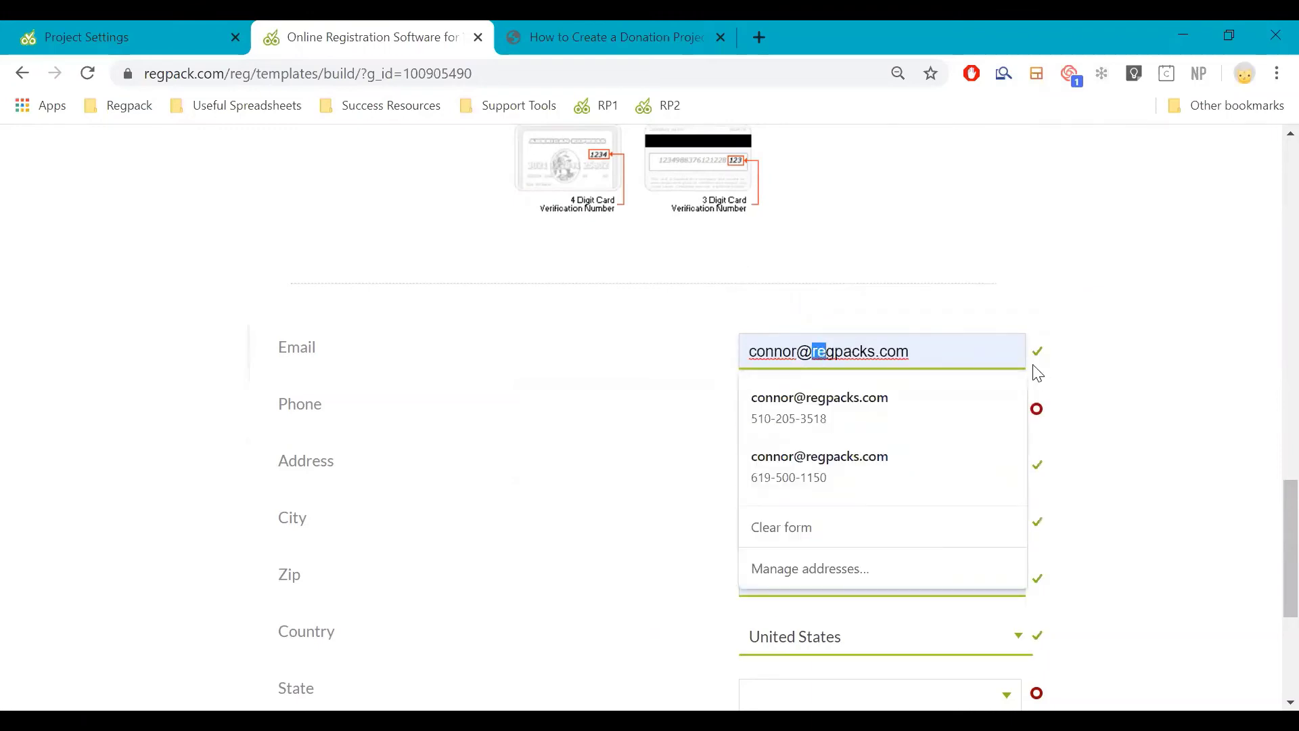
pyautogui.scroll(-2, 1052, 419)
pyautogui.scroll(-3, 1052, 420)
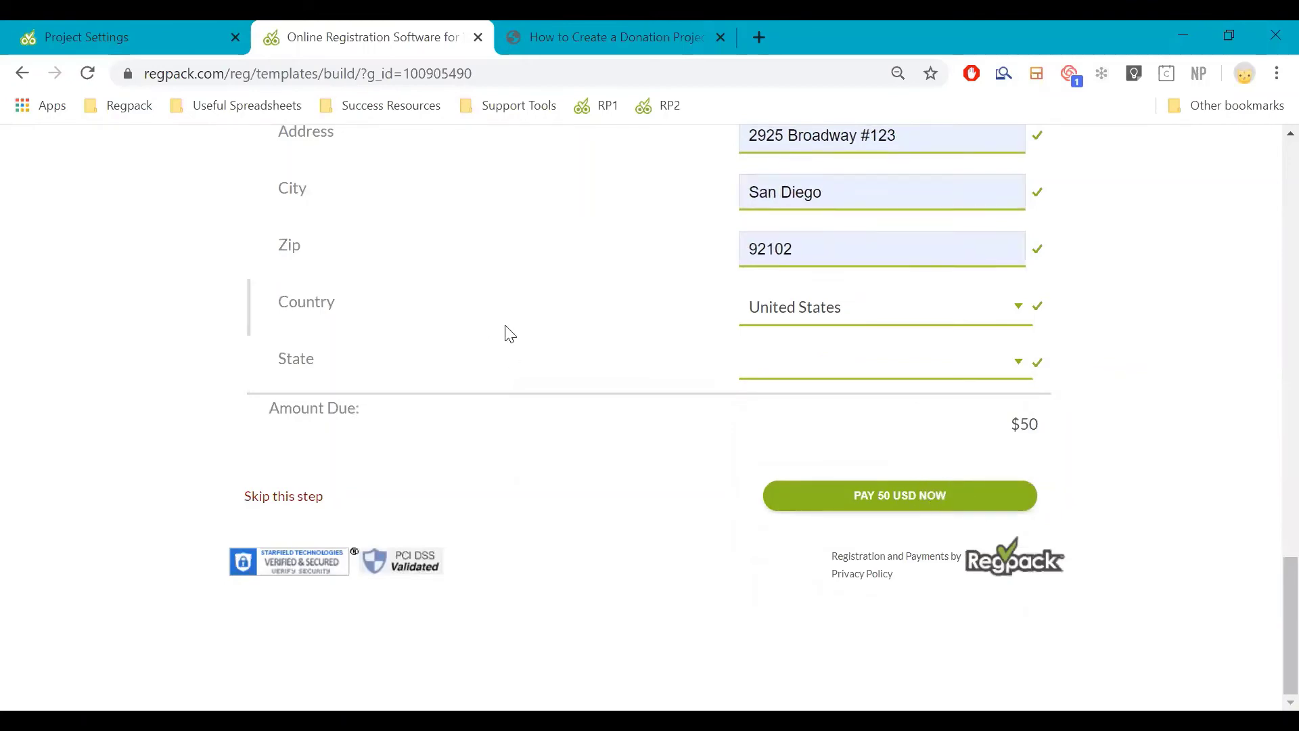
pyautogui.scroll(8, 539, 331)
pyautogui.scroll(-1, 534, 345)
pyautogui.scroll(-10, 688, 415)
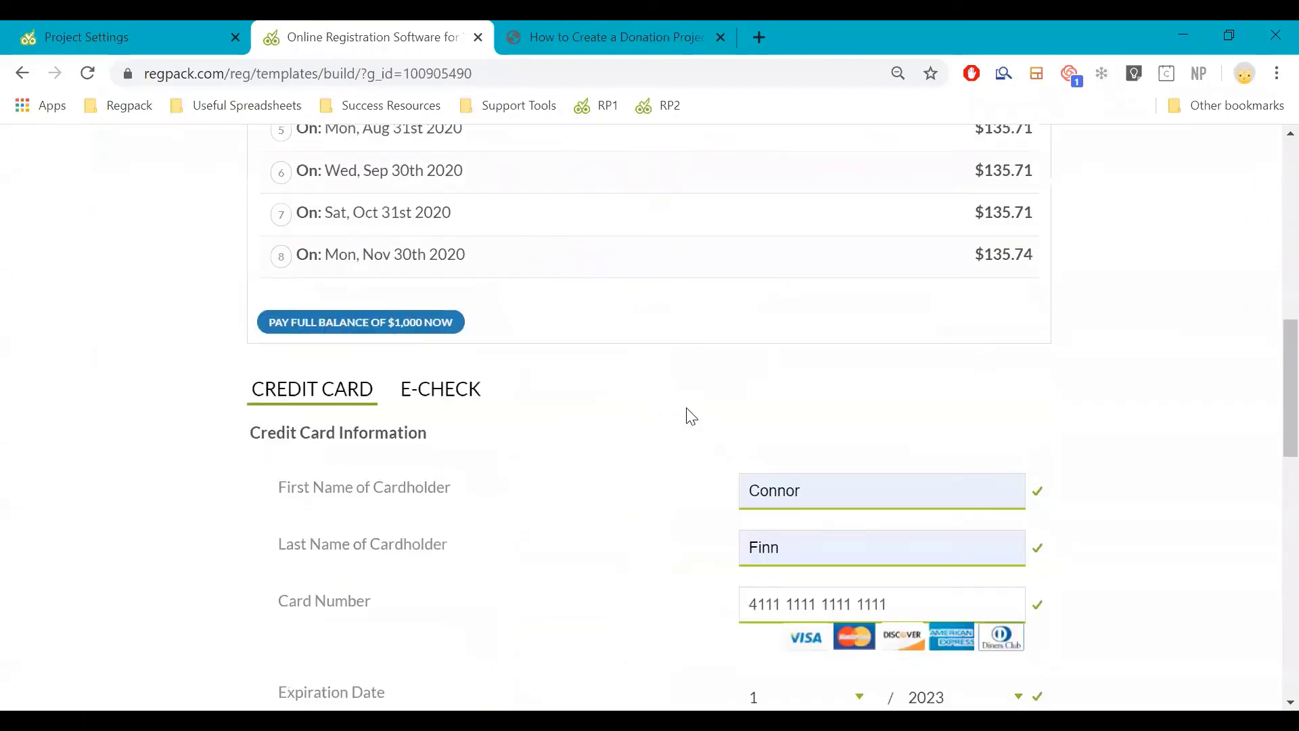
# Correct the phone number, submit and confirm the $50 payment, then dismiss the vendor information error
pyautogui.click(838, 477)
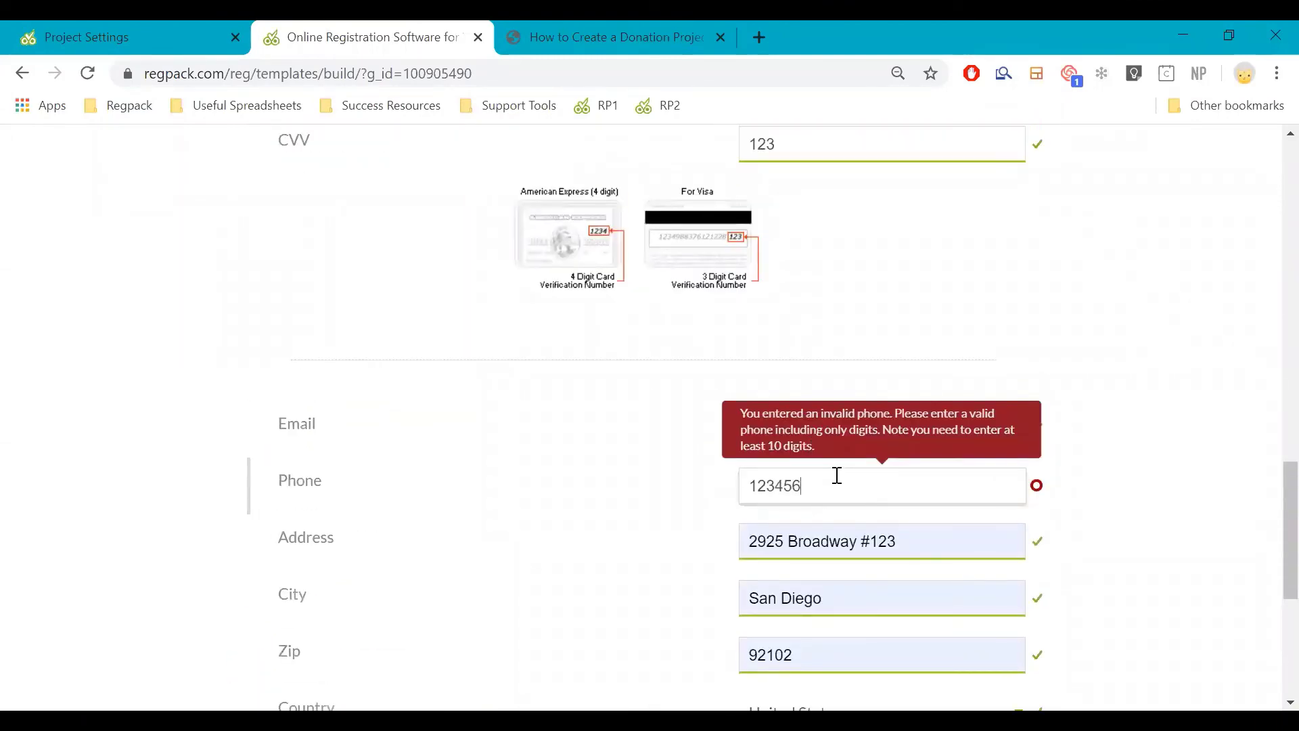
pyautogui.write('90')
pyautogui.scroll(-5, 967, 515)
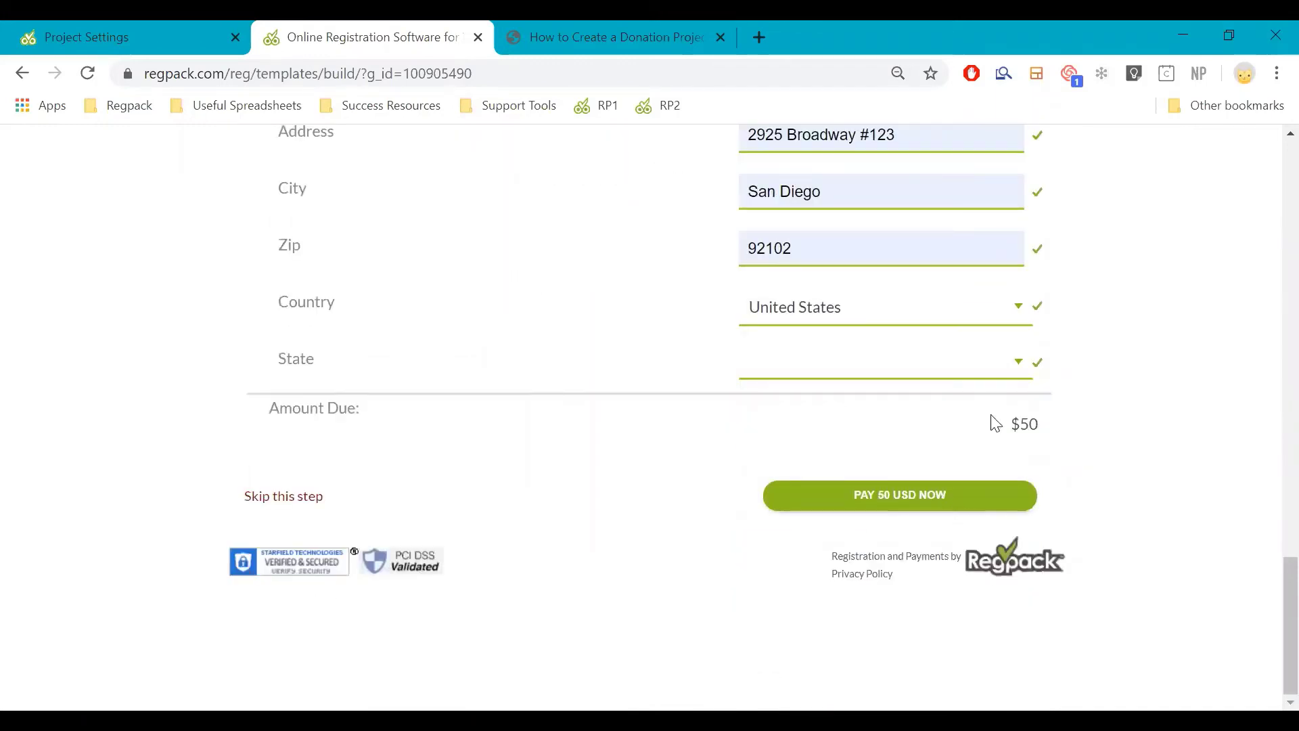
pyautogui.click(918, 495)
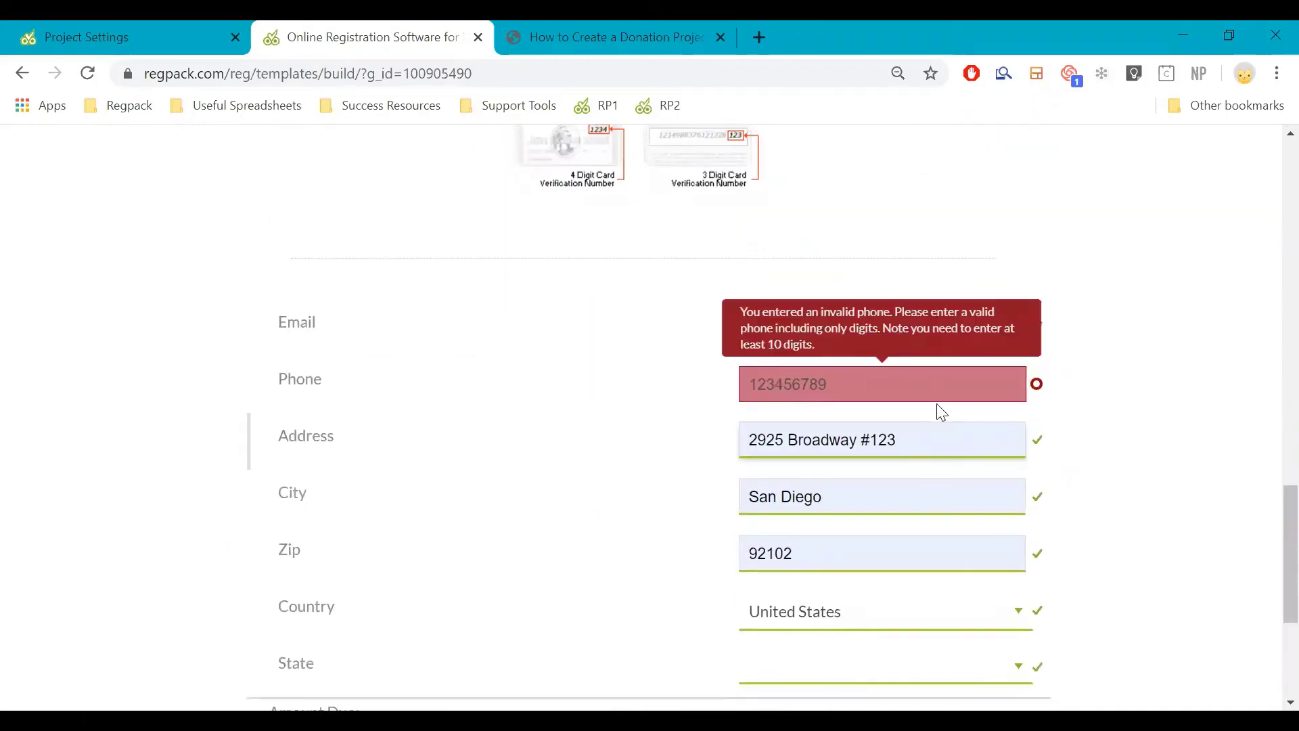
pyautogui.click(933, 399)
pyautogui.write('0')
pyautogui.scroll(-5, 931, 420)
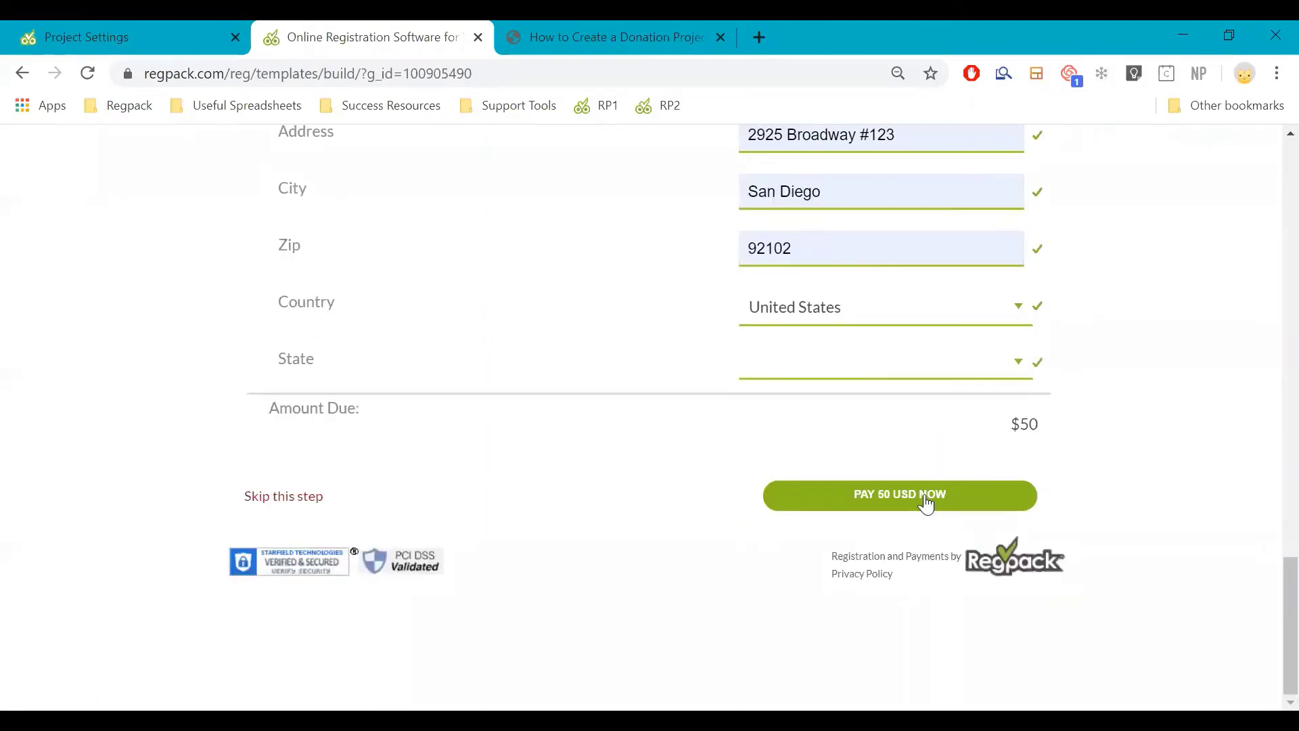
pyautogui.click(928, 498)
pyautogui.click(924, 550)
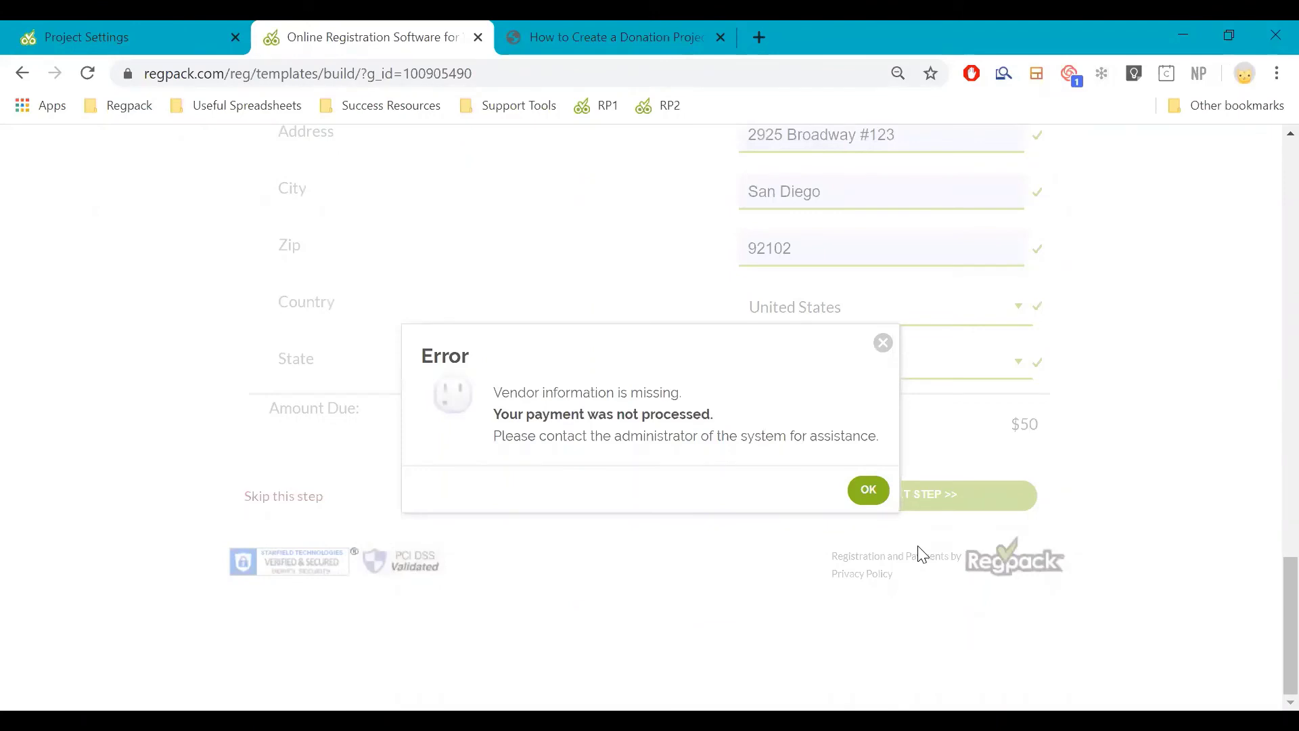
pyautogui.click(870, 491)
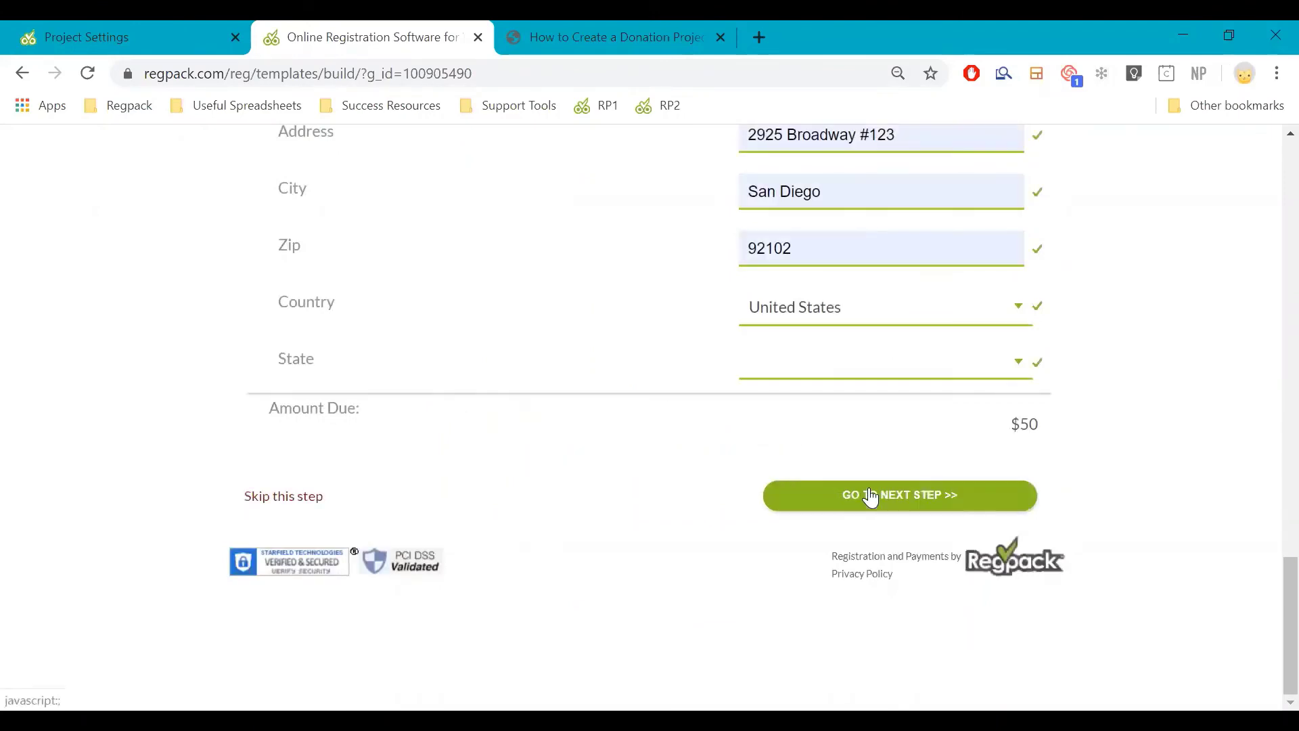
pyautogui.hotkey('ctrl', 'Tab')
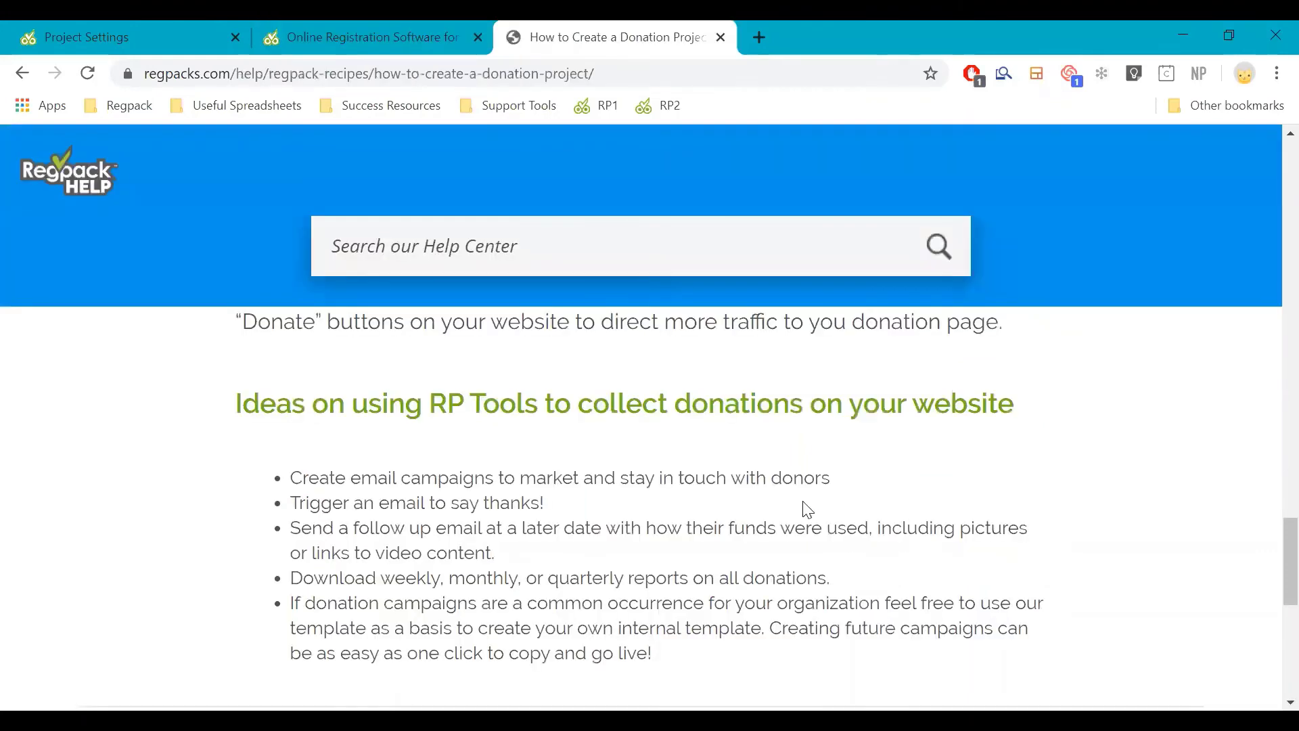
pyautogui.scroll(5, 785, 496)
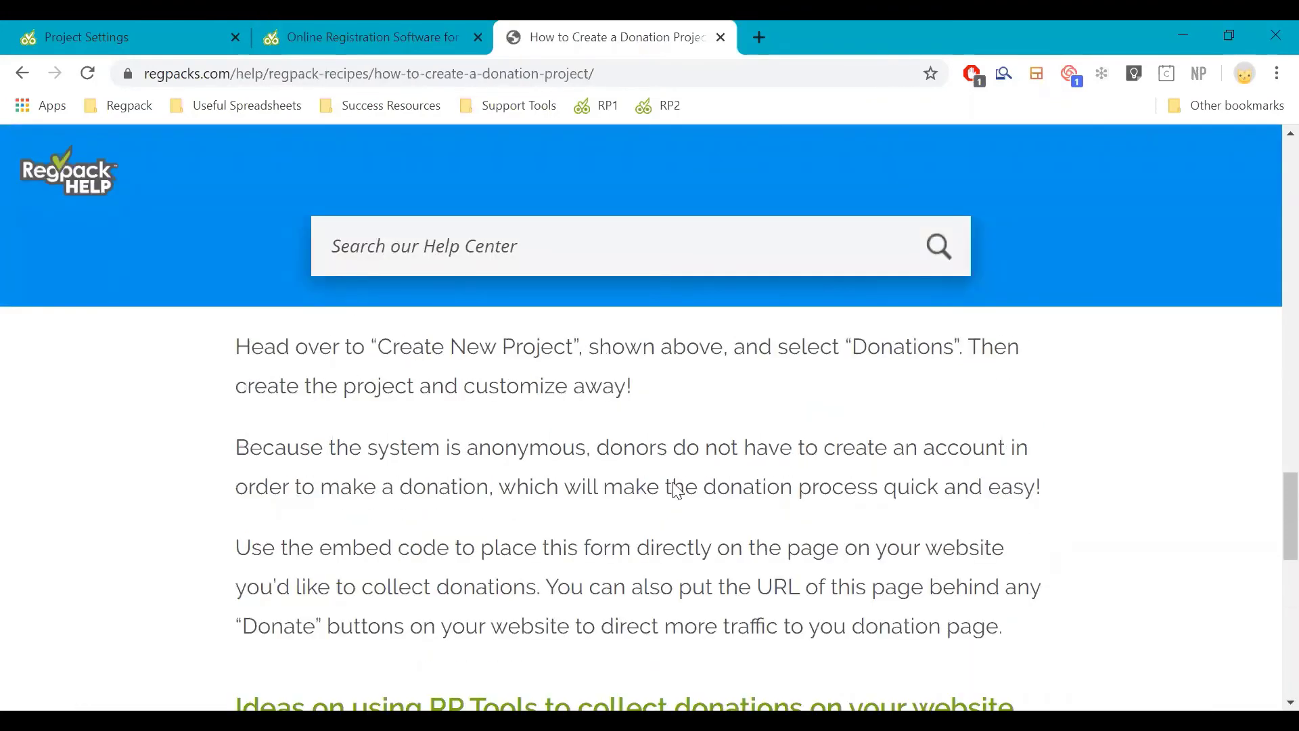
pyautogui.hotkey('ctrl', 'Tab')
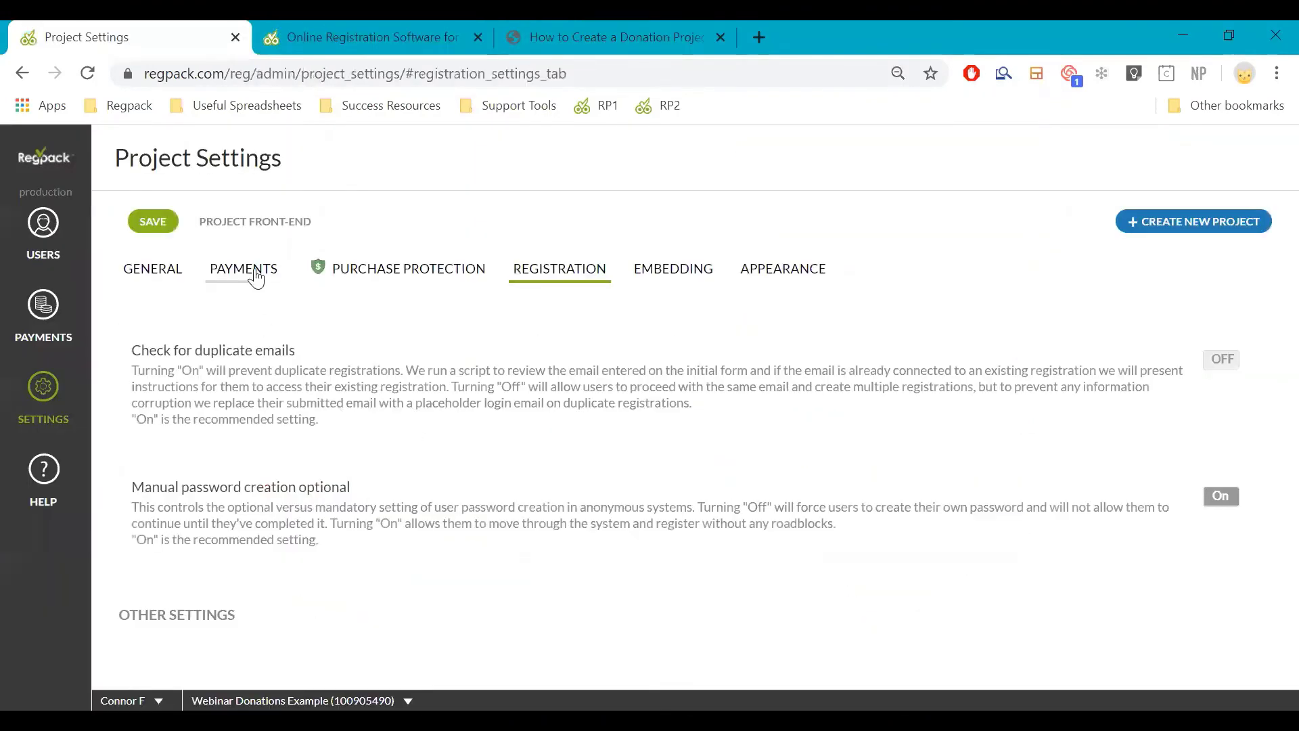
pyautogui.click(237, 271)
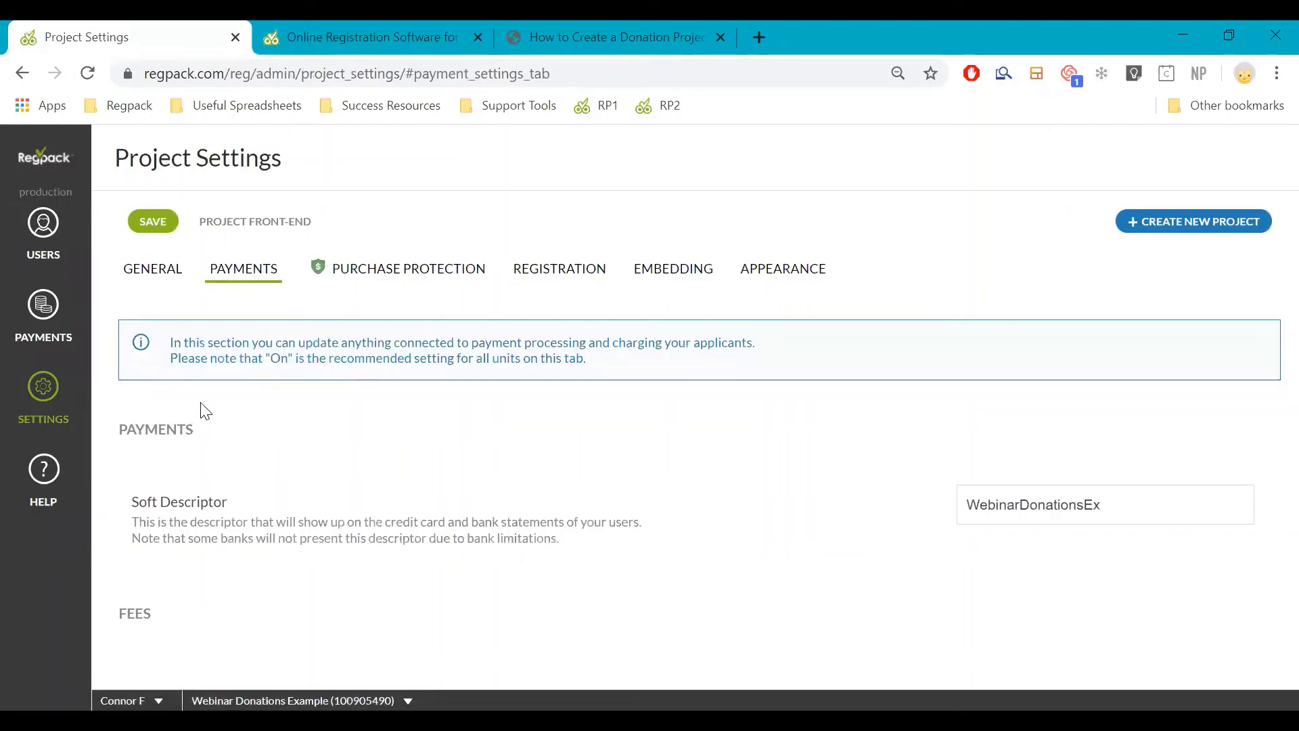
pyautogui.click(42, 408)
pyautogui.scroll(-10, 423, 393)
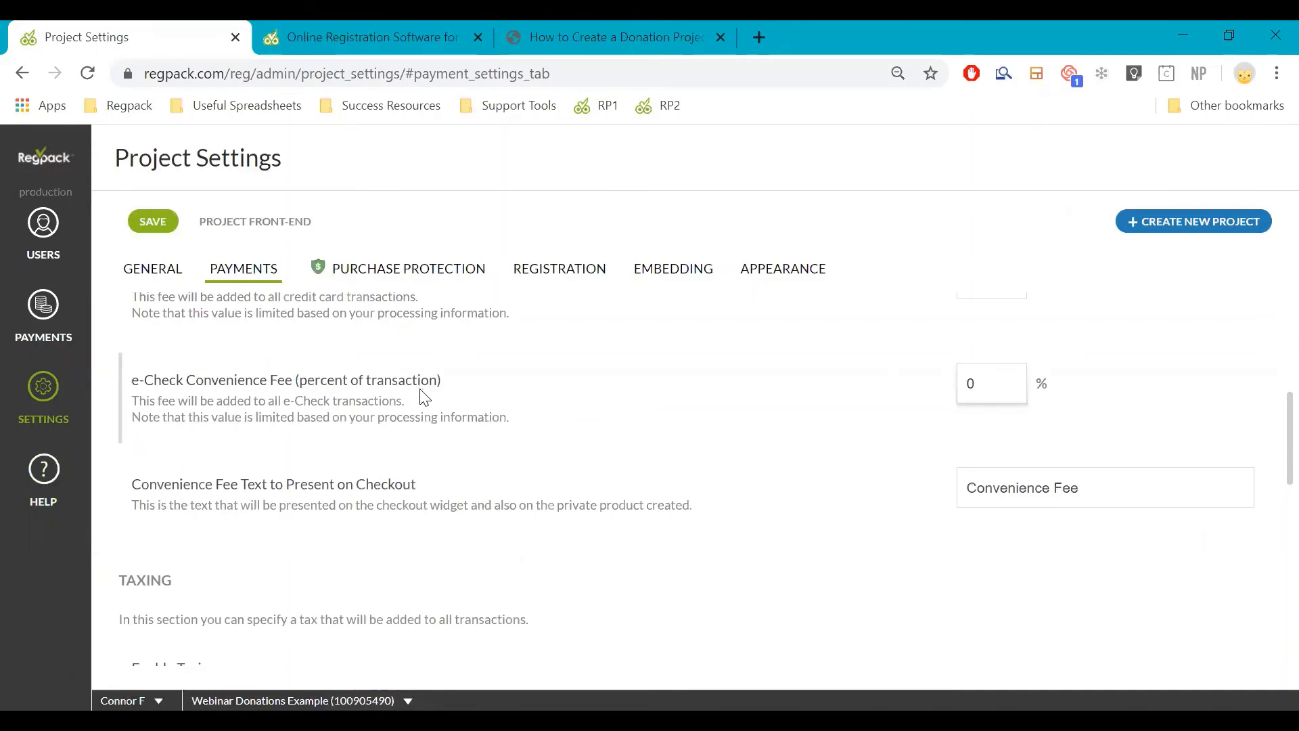
pyautogui.scroll(-3, 429, 425)
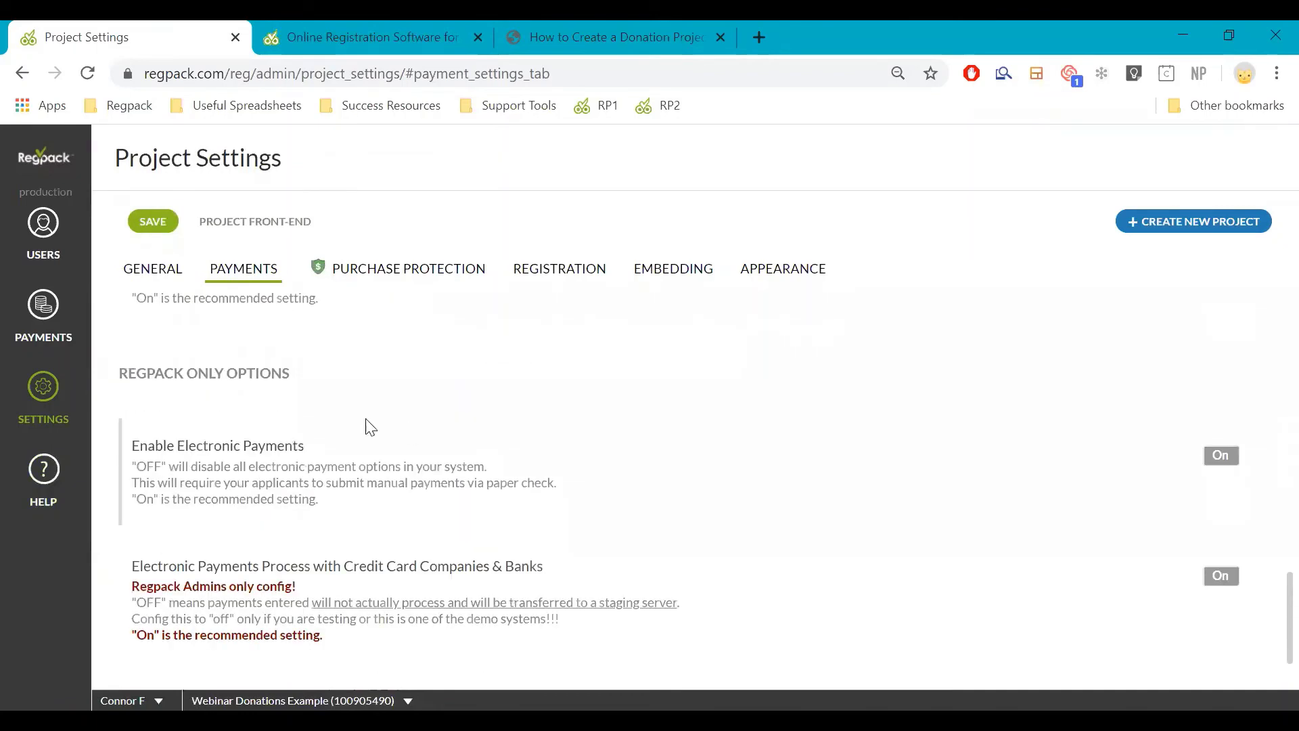
pyautogui.scroll(10, 392, 422)
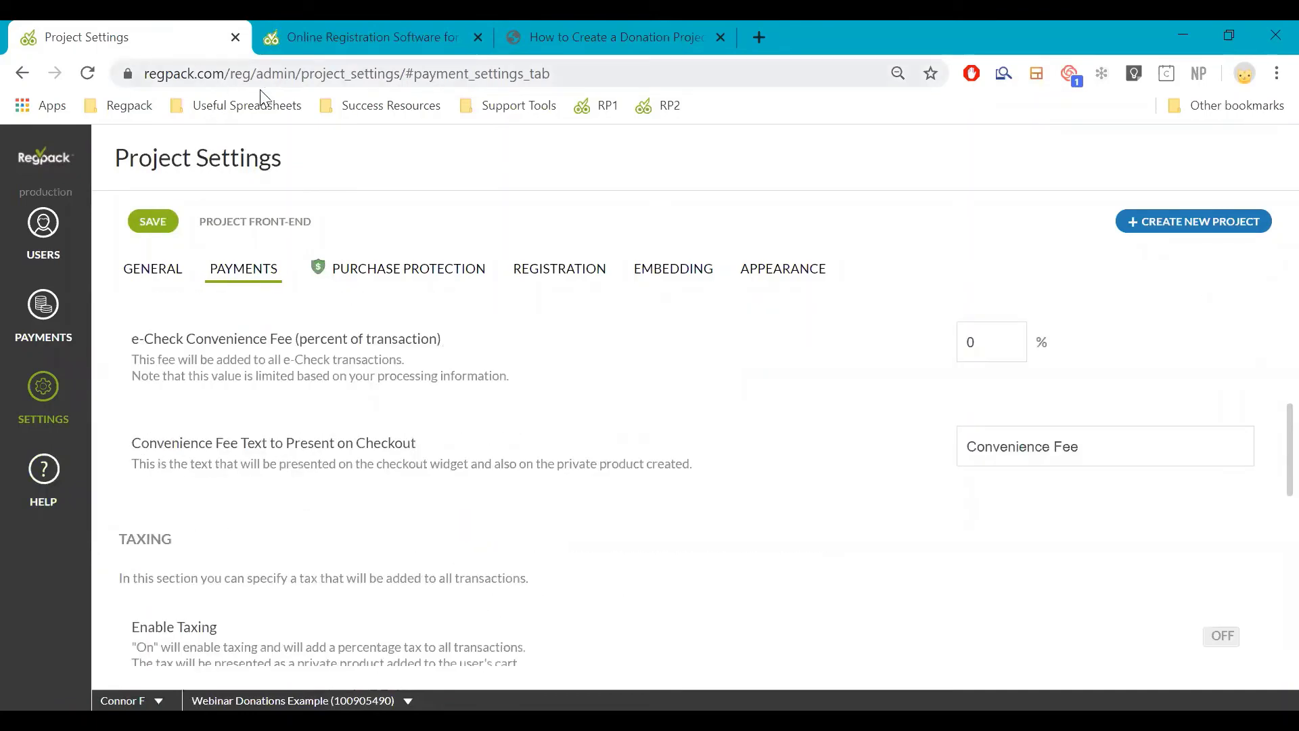
pyautogui.scroll(-8, 223, 541)
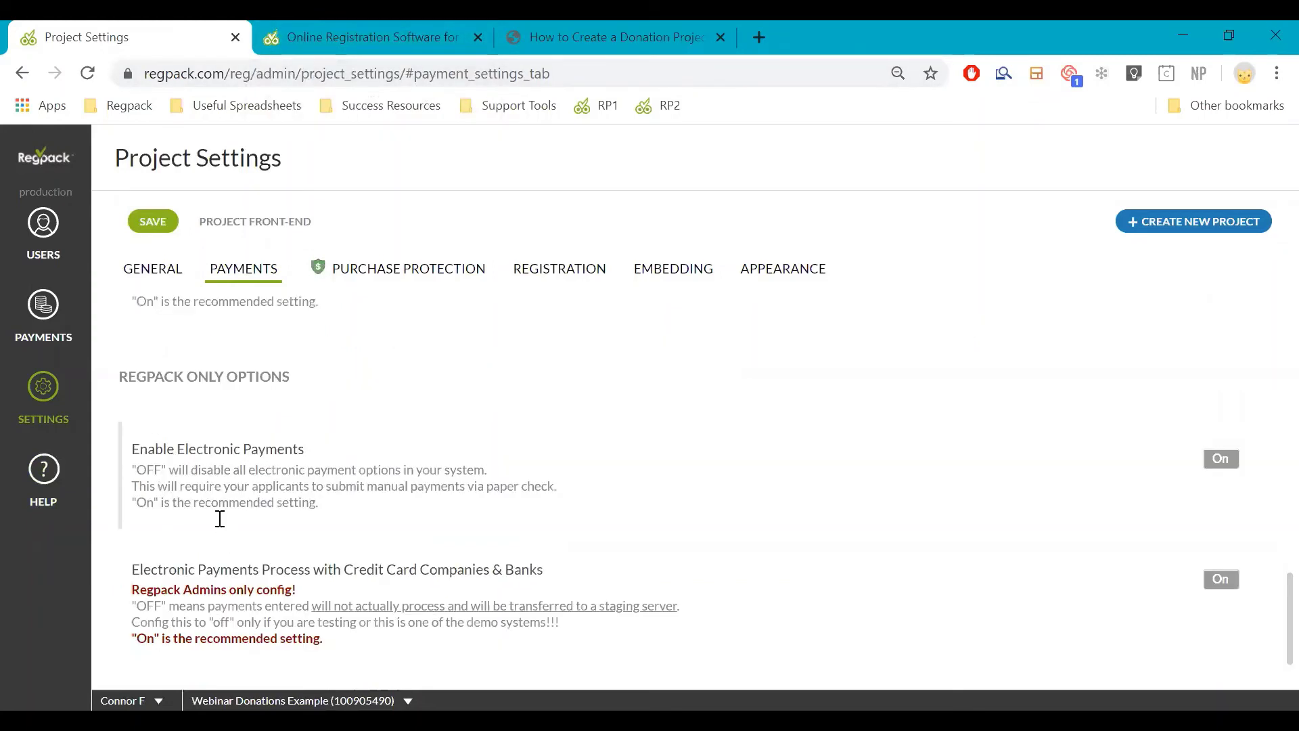
pyautogui.scroll(7, 196, 420)
pyautogui.scroll(5, 187, 346)
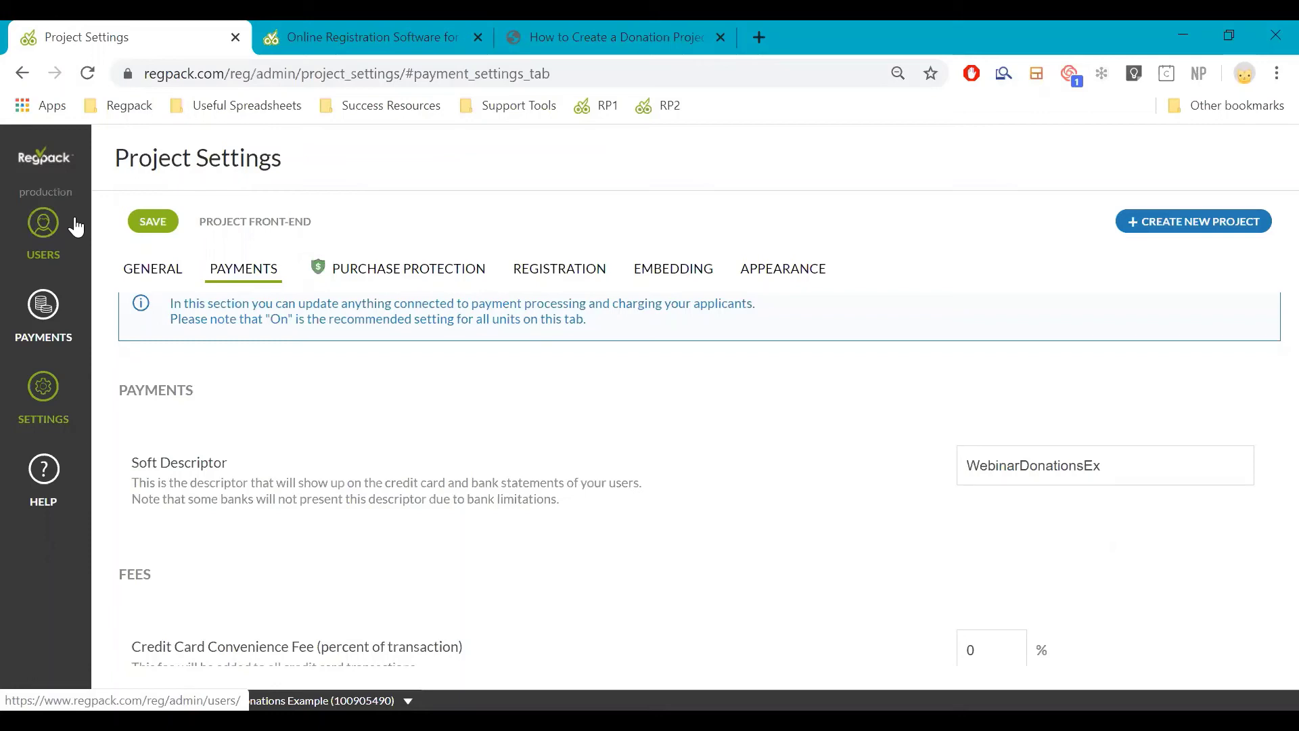
# Leave settings for Users without saving updates, then open Settings > Forms
pyautogui.click(64, 224)
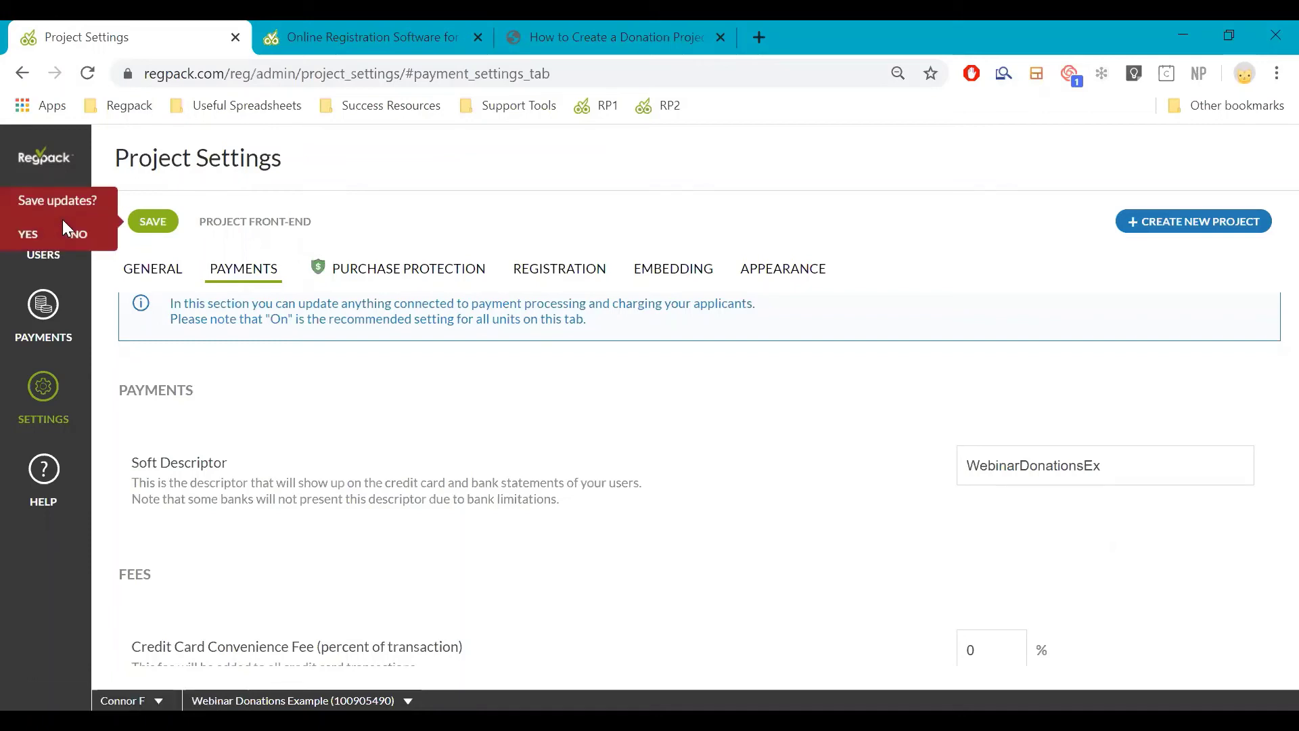
pyautogui.click(73, 233)
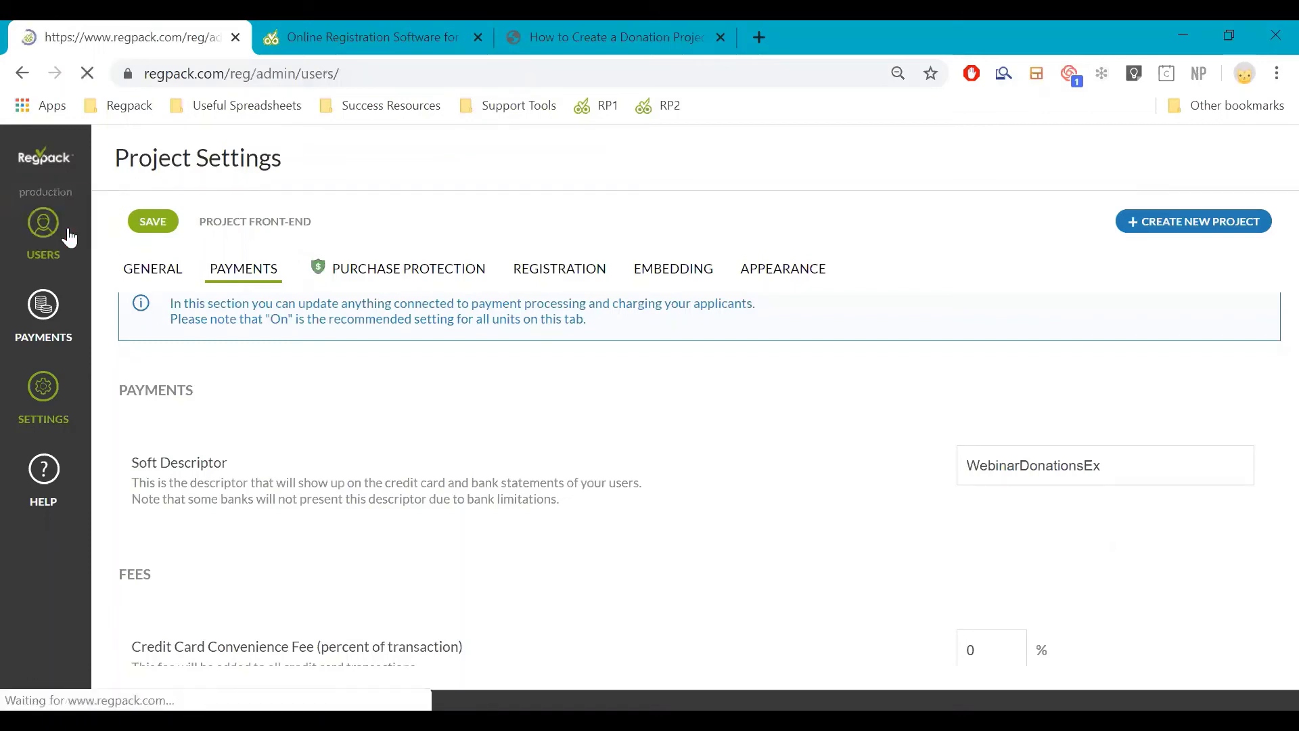
pyautogui.click(44, 410)
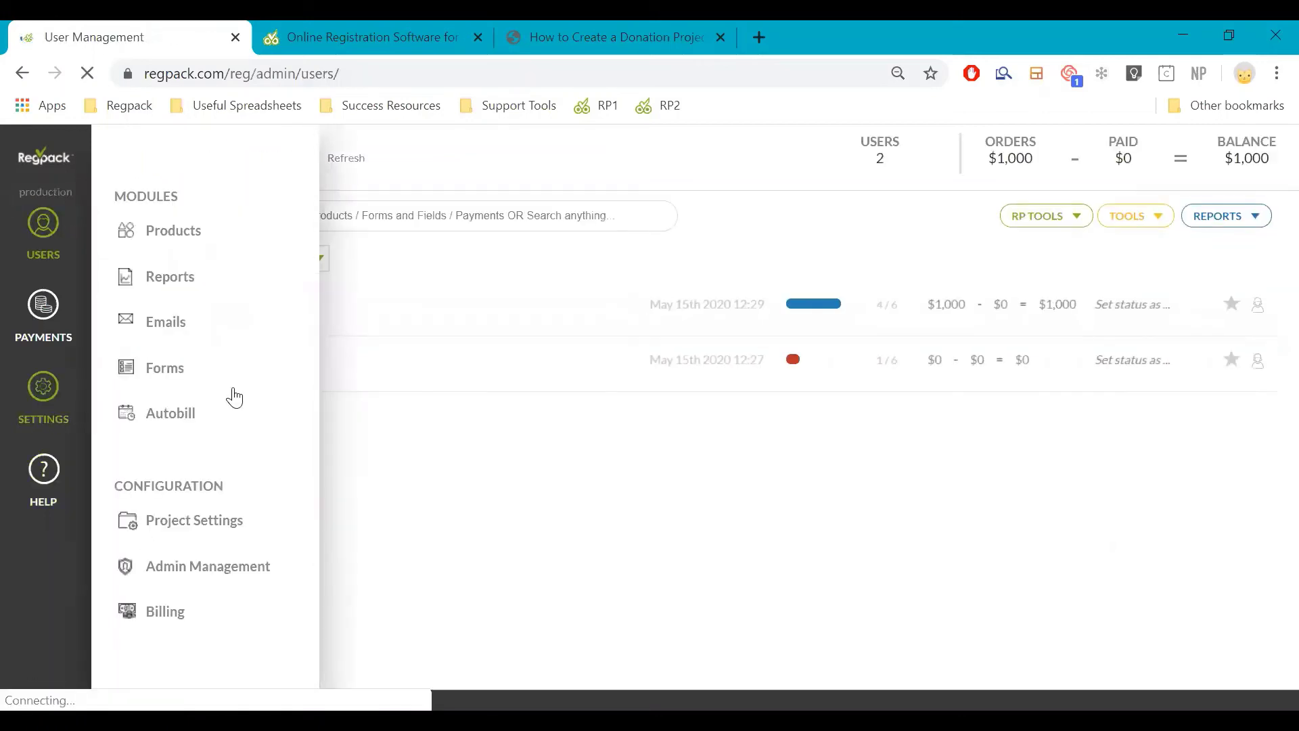
pyautogui.click(155, 384)
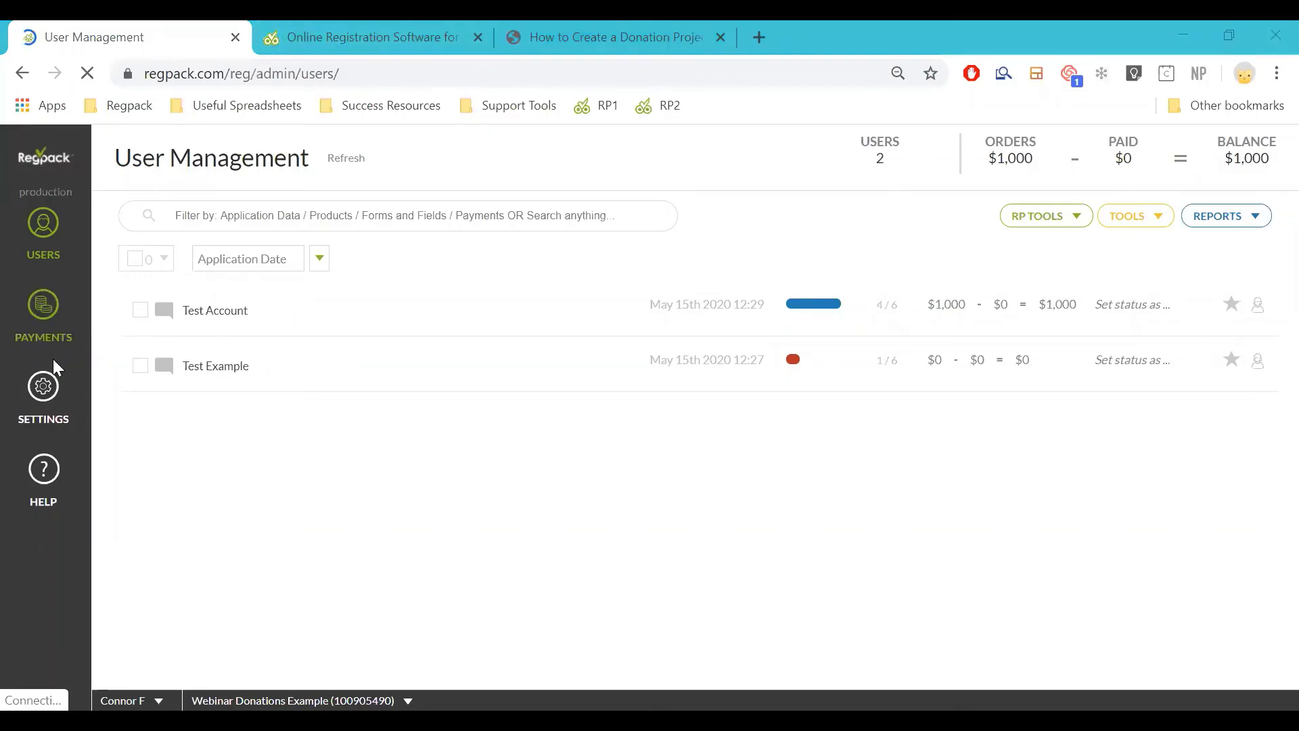
pyautogui.click(44, 386)
pyautogui.click(169, 368)
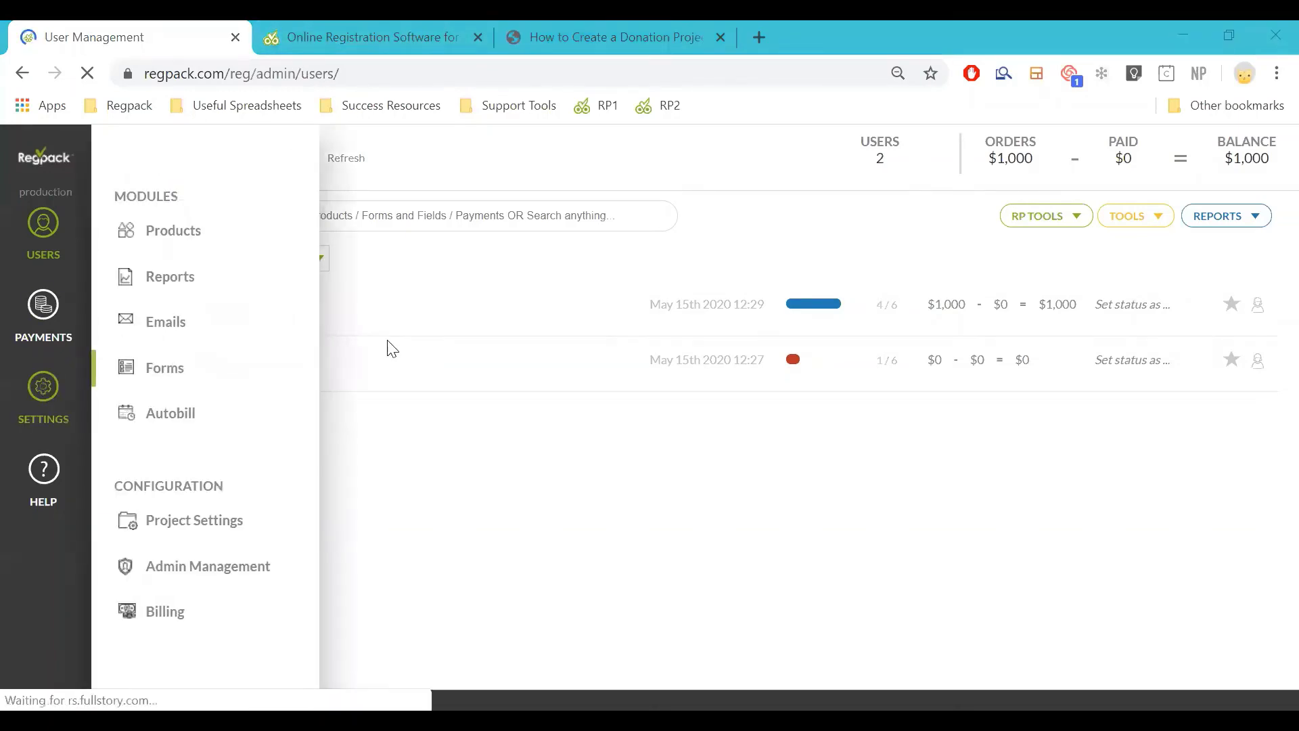
# Review the six registration forms, glancing at the registration preview tab in between
pyautogui.scroll(-1, 354, 502)
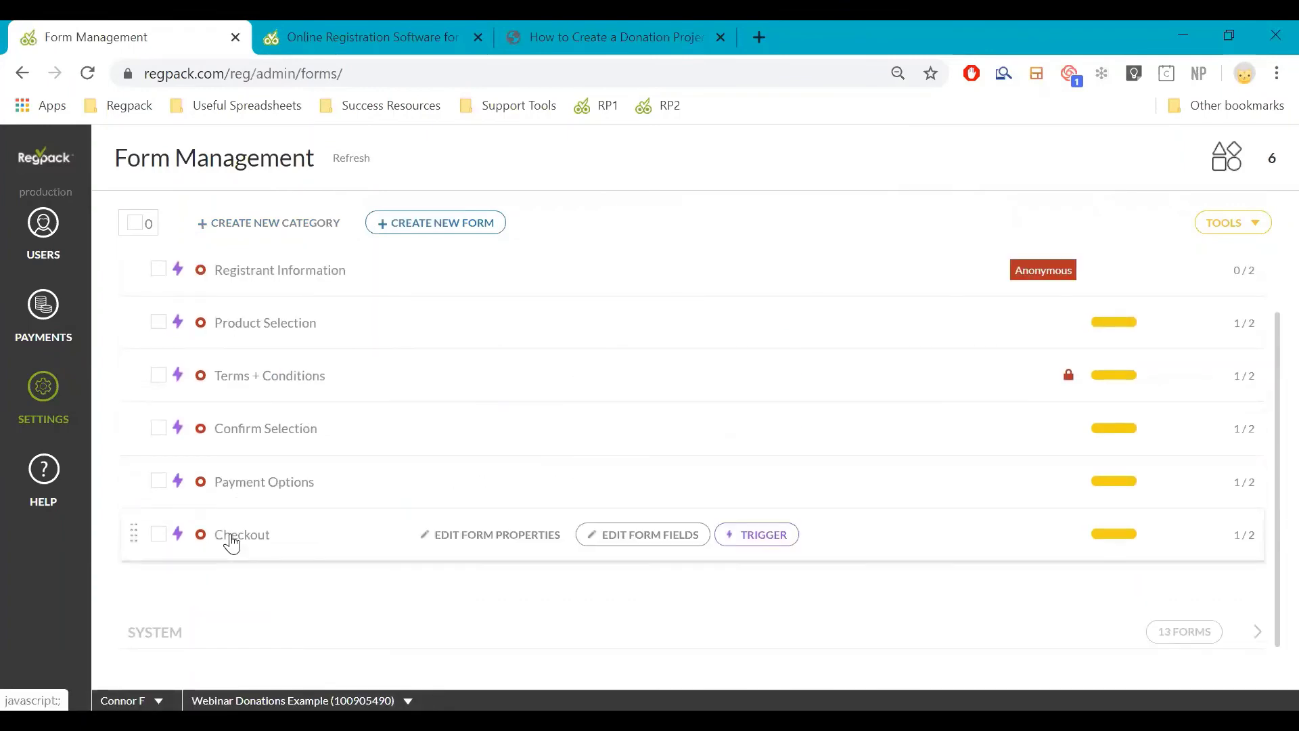
pyautogui.scroll(1, 231, 542)
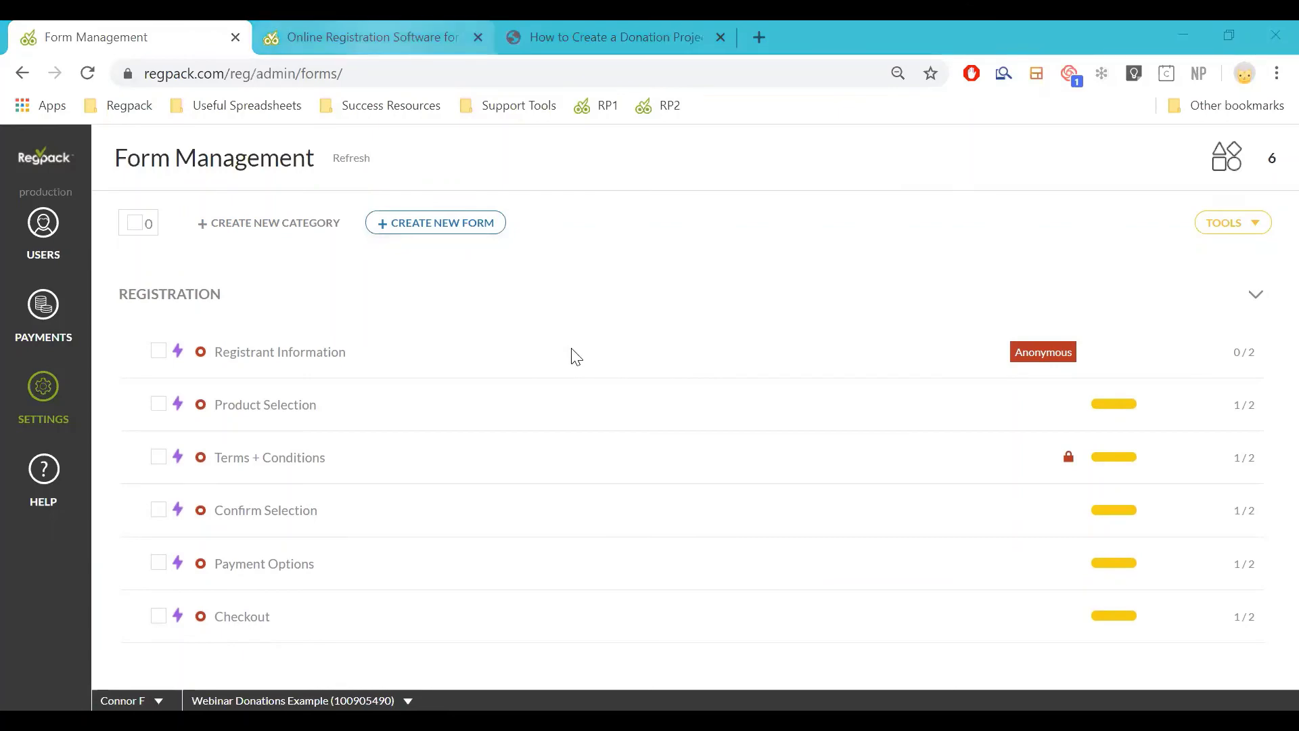
pyautogui.hotkey('ctrl', 'Tab')
pyautogui.scroll(5, 649, 454)
pyautogui.scroll(-4, 649, 453)
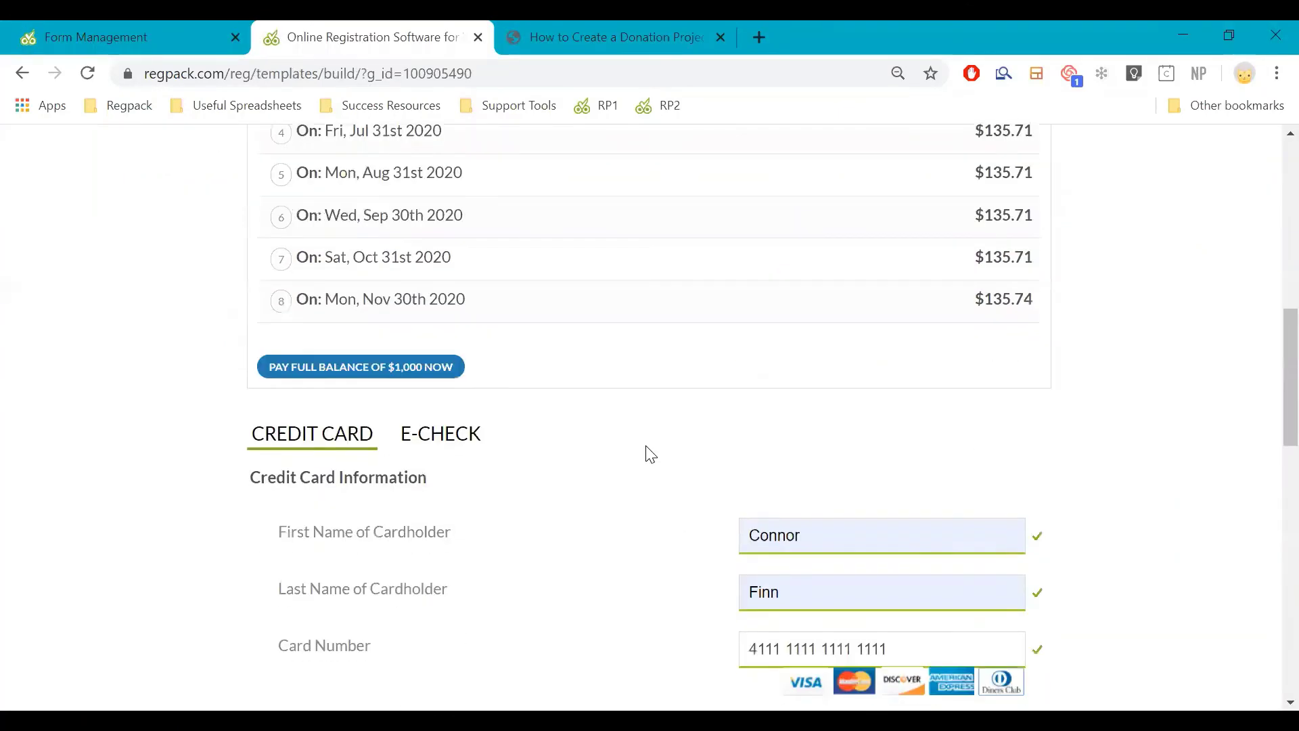
pyautogui.scroll(9, 647, 452)
pyautogui.scroll(-7, 647, 444)
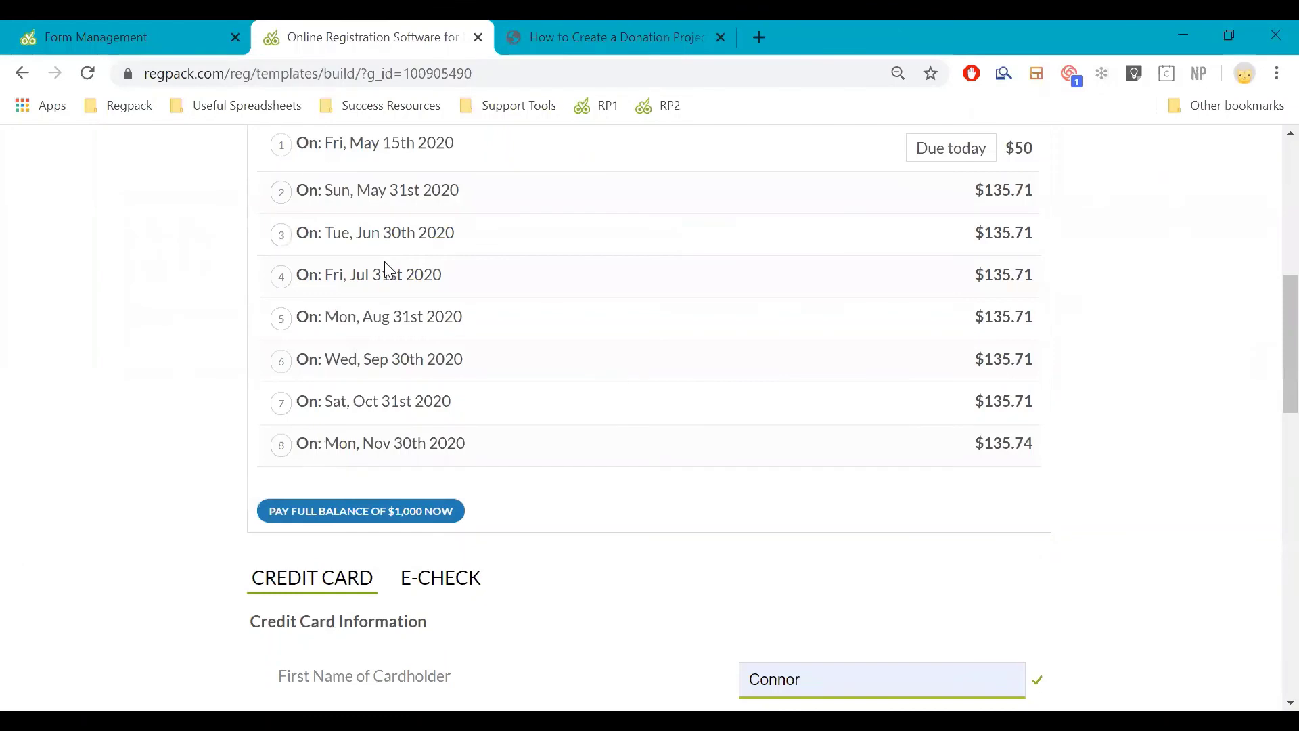
pyautogui.click(113, 31)
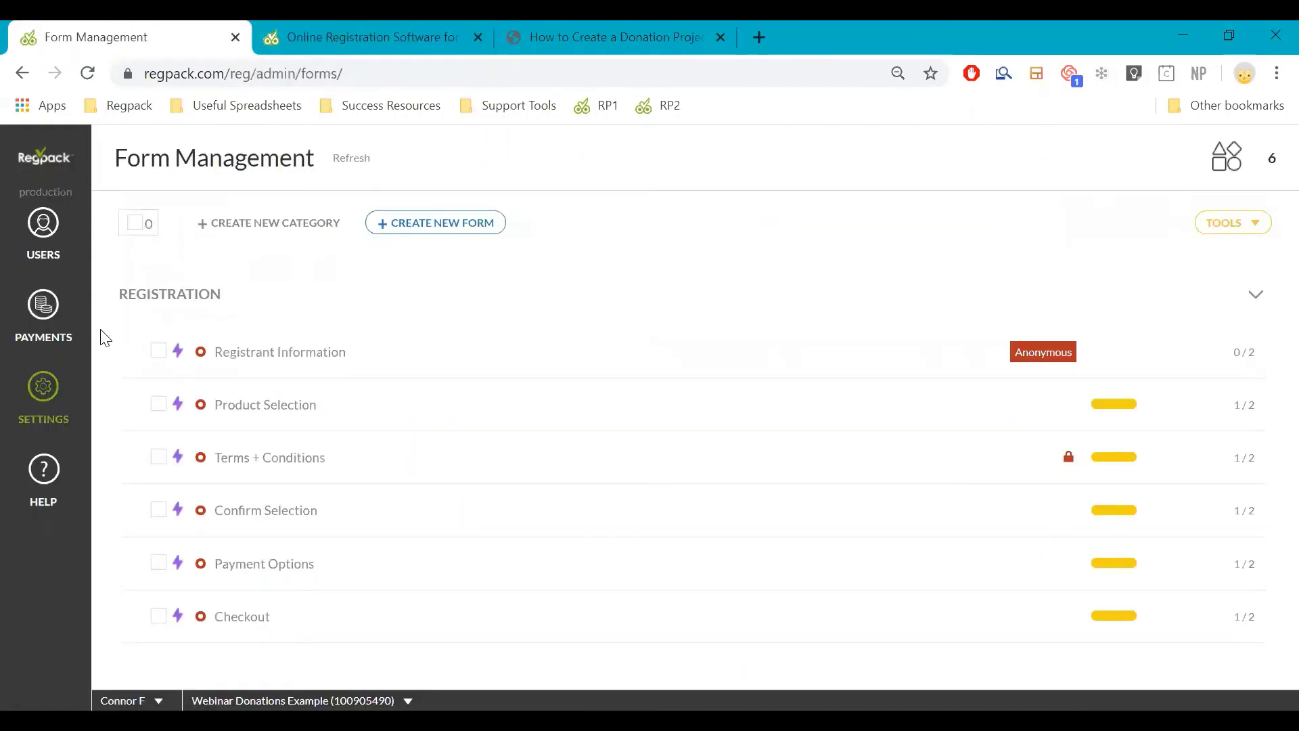
# Inspect the Test Account in Users: $1,000 unpaid balance, 4 of 6 forms completed
pyautogui.click(34, 254)
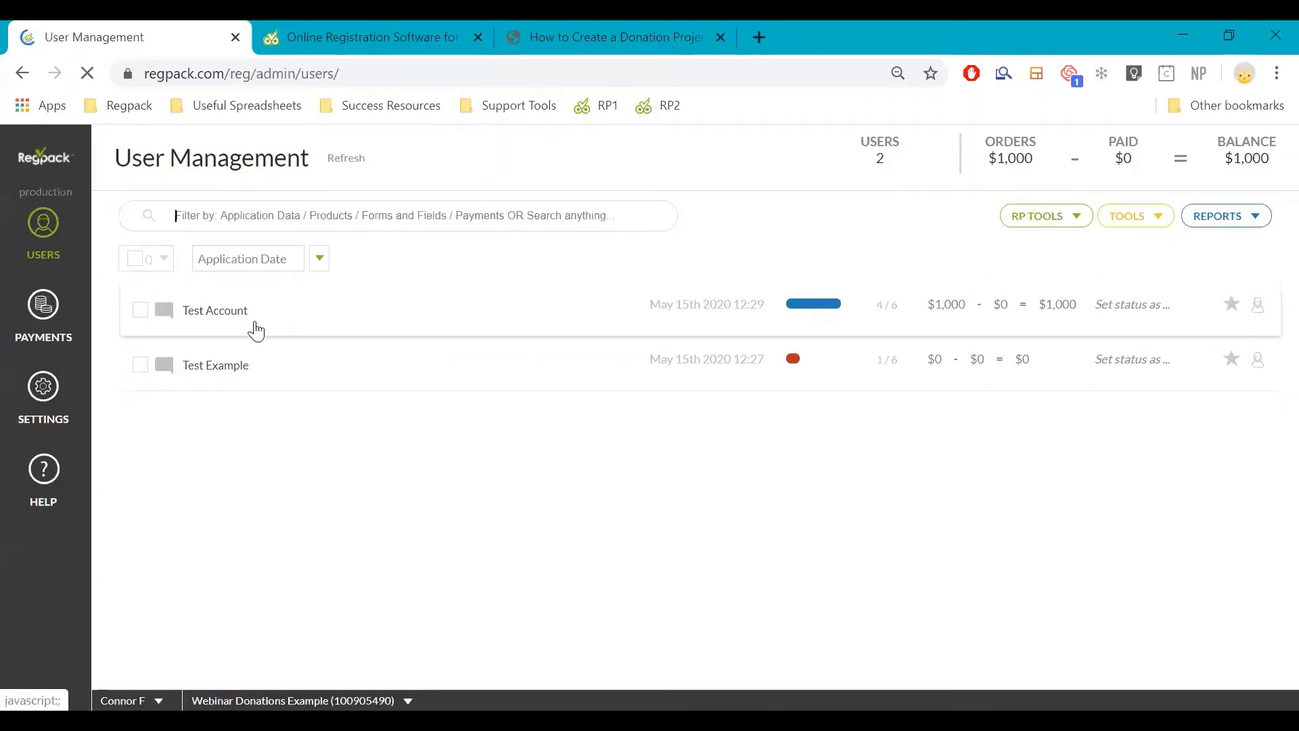
pyautogui.click(256, 329)
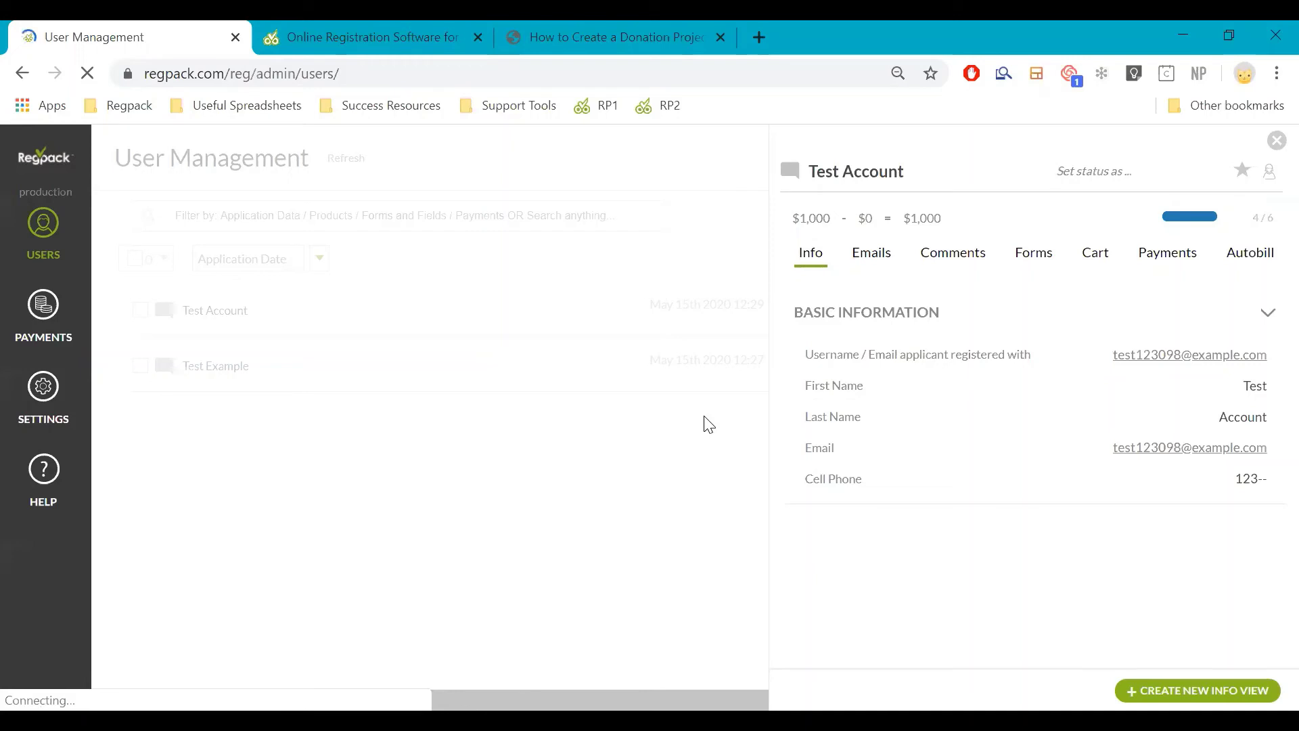
pyautogui.click(290, 301)
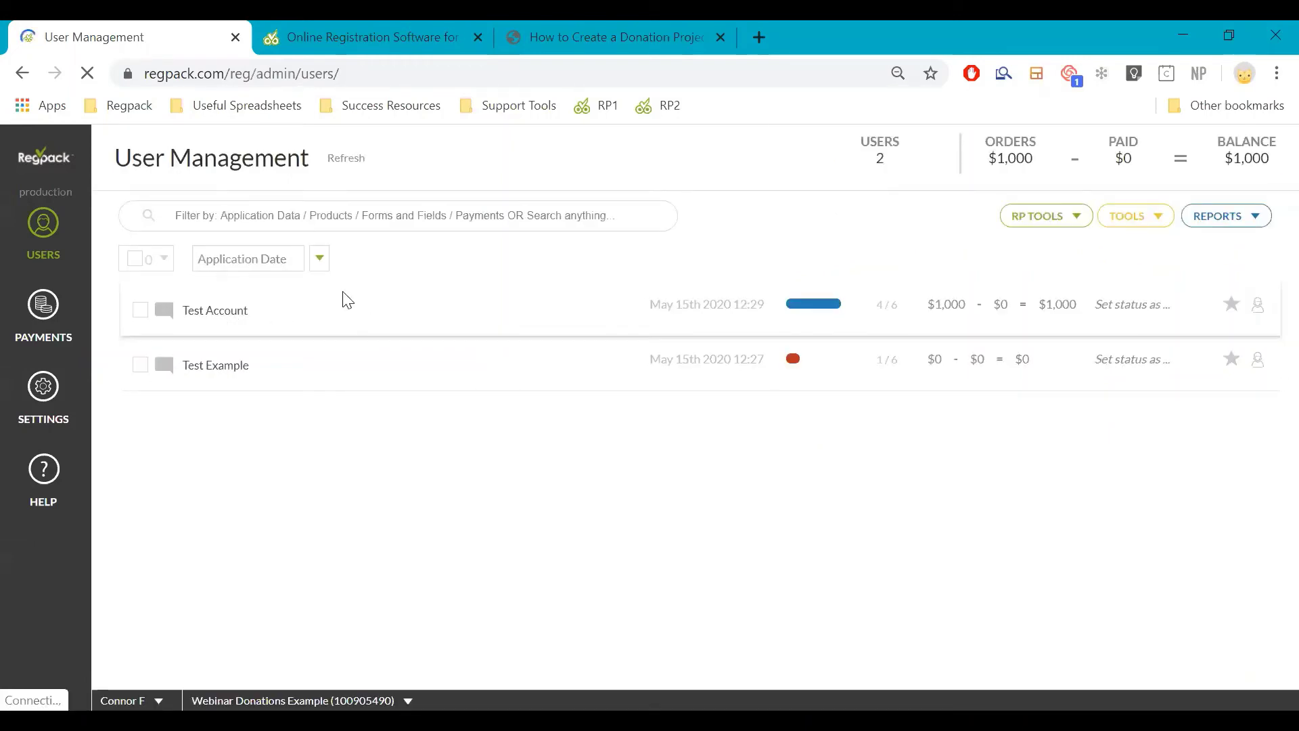
pyautogui.click(214, 313)
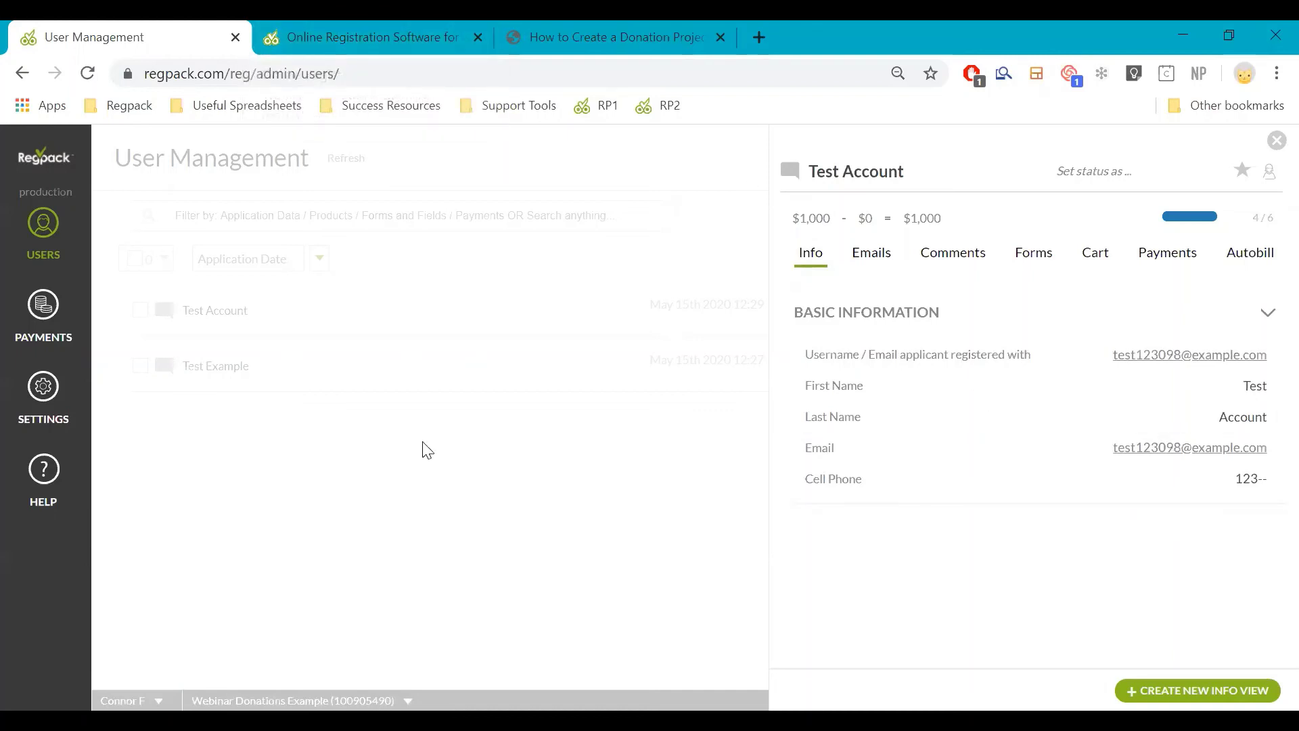
pyautogui.click(592, 329)
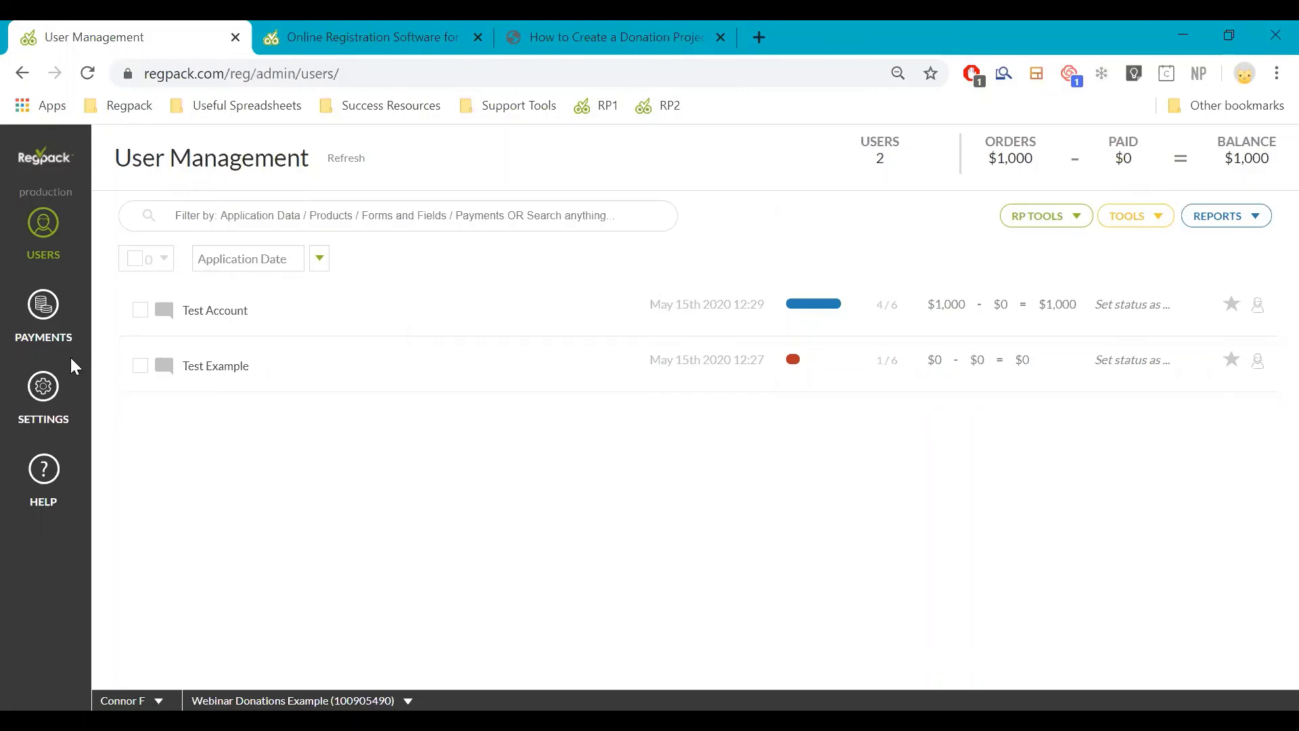
pyautogui.click(43, 385)
# In Email Management, start the Payment Made trigger setup with the registrant as recipient
pyautogui.moveTo(59, 393)
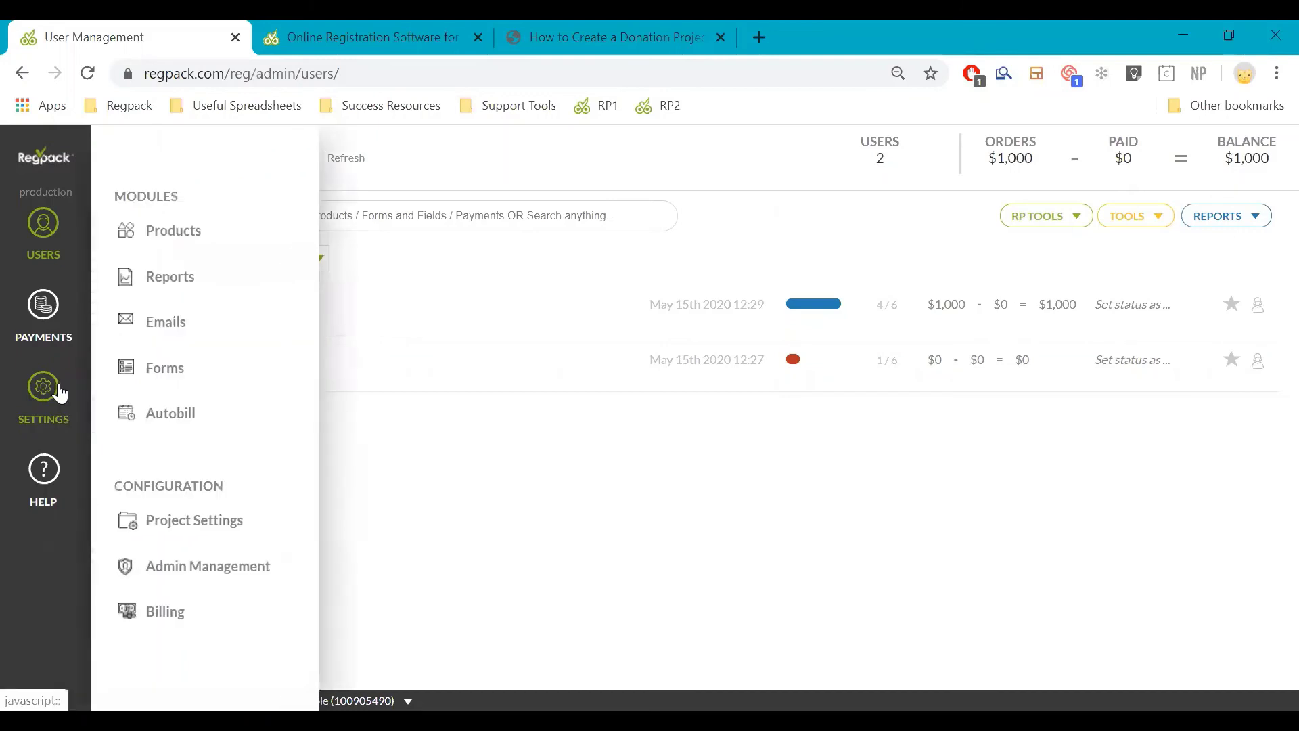
pyautogui.click(146, 337)
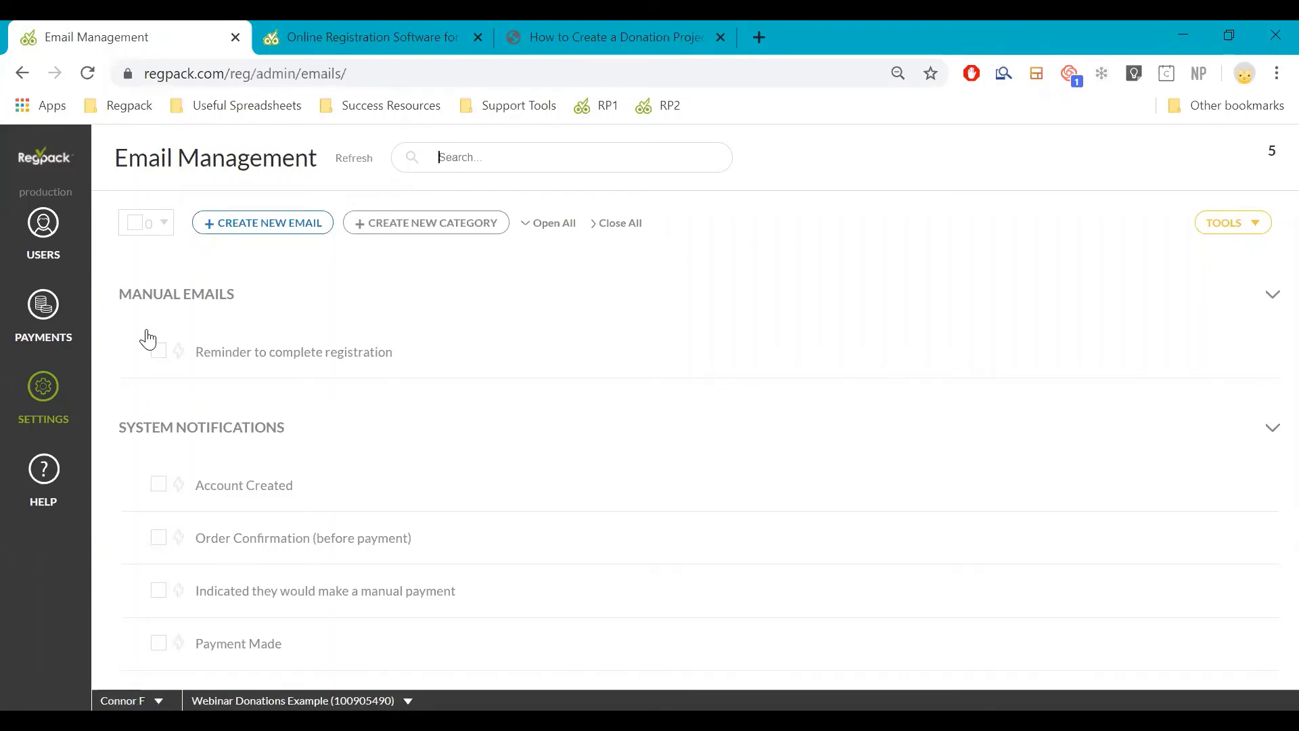
pyautogui.scroll(-3, 177, 360)
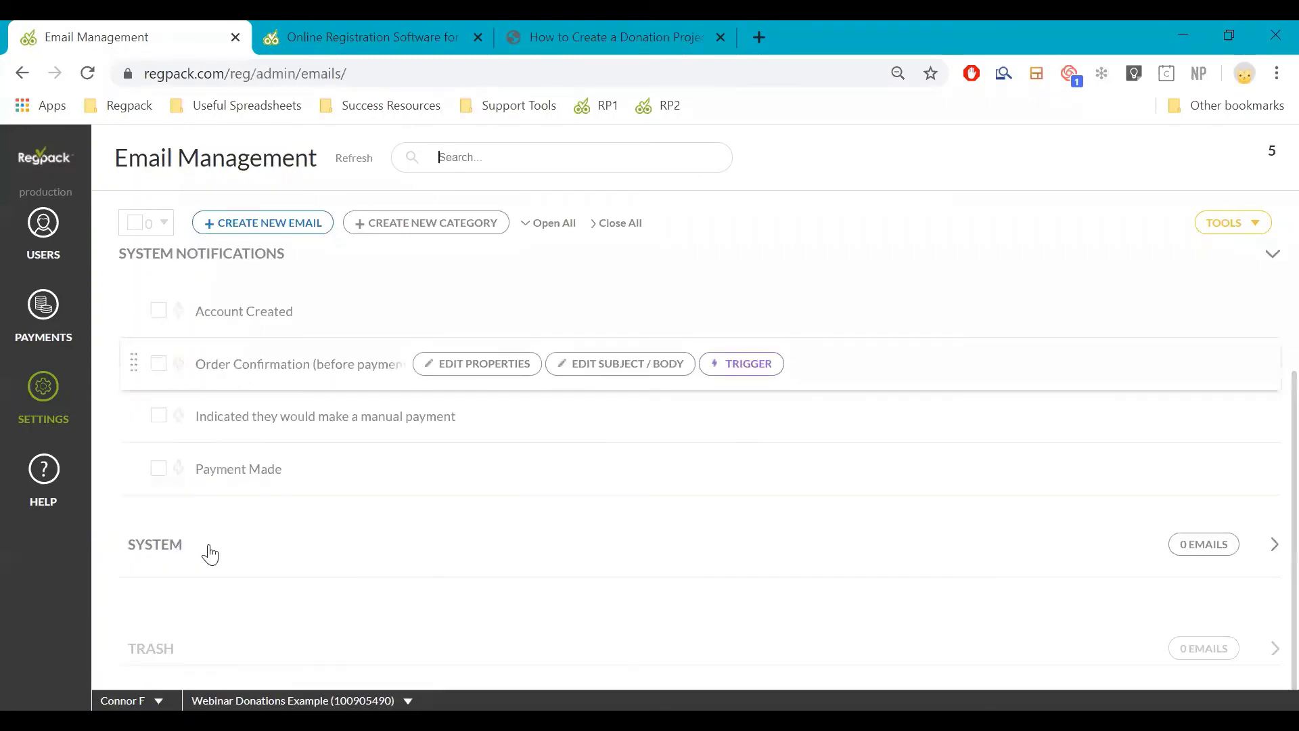
pyautogui.click(180, 469)
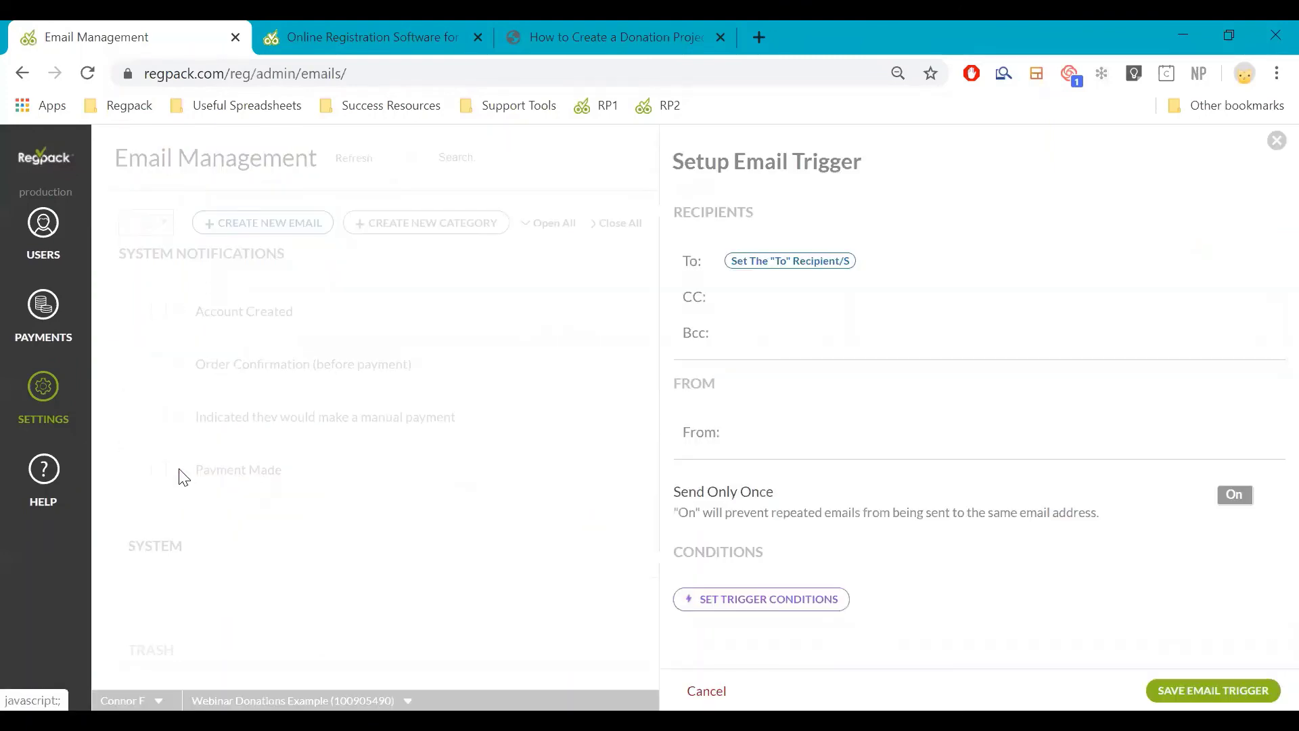
pyautogui.click(790, 259)
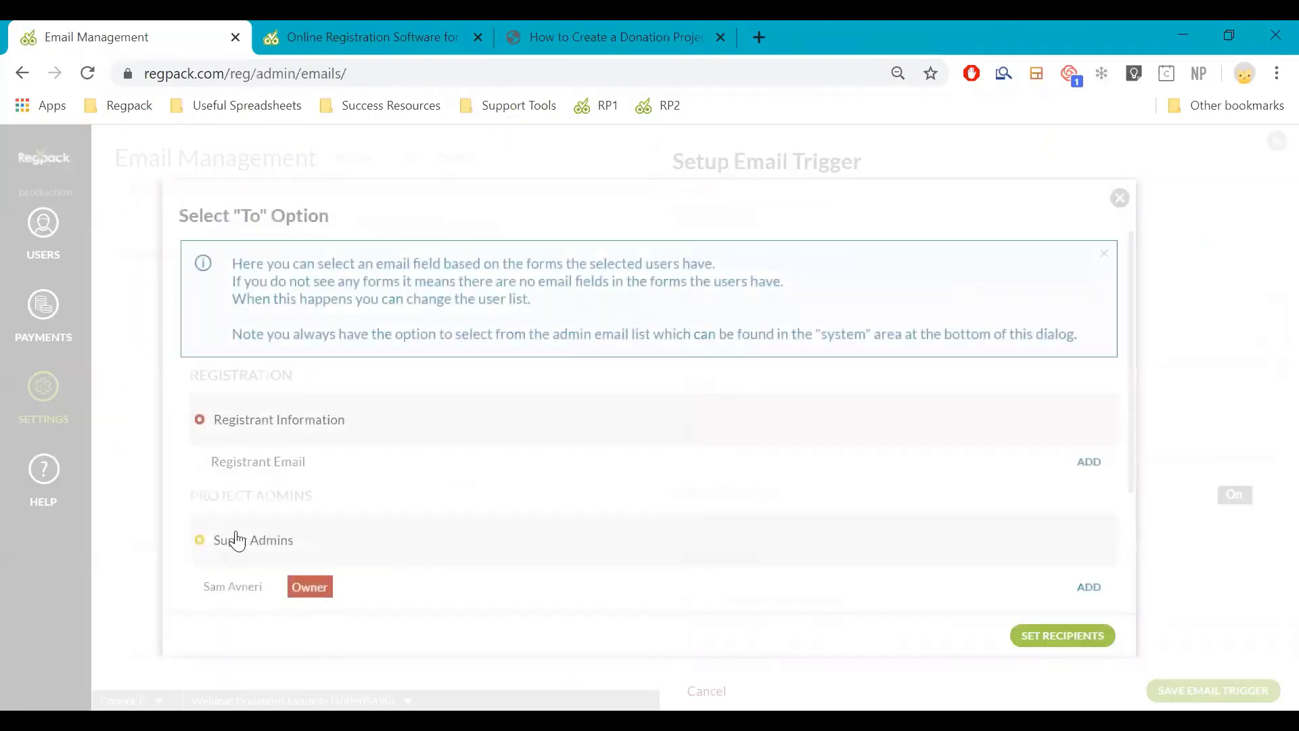
pyautogui.click(1096, 463)
pyautogui.click(1073, 636)
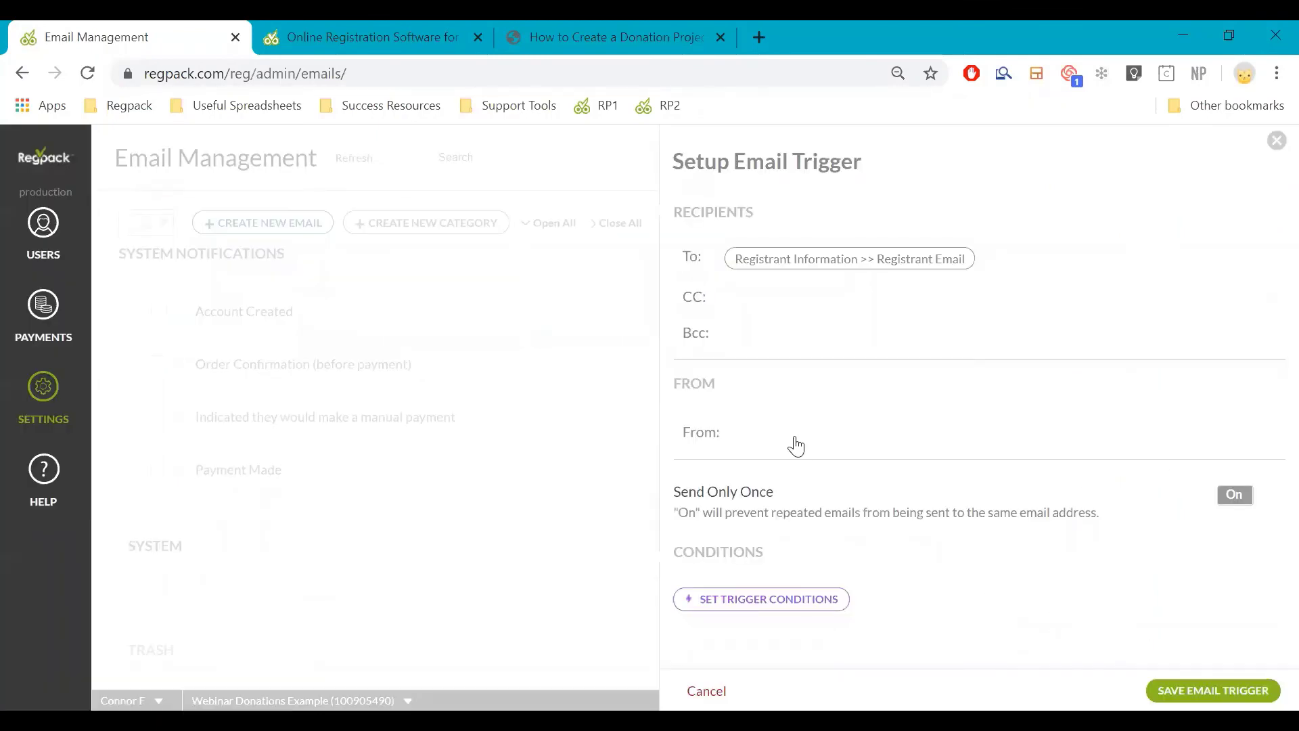
pyautogui.click(756, 435)
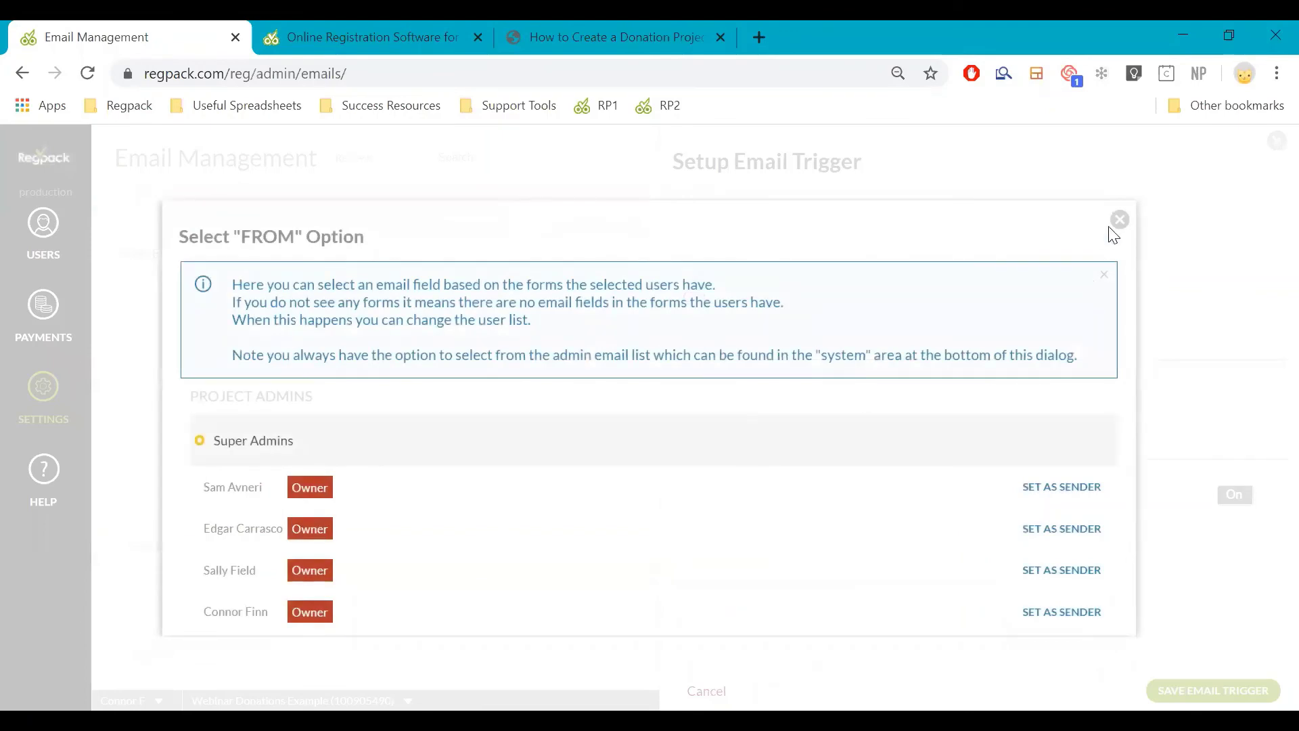
pyautogui.click(1120, 220)
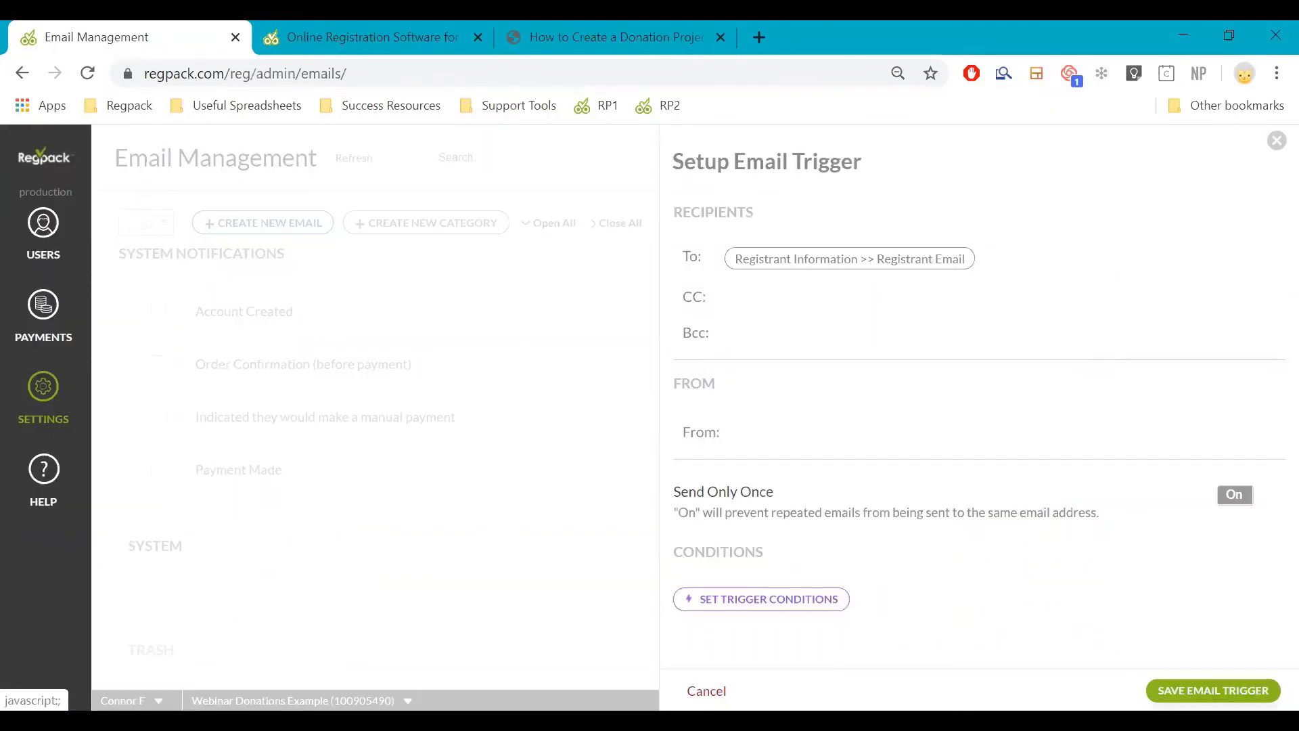
# Add the 'Payment was marked as approved' condition, set a Super Admin as sender, and save
pyautogui.click(826, 601)
pyautogui.click(436, 397)
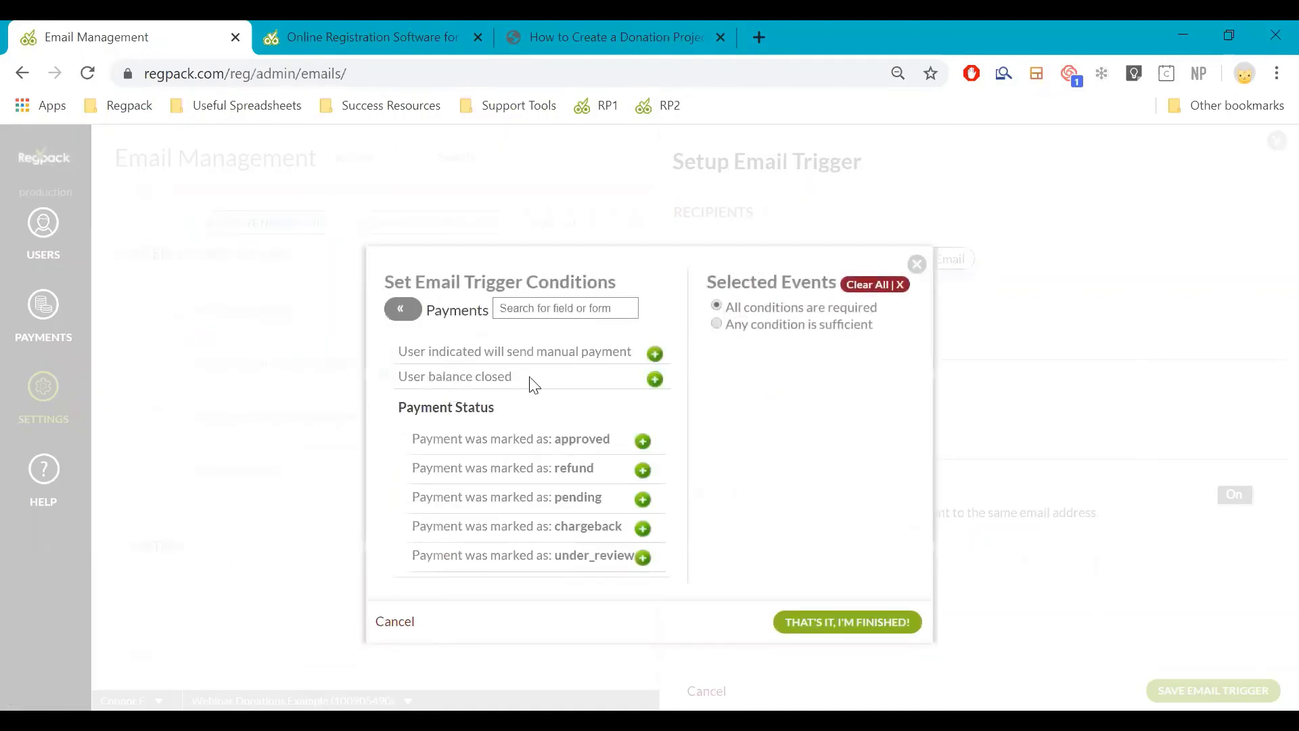
pyautogui.click(642, 415)
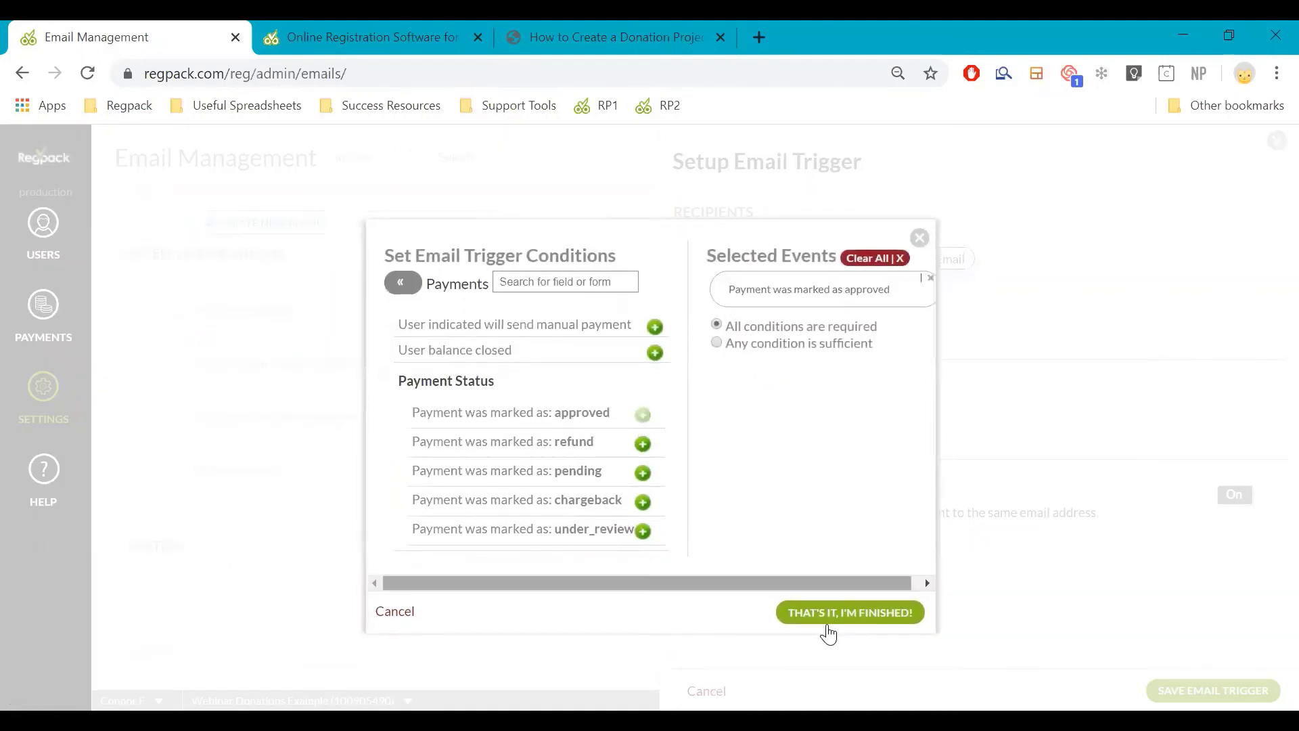
pyautogui.click(826, 614)
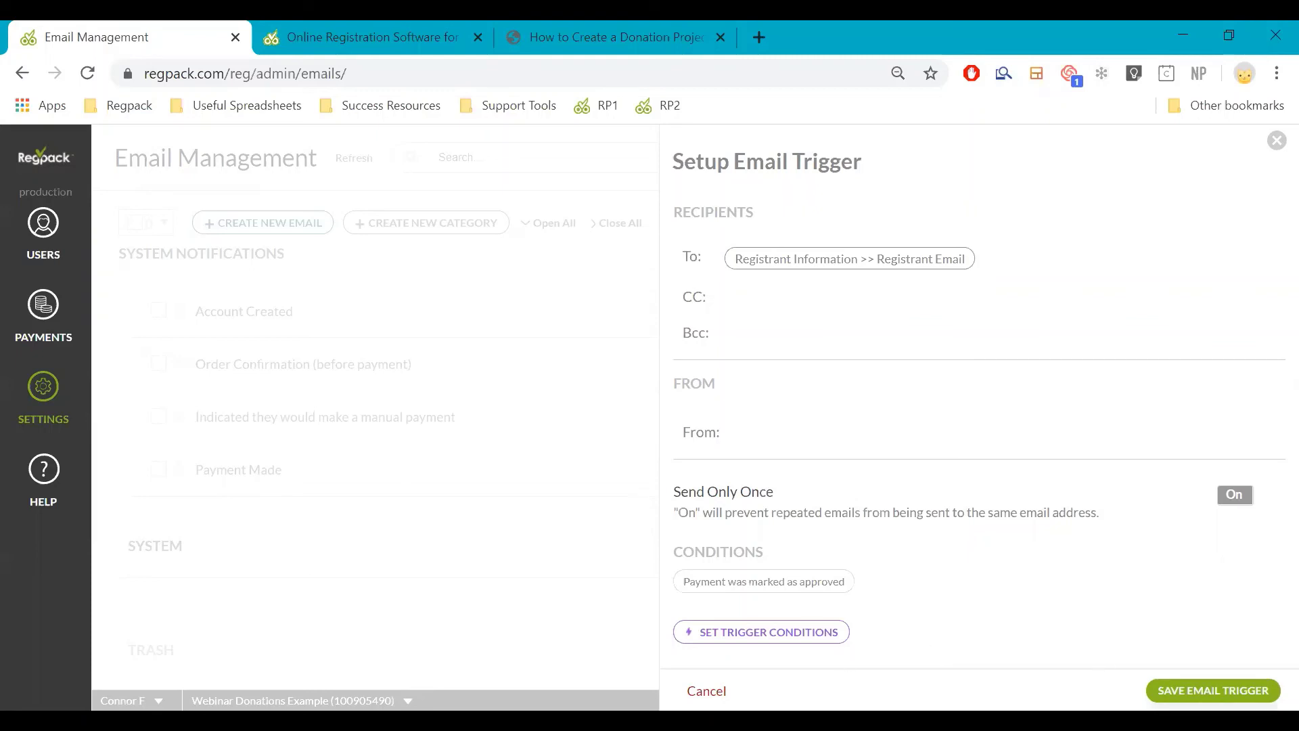
pyautogui.click(1213, 690)
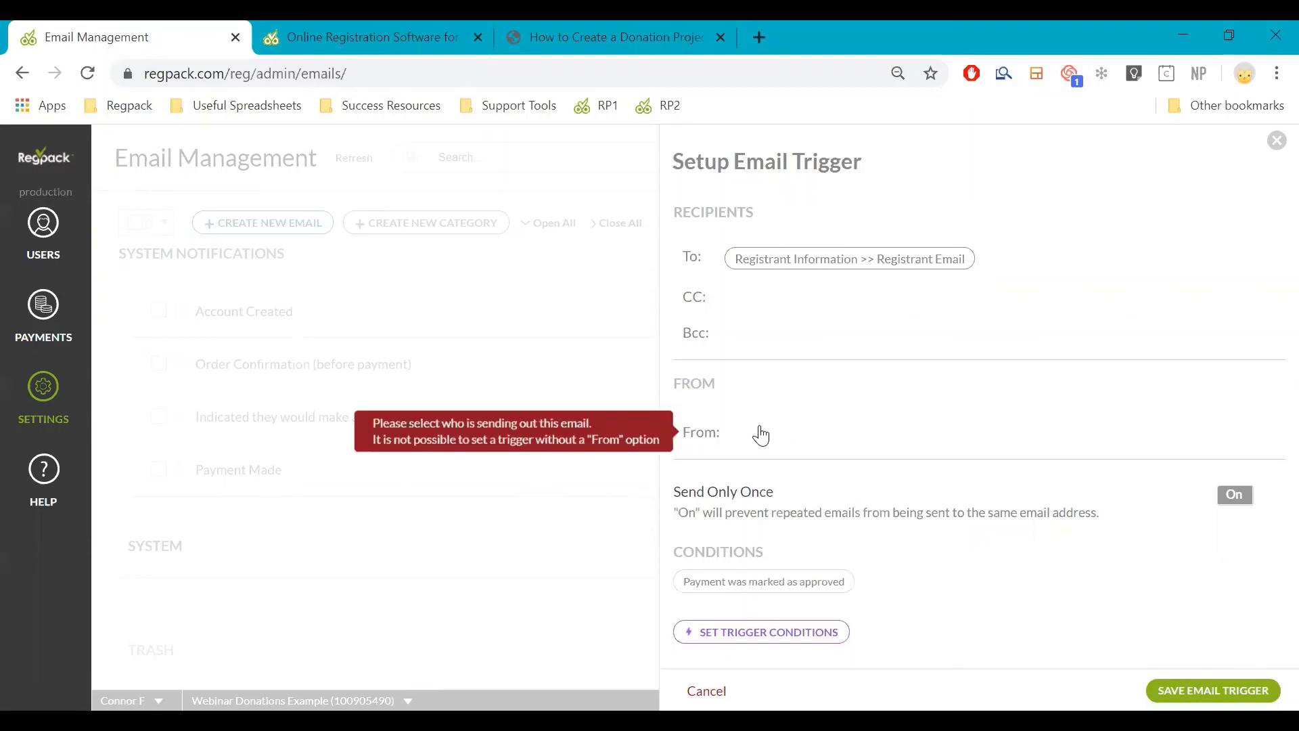
pyautogui.click(778, 460)
pyautogui.scroll(-2, 711, 508)
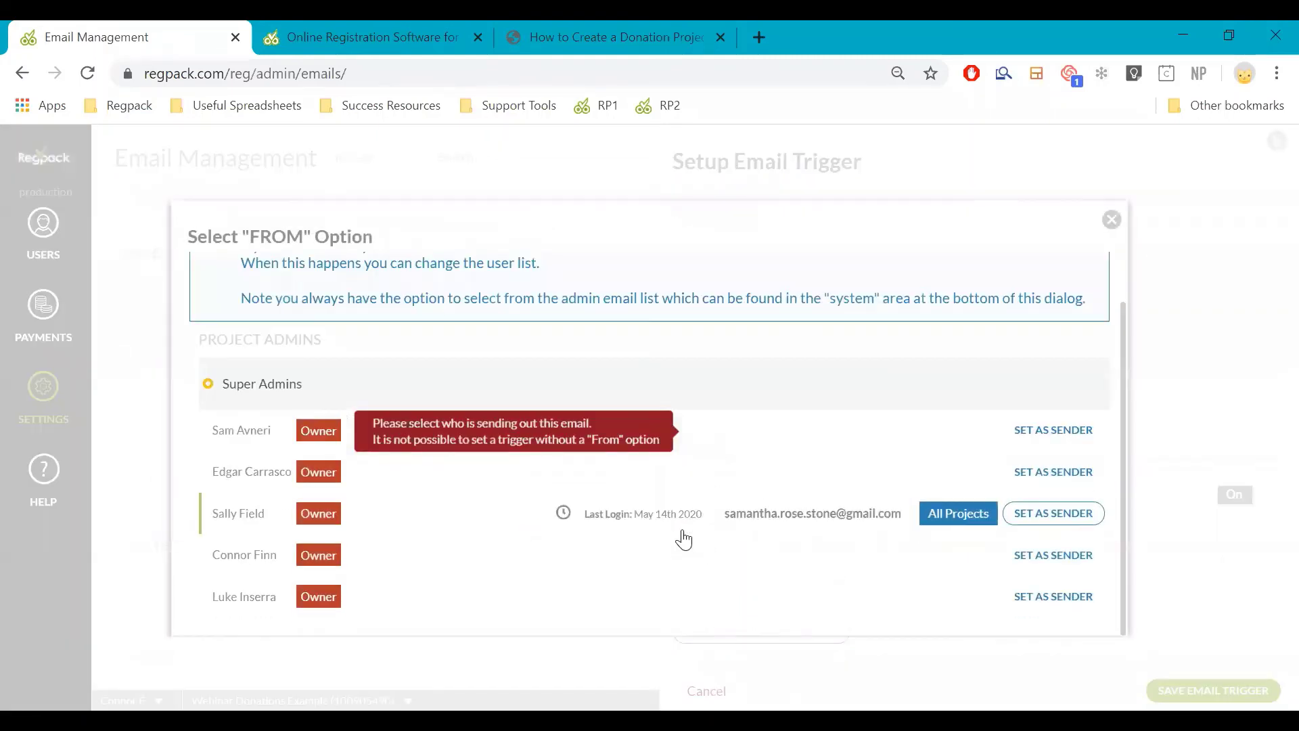
pyautogui.click(1046, 557)
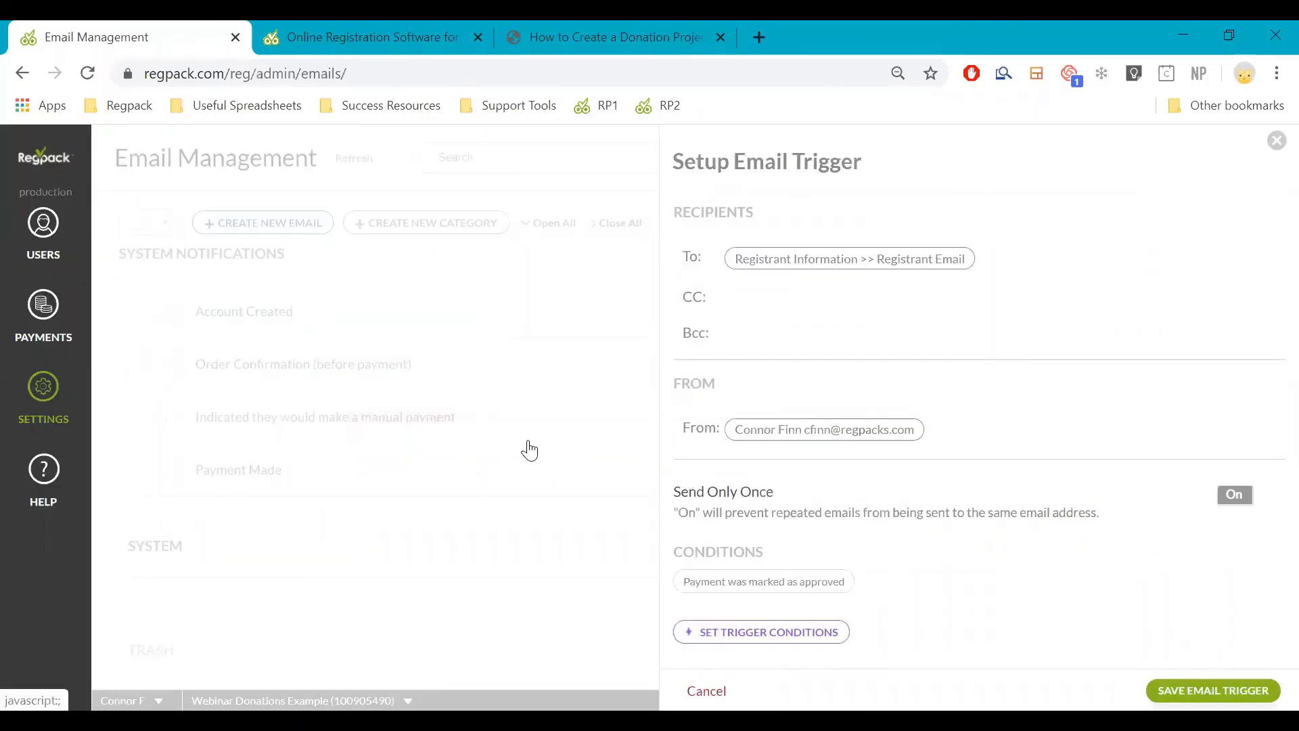
pyautogui.click(472, 407)
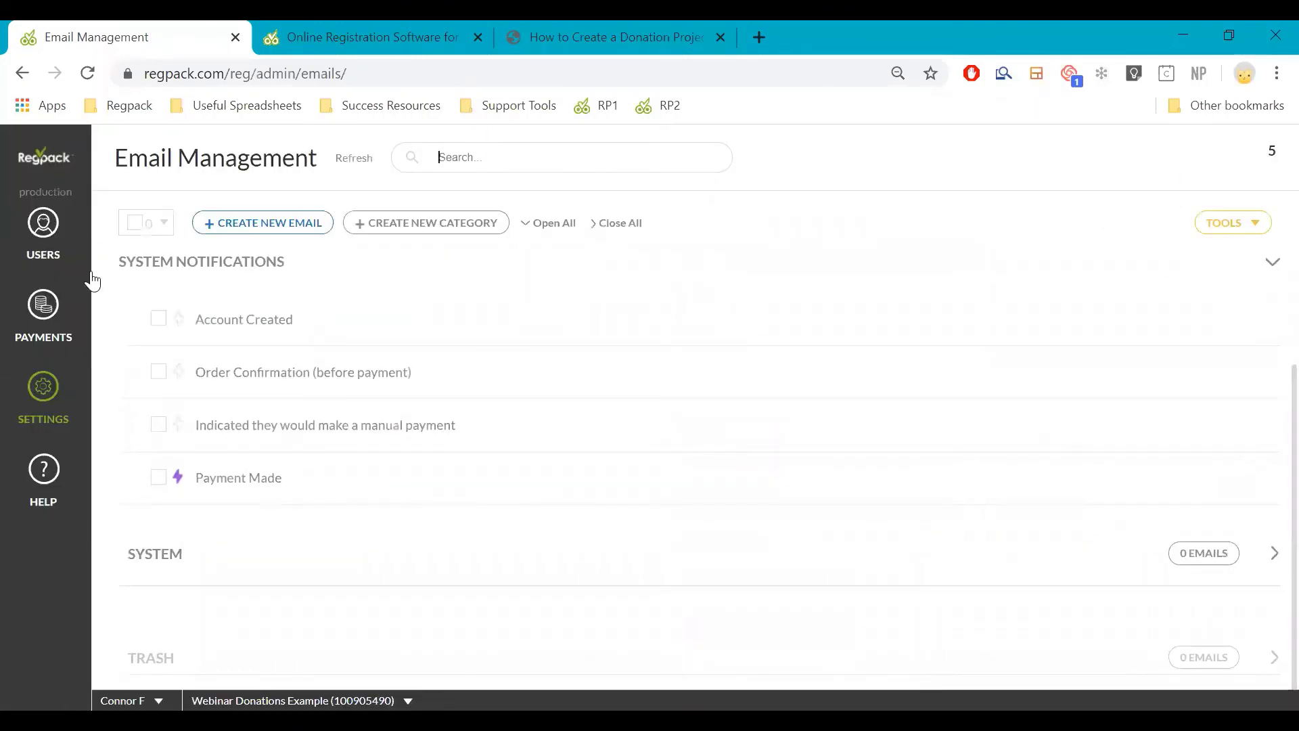
# Open Report Management, then view the Test Account's details in the Users list
pyautogui.moveTo(55, 406)
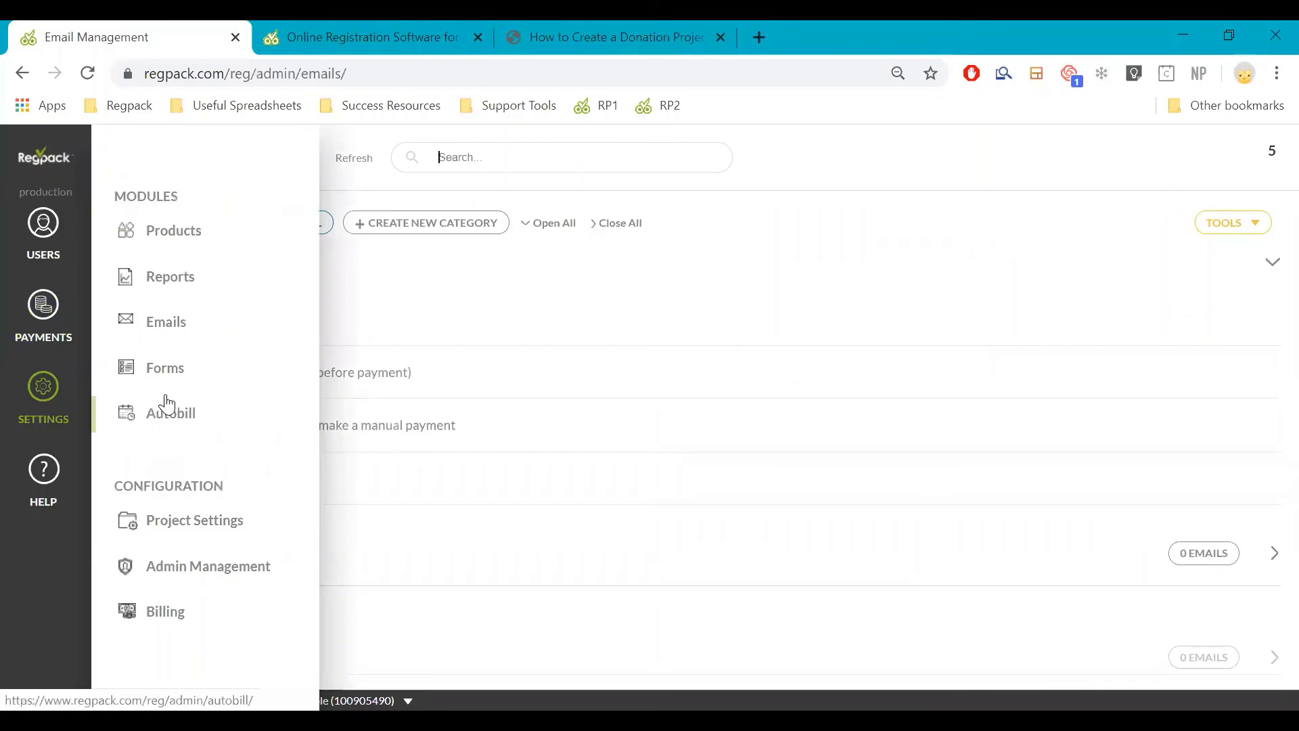
pyautogui.click(161, 295)
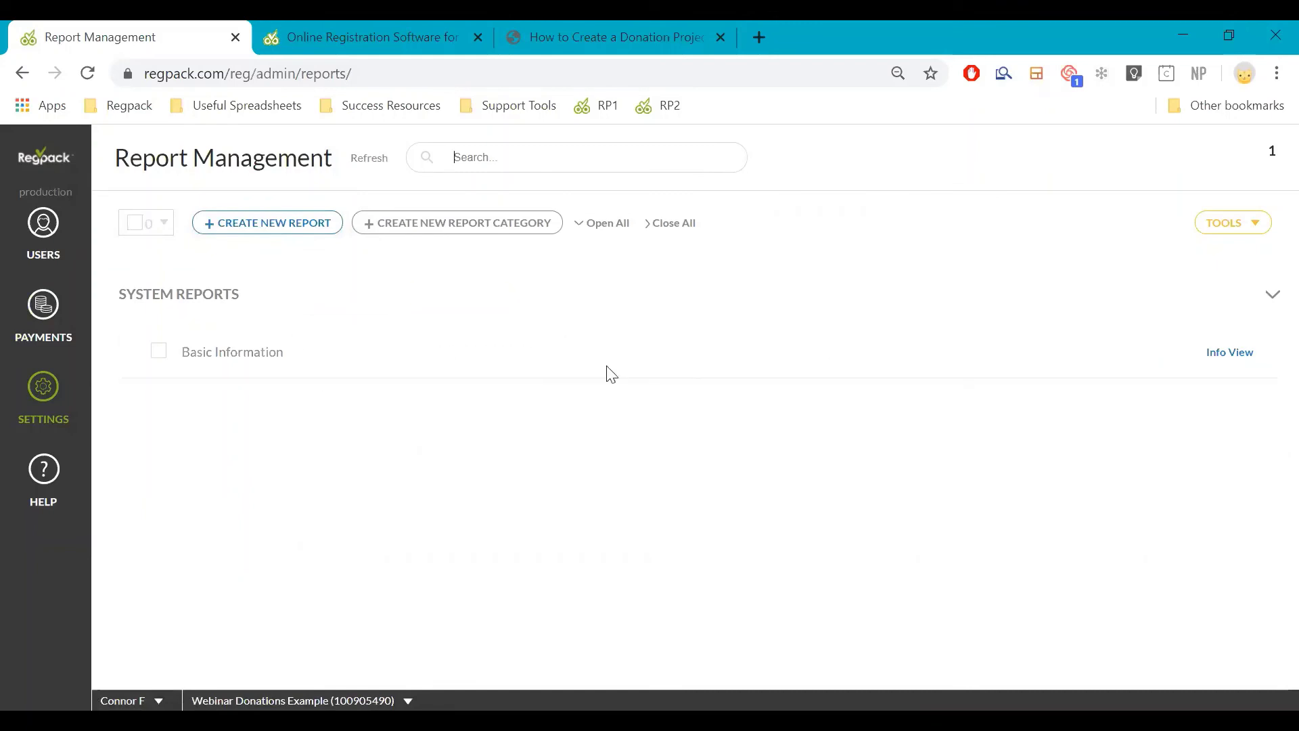
pyautogui.click(46, 230)
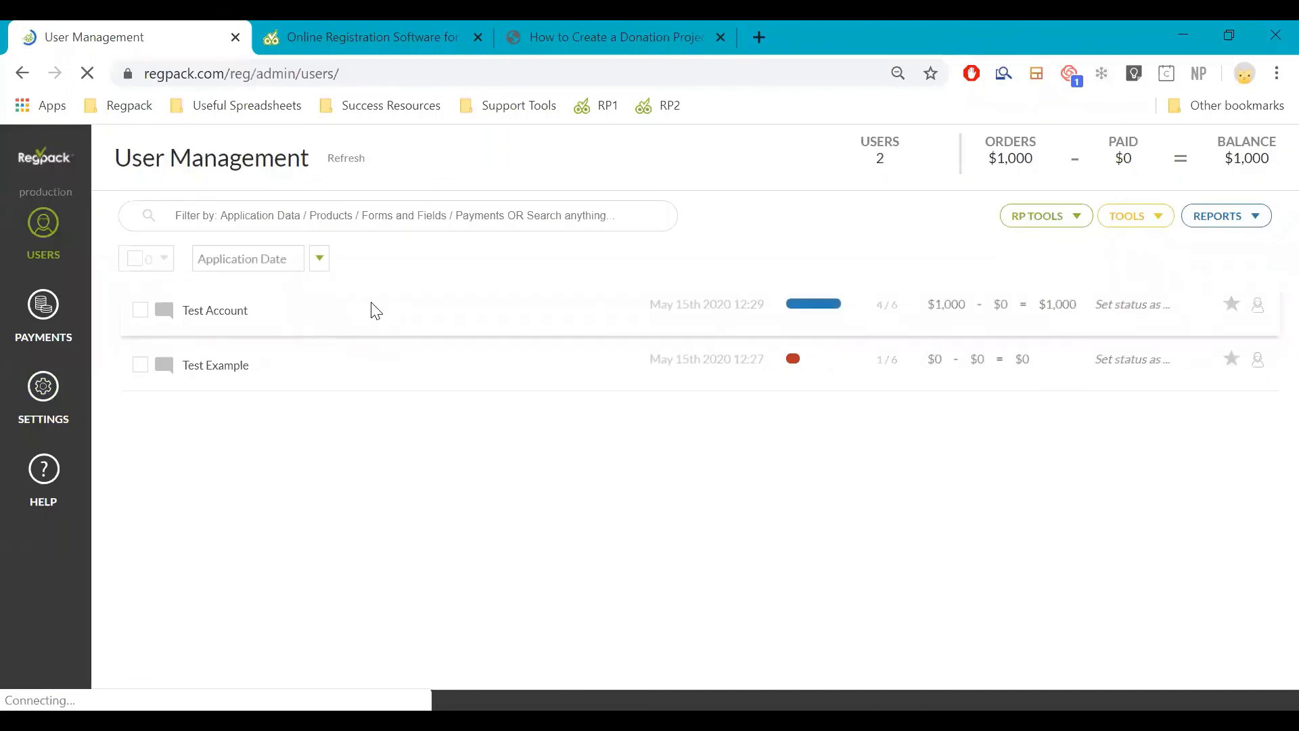
pyautogui.click(569, 300)
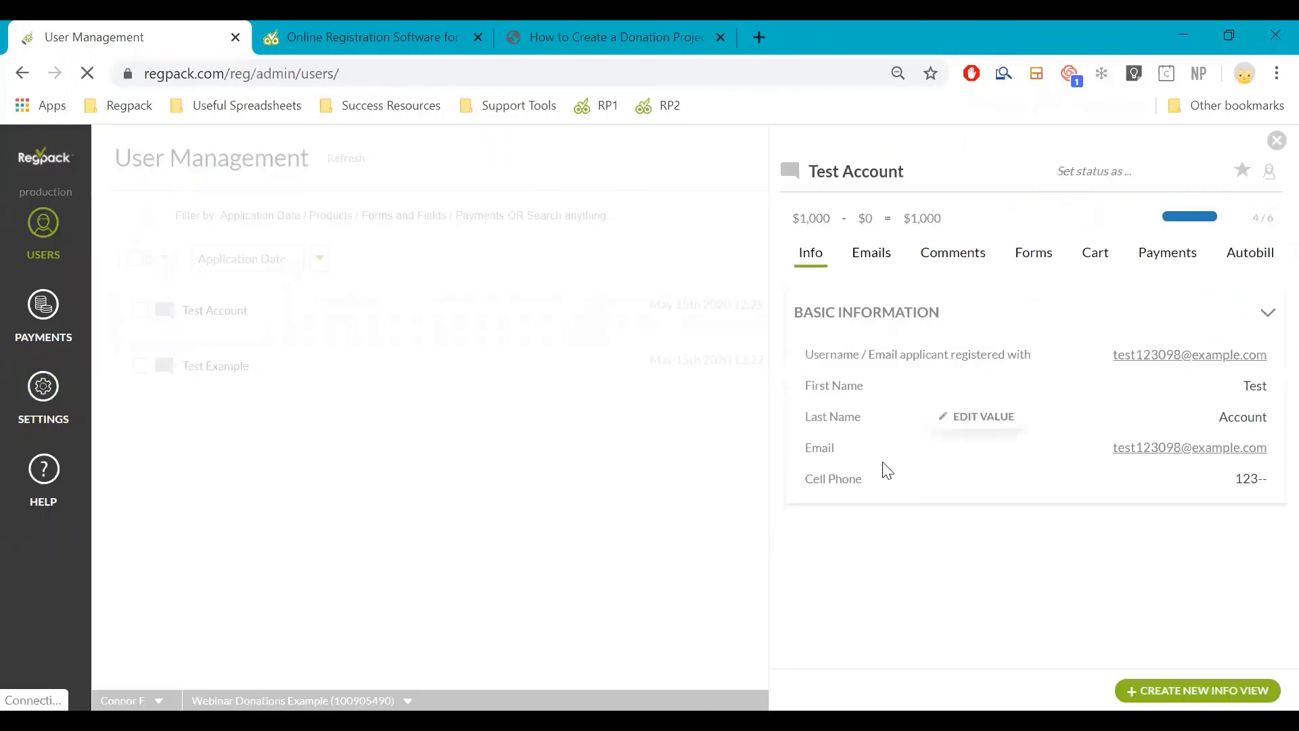
# Open Edit Fields for the Basic Information report, then switch to the donation-project help article
pyautogui.click(40, 386)
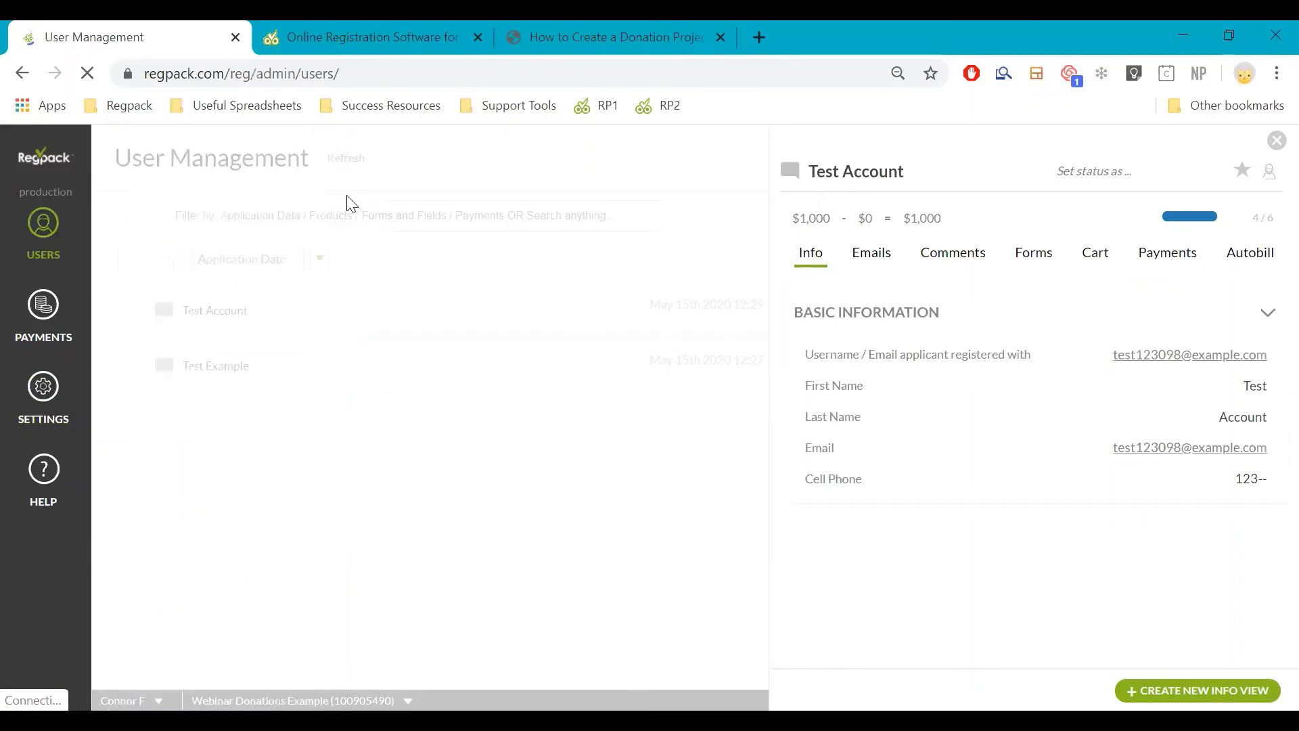
pyautogui.moveTo(51, 379)
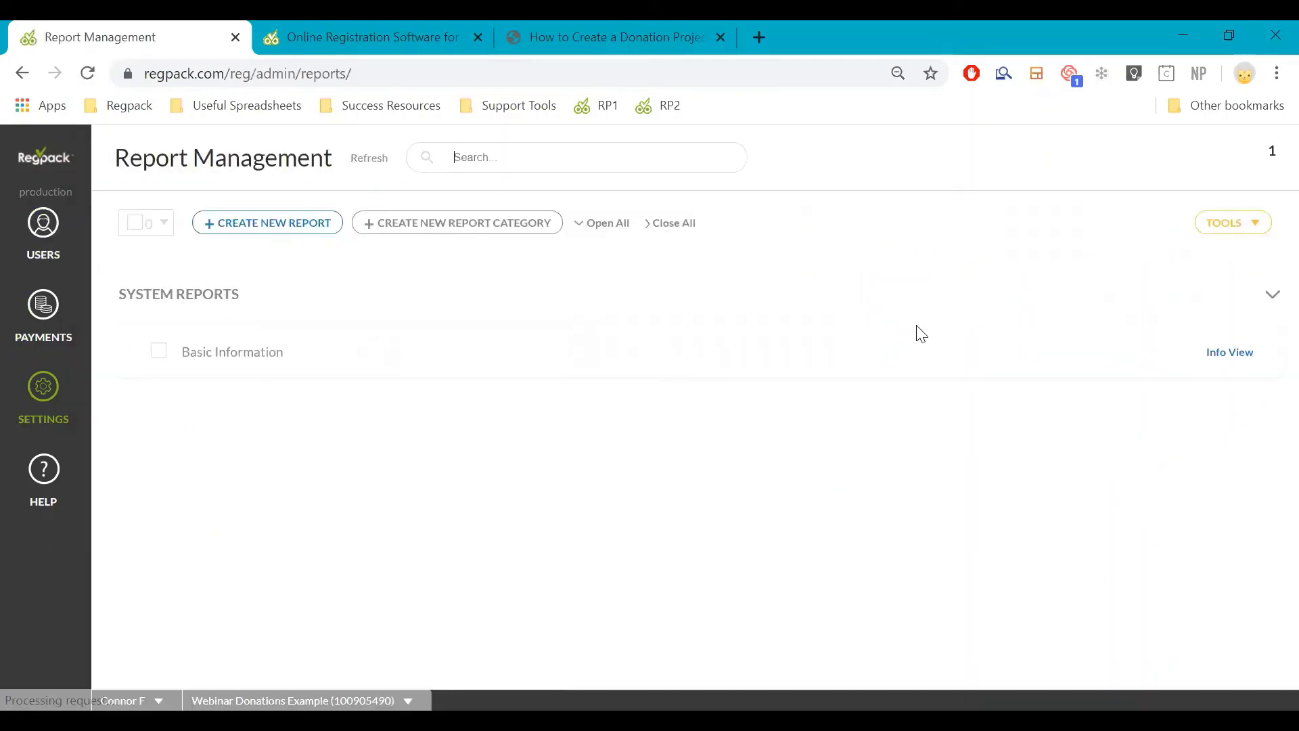
pyautogui.moveTo(589, 368)
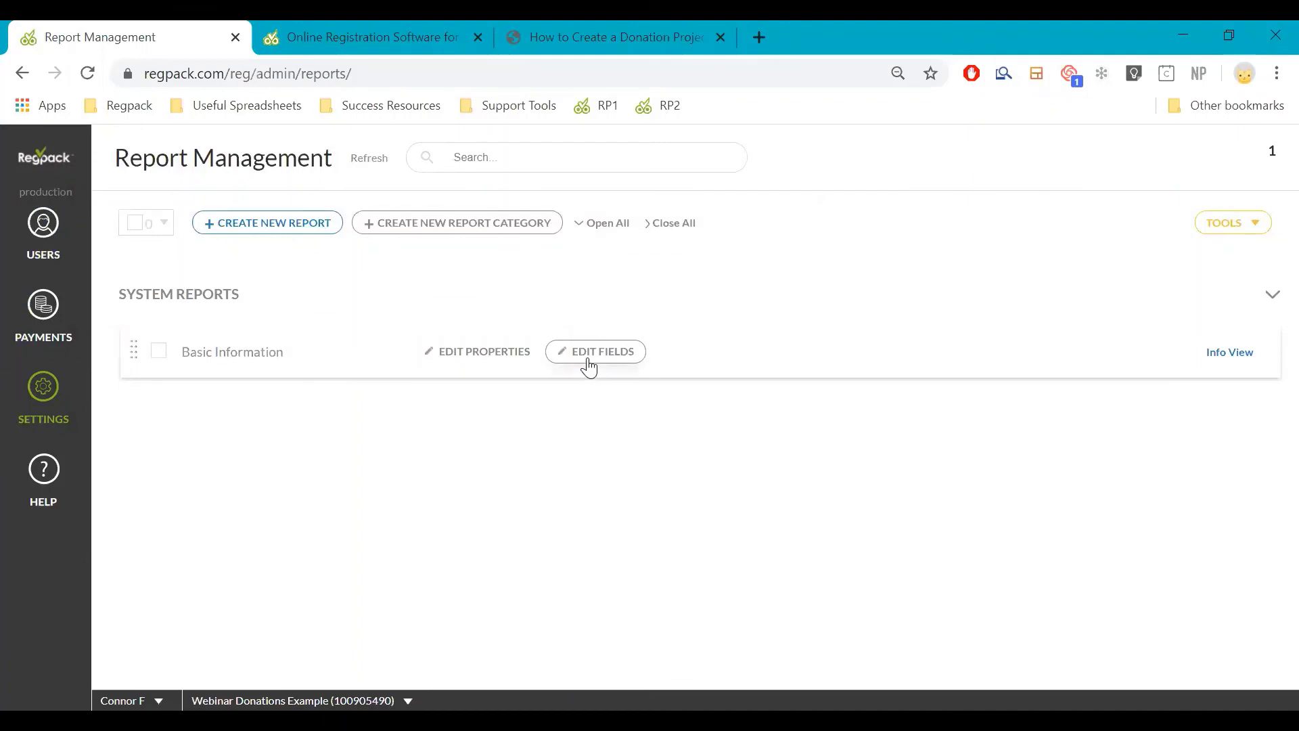
pyautogui.click(589, 359)
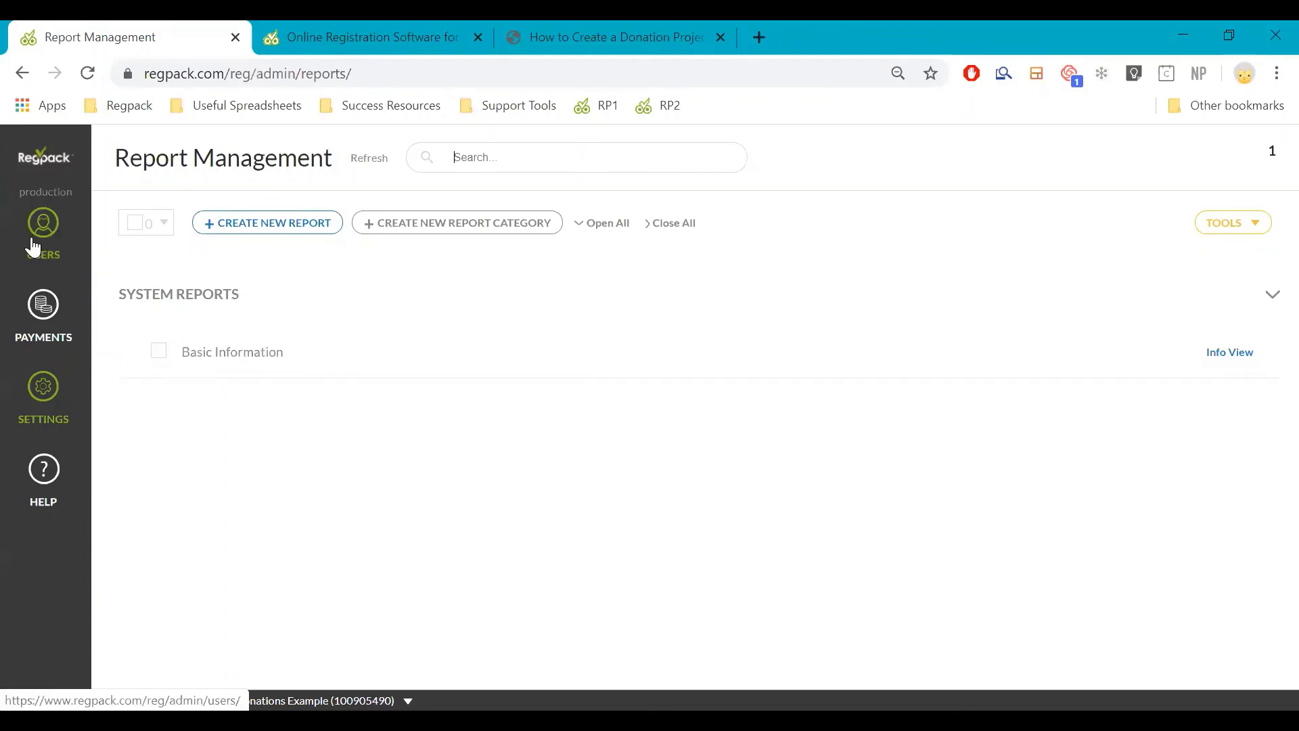
pyautogui.moveTo(356, 300)
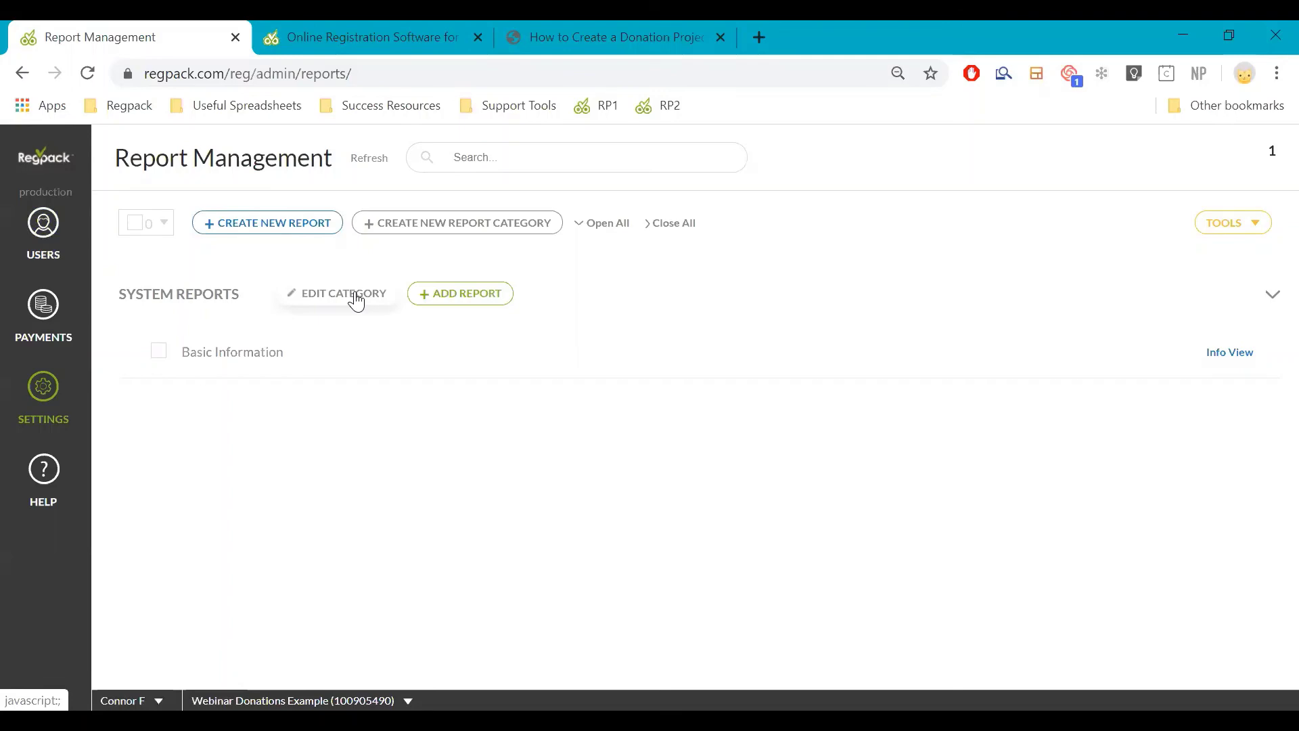
pyautogui.hotkey('ctrl', '3')
pyautogui.scroll(10, 434, 361)
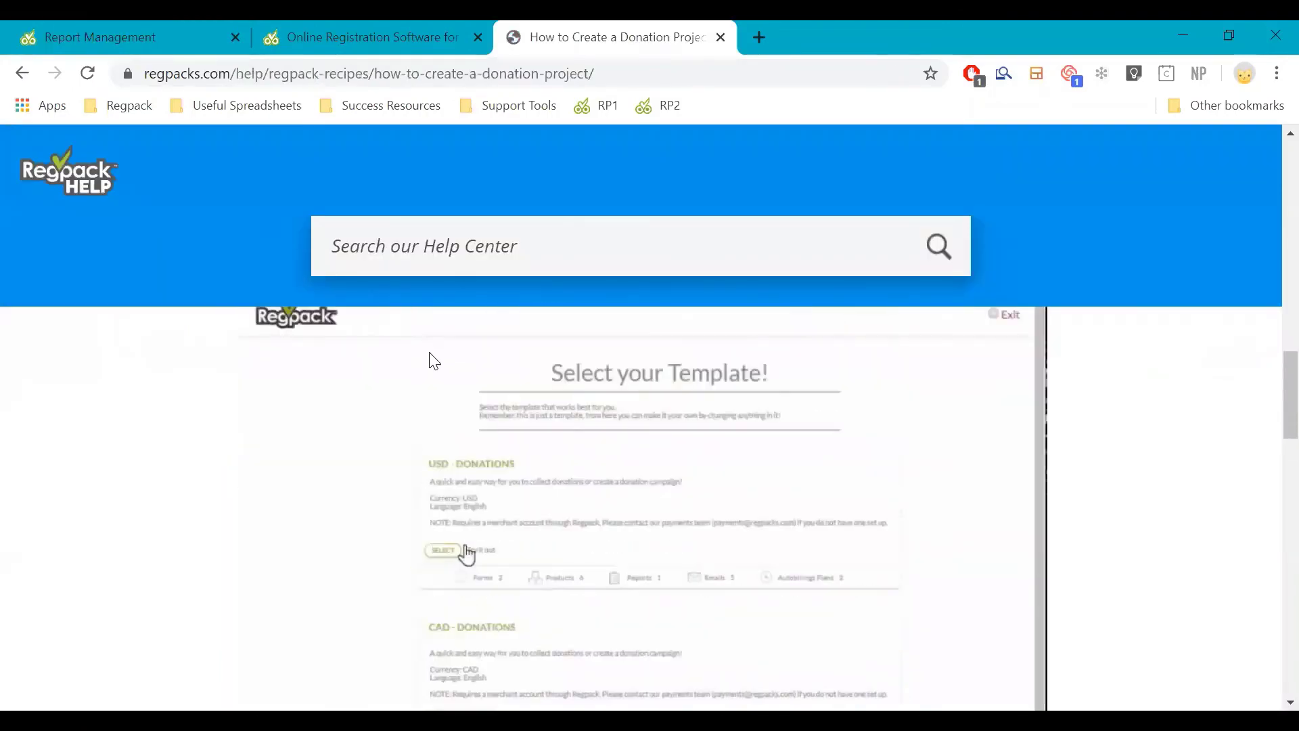
# Return to the Regpack admin project settings page and start a new project
pyautogui.scroll(10, 433, 360)
pyautogui.scroll(-3, 451, 352)
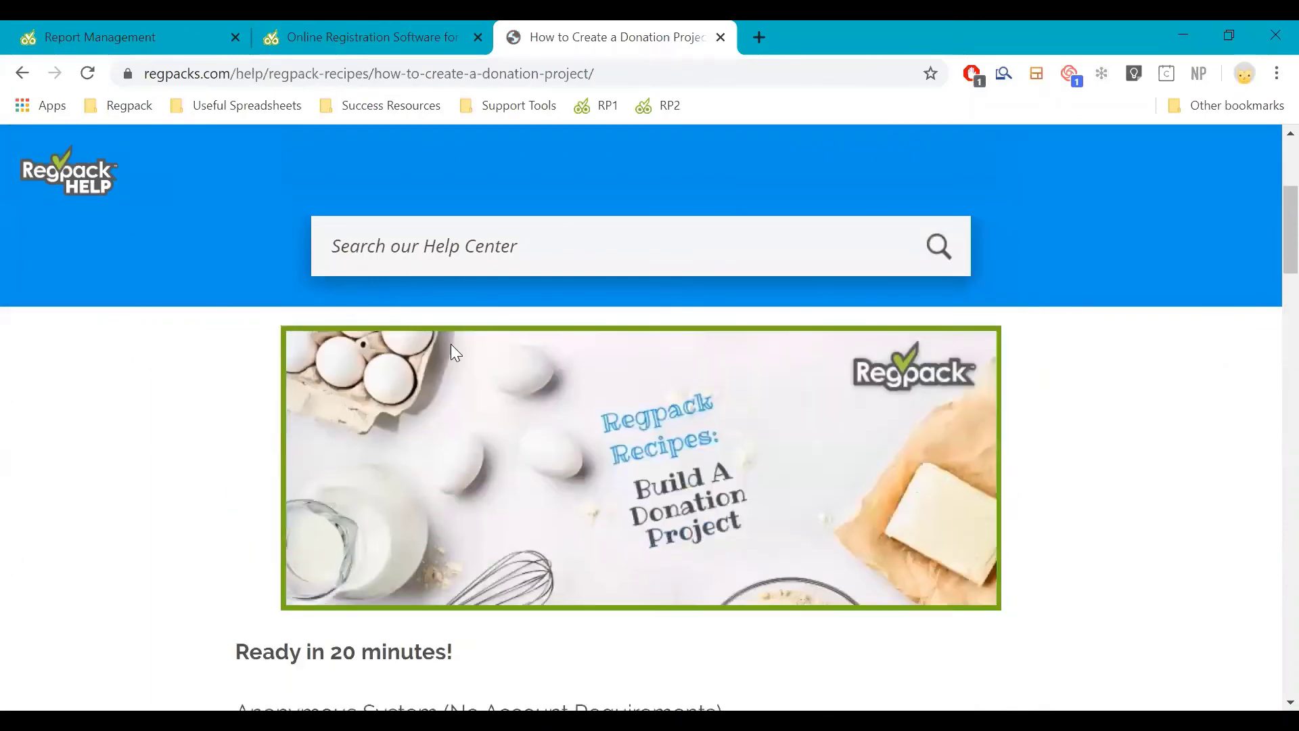
pyautogui.click(170, 36)
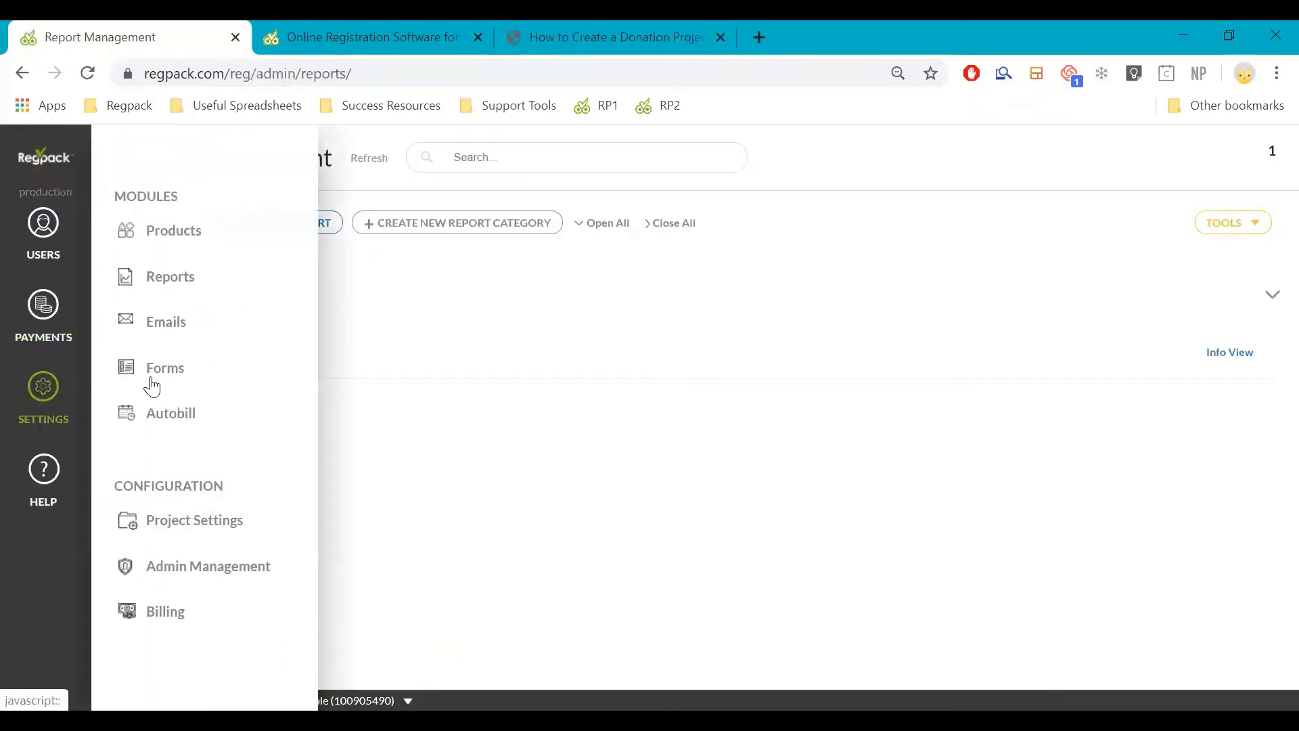
pyautogui.click(211, 520)
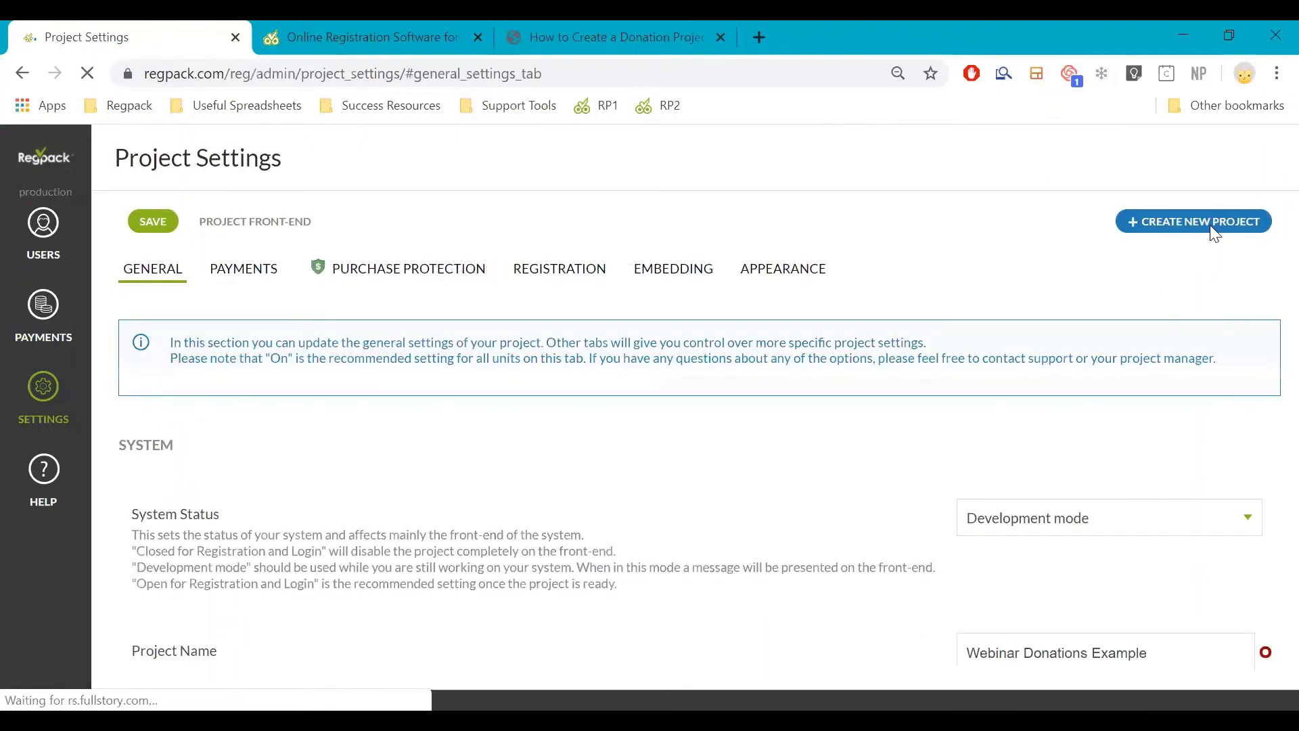
pyautogui.click(1204, 237)
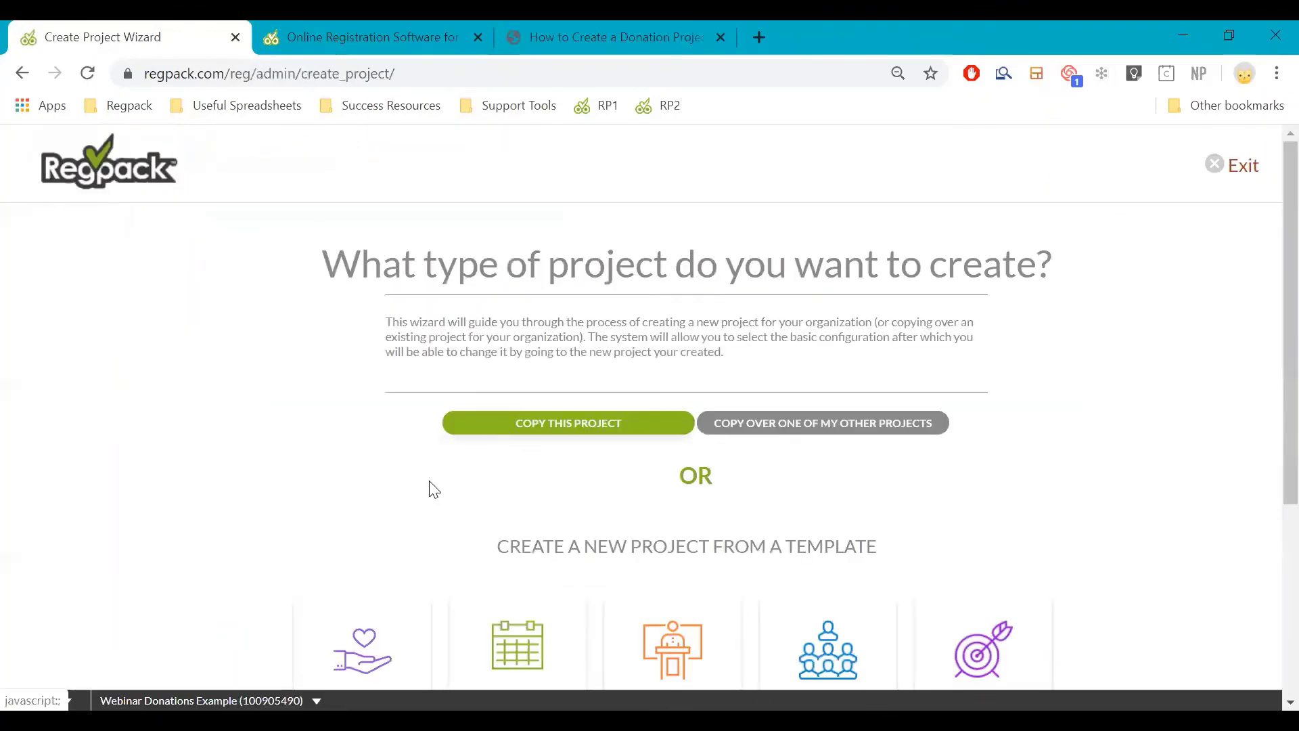
# Create a donations project named 'Donation Example 2' from the USD - DONATIONS template
pyautogui.scroll(-1, 386, 515)
pyautogui.scroll(-1, 401, 473)
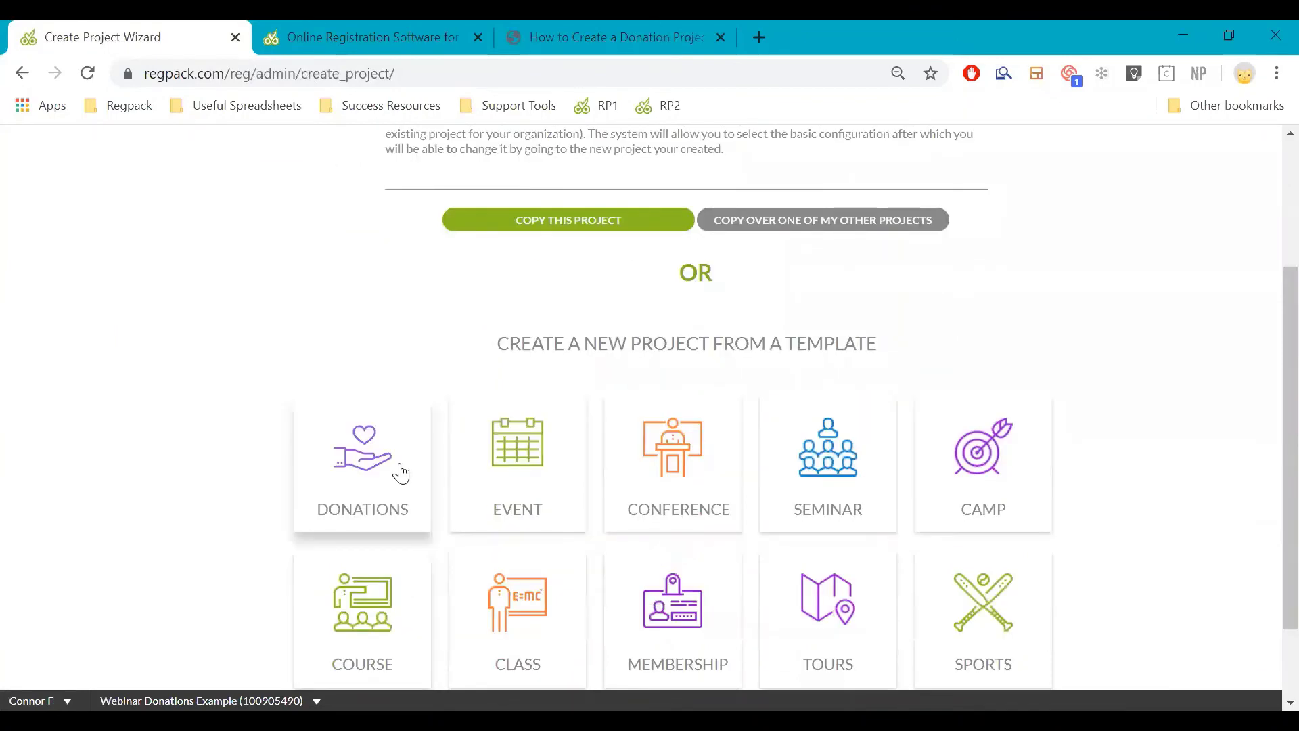
pyautogui.click(401, 472)
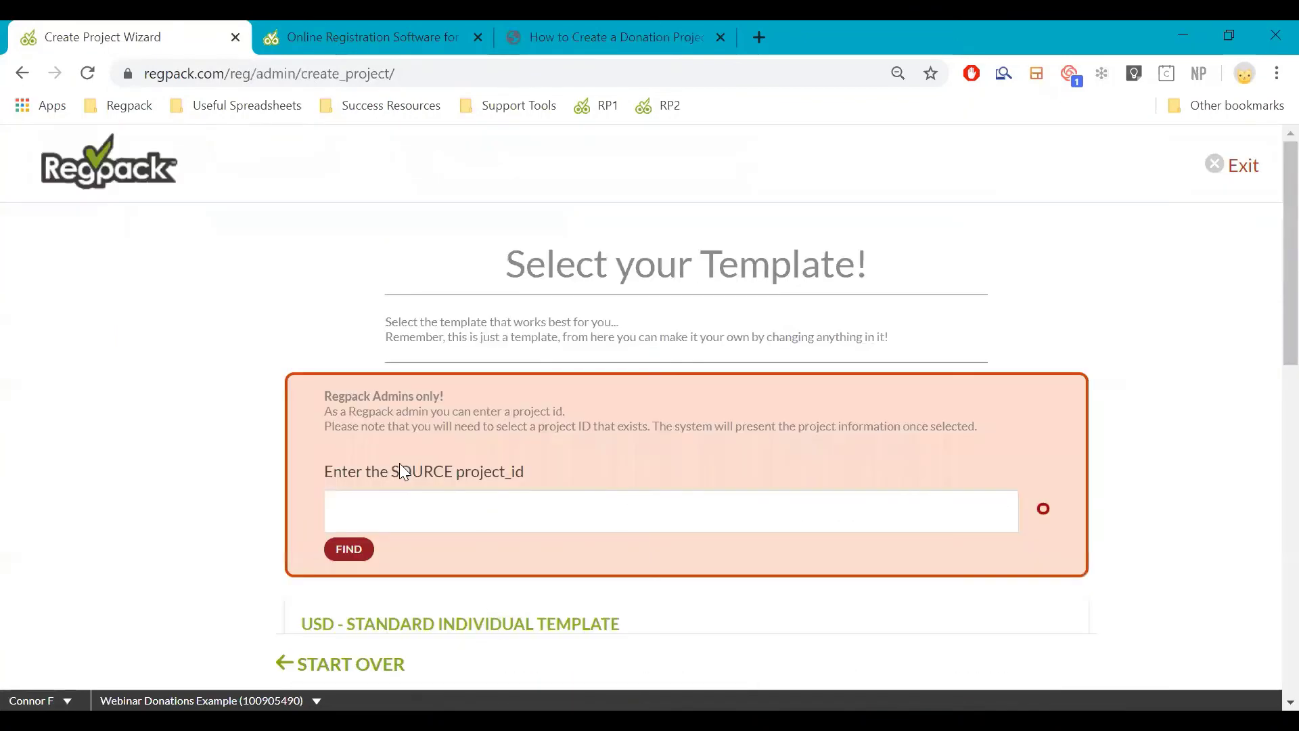
pyautogui.scroll(-5, 406, 510)
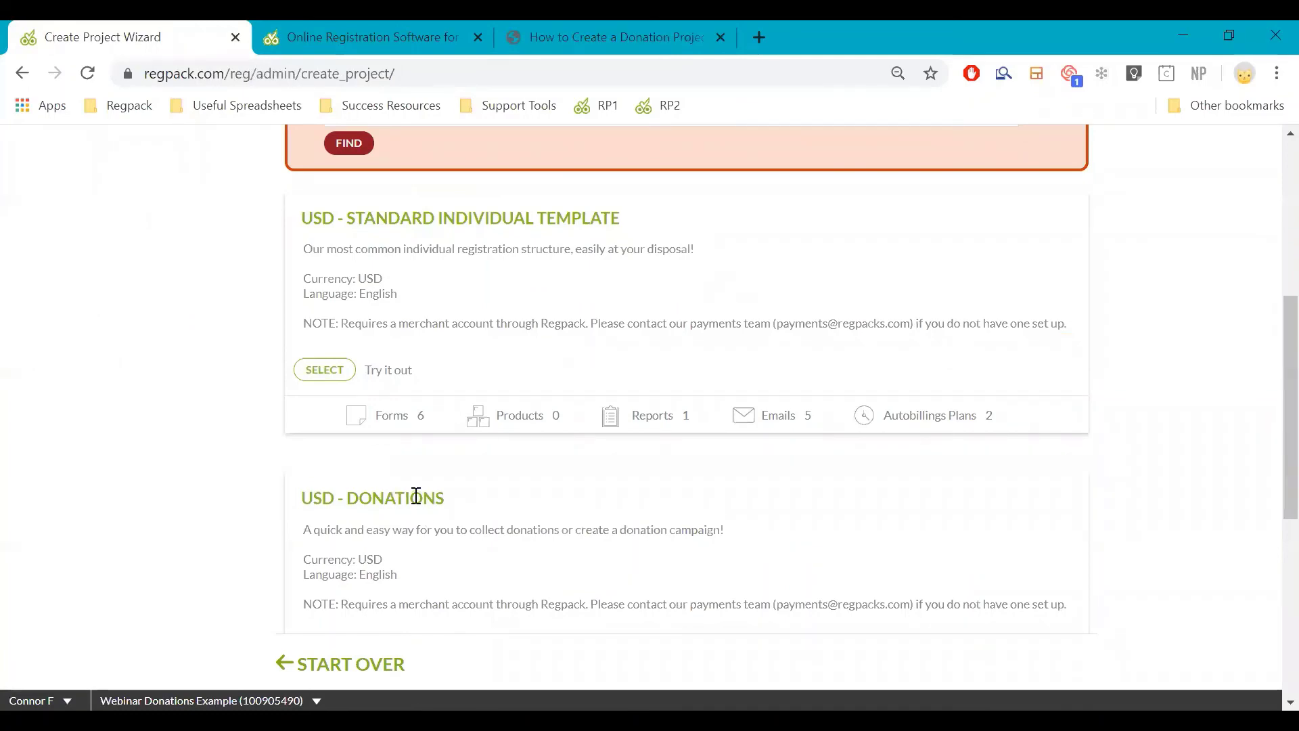
pyautogui.scroll(-2, 420, 497)
pyautogui.scroll(-2, 420, 474)
pyautogui.click(325, 353)
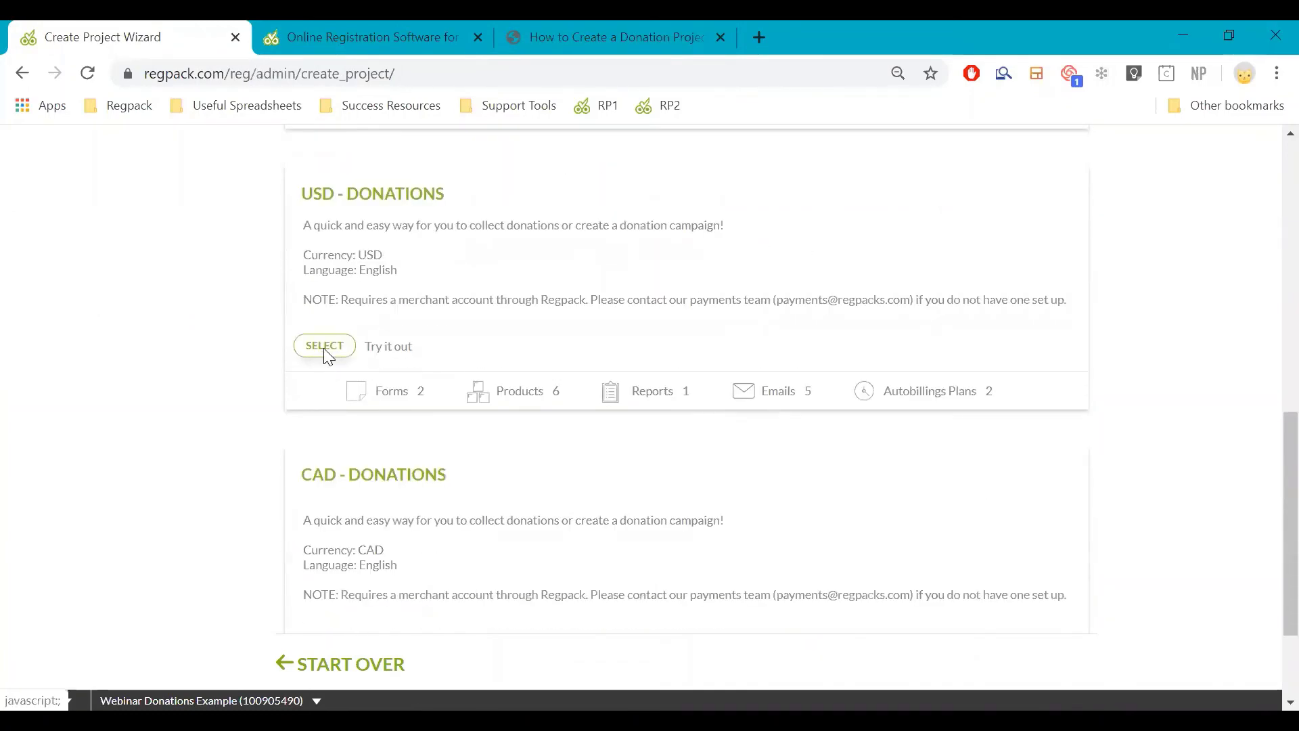
pyautogui.click(409, 467)
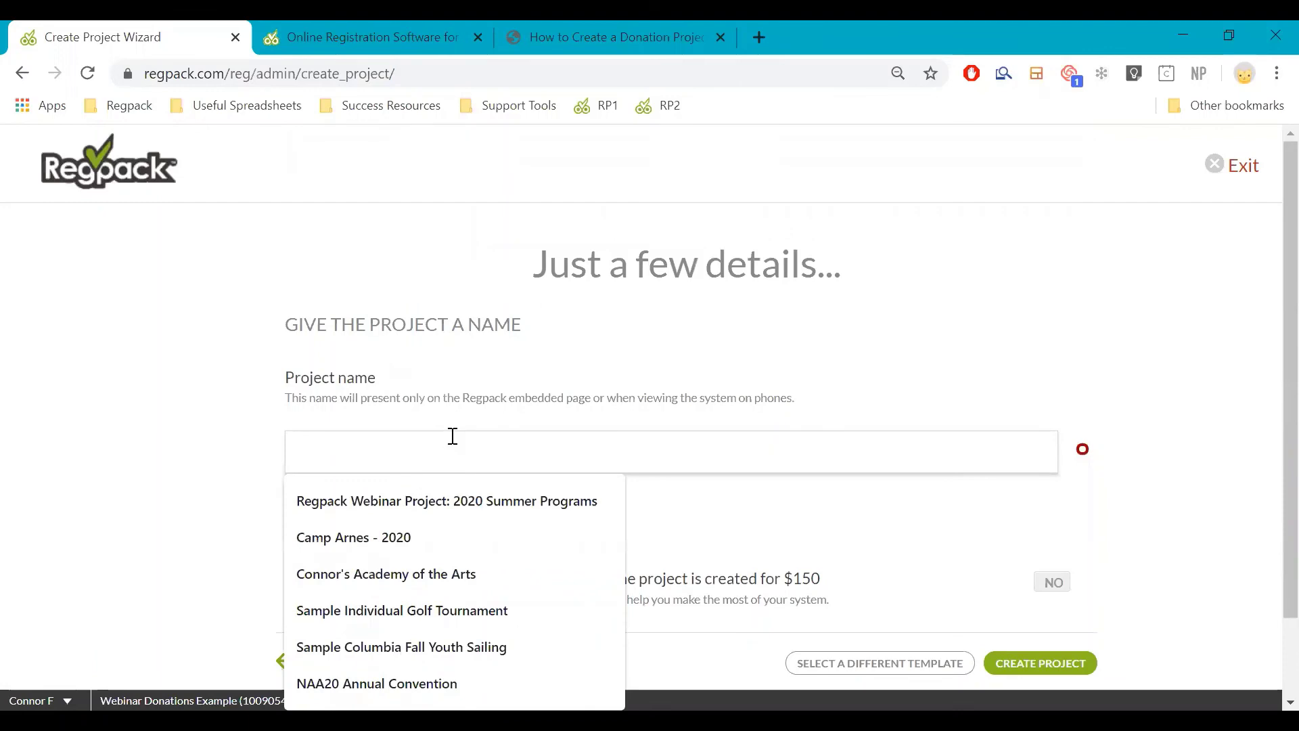
pyautogui.write('Donatio')
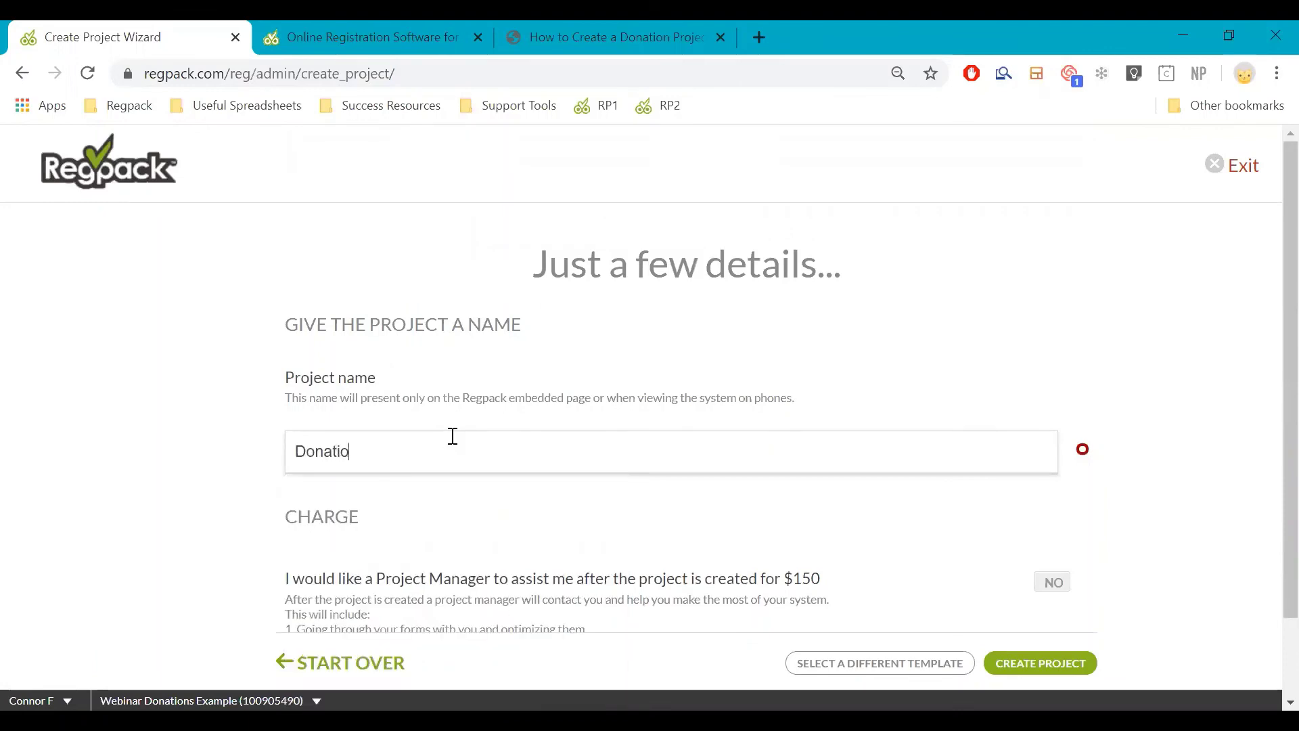
pyautogui.write('n Example 2')
pyautogui.click(1069, 663)
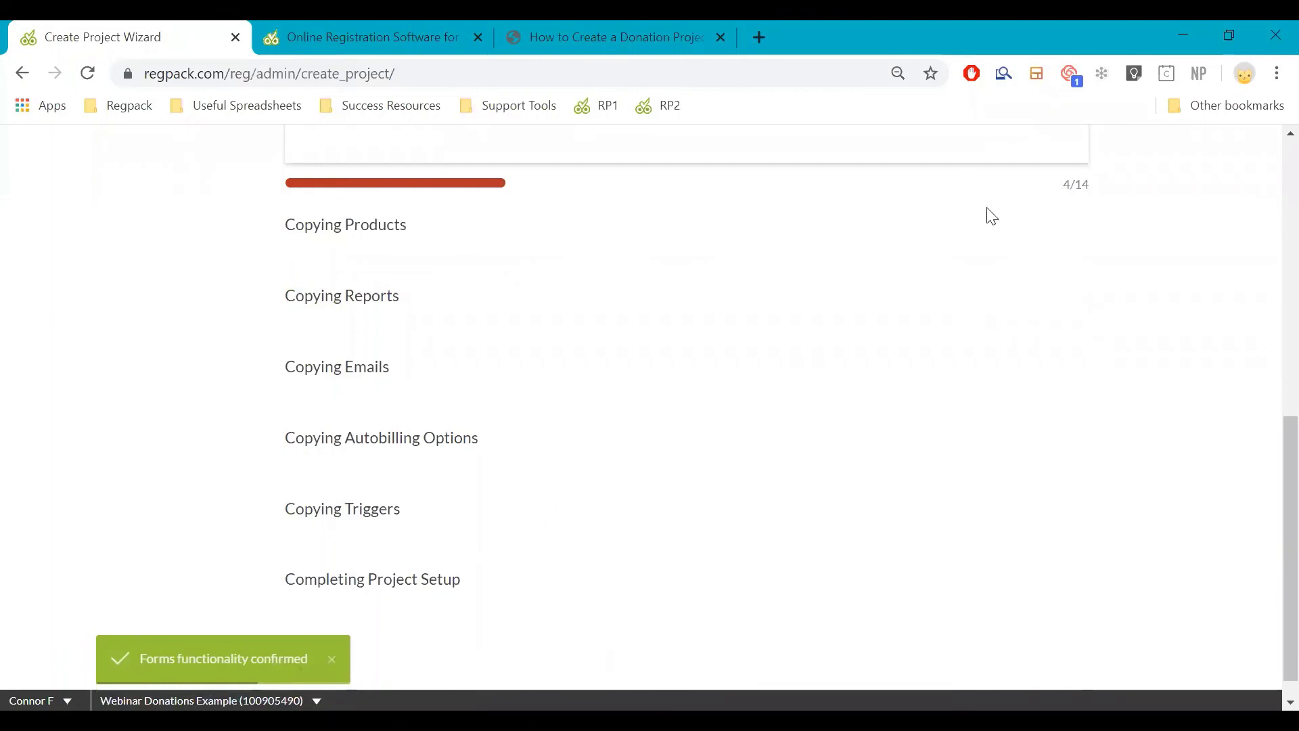
# Log out of and close the template preview, then open the new Donation Example 2 project
pyautogui.click(449, 42)
pyautogui.scroll(10, 470, 217)
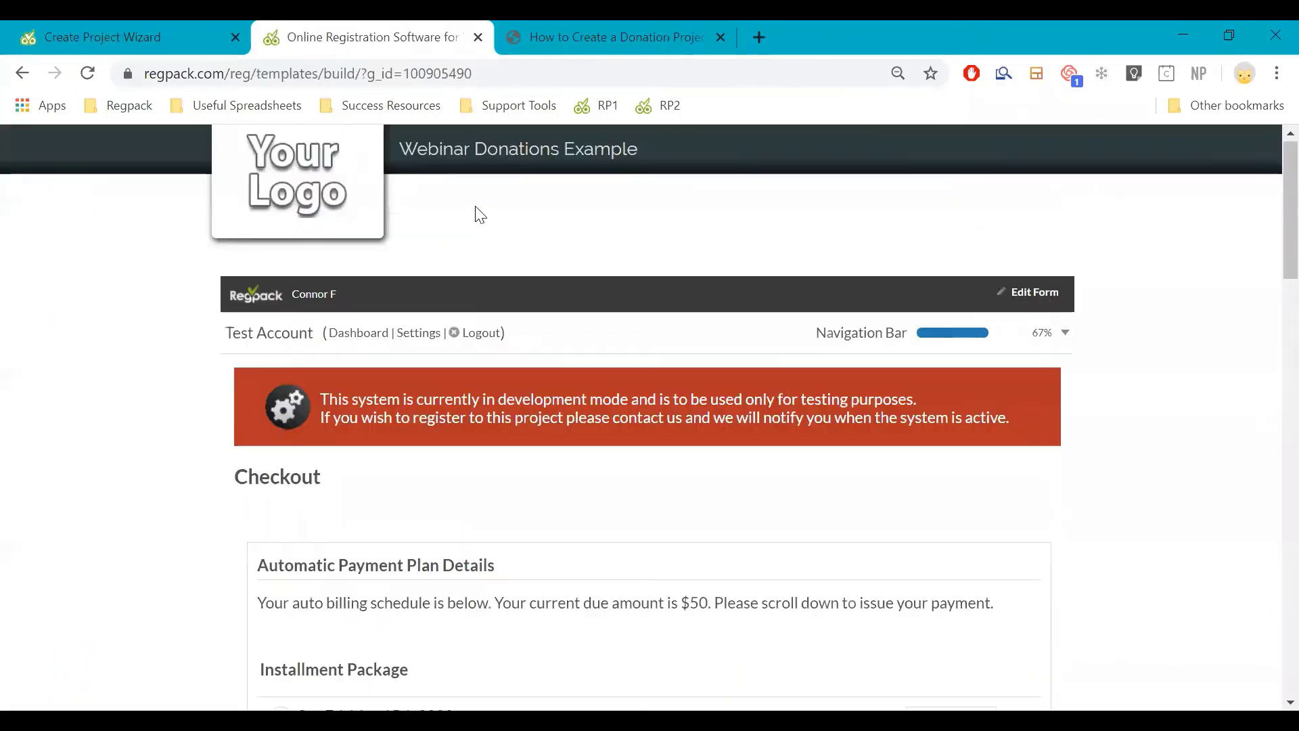
pyautogui.click(483, 332)
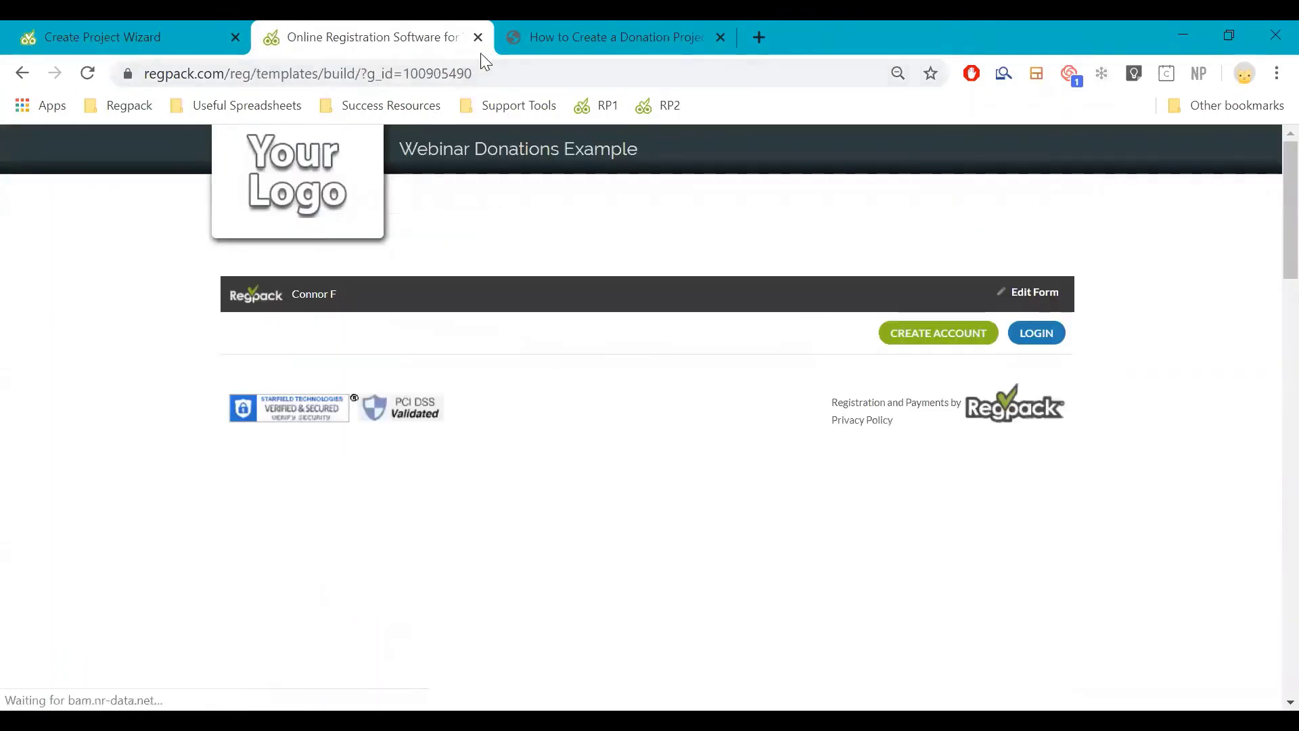
pyautogui.click(478, 38)
pyautogui.click(172, 42)
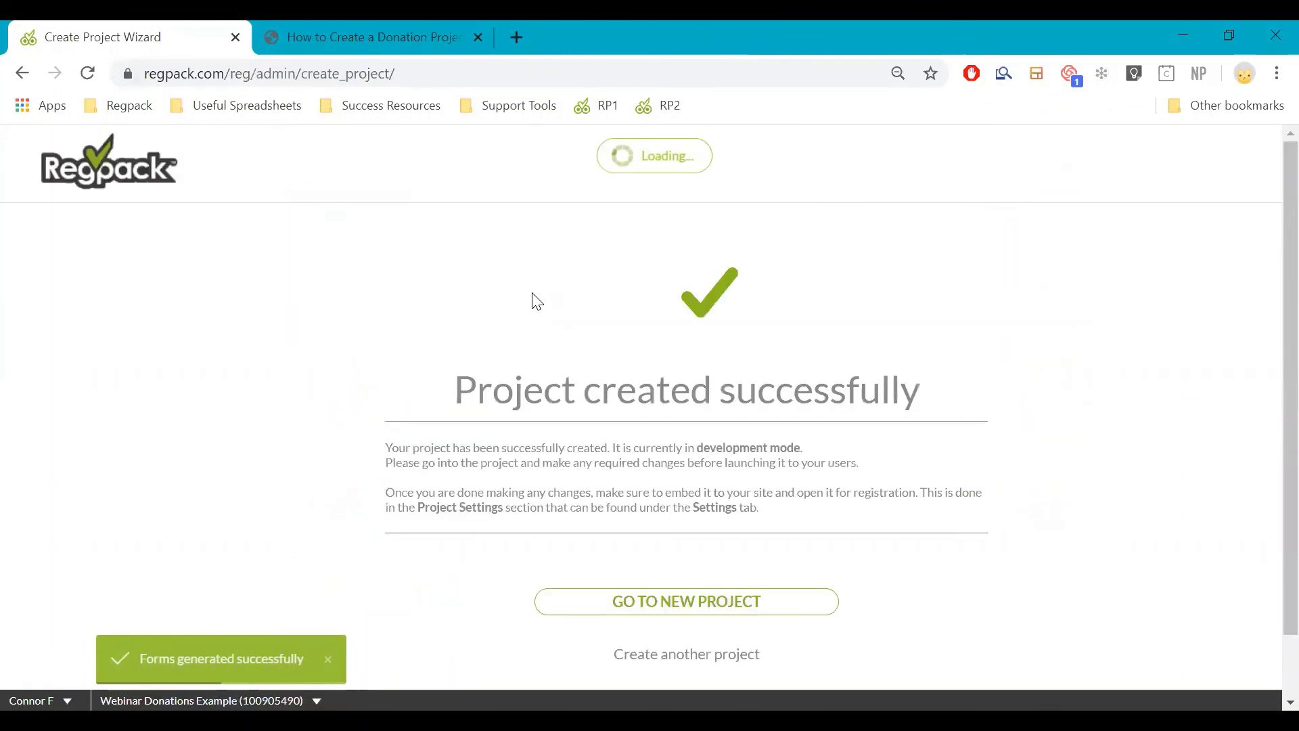
pyautogui.click(647, 607)
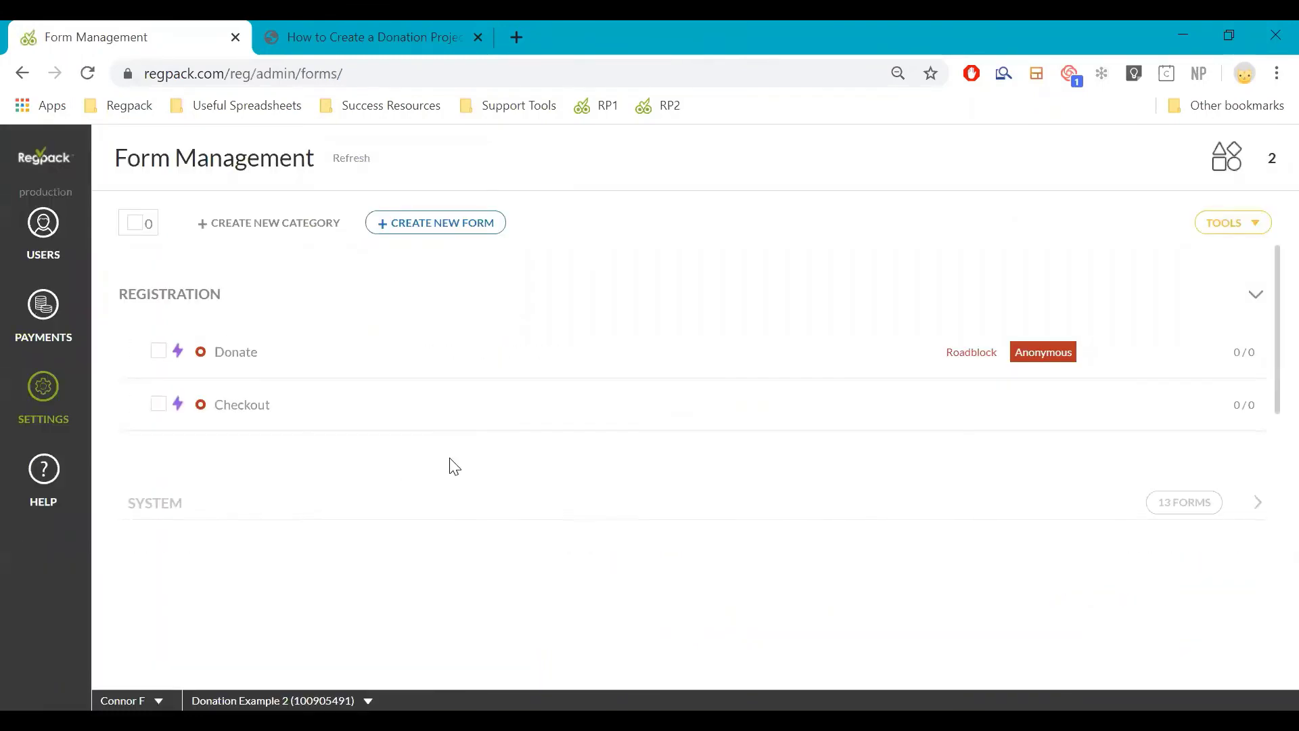
# Scroll through the Donate form's fields to review them
pyautogui.moveTo(412, 426)
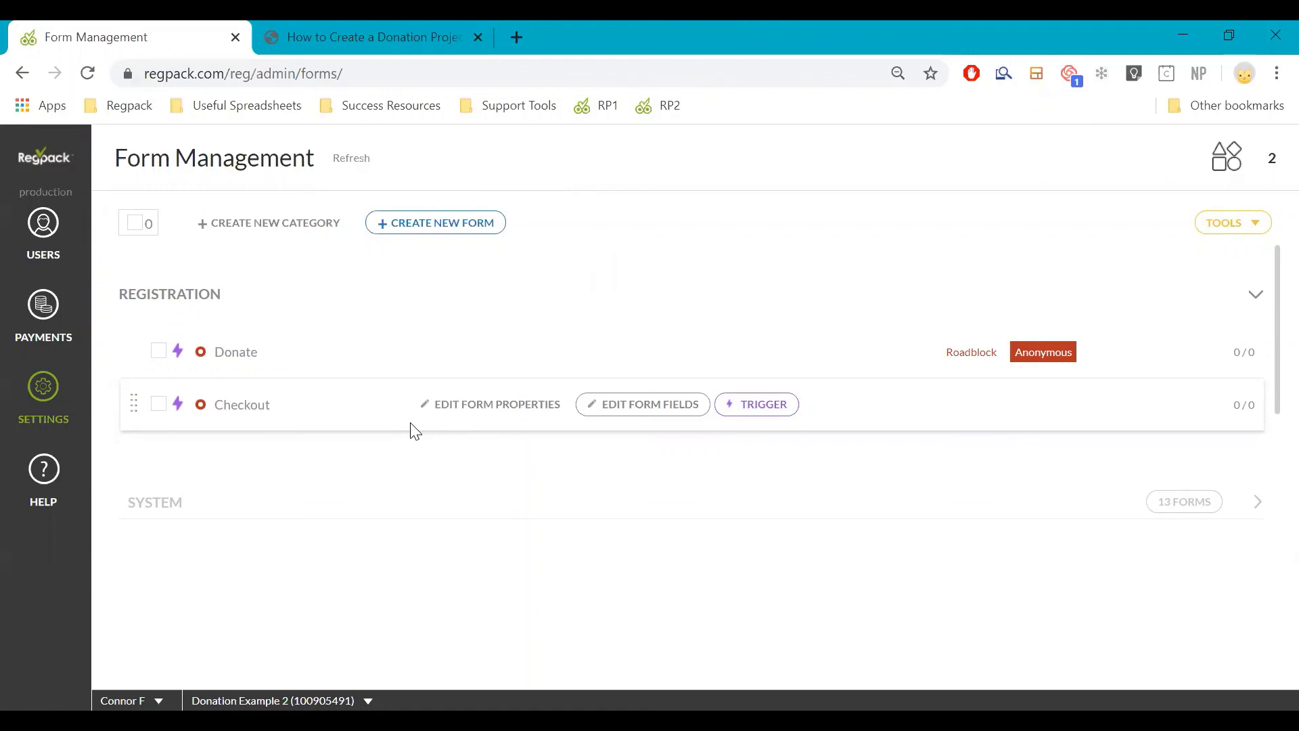
pyautogui.moveTo(284, 369)
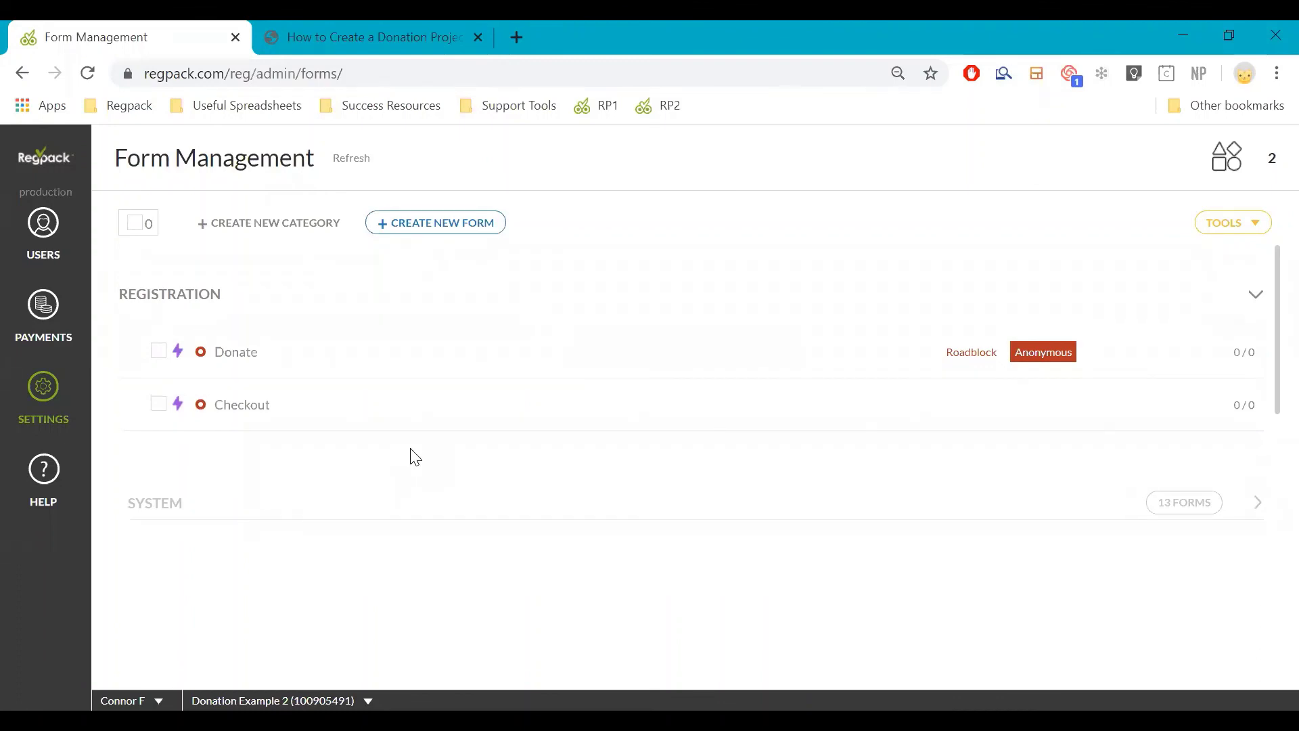
pyautogui.click(602, 361)
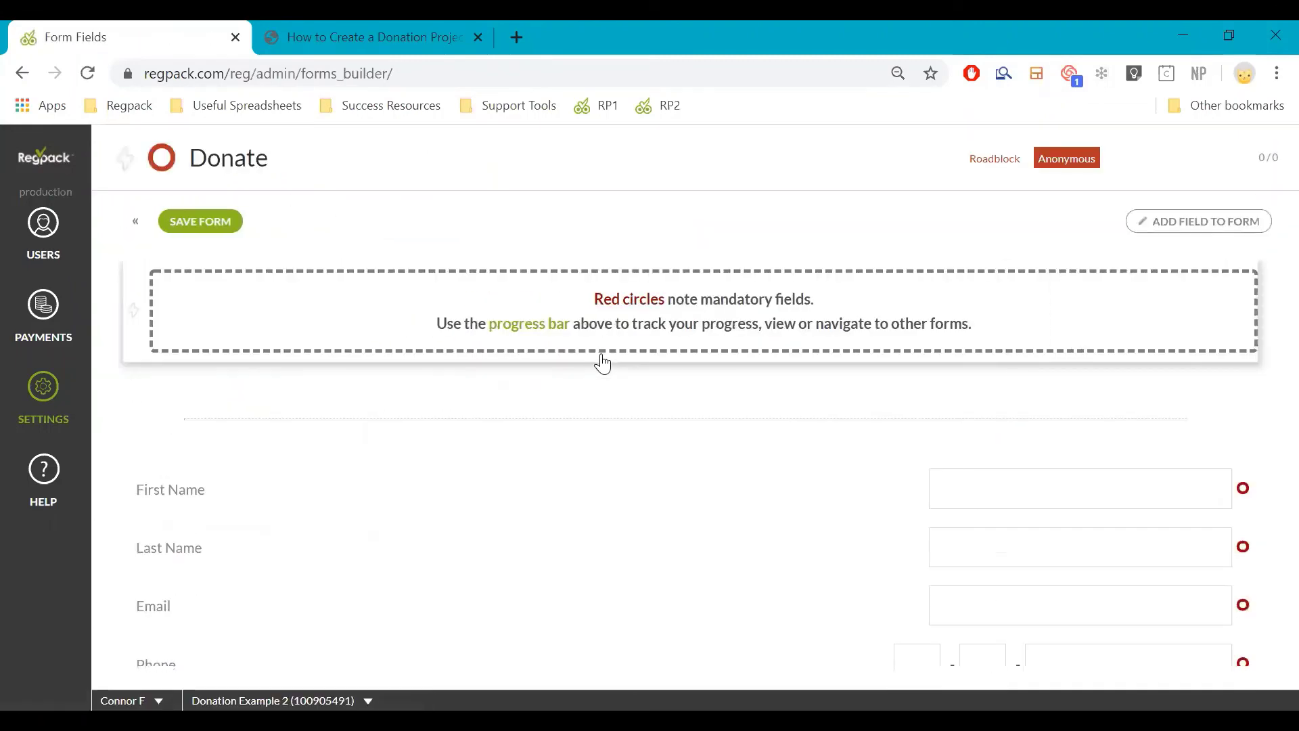
pyautogui.moveTo(602, 364); pyautogui.dragTo(513, 591)
pyautogui.scroll(-7, 513, 590)
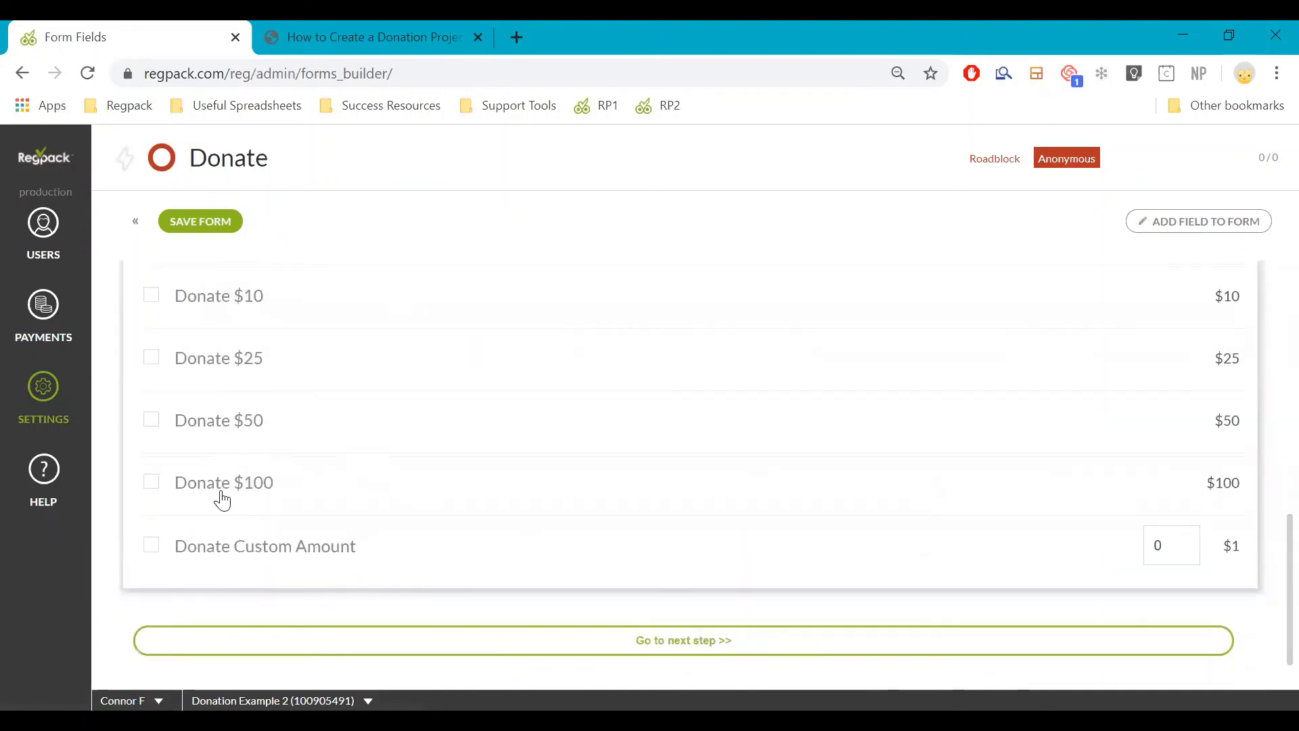
pyautogui.scroll(5, 271, 484)
pyautogui.scroll(4, 271, 484)
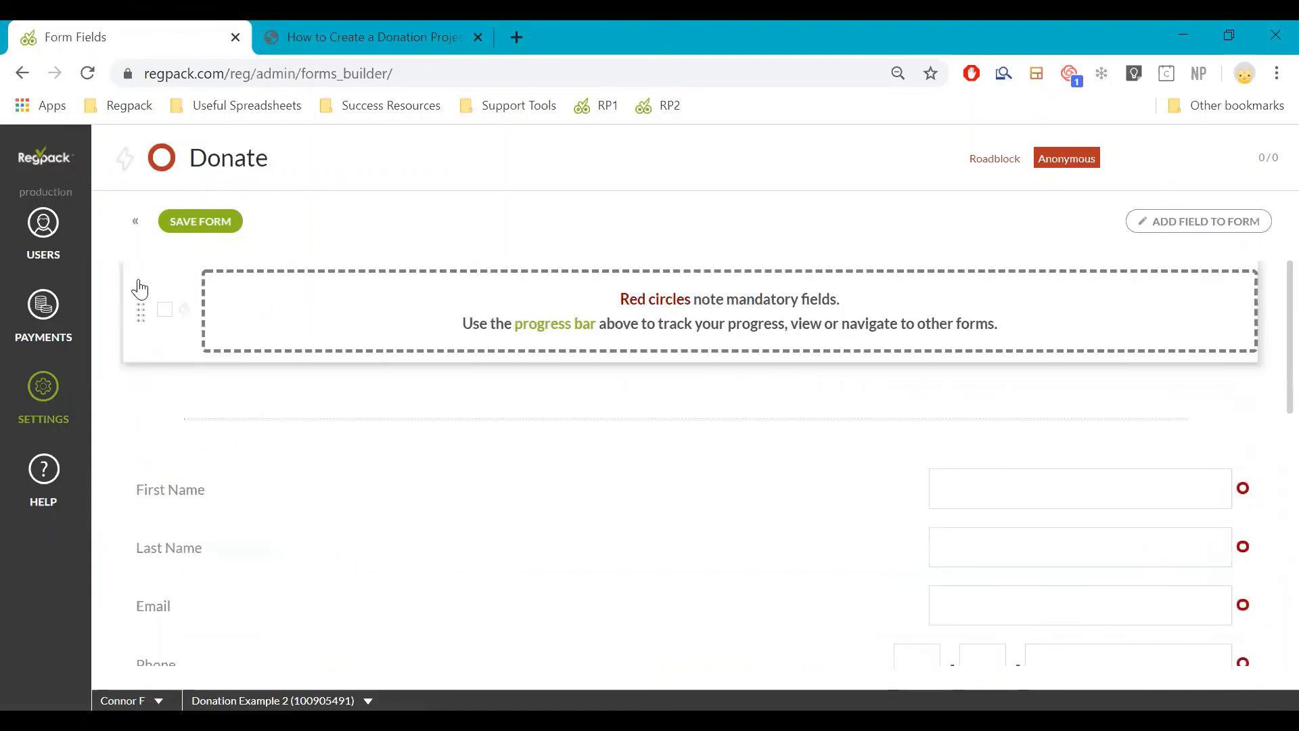
# Return to the forms list and go to the project's User Management page
pyautogui.click(132, 219)
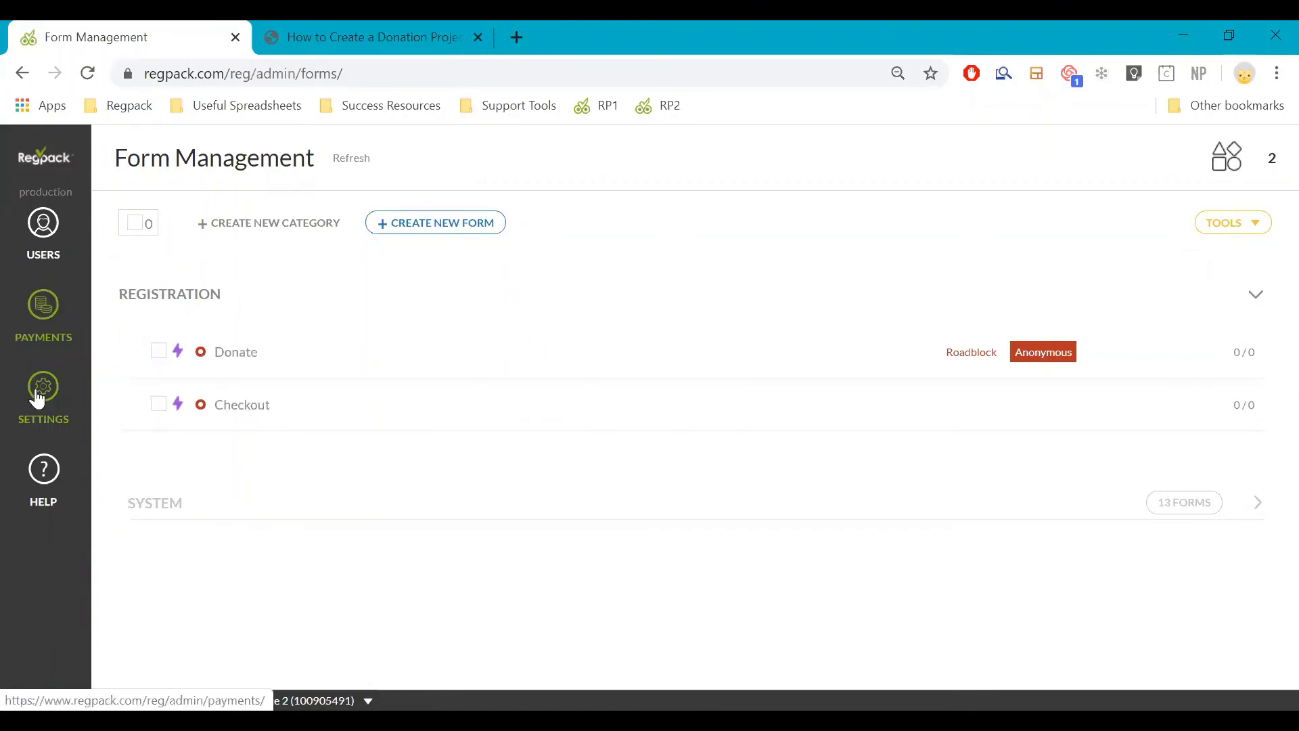
pyautogui.moveTo(41, 397)
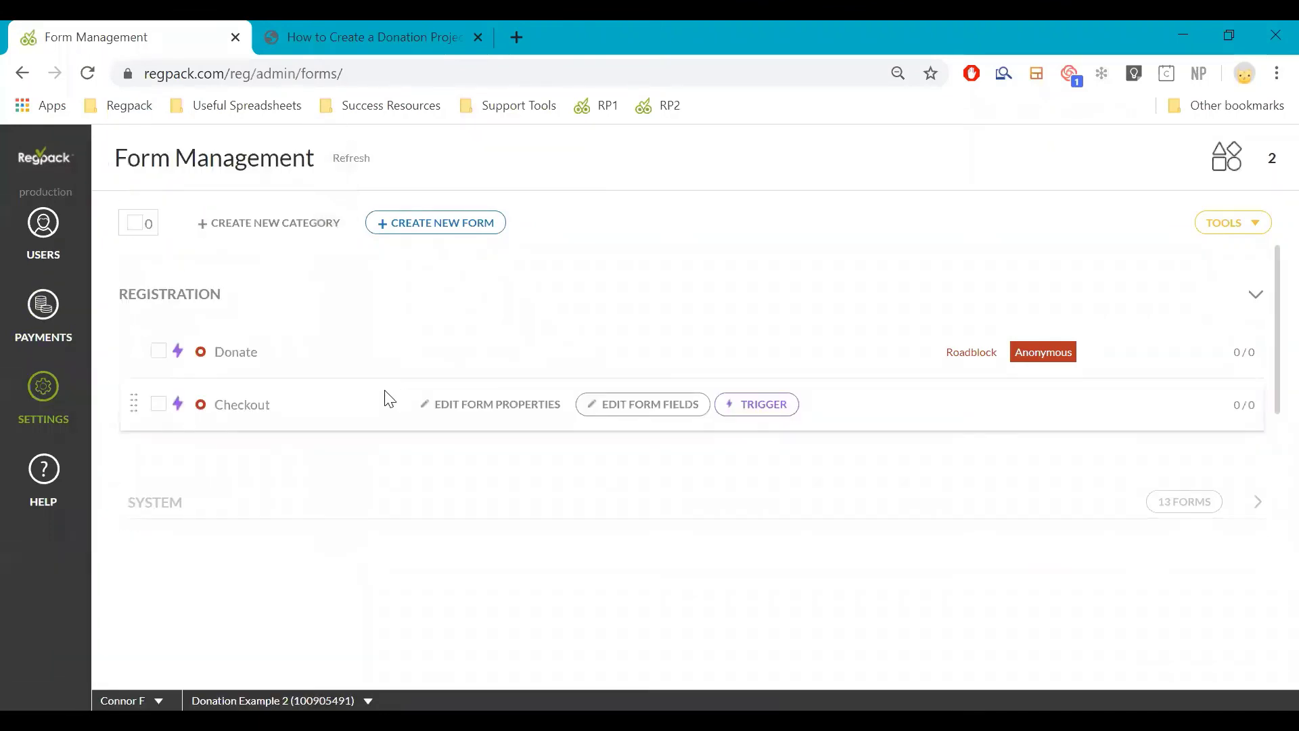
pyautogui.click(53, 276)
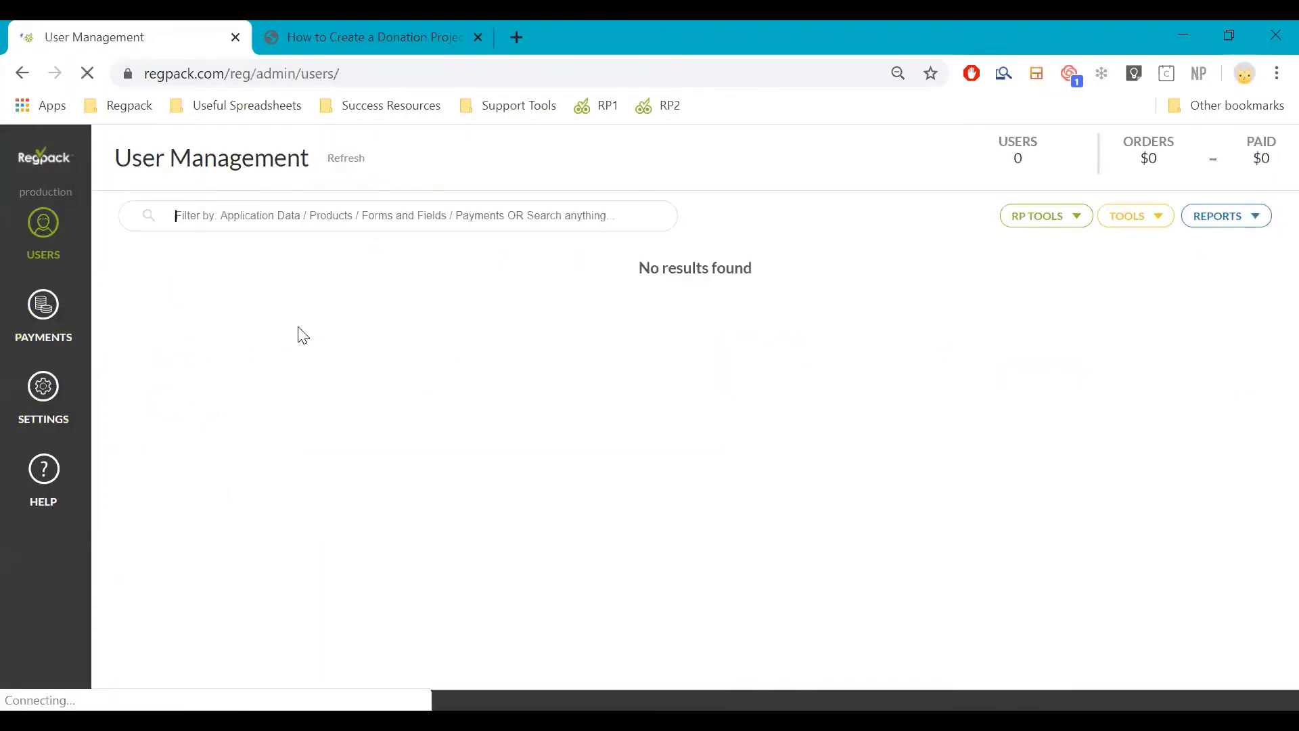
# Go through Settings > Forms to the project's Donation Levels product list
pyautogui.click(82, 403)
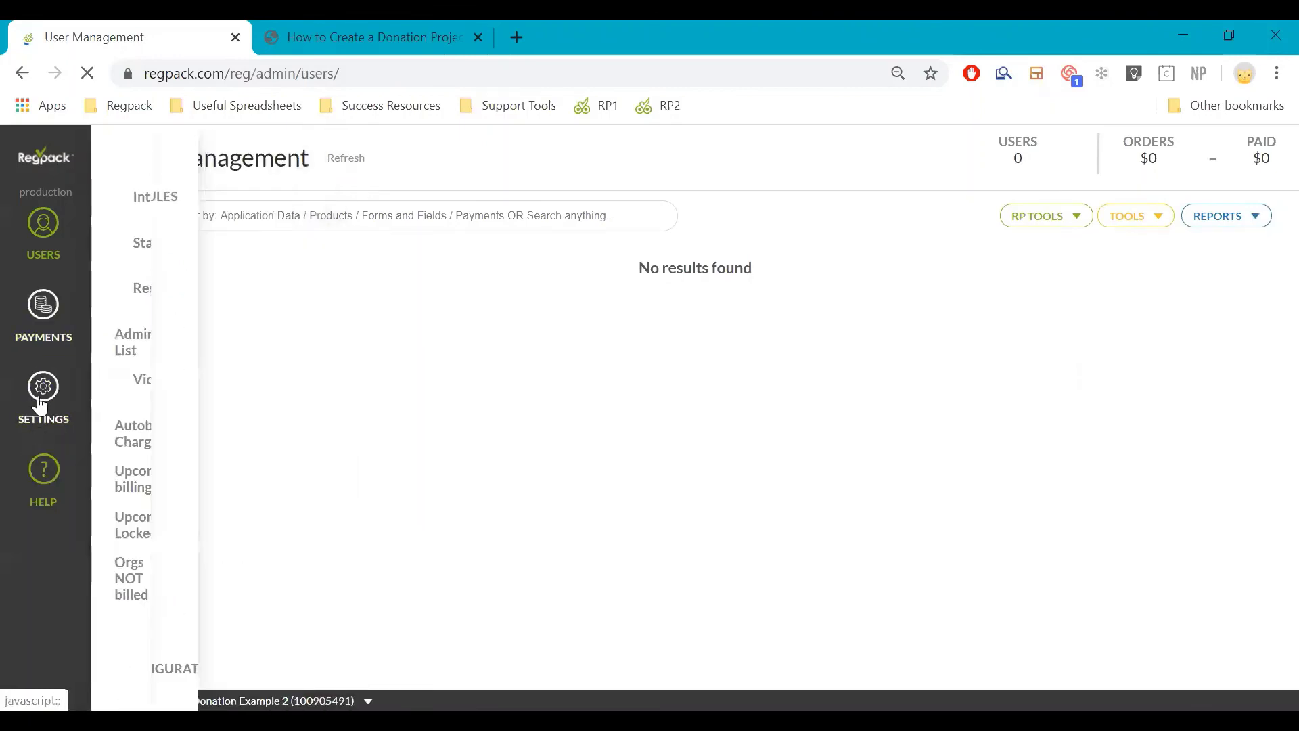
pyautogui.moveTo(40, 405)
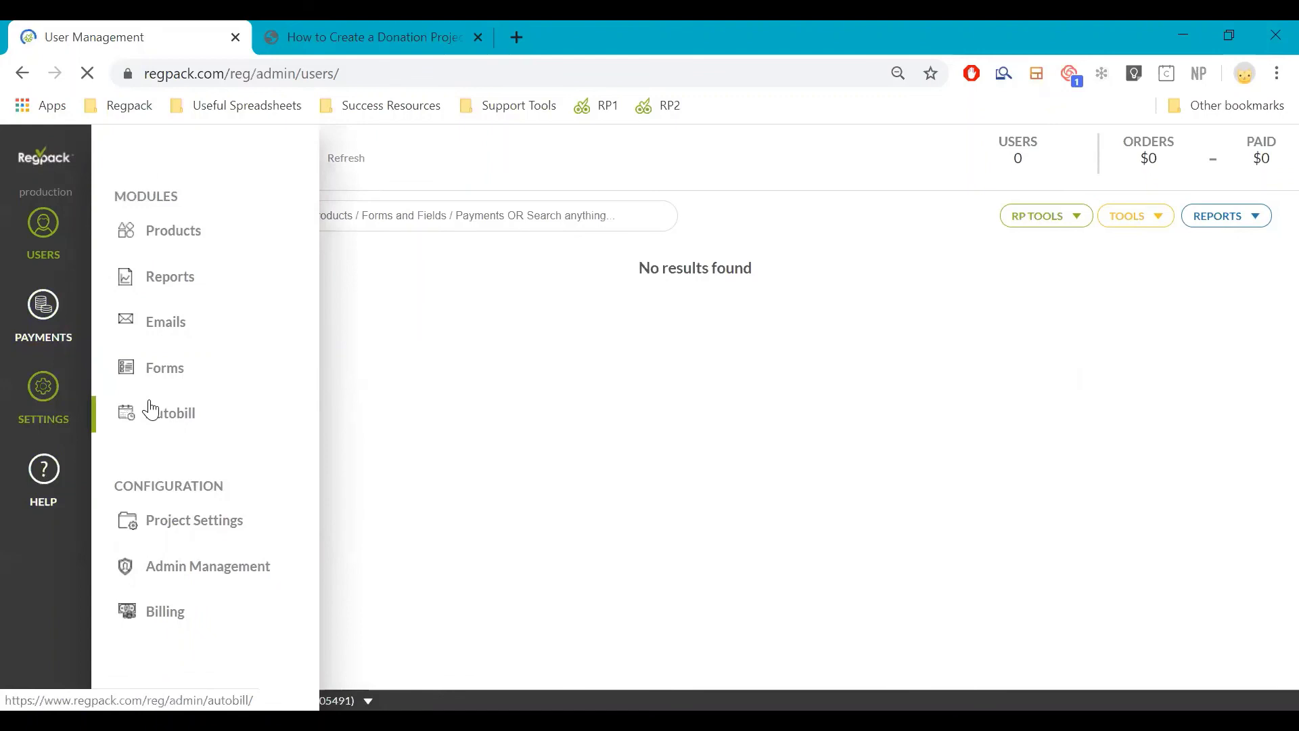
pyautogui.click(166, 365)
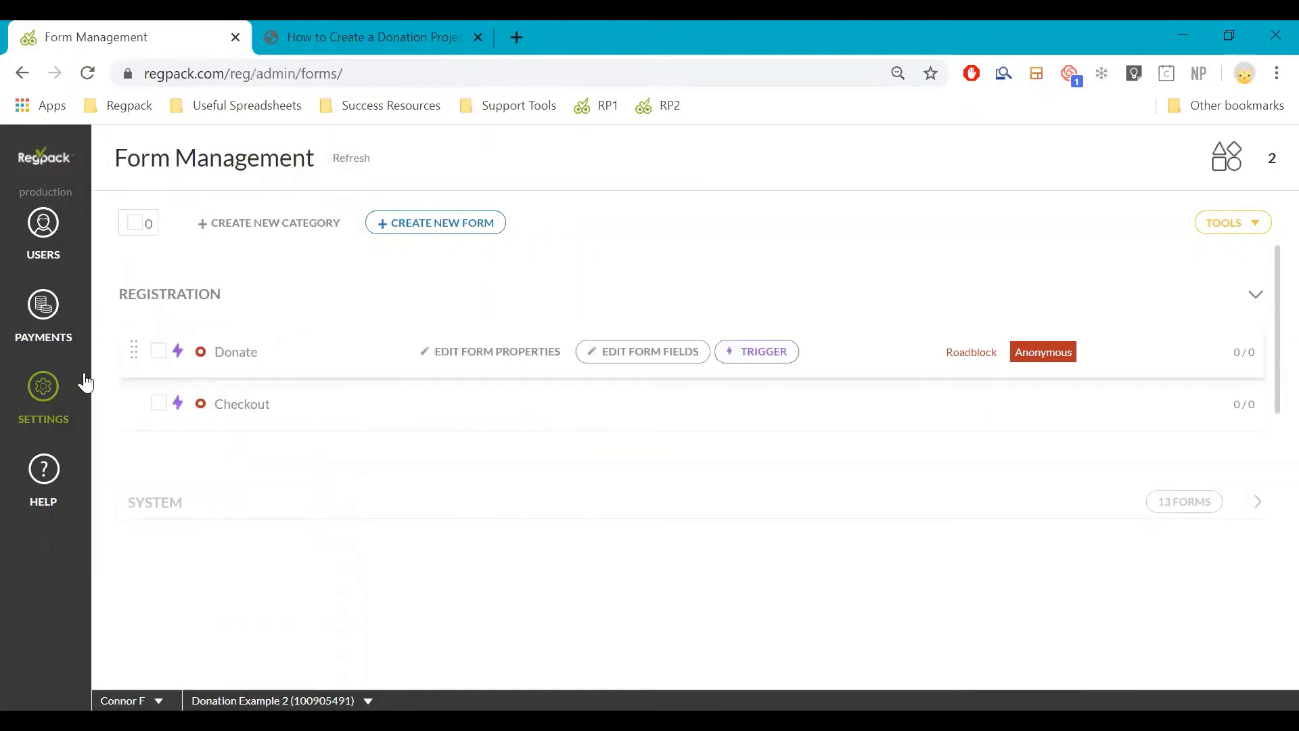
pyautogui.moveTo(43, 389)
pyautogui.click(181, 237)
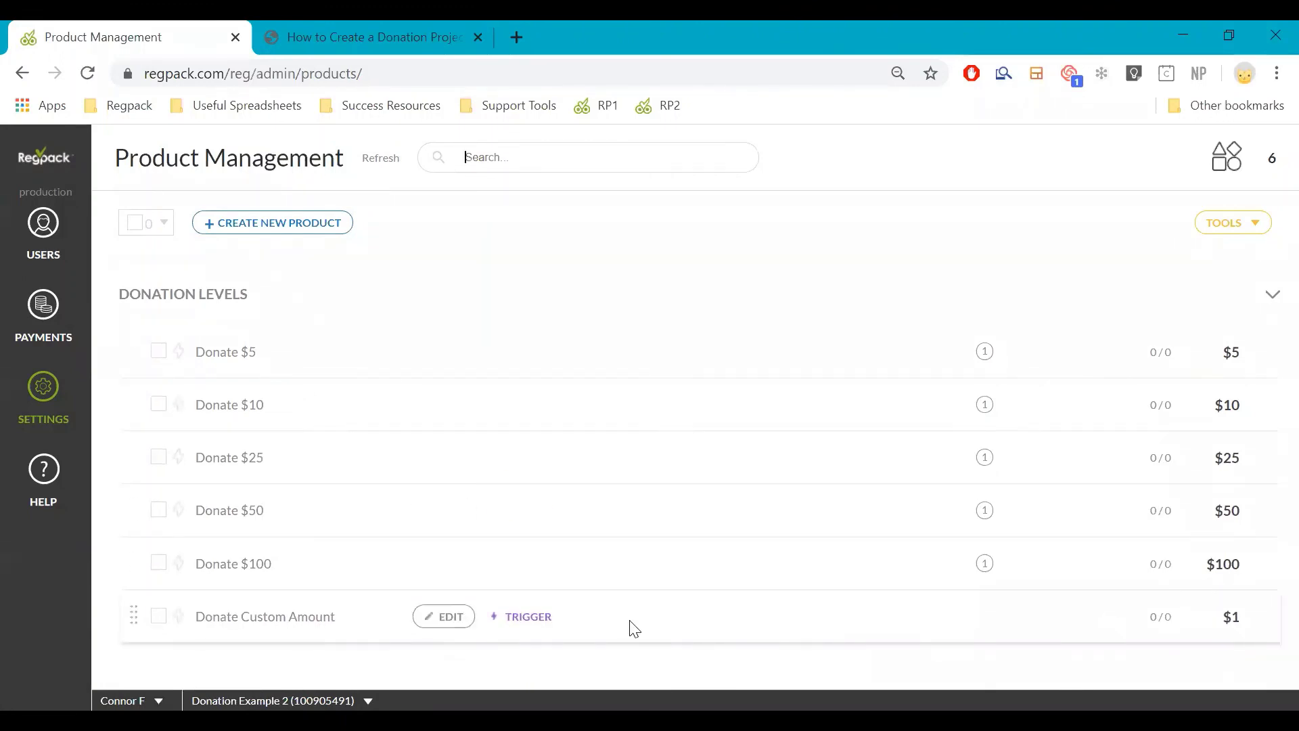
# Review the Donate Custom Amount product's settings, then close its editor
pyautogui.click(519, 614)
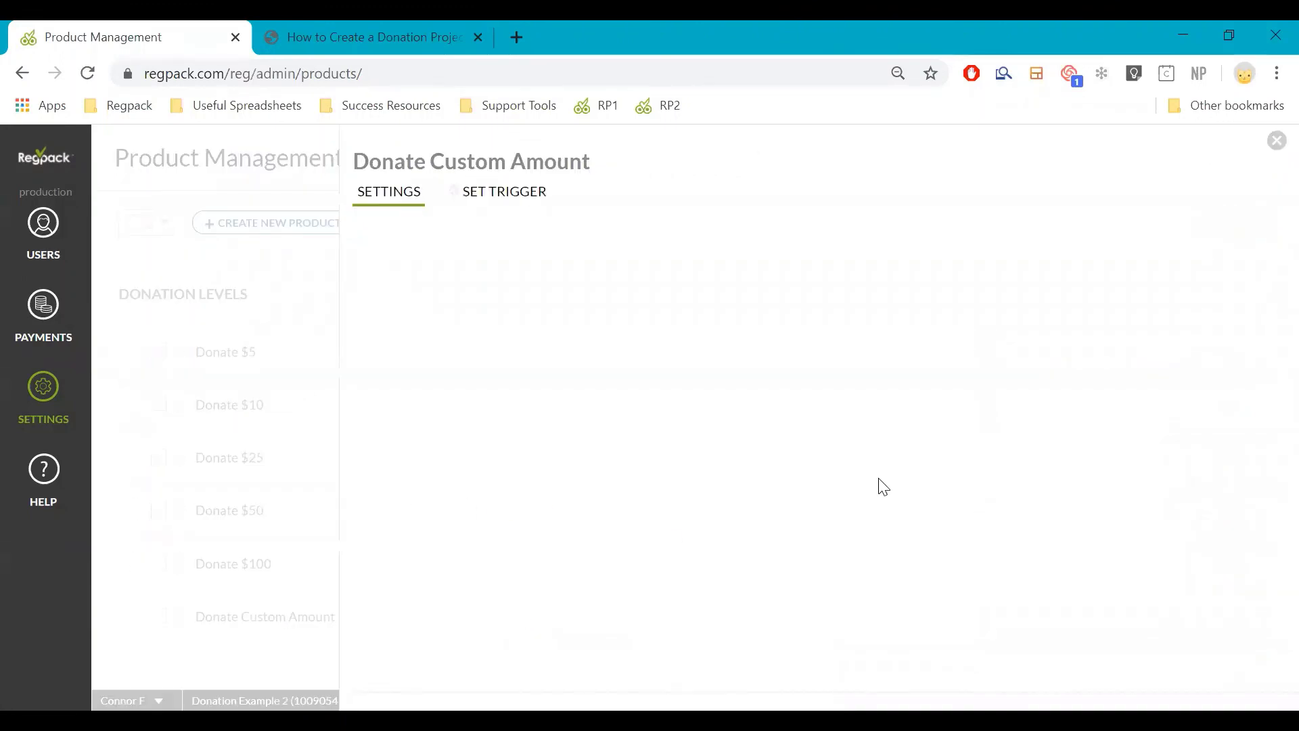
pyautogui.scroll(-2, 1009, 528)
pyautogui.scroll(-2, 1014, 532)
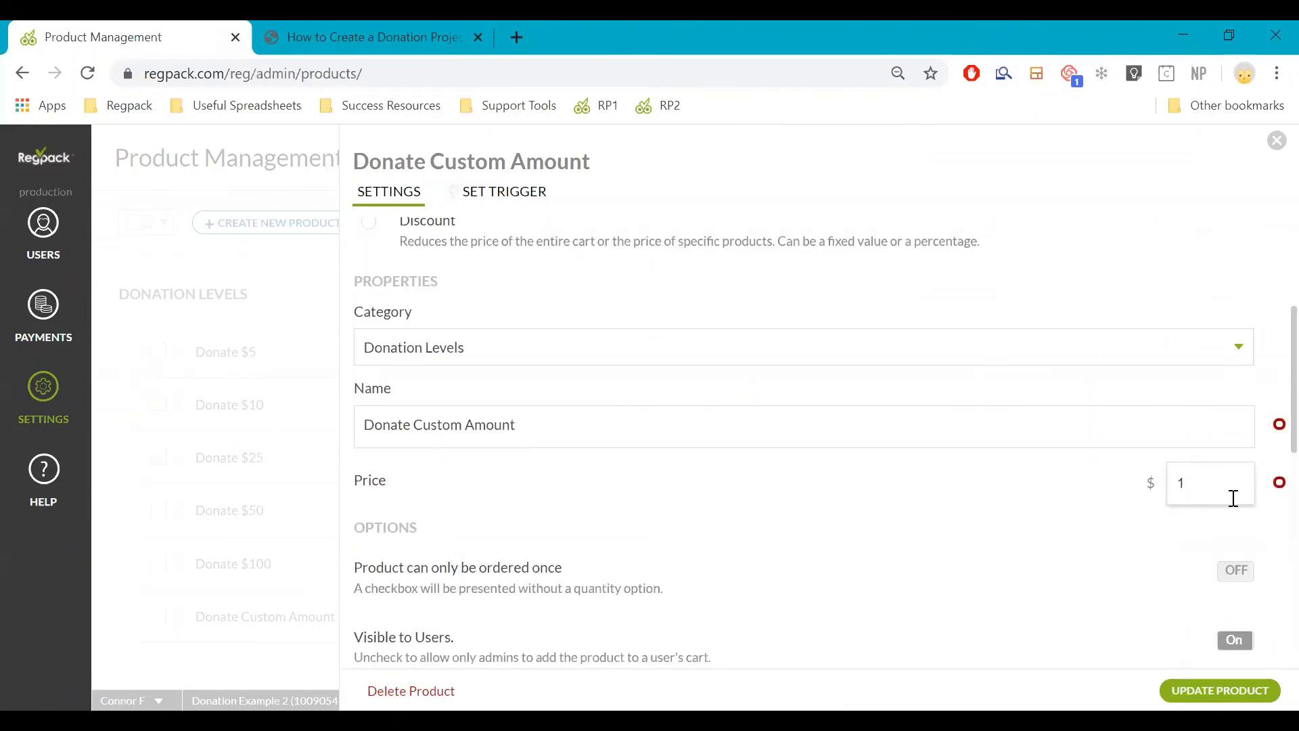
pyautogui.click(324, 473)
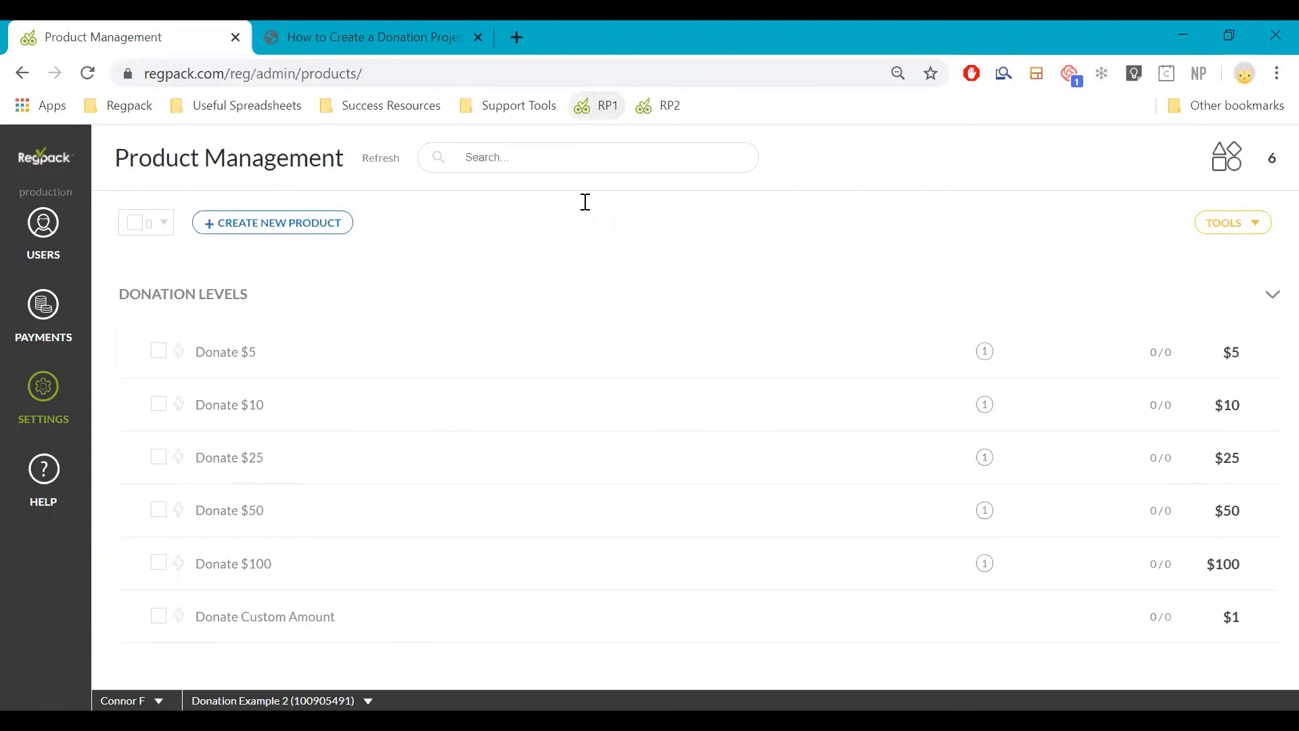
# Leave the products list for Donation Example 2's User Management page via the sidebar
pyautogui.click(65, 410)
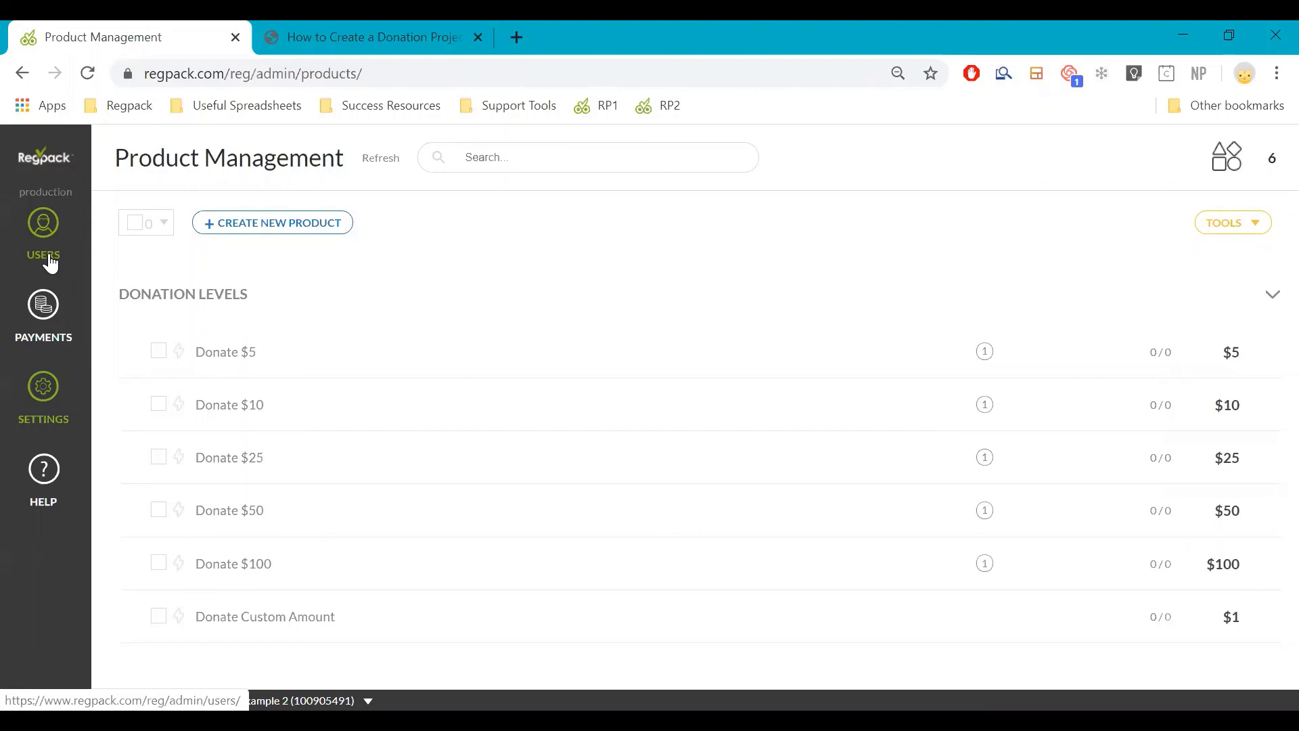
pyautogui.click(49, 262)
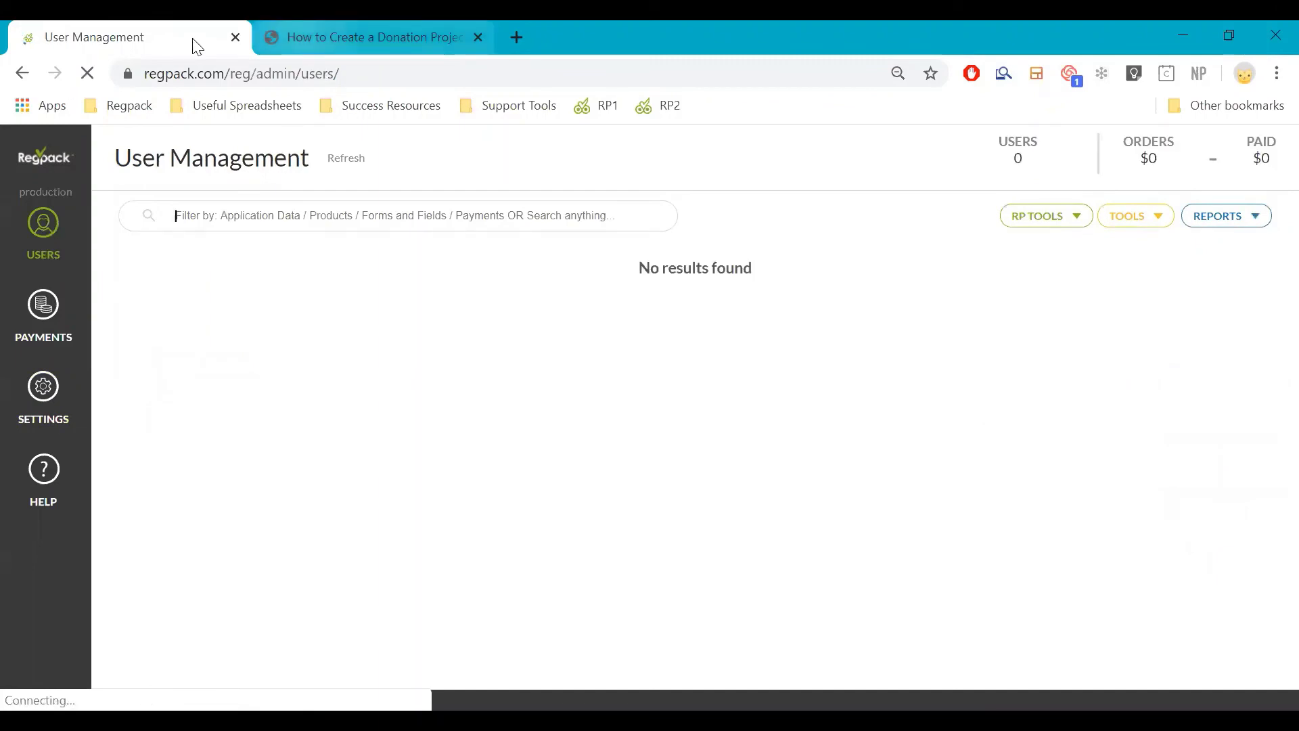
pyautogui.click(331, 38)
pyautogui.scroll(-4, 296, 458)
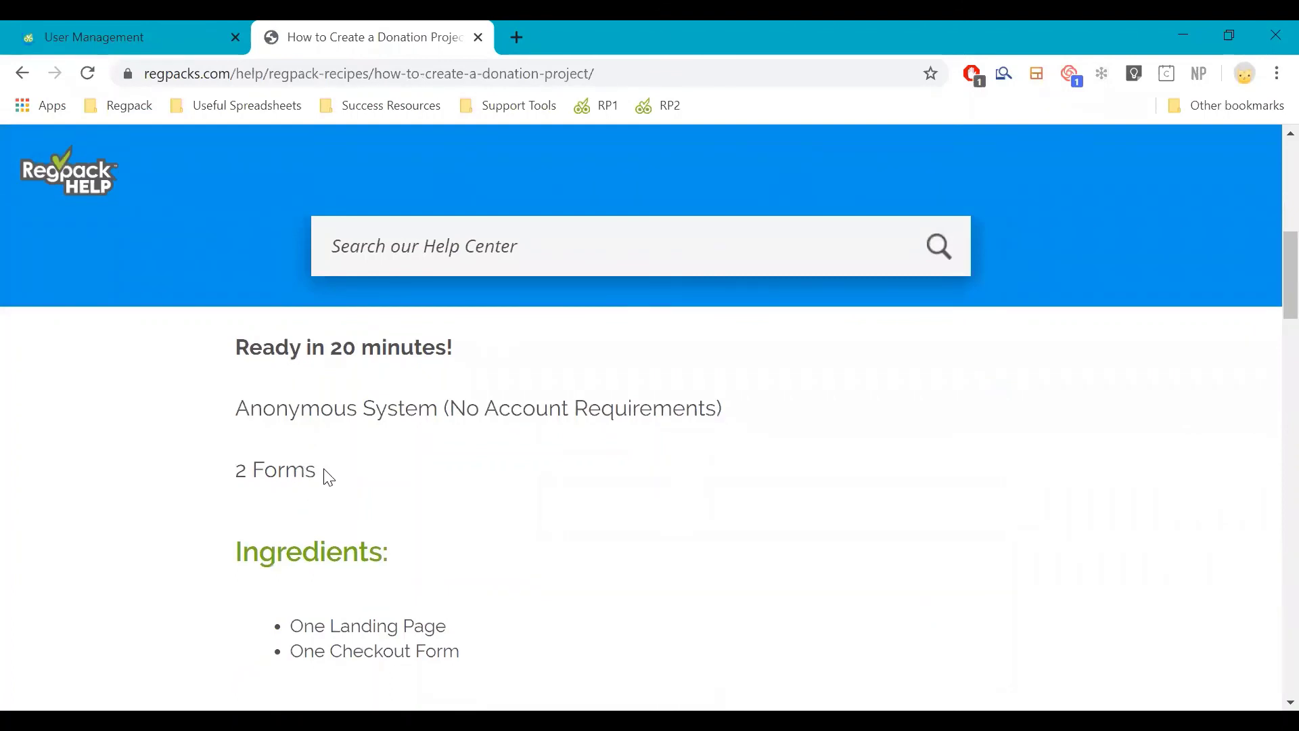
pyautogui.scroll(-1, 329, 476)
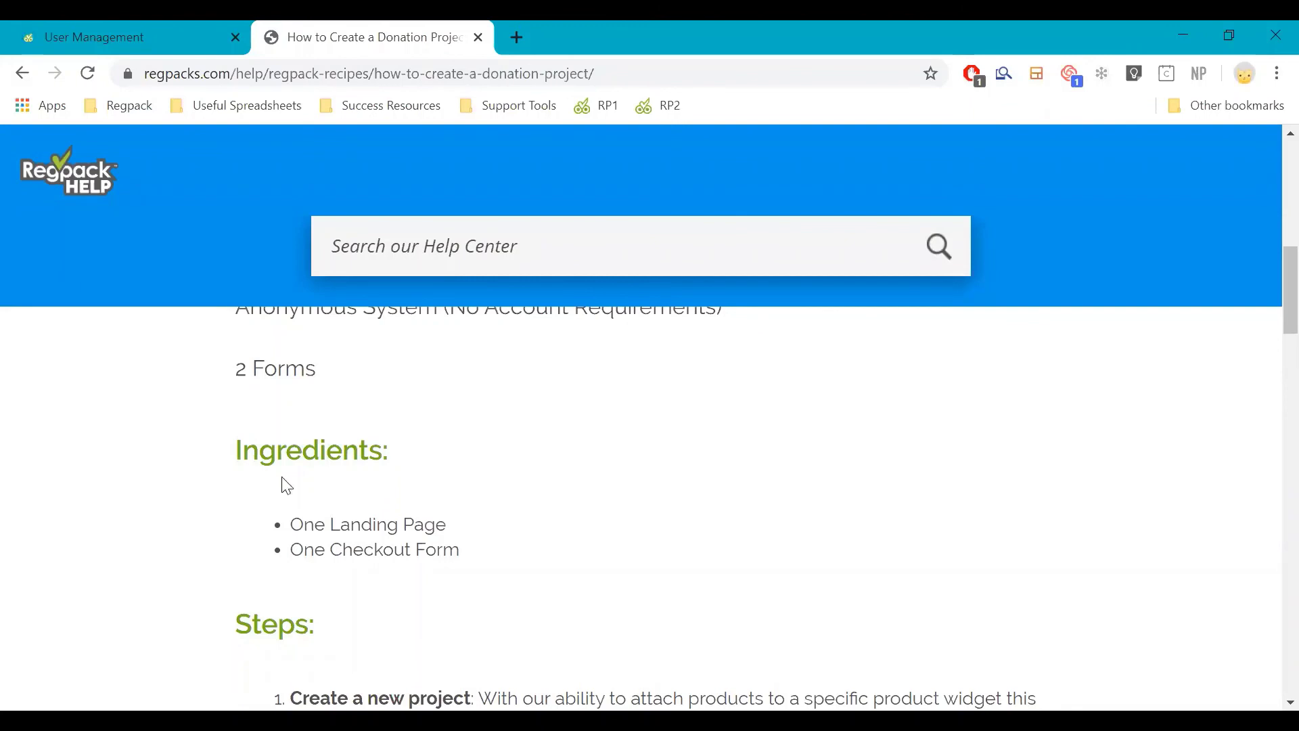
pyautogui.click(141, 27)
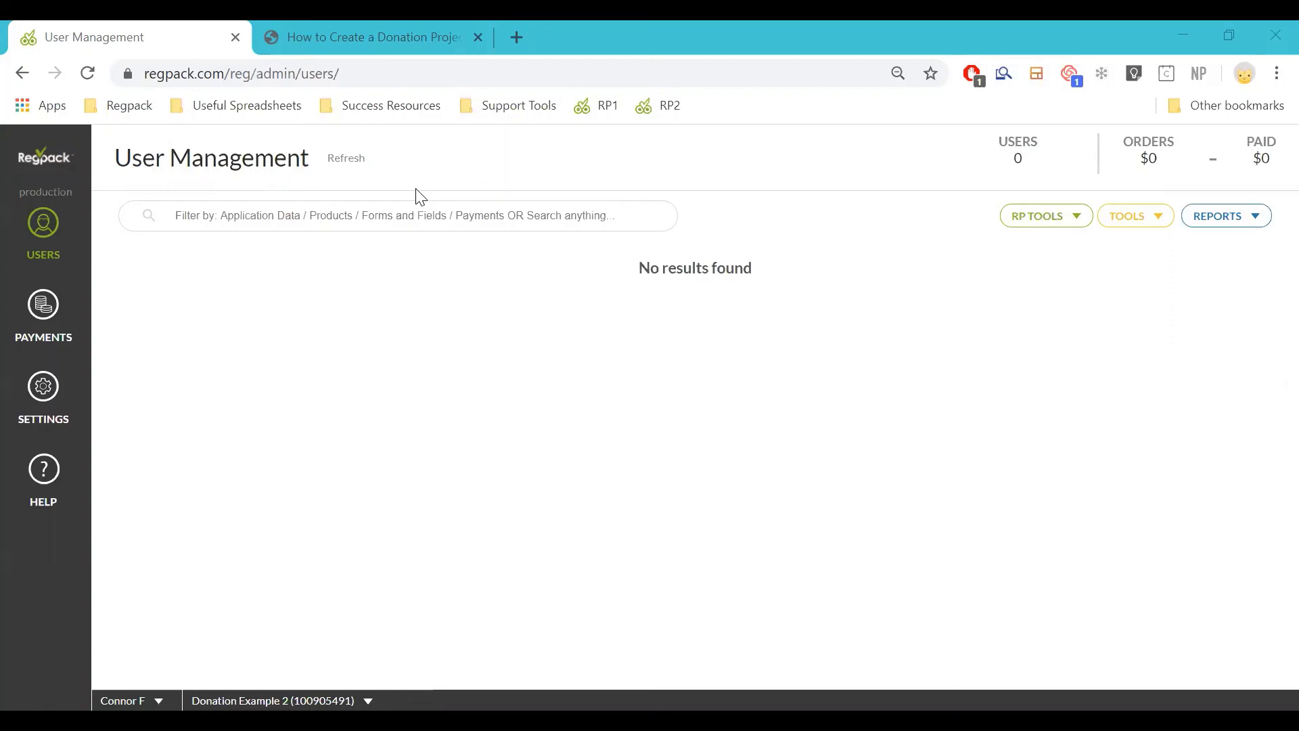
pyautogui.click(793, 159)
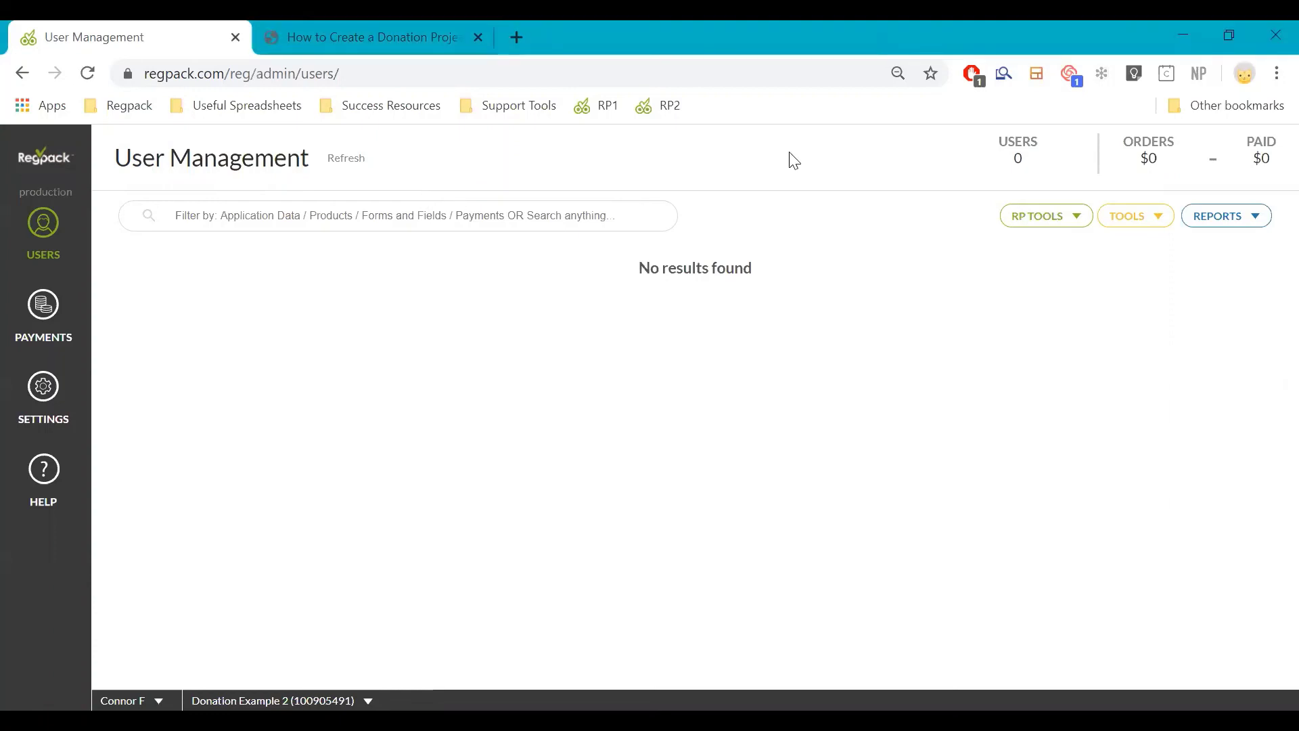